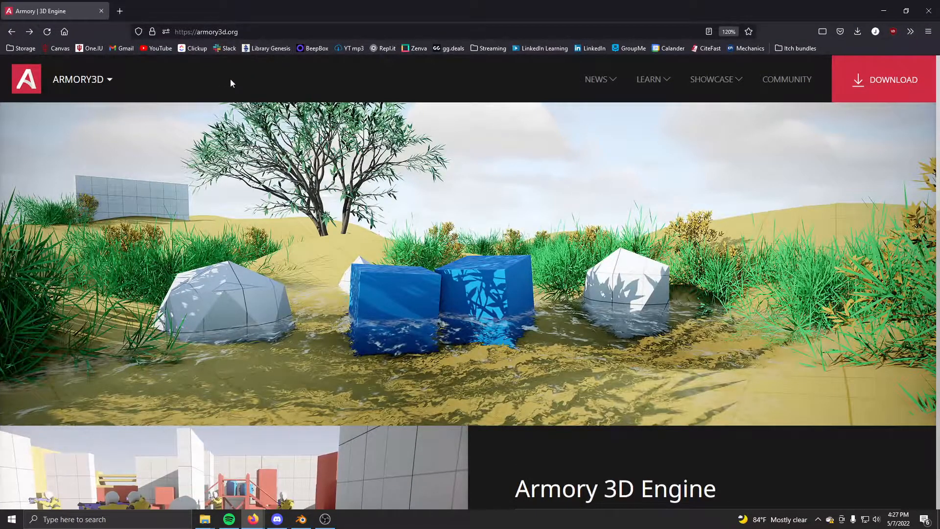
- Open the Armory3D download page and continue to the itch.io file list without paying
click(906, 80)
scroll(330, 349, down, 2)
scroll(329, 344, down, 3)
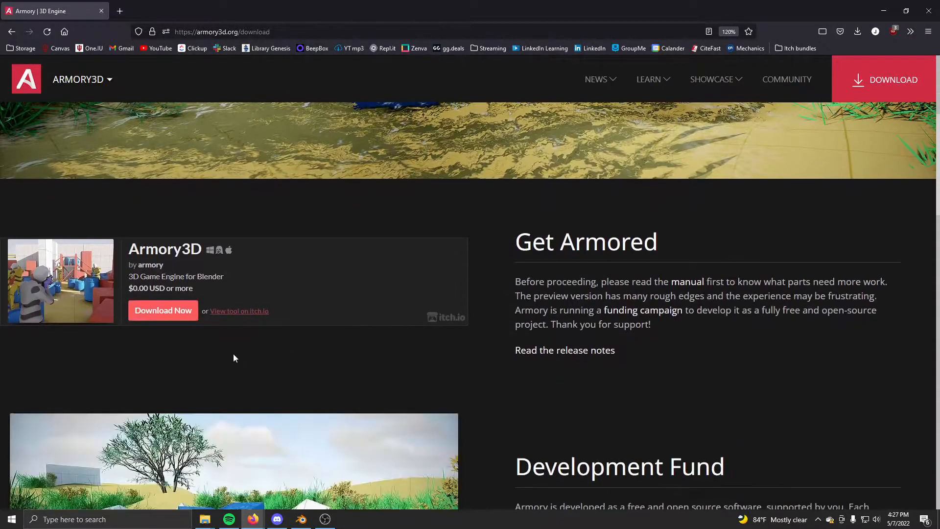
click(161, 312)
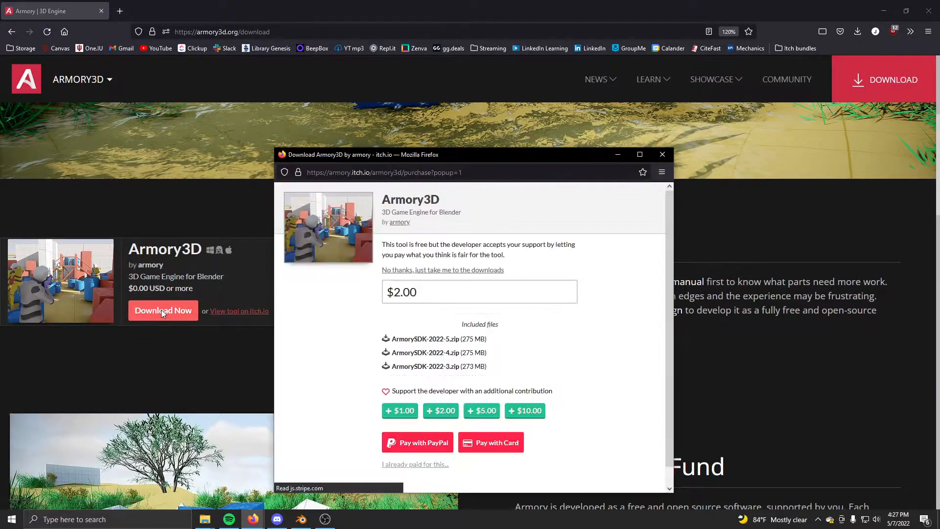
click(422, 273)
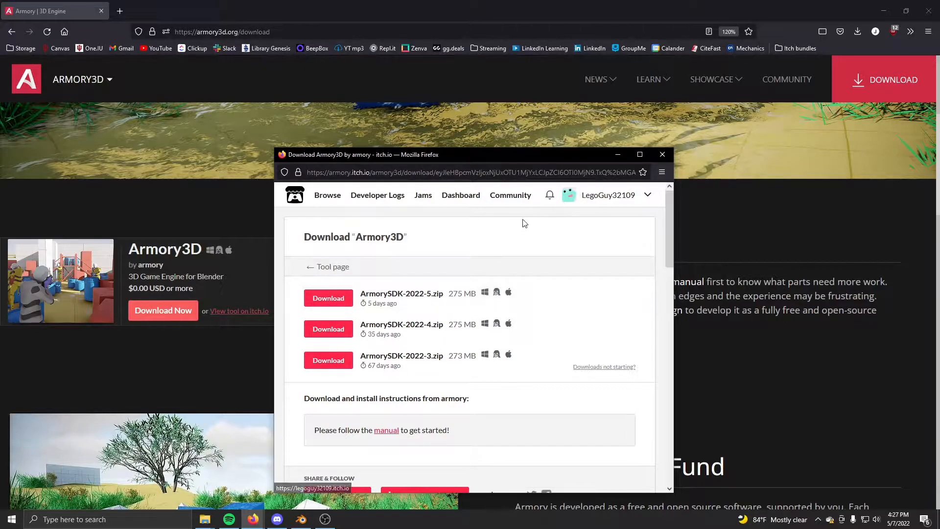
- Close the itch.io download window and minimize the browser to switch to Blender
click(660, 155)
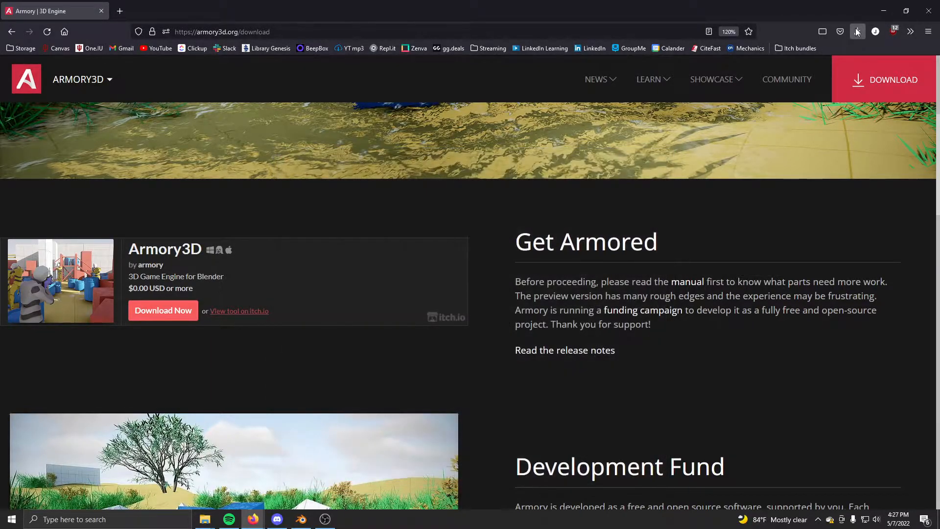
click(857, 31)
click(915, 82)
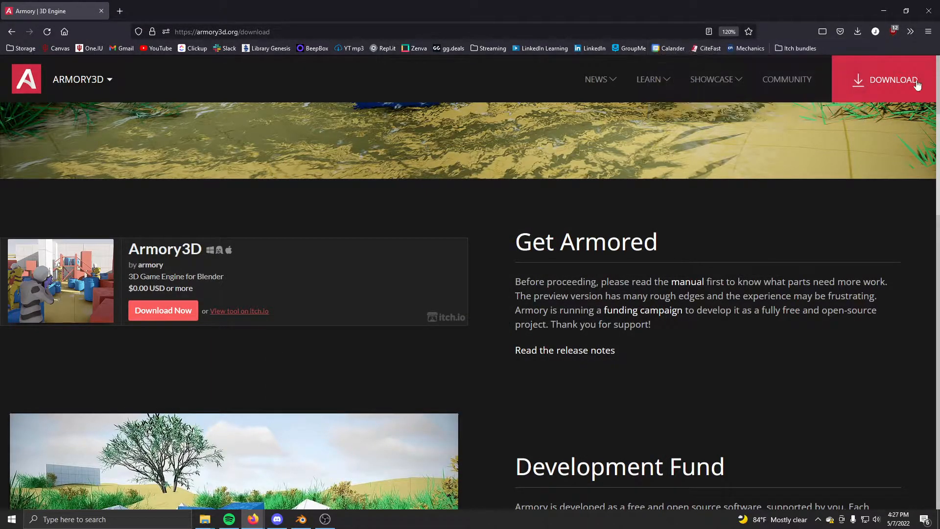
click(883, 10)
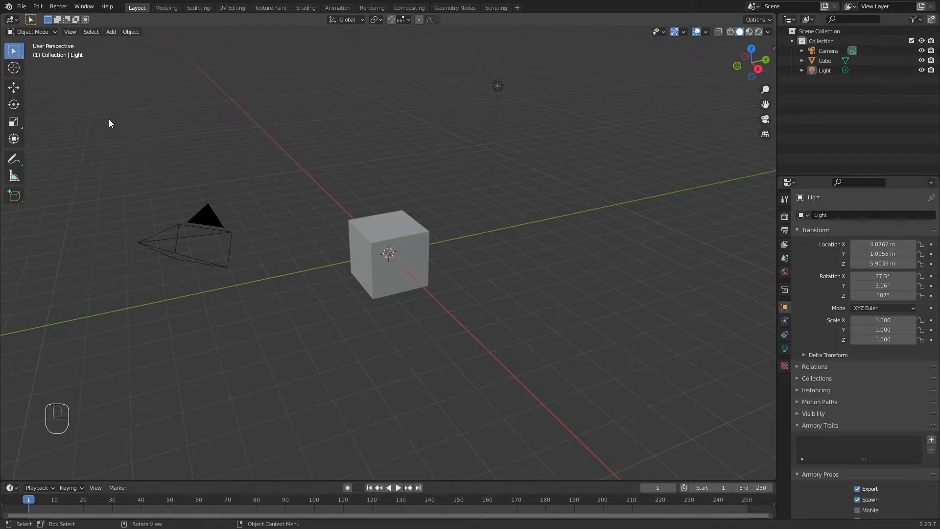
click(107, 6)
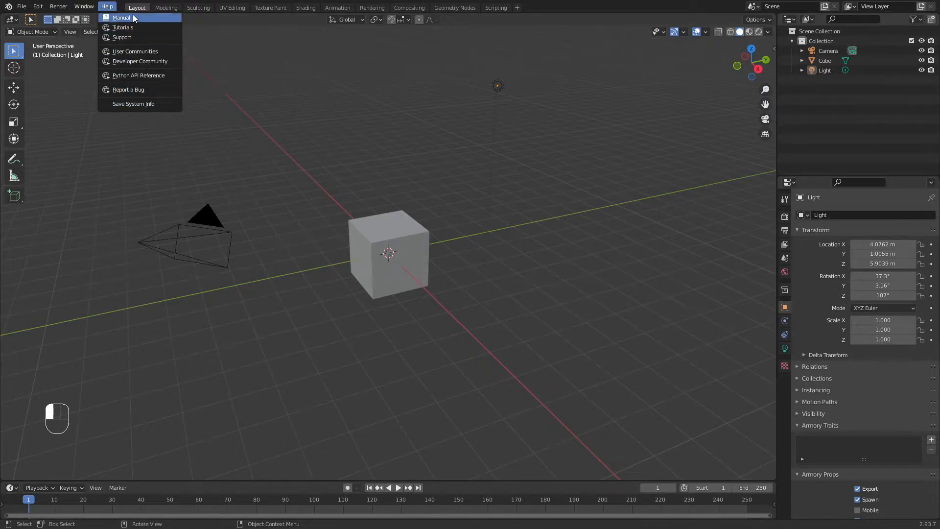
click(83, 7)
click(83, 7)
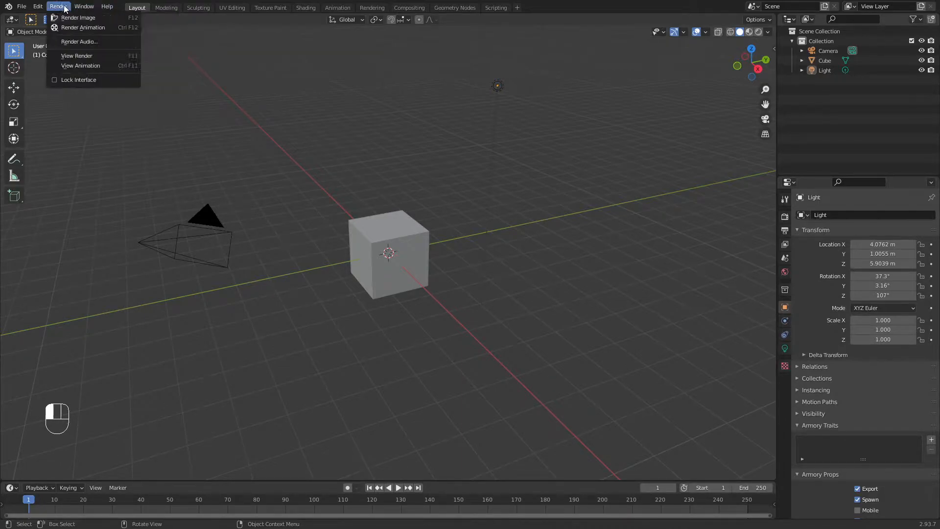
click(21, 6)
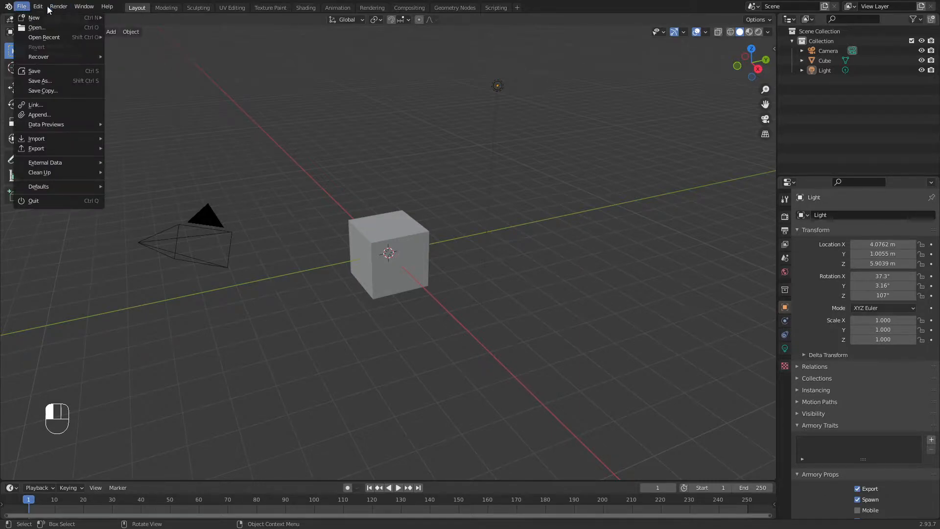
click(107, 6)
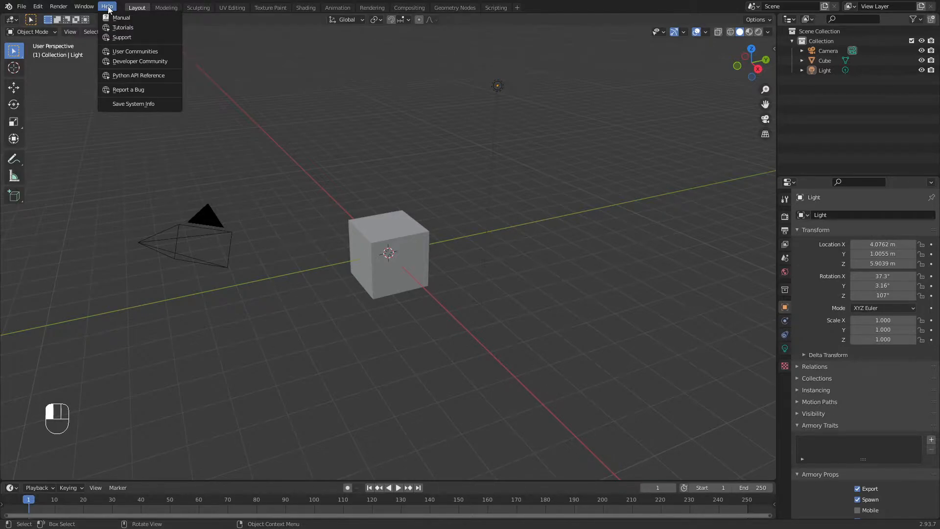
click(312, 116)
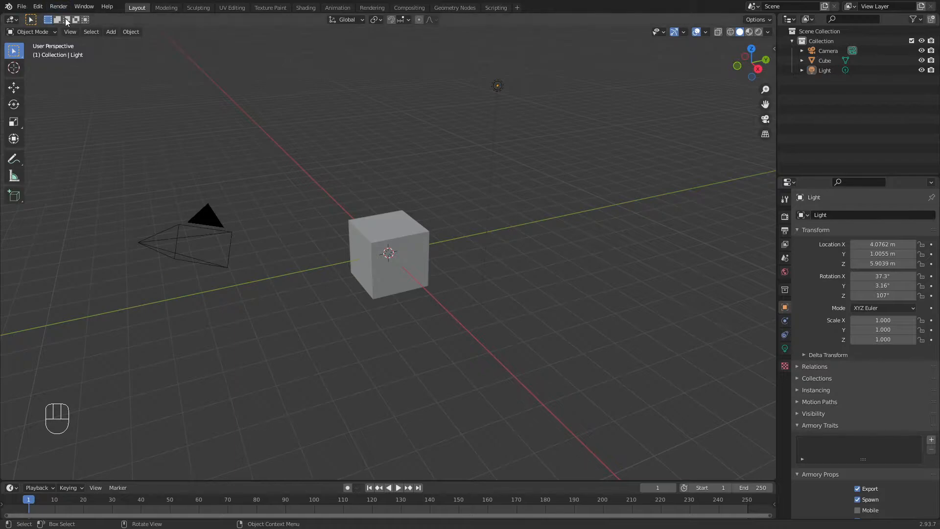
- Open the add-ons section of the Blender preferences
click(37, 6)
mouse_move(30, 7)
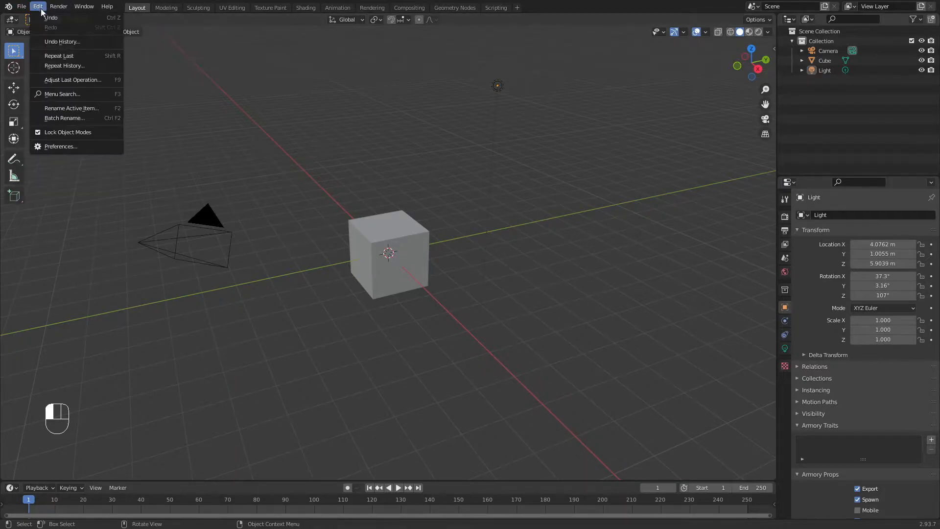
click(46, 150)
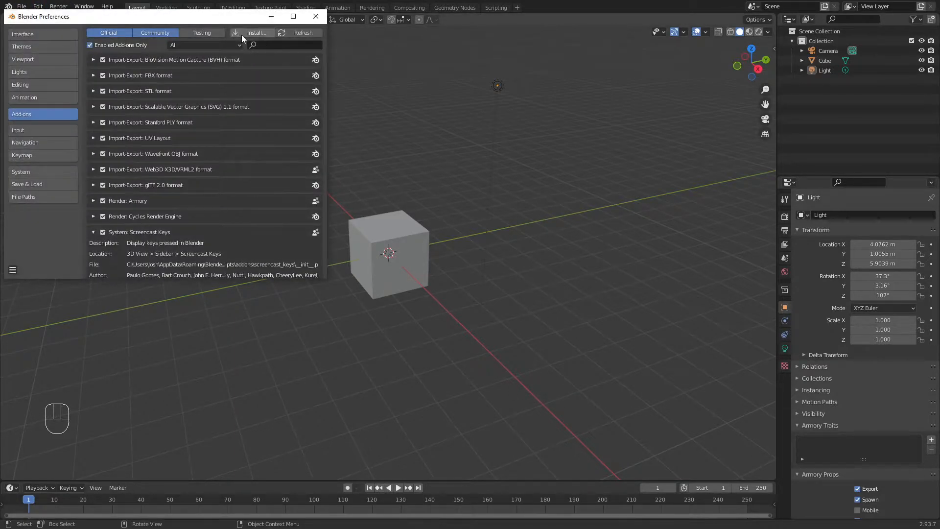
- Pick ArmorySDK2205.zip from Downloads as the add-on to install, filtering files by "ar", and cancel the installation
click(250, 33)
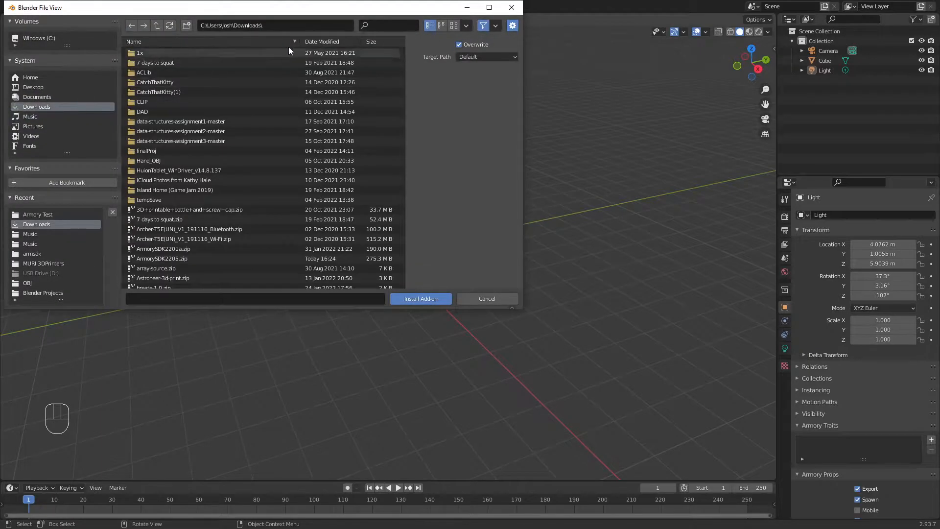
click(387, 25)
text(ar)
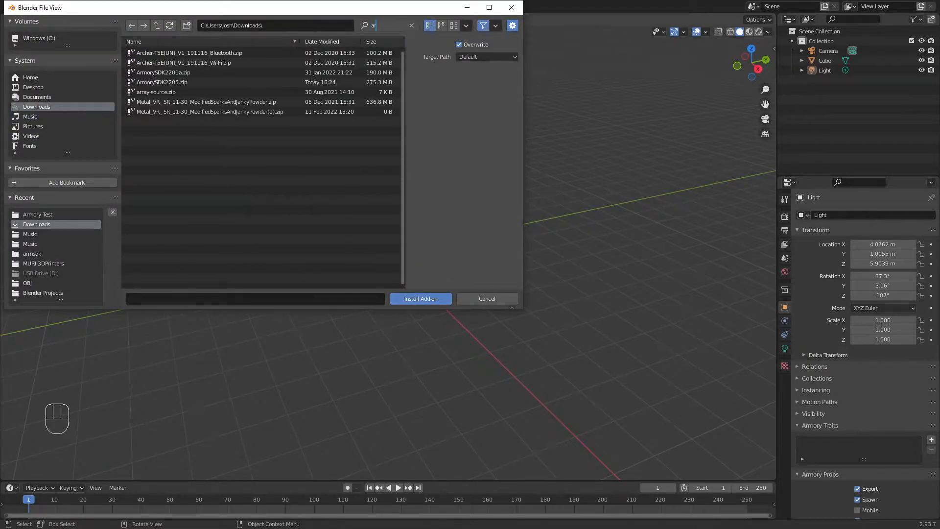
key(Return)
click(199, 80)
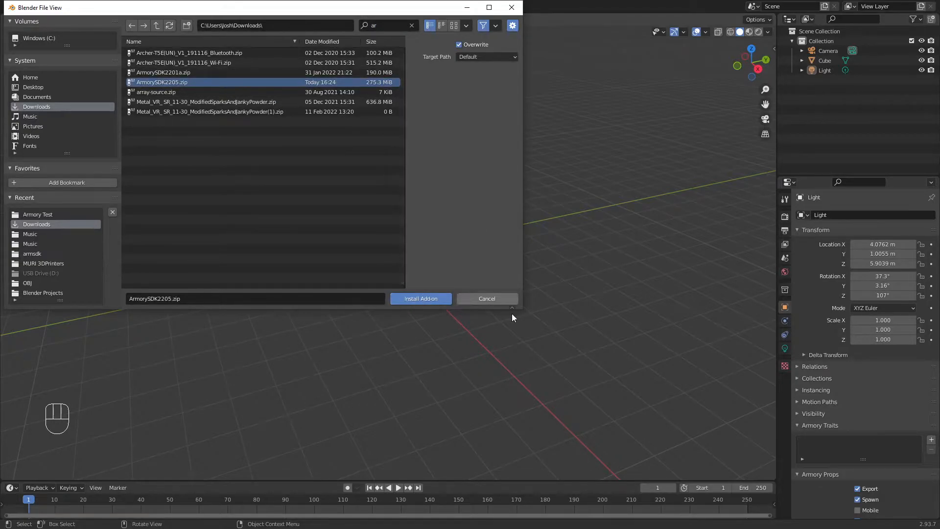
click(505, 301)
- Search the enabled add-ons for "armor" and close the preferences
click(278, 44)
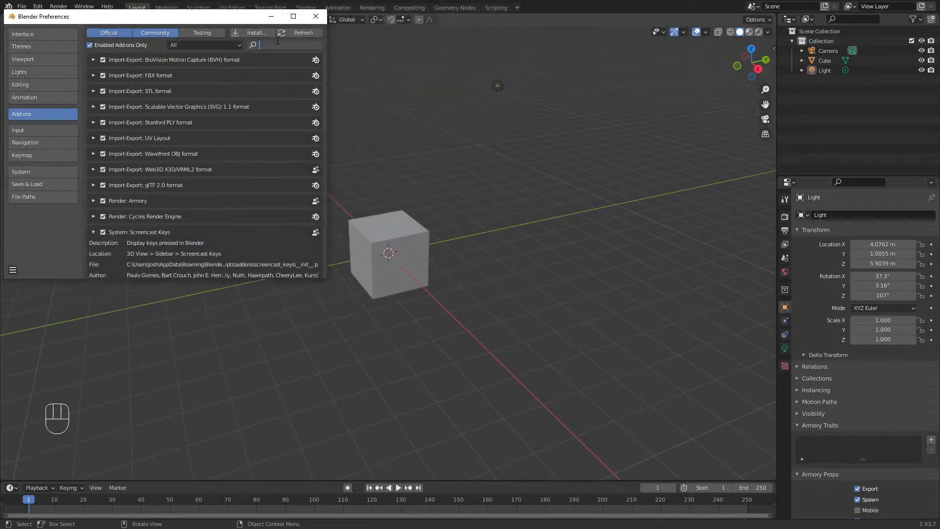
text(armor)
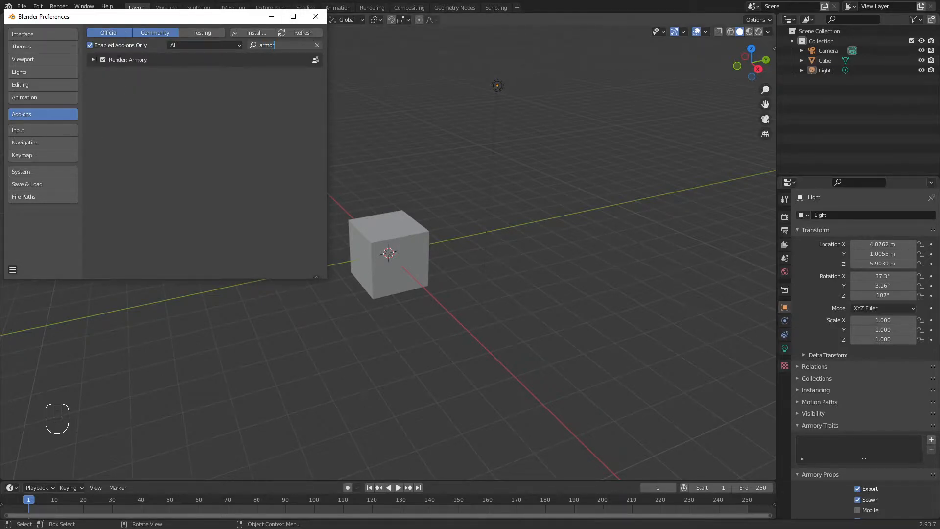
click(316, 16)
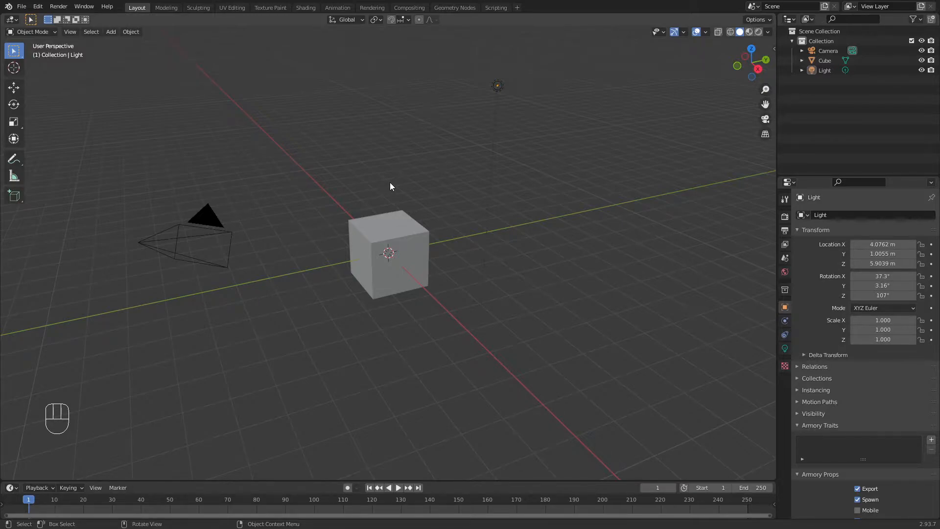
- Save the scene as tutorial.blend in the Armory Test folder so that it can be run
key(F5)
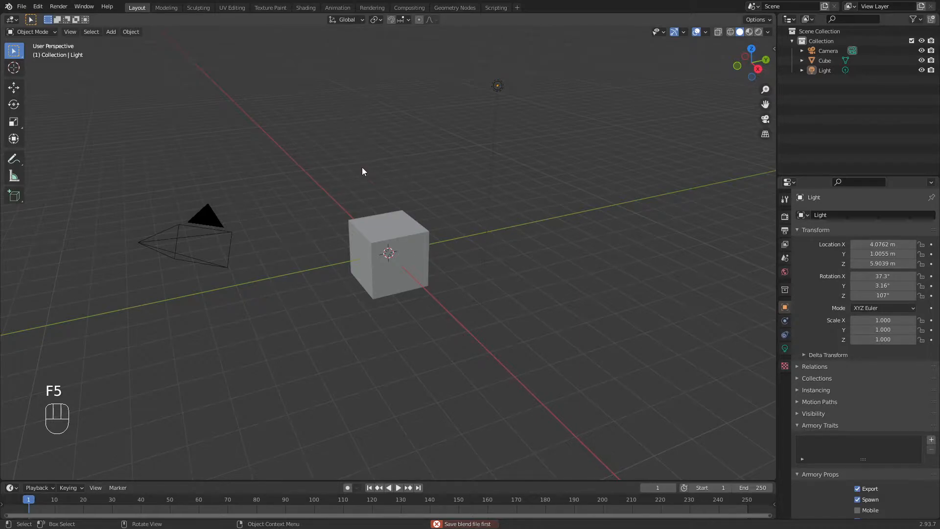
key(ctrl+d)
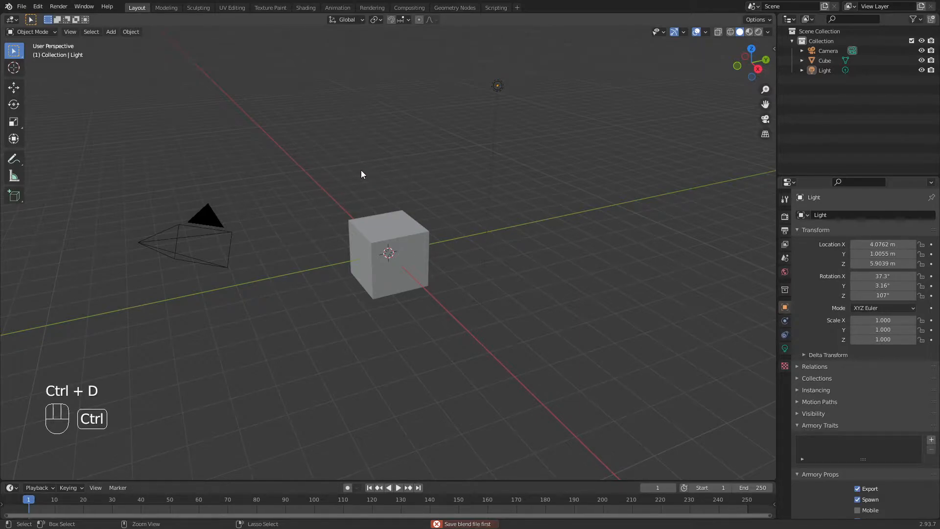
key(ctrl+s)
click(346, 400)
text(tutorial)
key(Return)
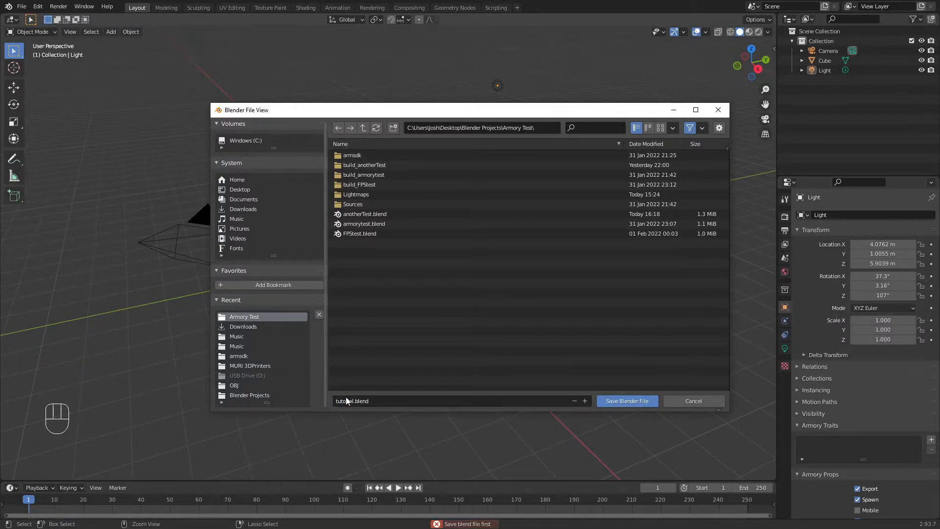
click(642, 403)
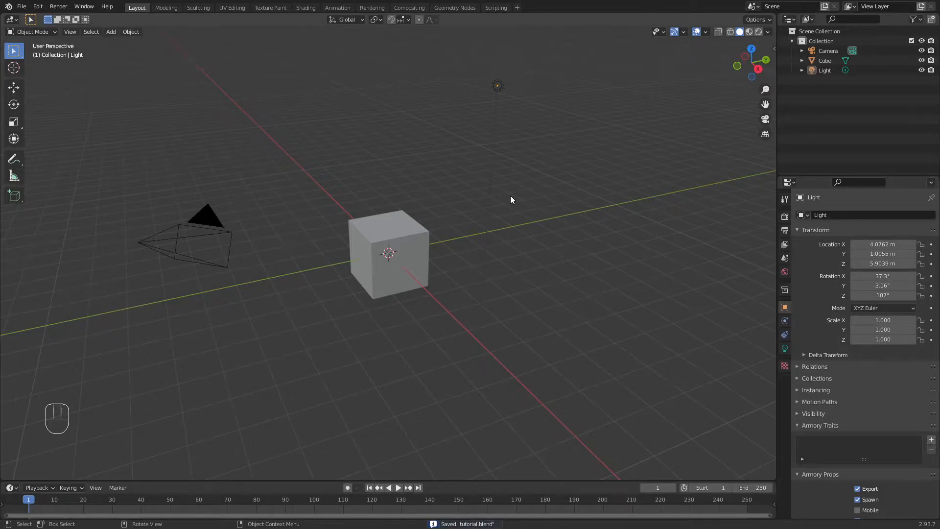
- Run the scene in the Armory player and close the player window
key(F5)
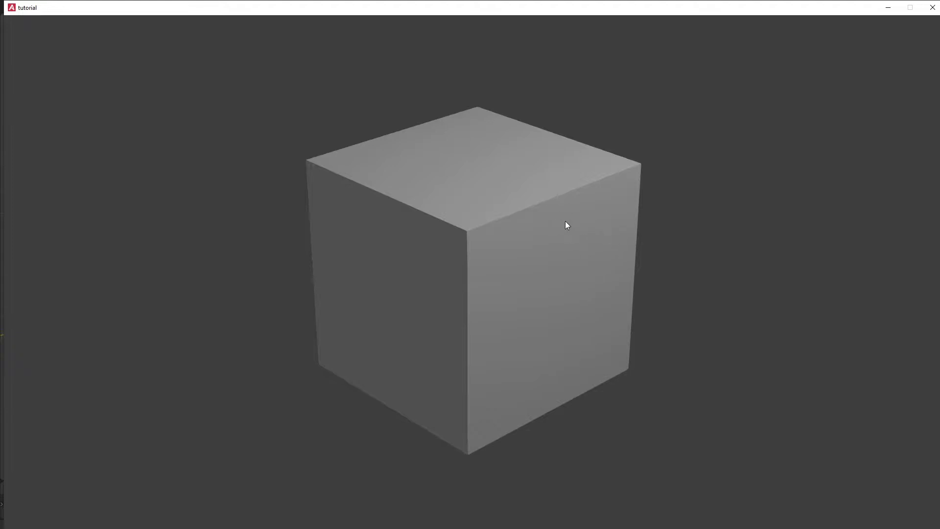
click(933, 7)
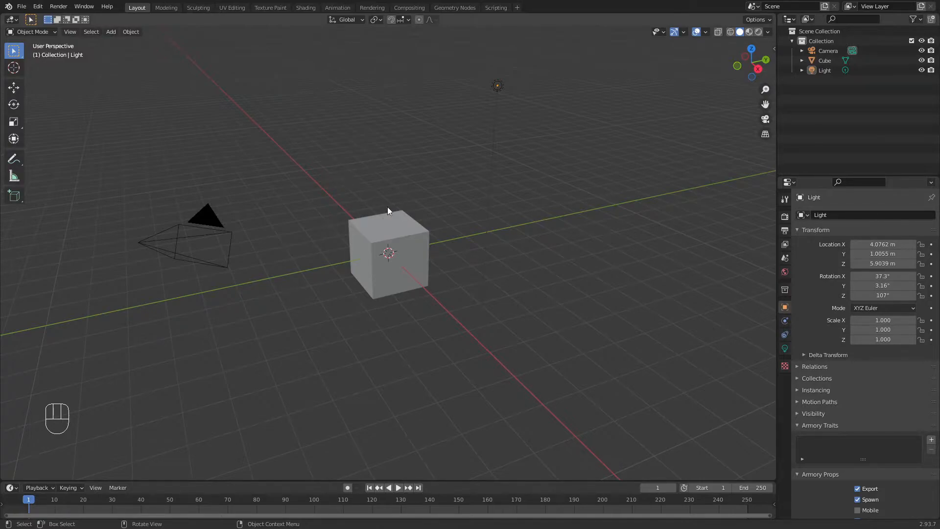
- Select the cube and examine its Armory Traits and Armory Props settings
click(405, 226)
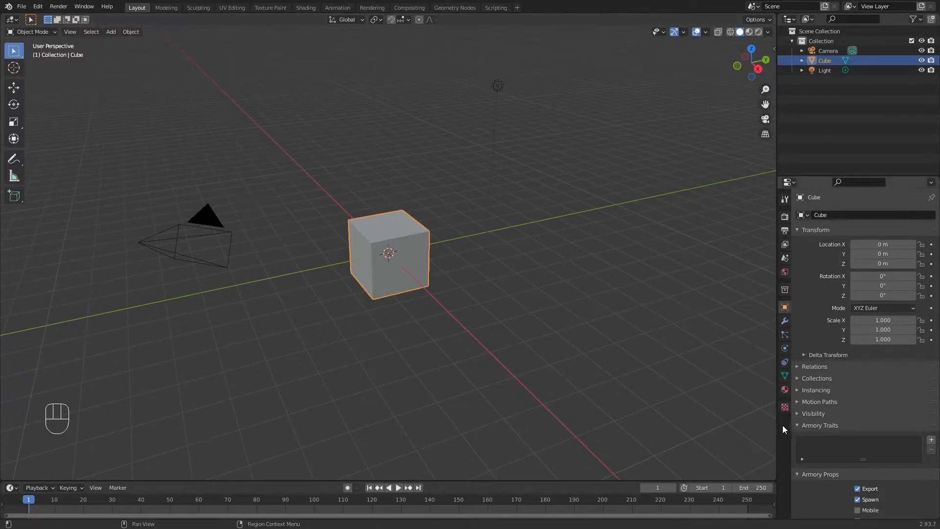
scroll(856, 460, down, 2)
scroll(856, 460, down, 3)
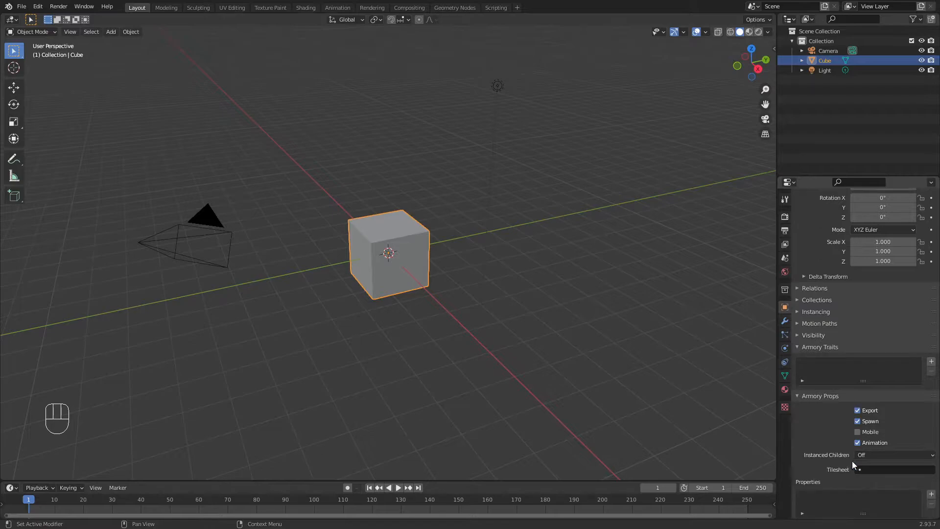
scroll(857, 378, down, 2)
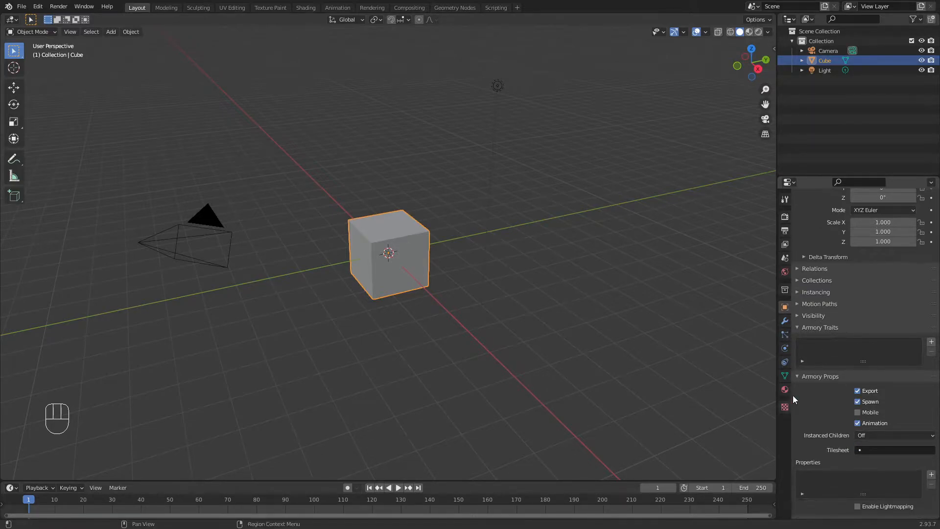
scroll(847, 365, up, 2)
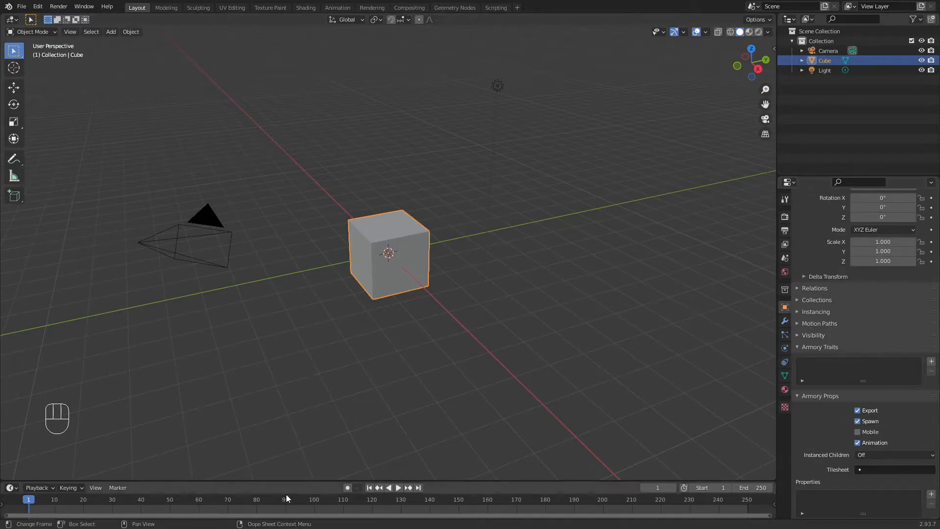
- Enlarge the timeline area and turn it into a Logic Node Editor with a new node tree
drag(260, 481, 277, 337)
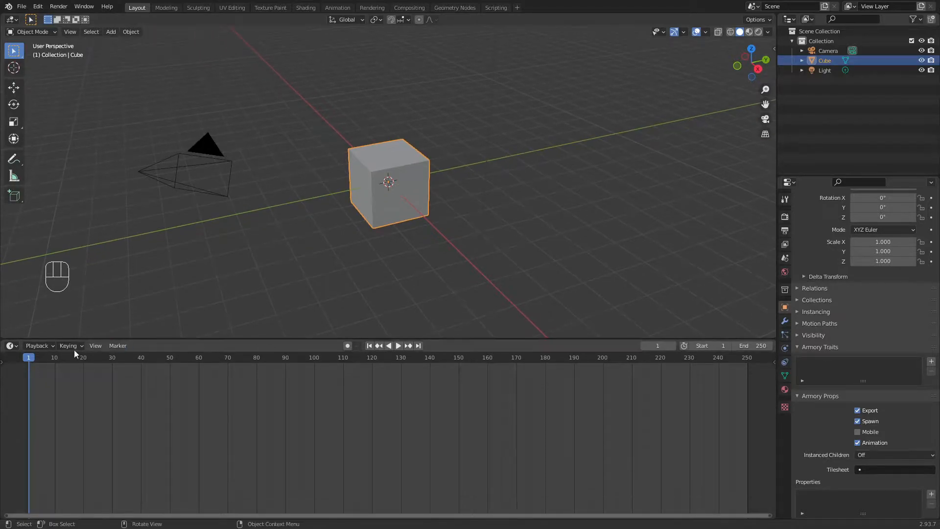
click(11, 346)
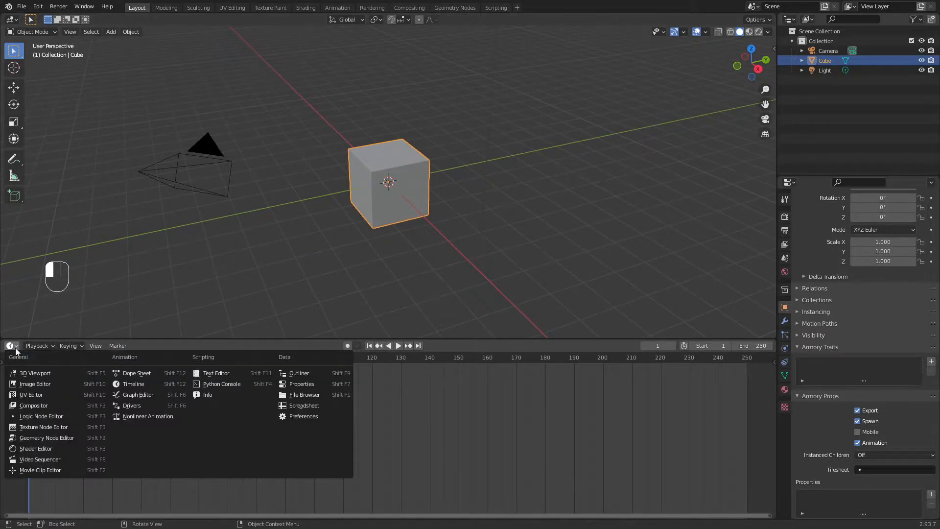
click(30, 416)
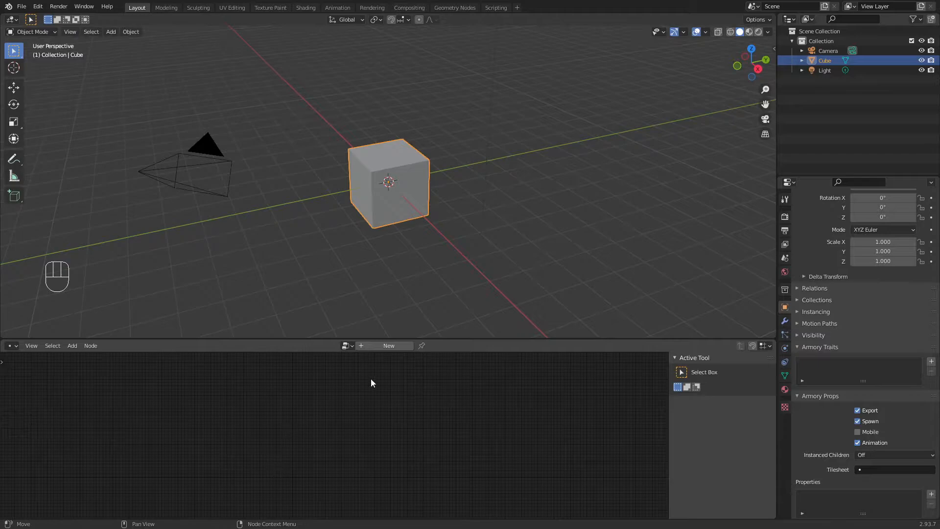
click(374, 345)
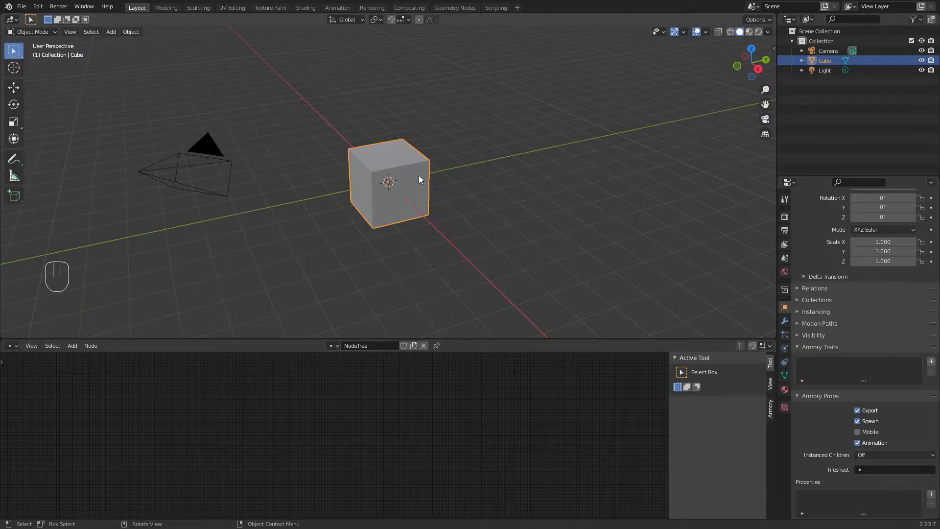
- Add a Nodes trait to the cube in Armory Traits and assign NodeTree as its tree
click(932, 362)
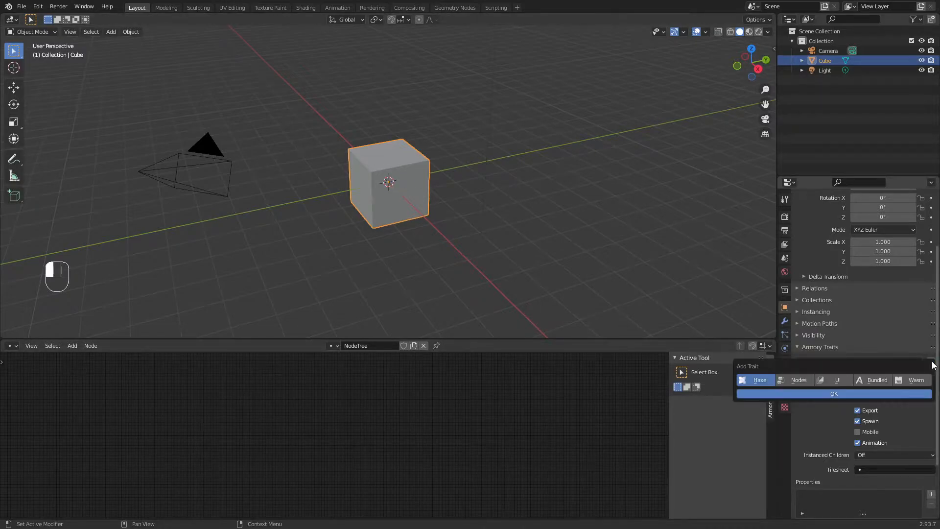
click(791, 379)
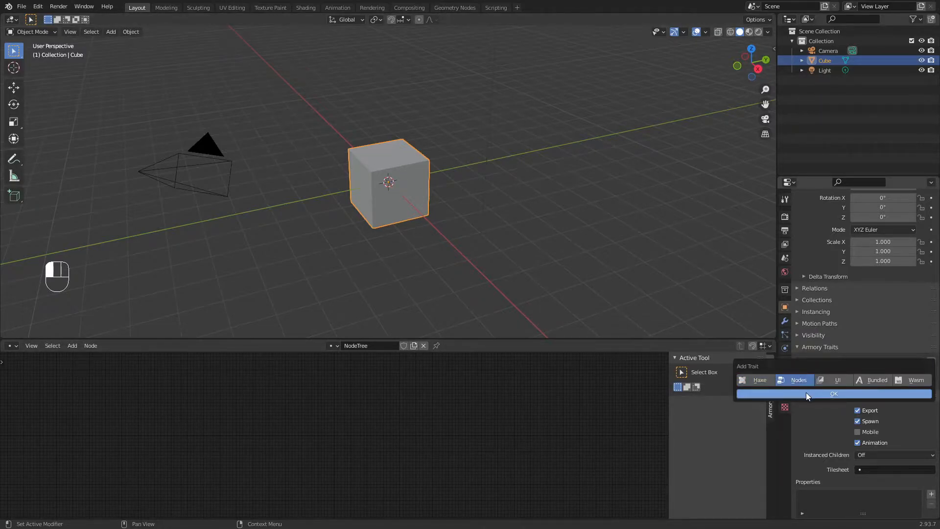
click(806, 393)
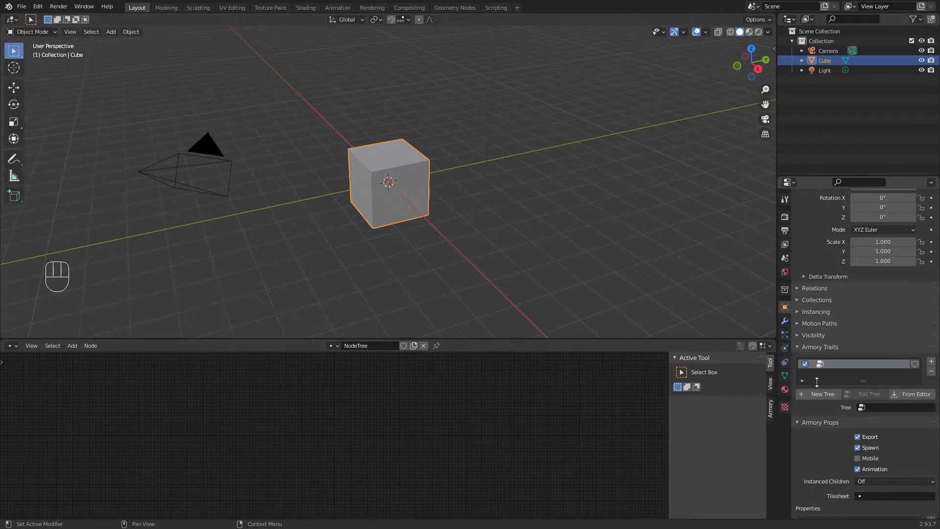
click(872, 408)
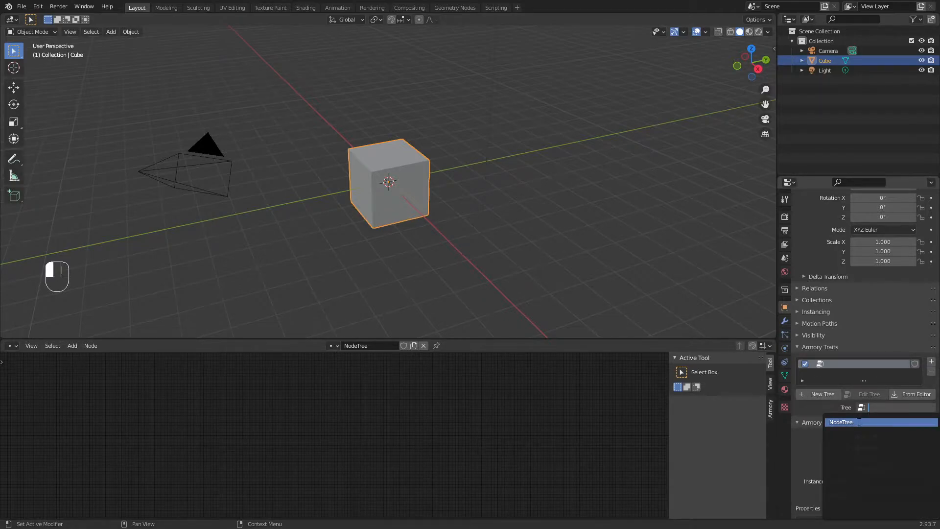
click(858, 422)
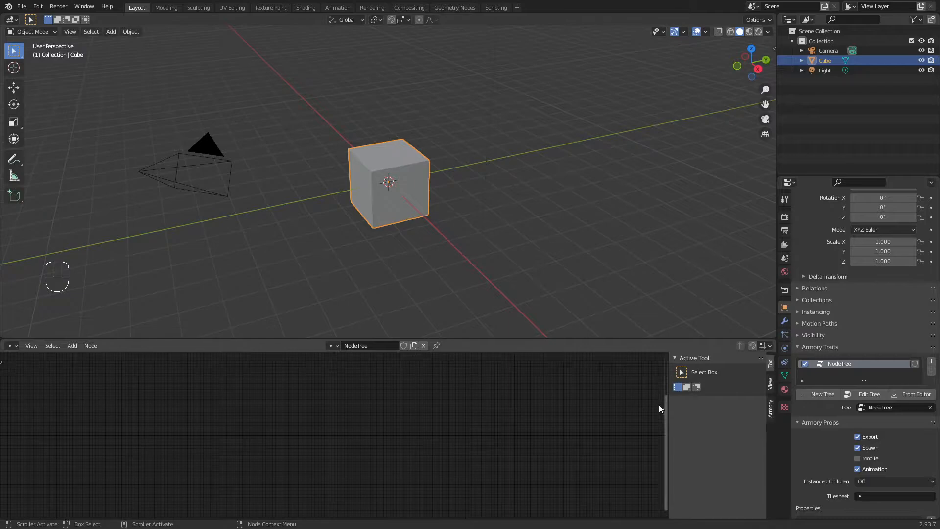
- Add a Keyboard input node to the node tree and enlarge the node editor area around it
click(72, 345)
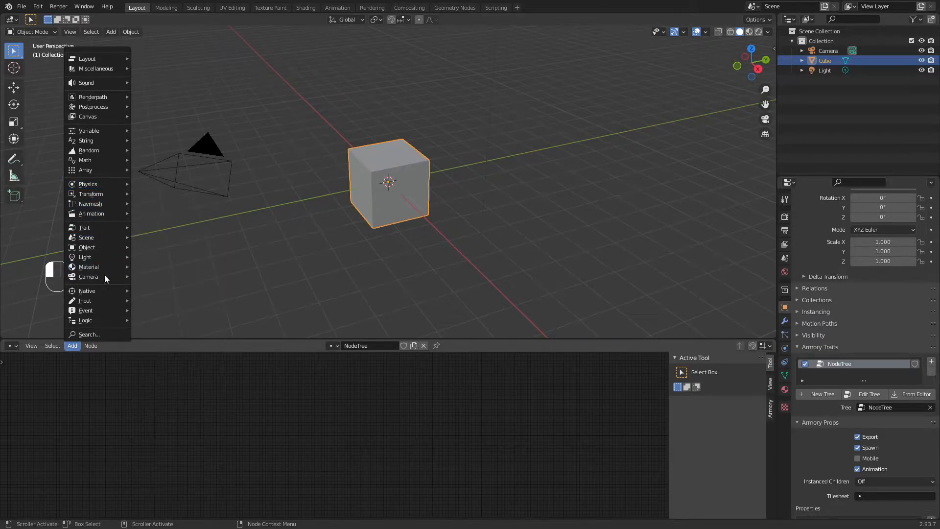
mouse_move(99, 301)
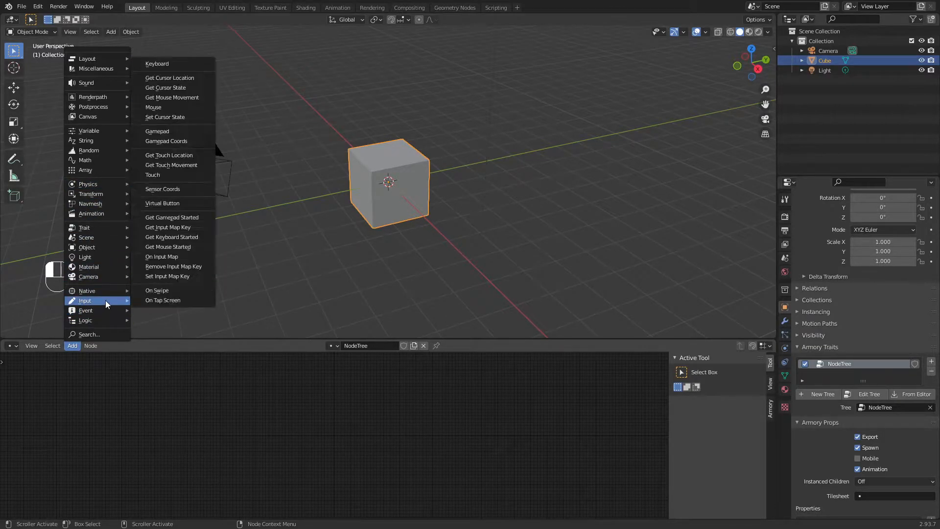
click(174, 65)
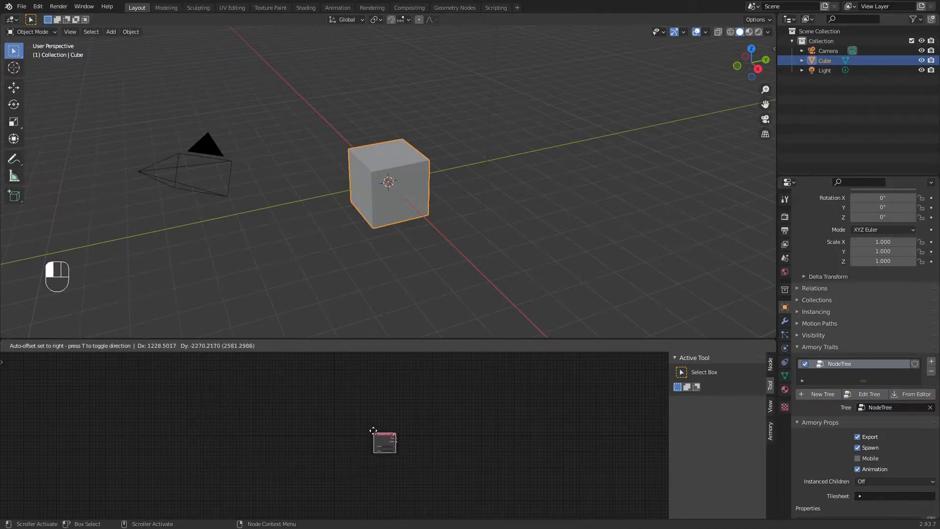
drag(265, 439, 250, 409)
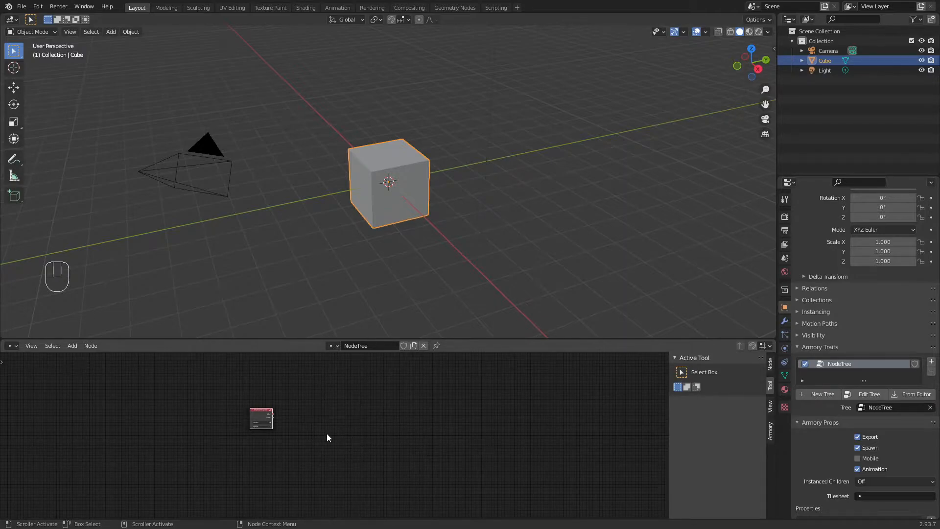
scroll(327, 433, up, 7)
middle_drag(240, 407, 422, 466)
drag(221, 339, 241, 212)
middle_drag(386, 363, 356, 363)
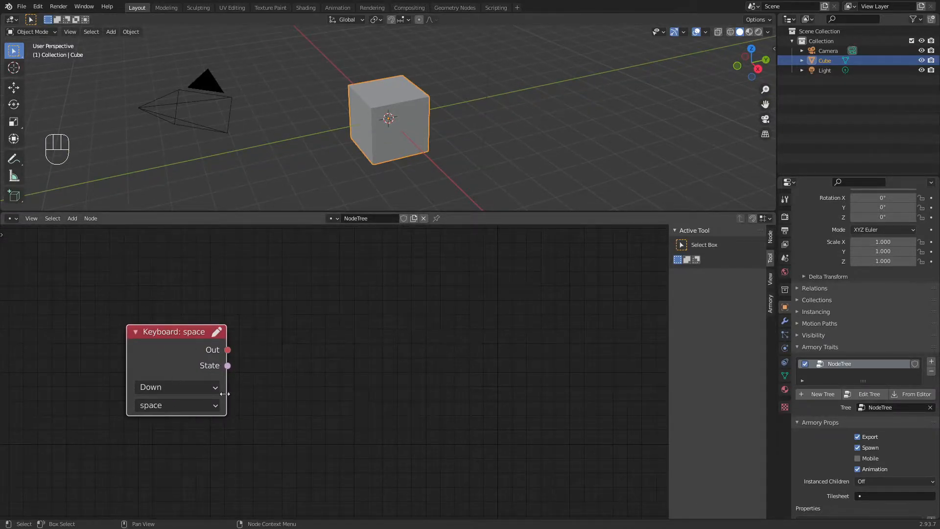
click(290, 329)
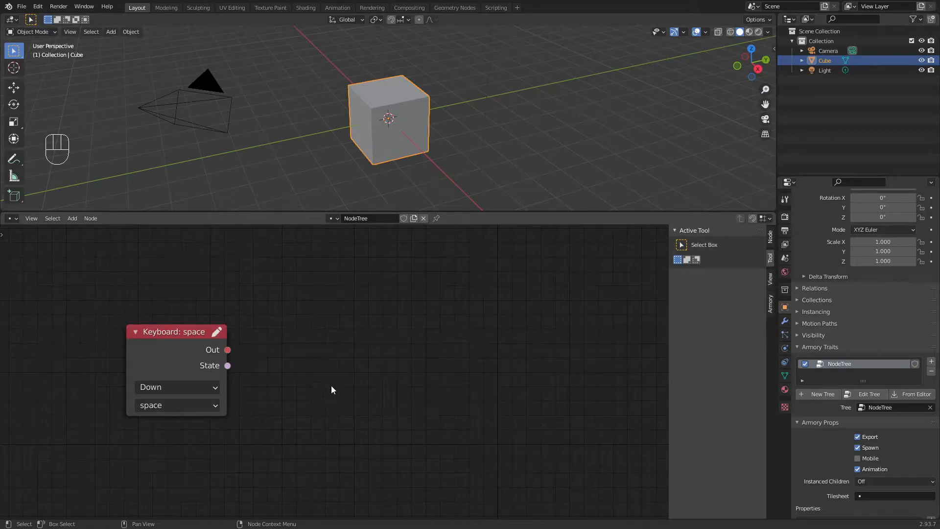
click(321, 340)
key(shift)
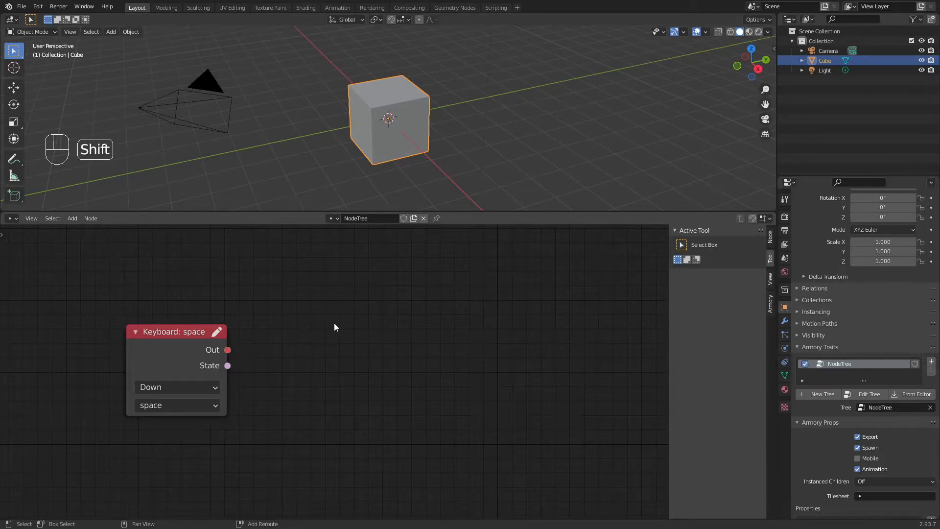
key(shift+a)
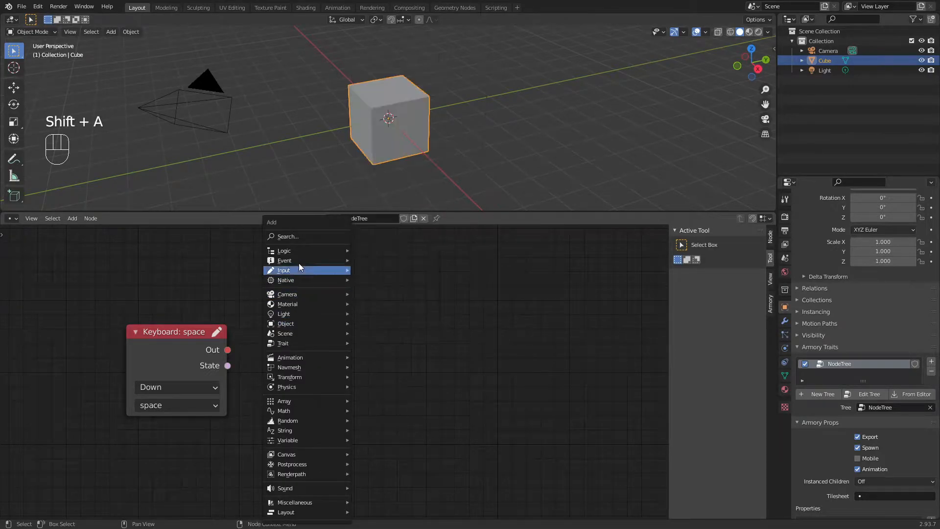
click(72, 218)
mouse_move(90, 219)
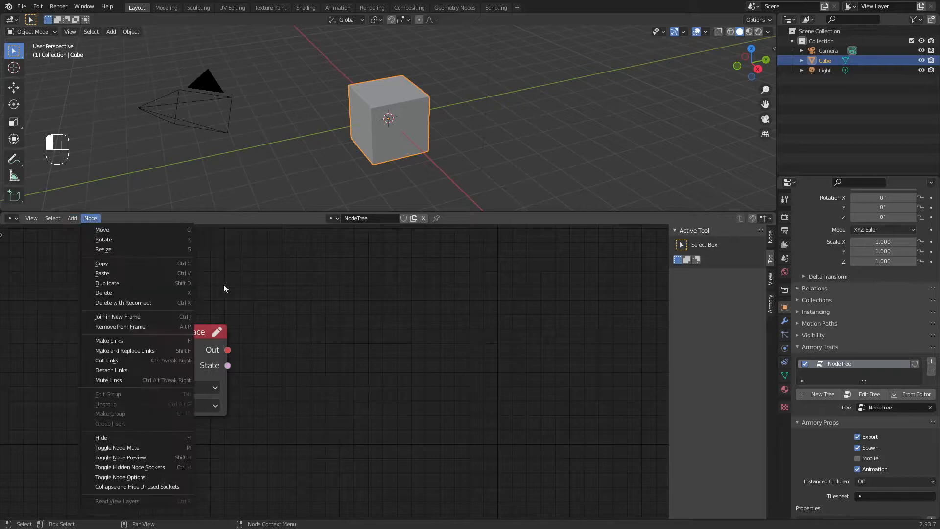
- Search the available nodes for translate and place a Translate Object node beside the Keyboard node
key(shift+a)
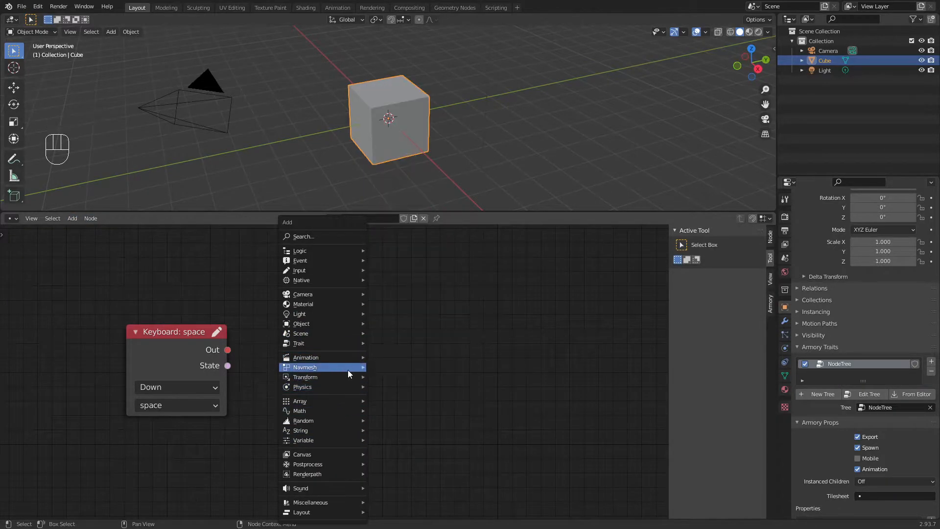
mouse_move(312, 279)
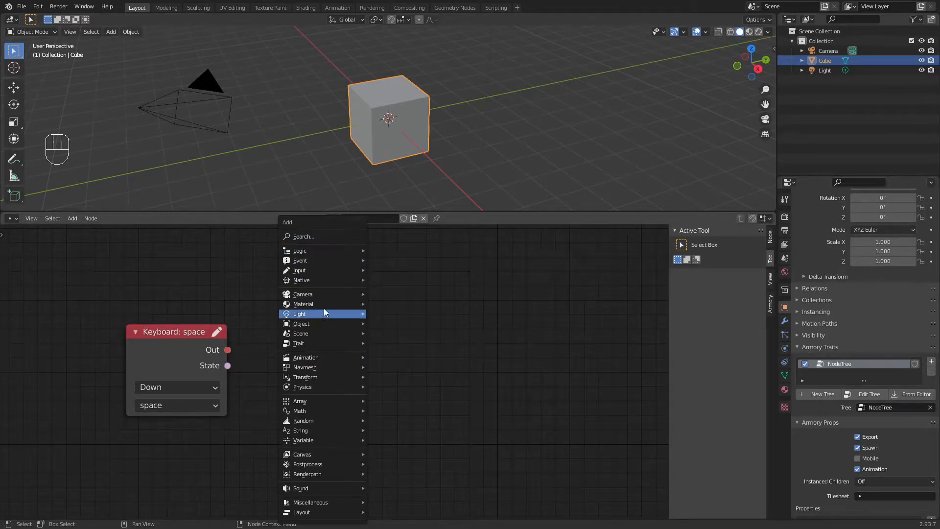
key(s)
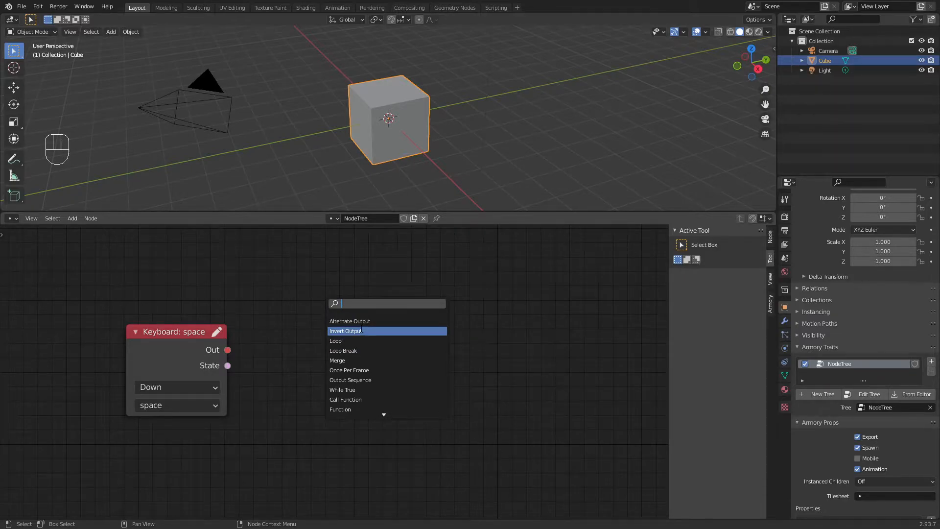
text(move)
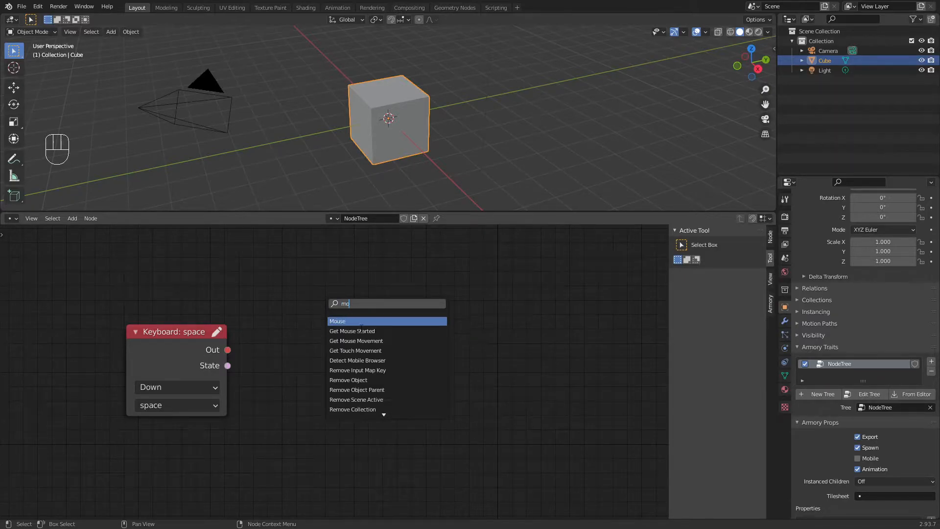
key(BackSpace)
key(BackSpace)
key(BackSpace)
key(BackSpace)
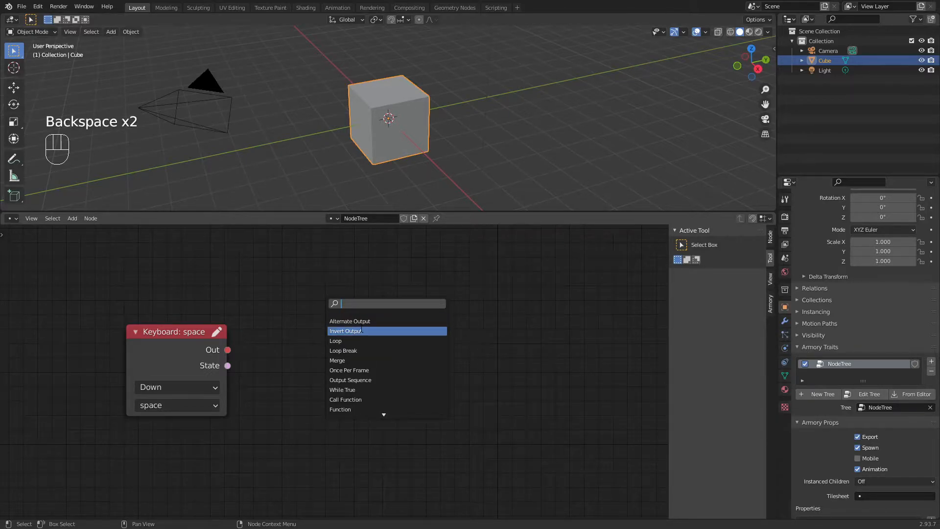
text(translat)
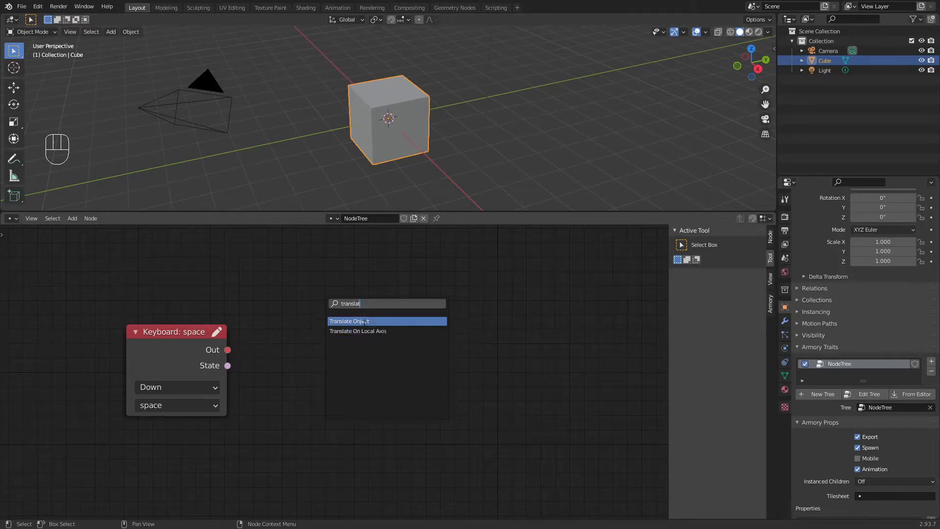
click(363, 321)
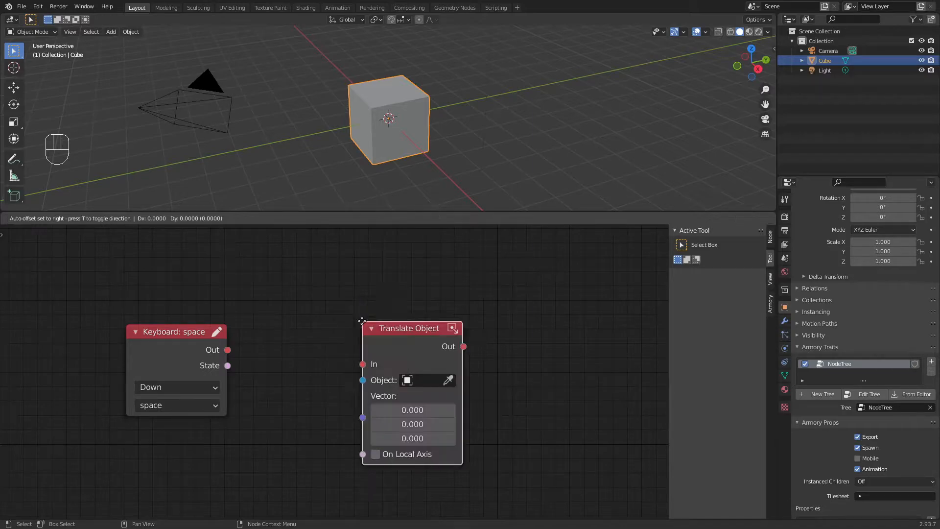
click(323, 297)
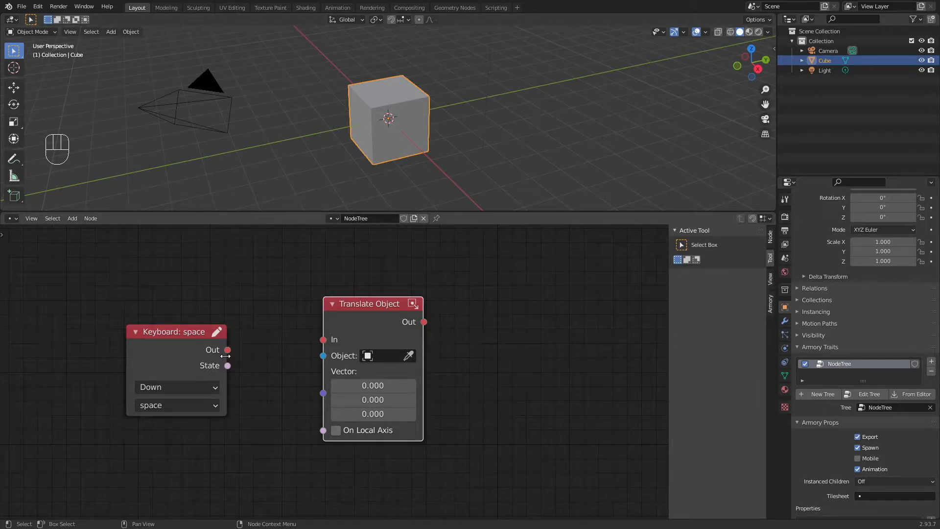
- Link the Keyboard node's Out to the Translate Object node's In and set the vector's X value to 0.360
drag(228, 349, 323, 340)
drag(300, 212, 298, 283)
drag(373, 420, 409, 420)
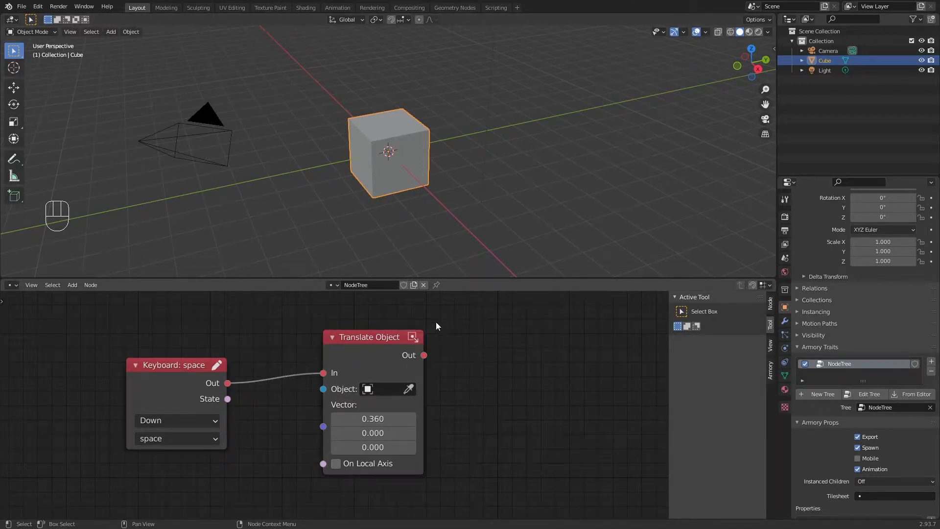
- Save the file, run the scene, test moving the cube with the space key and close the player window
key(ctrl+s)
key(F5)
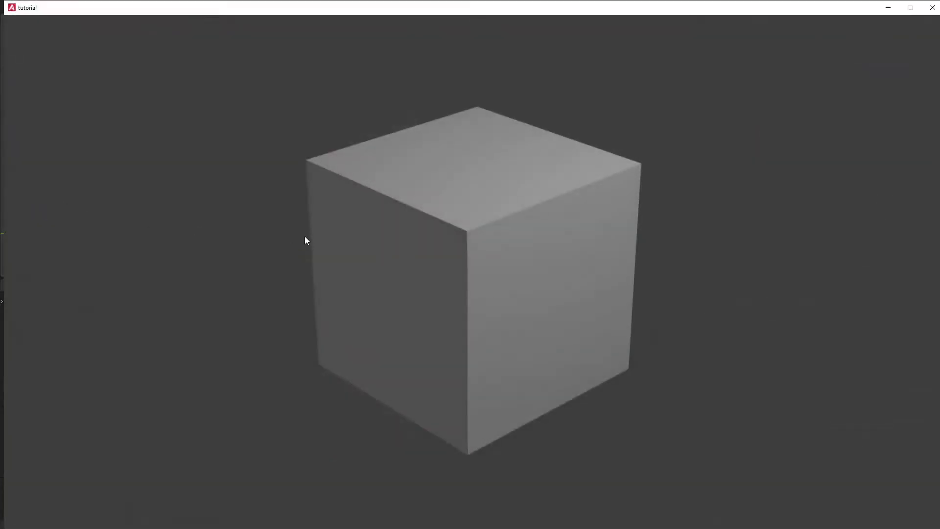
key(space)
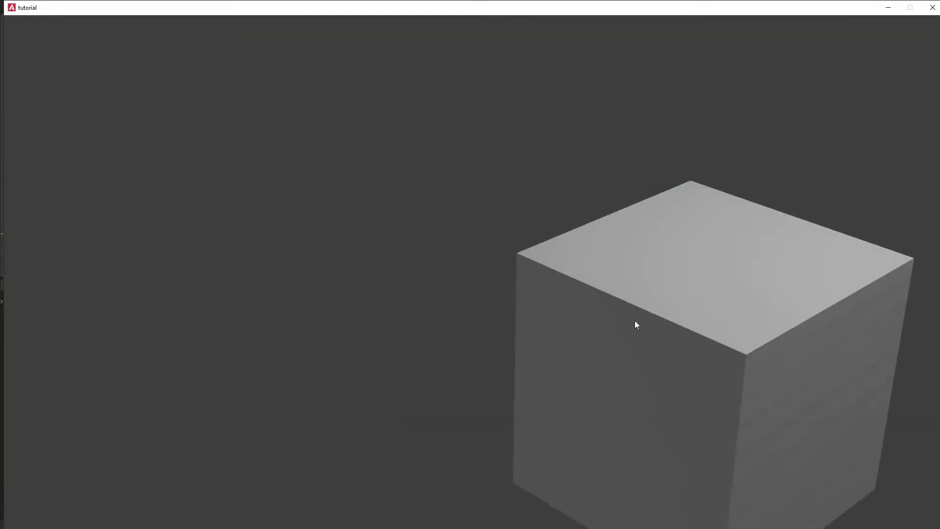
key(space)
key(space)
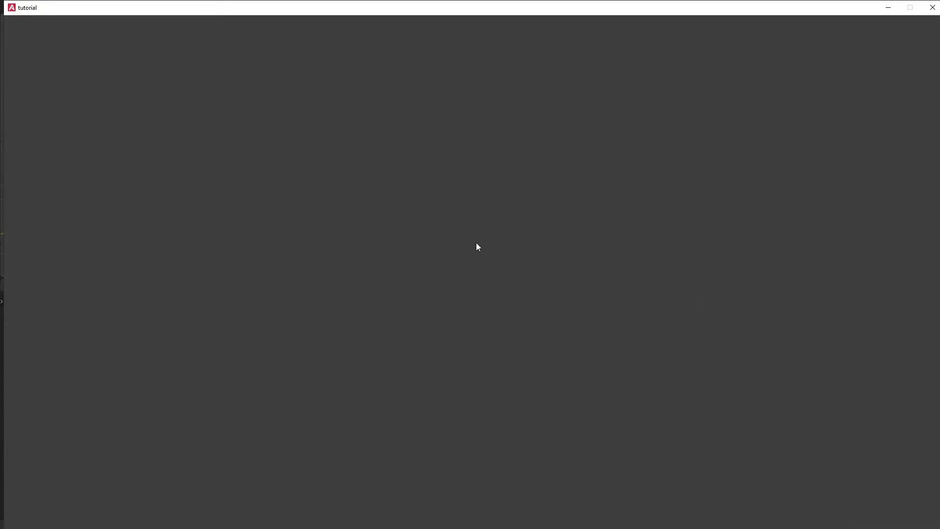
click(933, 8)
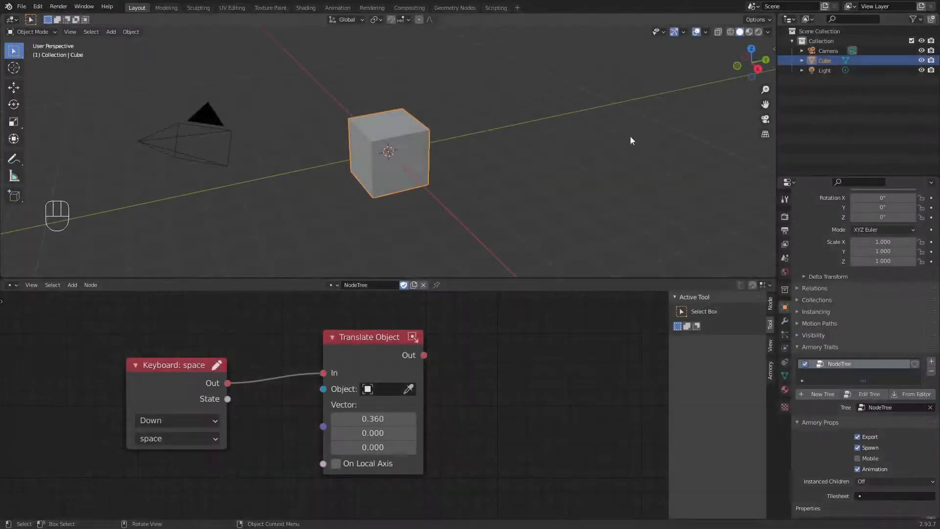
- Set the X value of the Translate Object node's vector to -0.3
middle_drag(394, 109, 431, 122)
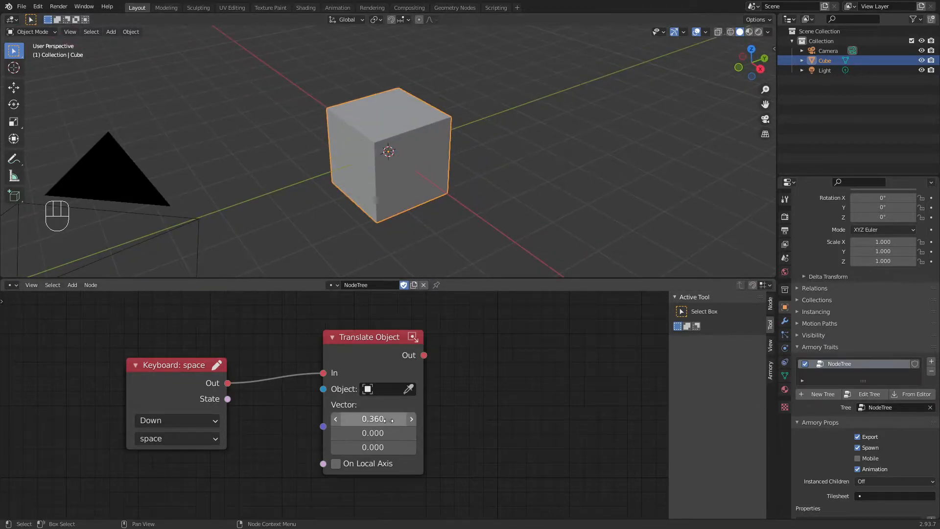
scroll(382, 418, down, 1)
scroll(416, 179, down, 1)
scroll(417, 179, down, 3)
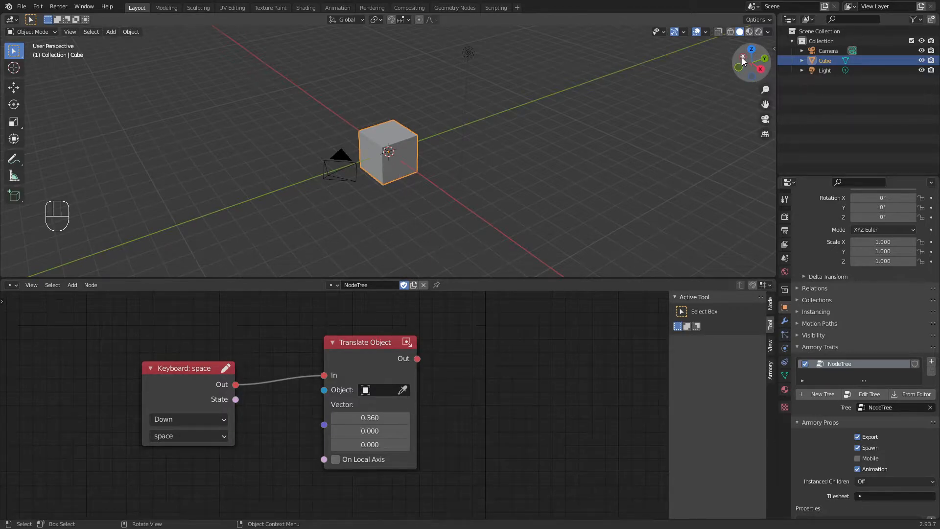
click(379, 415)
text(-0.3)
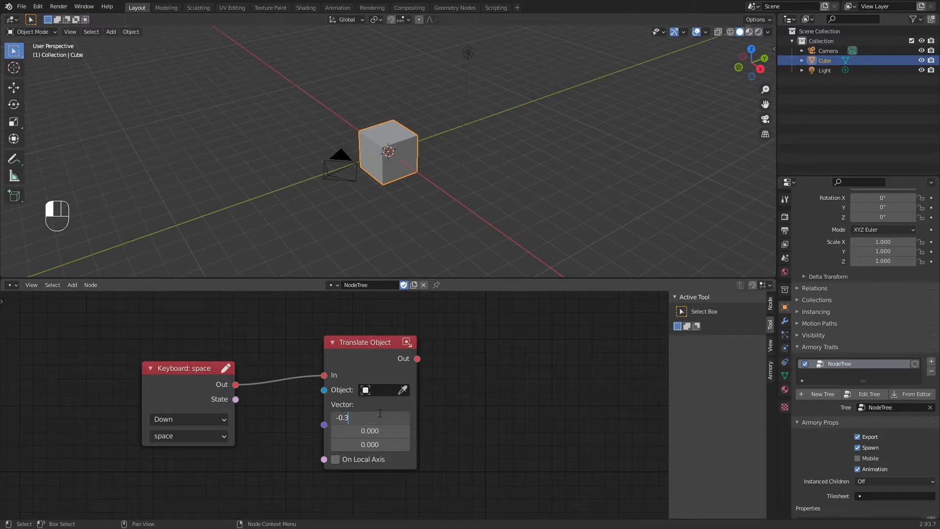
key(Return)
- Save the file, run the scene again with the negative X translation and close the player window
key(ctrl+s)
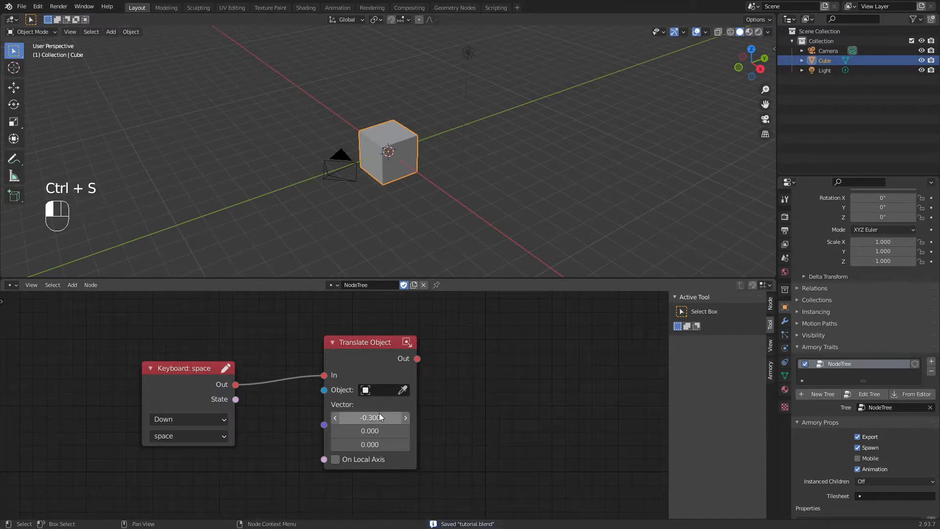
key(F5)
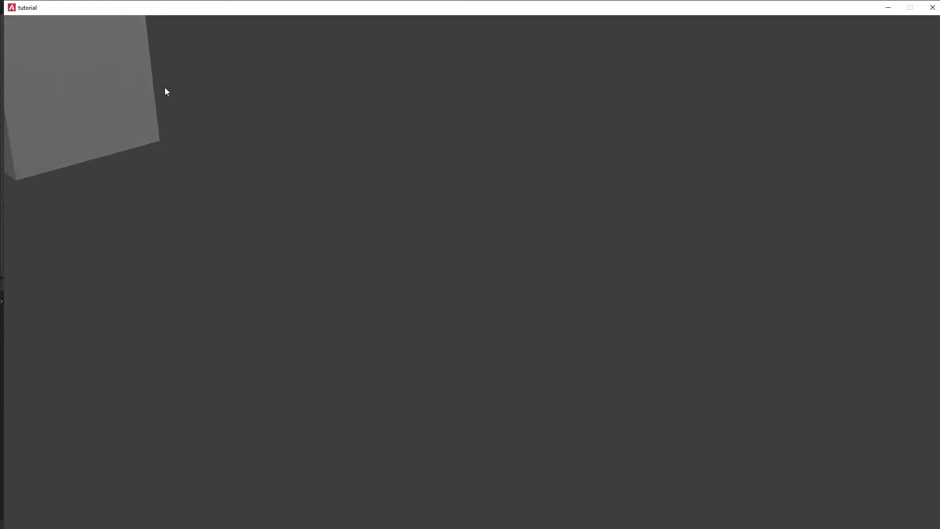
click(932, 7)
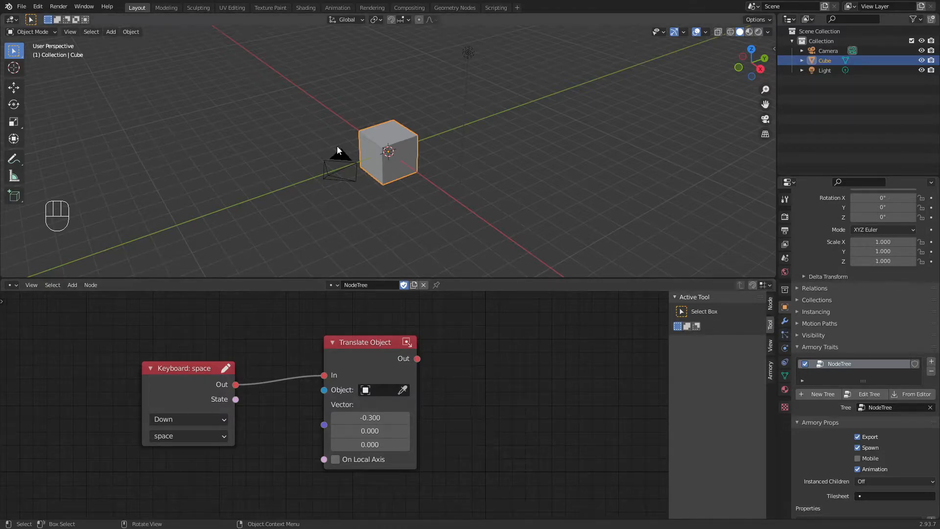
- Move the Translate Object and Keyboard nodes upward and closer together to free space in the node tree
scroll(404, 192, down, 1)
drag(361, 366, 328, 330)
click(451, 383)
drag(184, 401, 199, 347)
mouse_move(423, 460)
mouse_down()
mouse_move(198, 323)
mouse_move(413, 436)
mouse_move(428, 474)
mouse_move(363, 456)
mouse_move(94, 321)
mouse_move(424, 449)
mouse_move(426, 484)
mouse_move(425, 460)
mouse_up()
- Duplicate the linked Keyboard and Translate Object nodes and place the copies beside the original pair
drag(536, 368, 427, 452)
drag(406, 338, 70, 447)
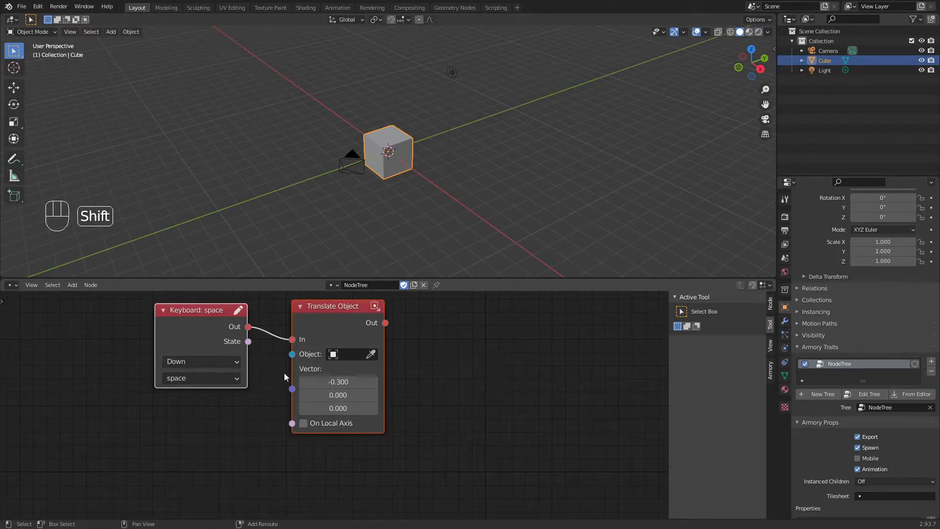
key(shift+d)
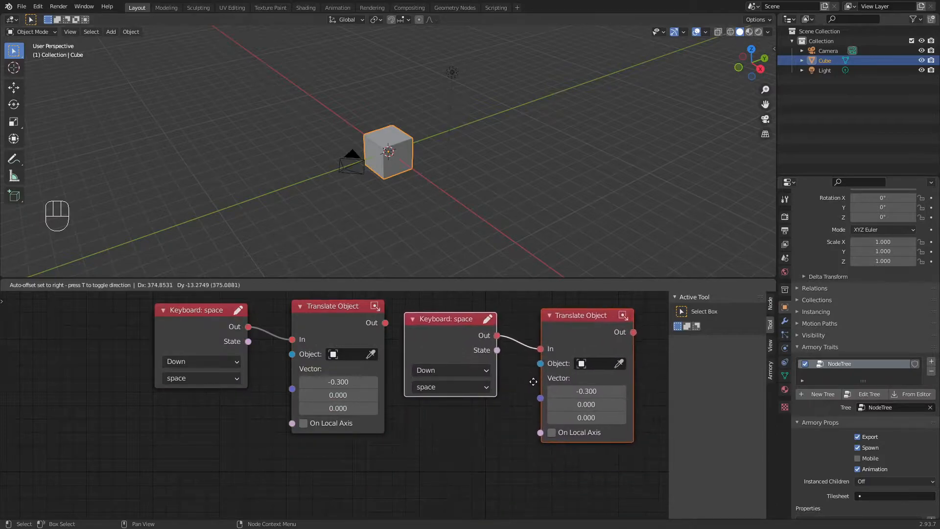
click(534, 386)
middle_drag(481, 420, 351, 418)
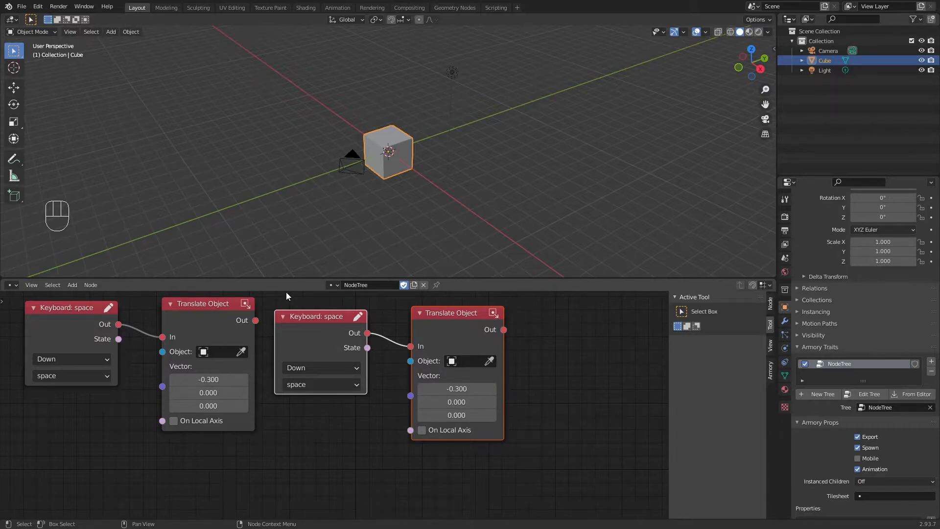
click(346, 434)
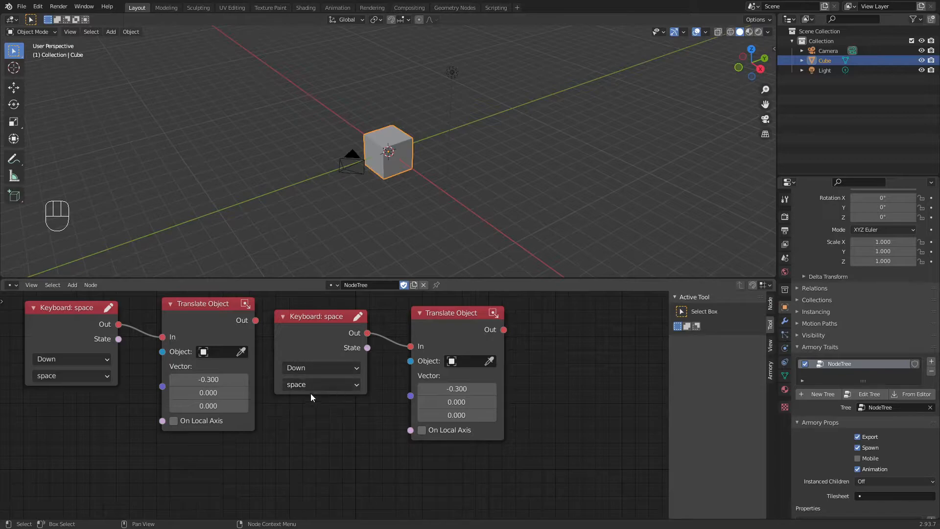
- Set the duplicated Keyboard node's key to a
click(302, 387)
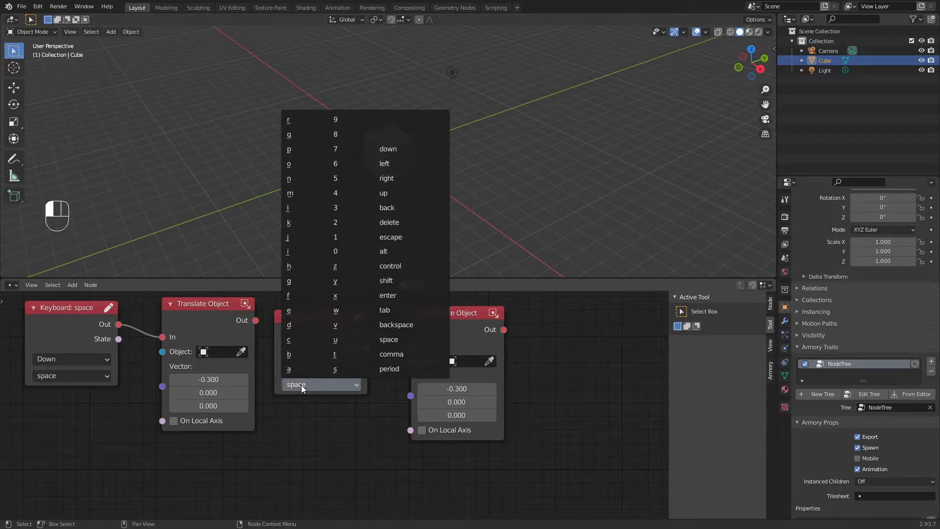
click(289, 369)
click(331, 383)
click(309, 386)
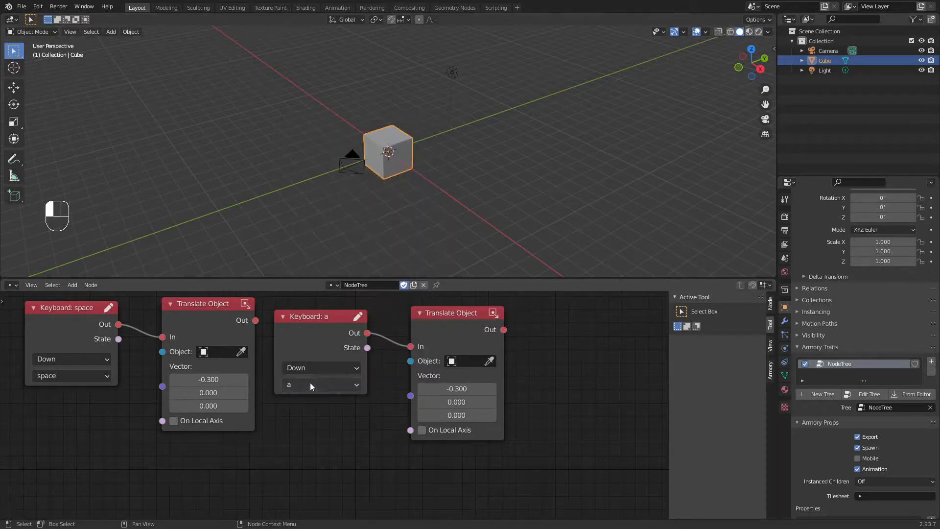
- Set the vector of the Translate Object node linked to Keyboard a to X 0 and Y -0.3
click(464, 390)
key(BackSpace)
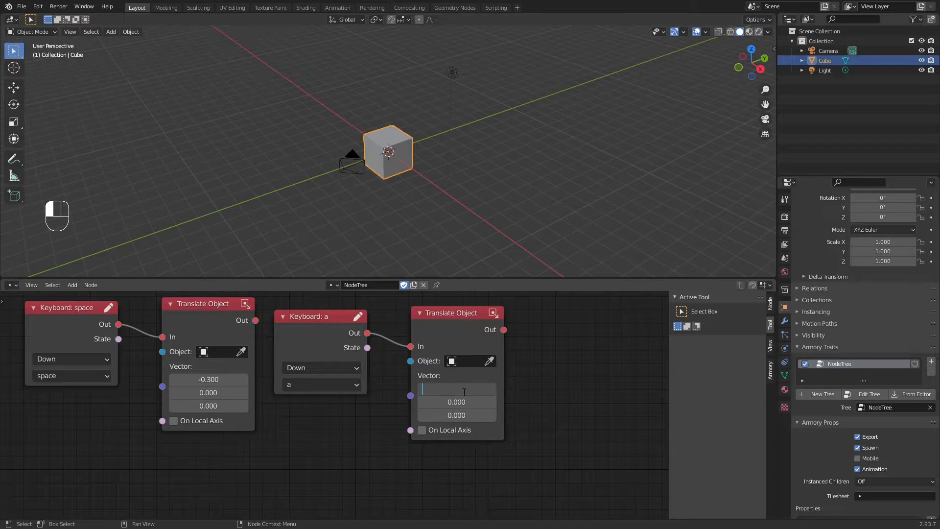
click(454, 402)
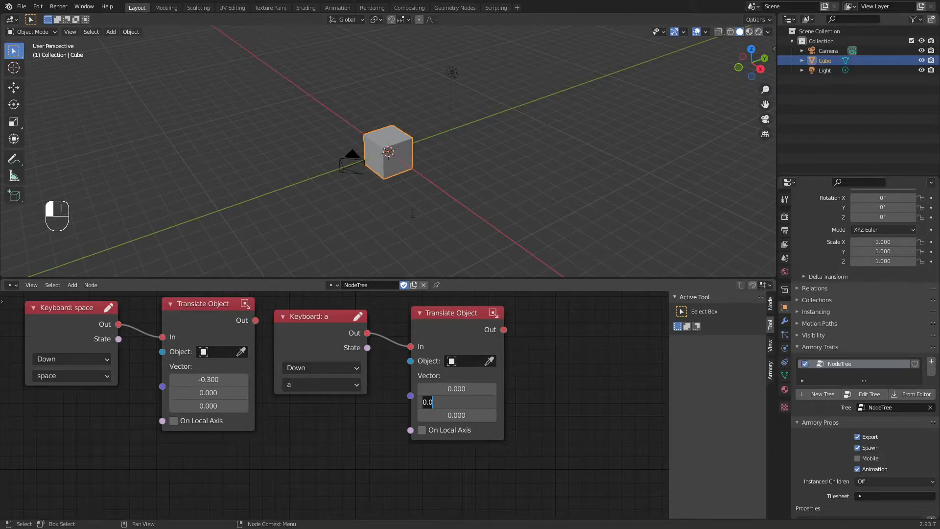
text(-0)
text(.)
text(3)
key(Return)
- Duplicate the Keyboard a node with its Translate Object node and place the copies below that pair
drag(550, 436, 290, 338)
key(shift+d)
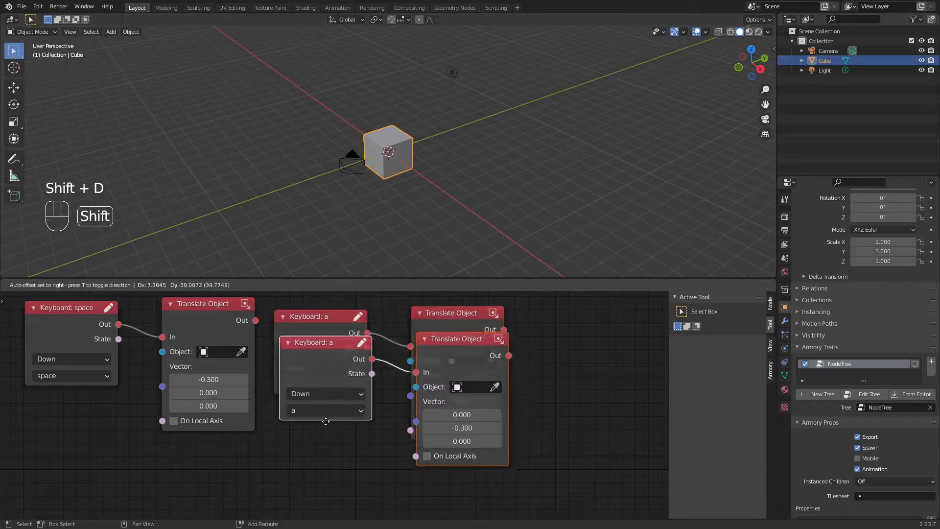
click(310, 316)
middle_drag(365, 471, 377, 339)
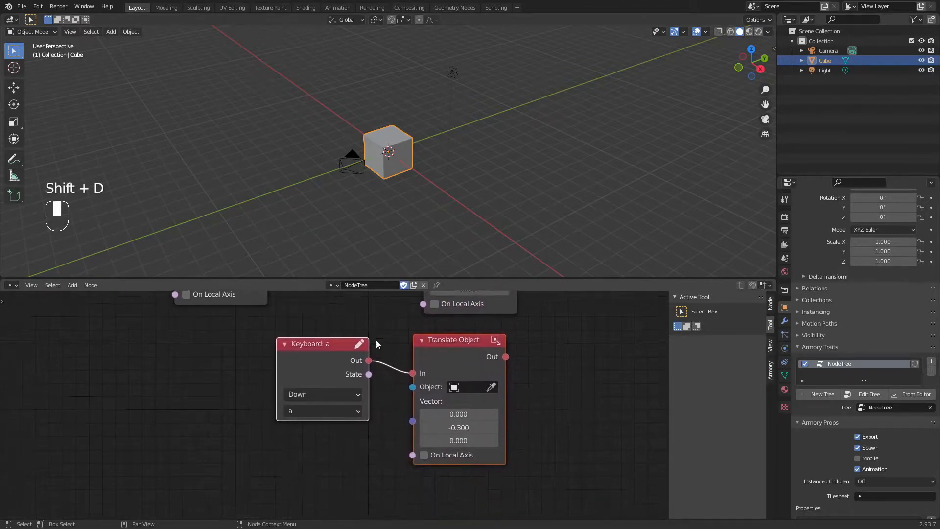
- Set the new Keyboard node's key to d and its Translate Object vector's Y value to 0.3
click(326, 413)
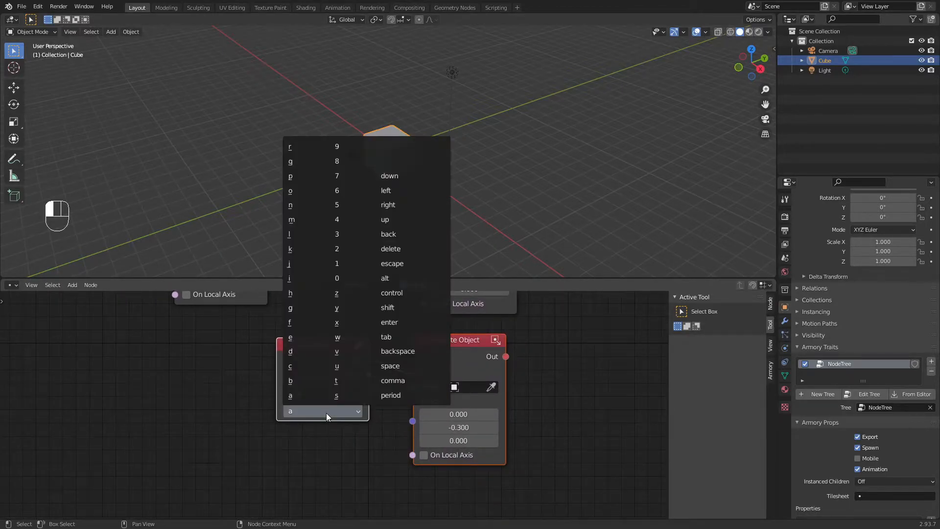
click(290, 352)
click(459, 428)
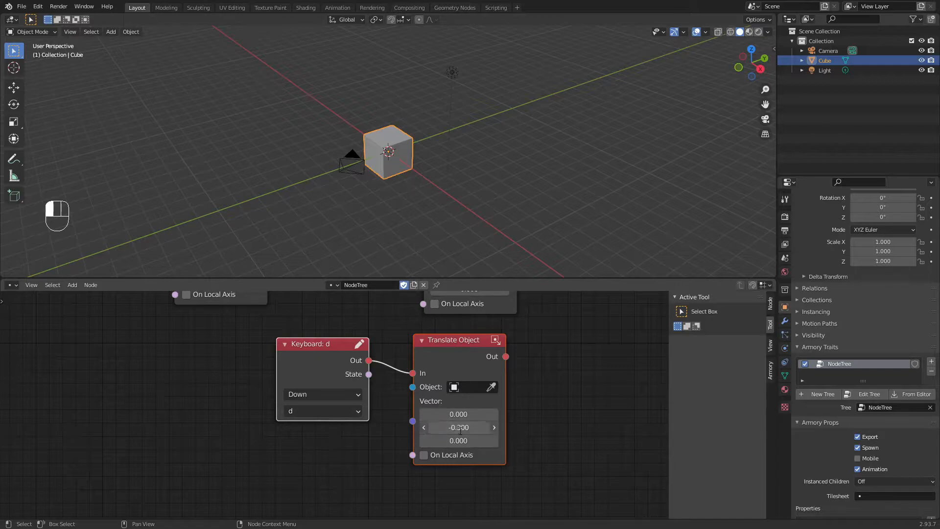
text(0.3)
key(Return)
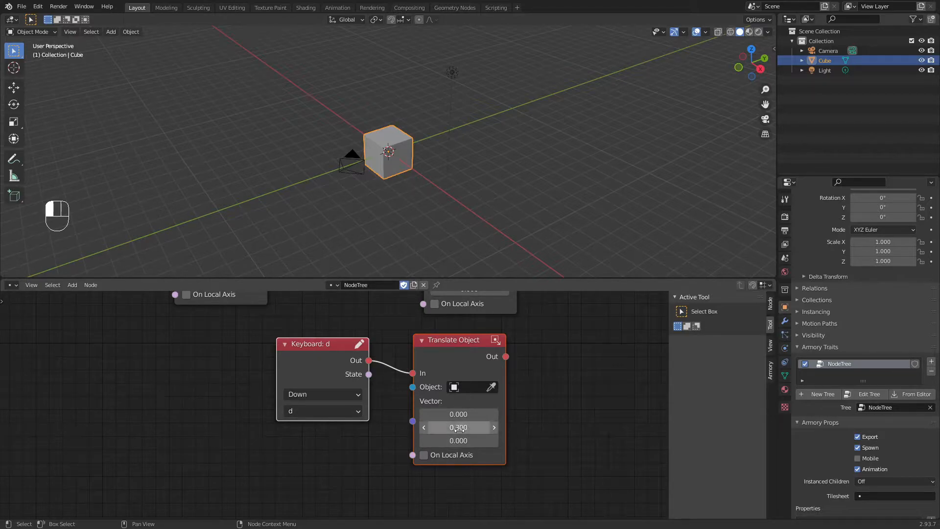
- Set the original Keyboard node's key to w in place of space
middle_drag(176, 374, 196, 396)
middle_drag(328, 487, 323, 492)
click(251, 375)
key(w)
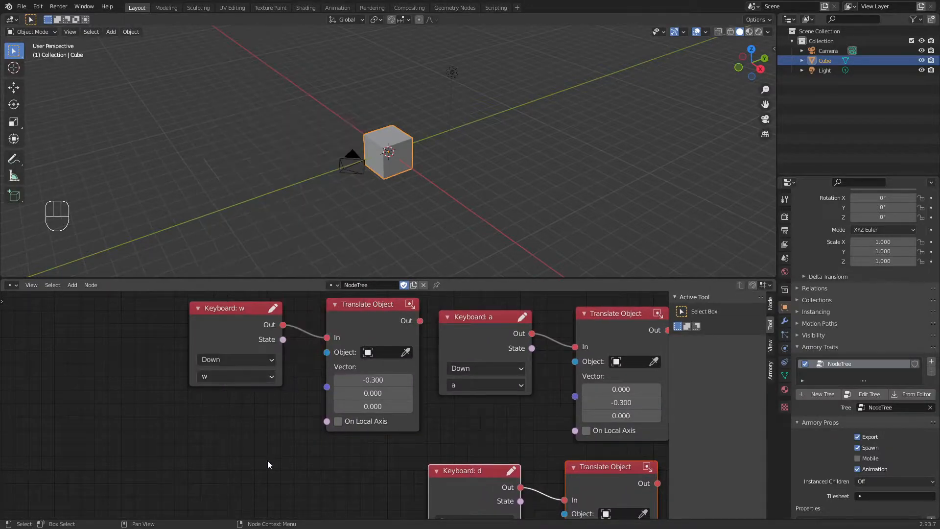
- Duplicate the Keyboard w node with its Translate Object node and place the copies below that pair
drag(129, 327, 404, 463)
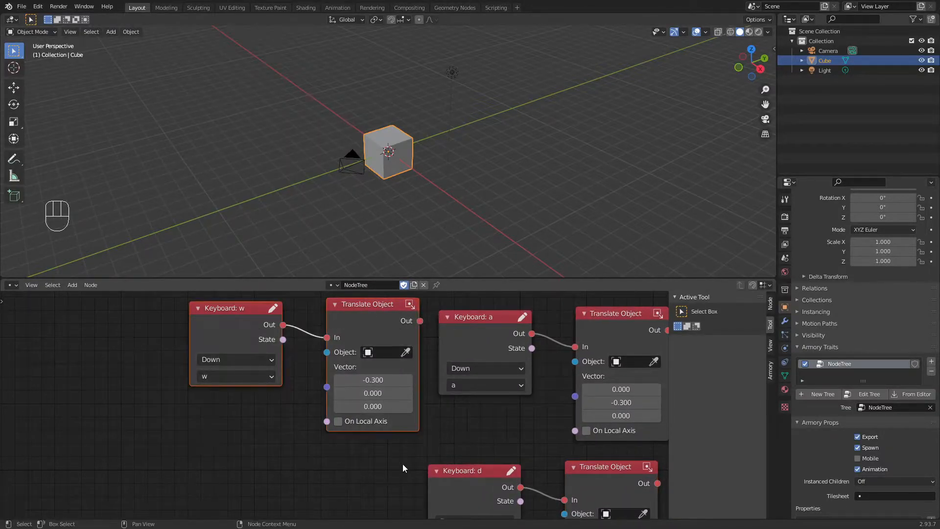
key(shift+d)
click(333, 377)
middle_drag(234, 518, 208, 430)
- Set the copied Keyboard node's key to s and its Translate Object vector's X value to 0.3
click(251, 444)
key(s)
click(309, 412)
text(0.)
key(Return)
- Save the file, run the scene, test moving the cube with the w, a, s and d keys and close the player window
key(ctrl+s)
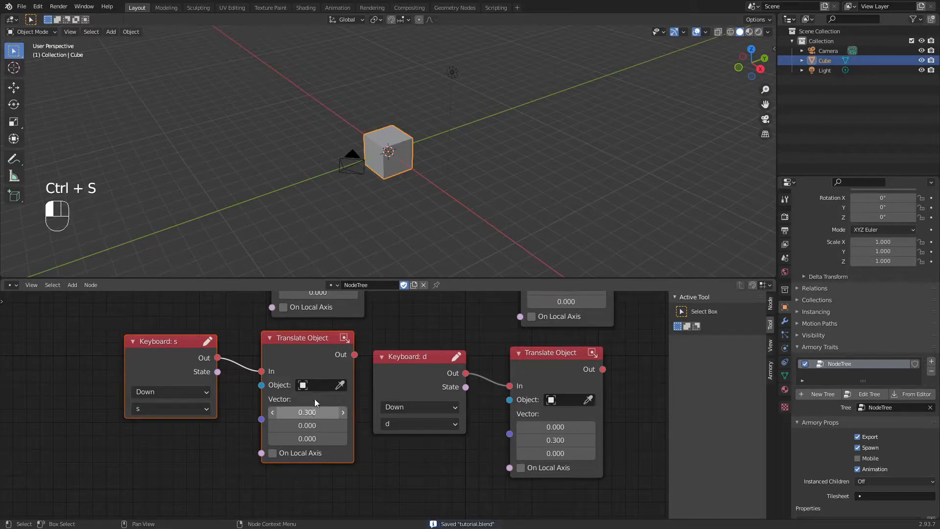
scroll(423, 322, down, 2)
middle_drag(424, 323, 392, 413)
scroll(390, 412, down, 1)
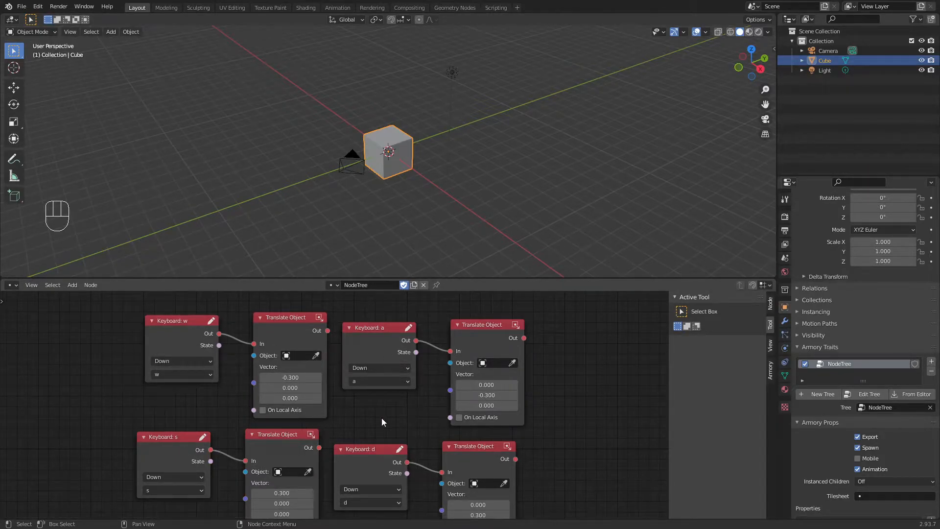
key(F5)
key(d)
key(w)
key(s)
key(a)
key(d)
key(a)
key(d)
key(a)
key(d)
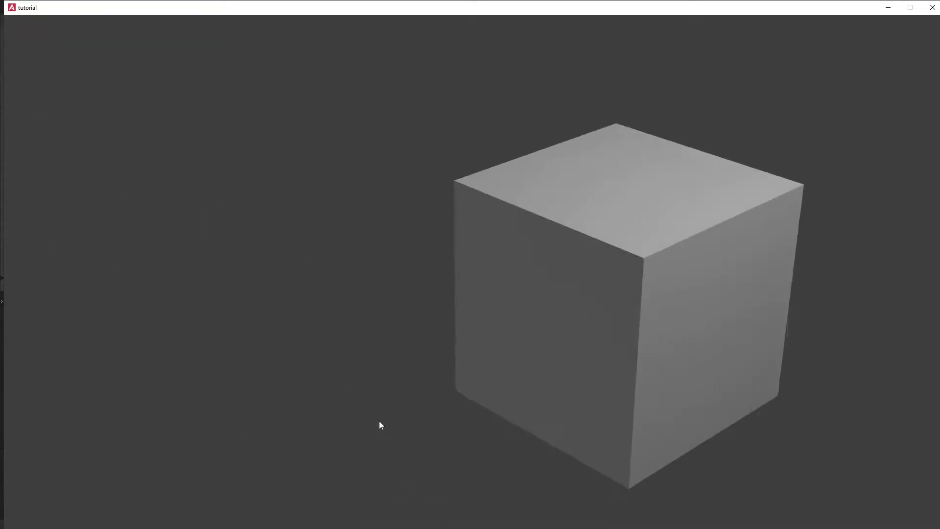
key(a)
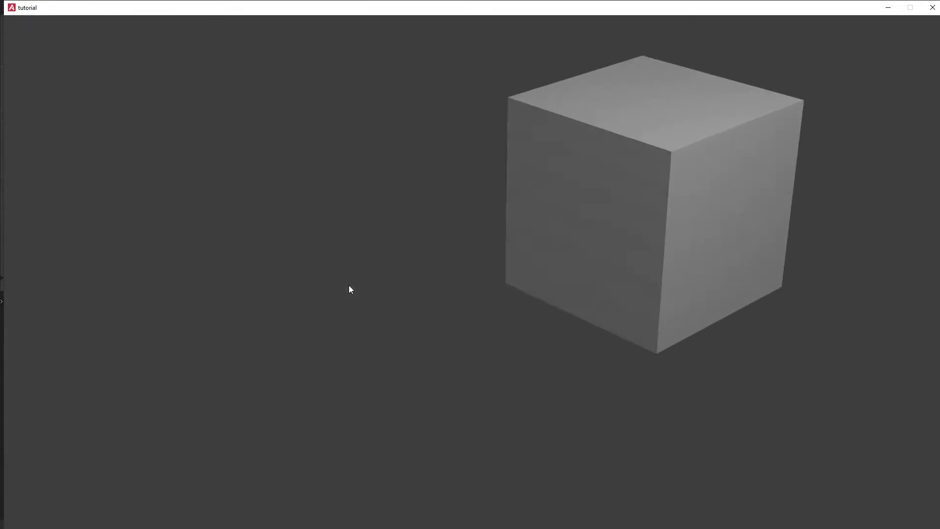
key(a)
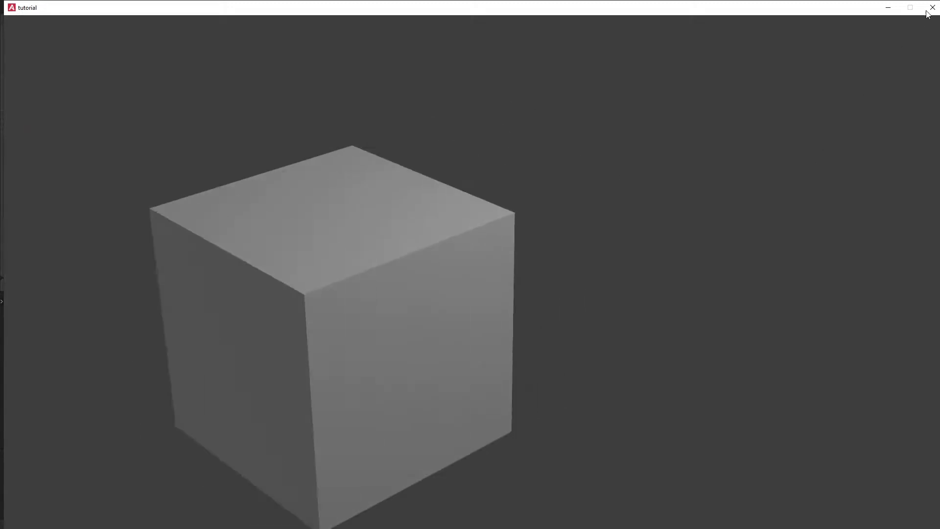
click(932, 7)
- Delete the two Translate Object nodes linked to the Keyboard a and Keyboard d nodes
middle_drag(419, 424, 392, 395)
drag(557, 323, 452, 459)
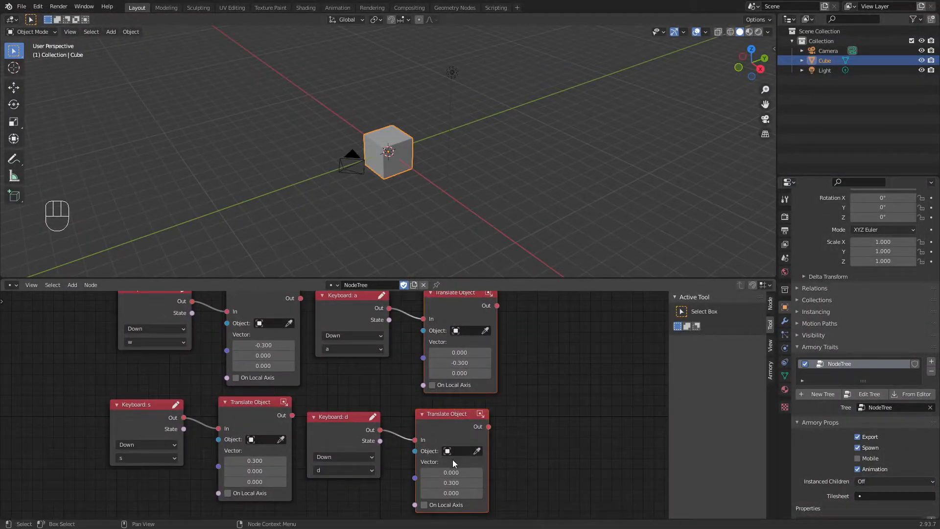
key(x)
- Search for and add a Rotate Object node, placing it beside the Keyboard a and Keyboard d nodes
key(shift+a)
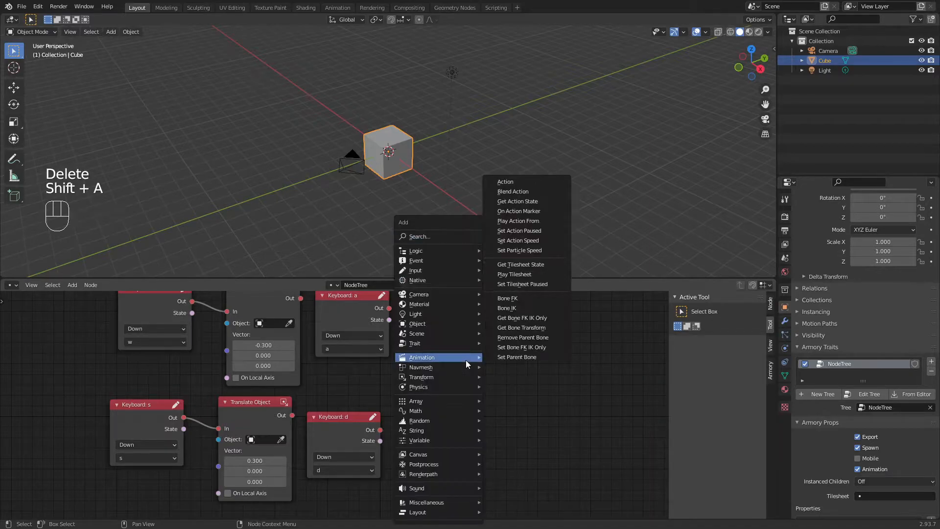
click(465, 360)
text(rote)
key(BackSpace)
text(ate)
key(Return)
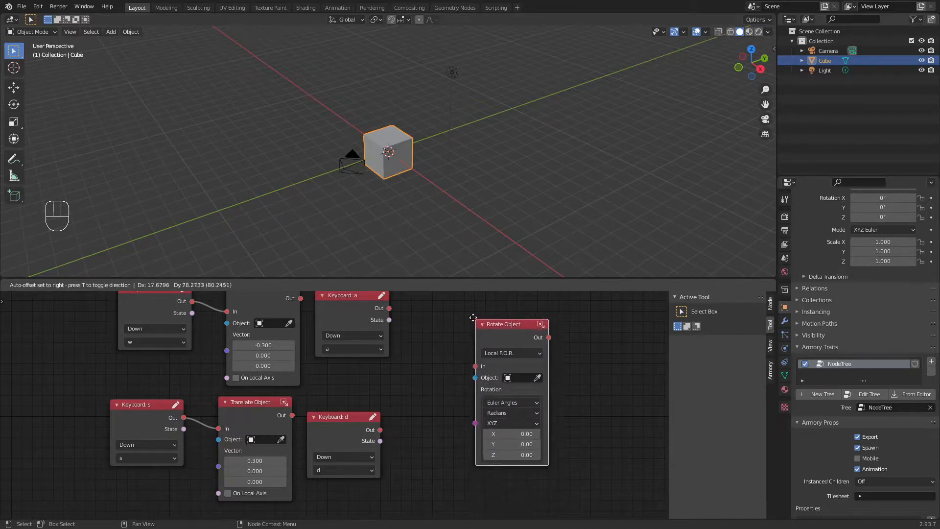
click(448, 290)
- Link the Out socket of the Keyboard a node to the In socket of the Rotate Object node
middle_drag(393, 372, 370, 429)
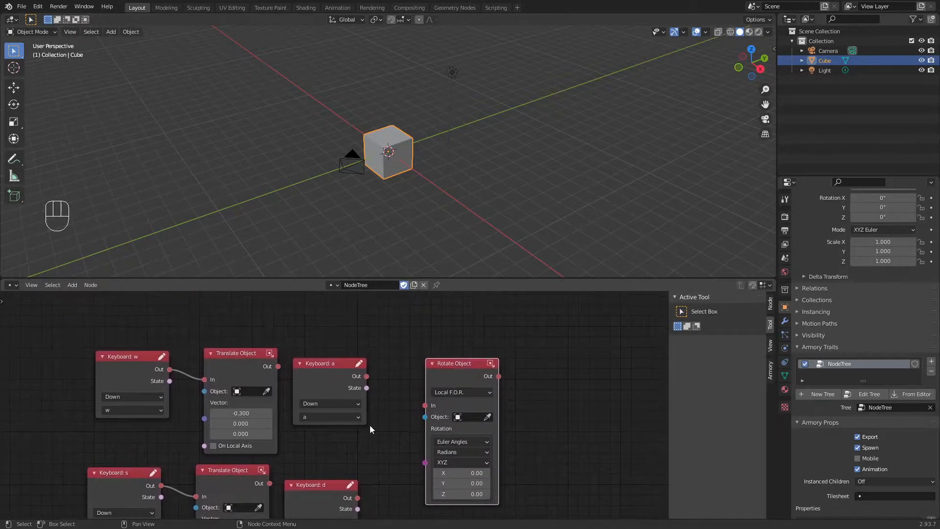
drag(367, 377, 425, 405)
scroll(484, 458, down, 1)
scroll(483, 469, up, 1)
middle_drag(543, 478, 539, 456)
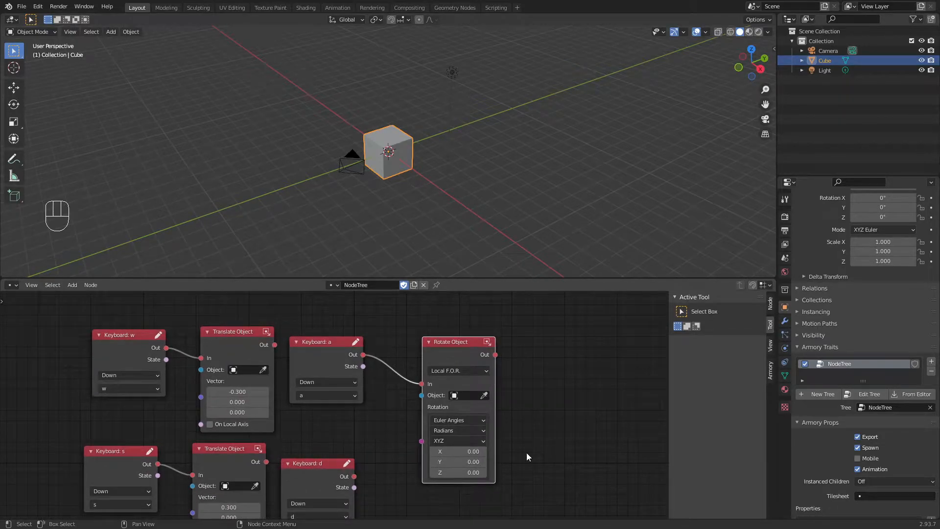
- Set the Rotate Object node's Z rotation to 0.1 radians, then save and test-run the scene, closing the player window
click(474, 472)
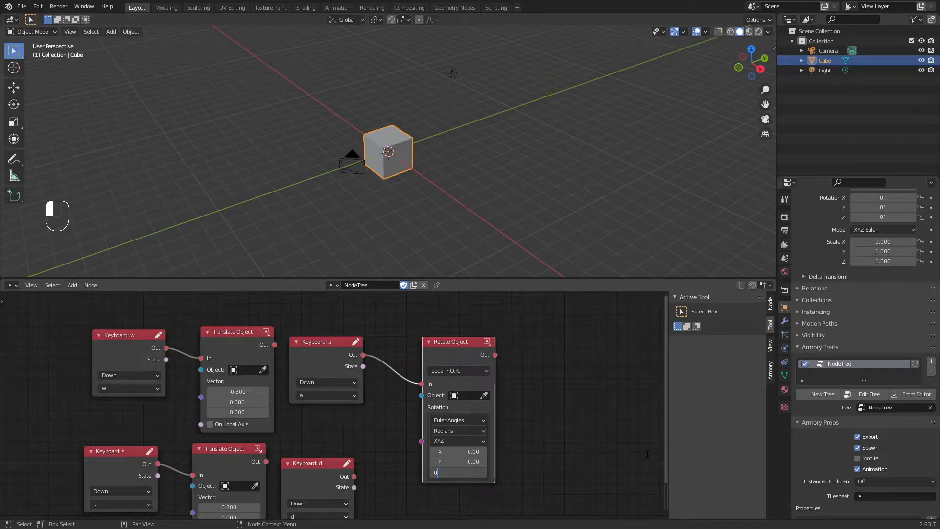
text(.1)
key(Return)
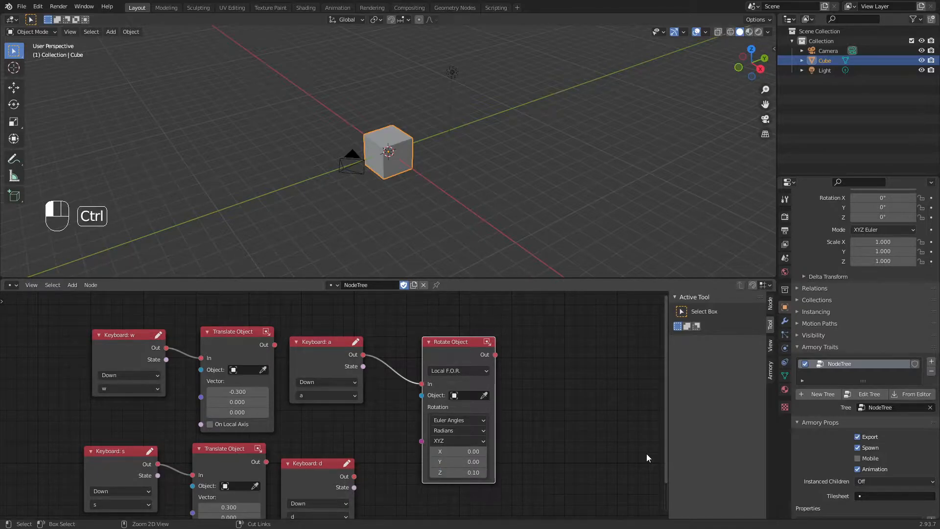
key(ctrl+s)
key(F5)
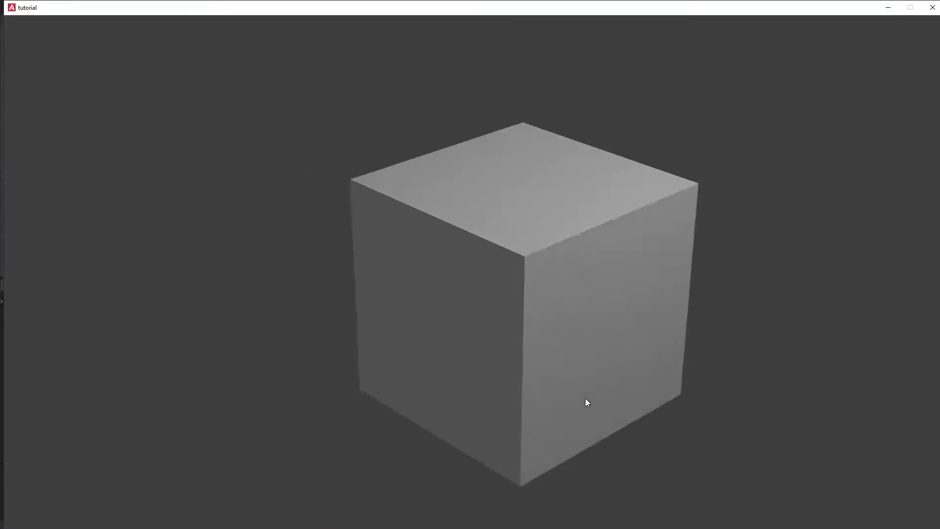
click(932, 8)
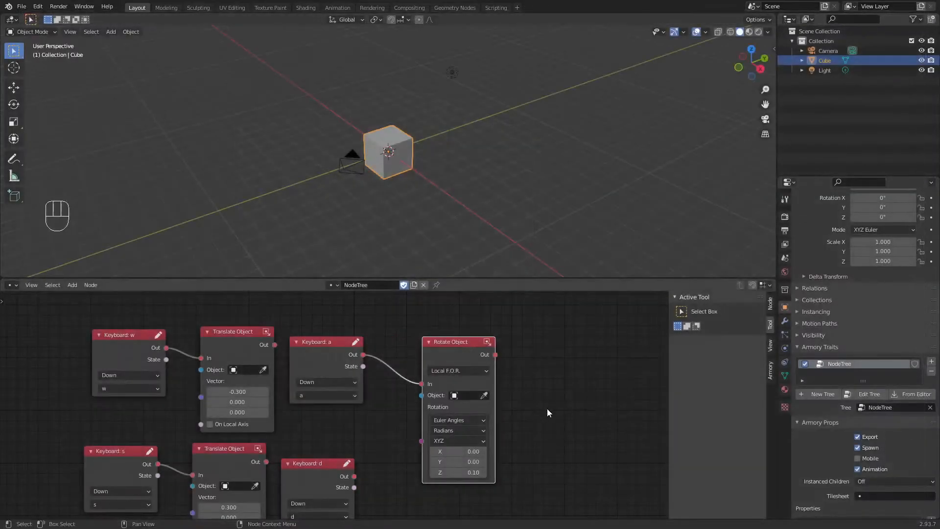
- Raise the Rotate Object node's Z rotation to about 23.77, then save and test-run the scene, closing the player window
middle_drag(548, 409, 532, 382)
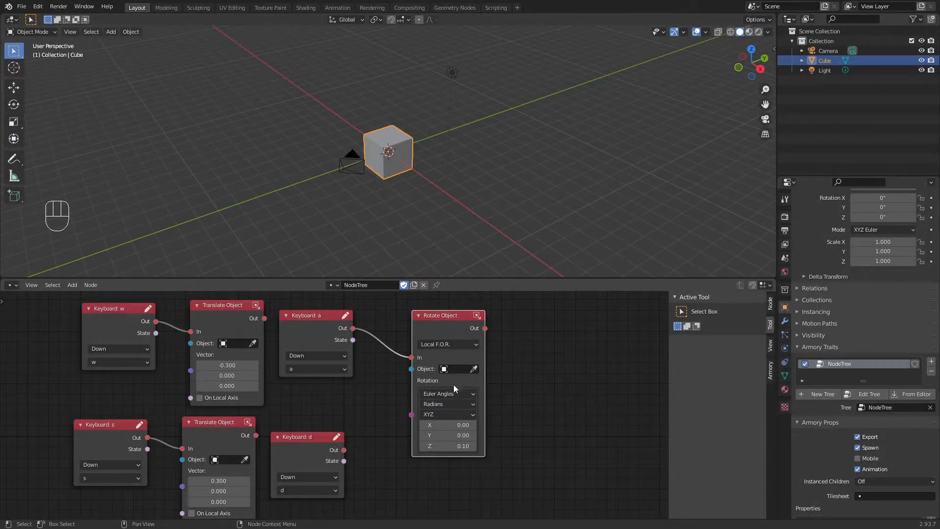
drag(448, 446, 471, 444)
key(ctrl+s)
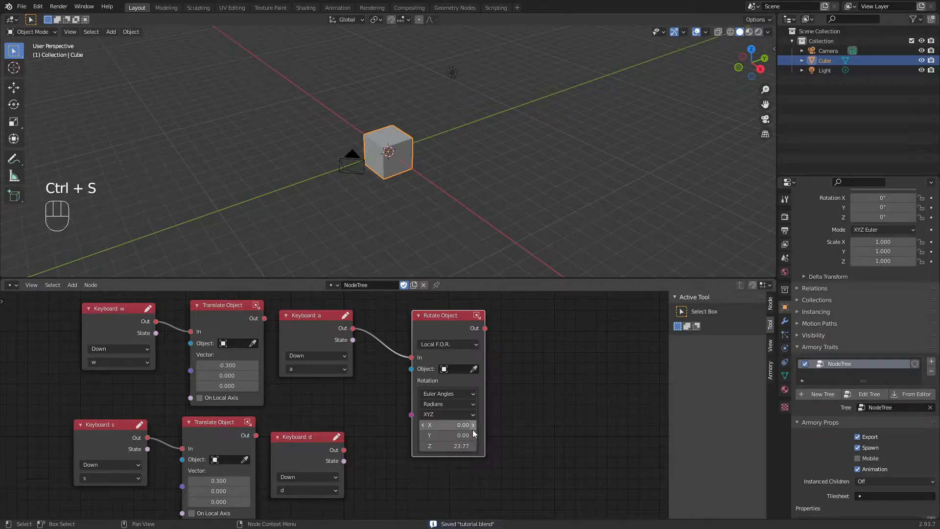
key(F5)
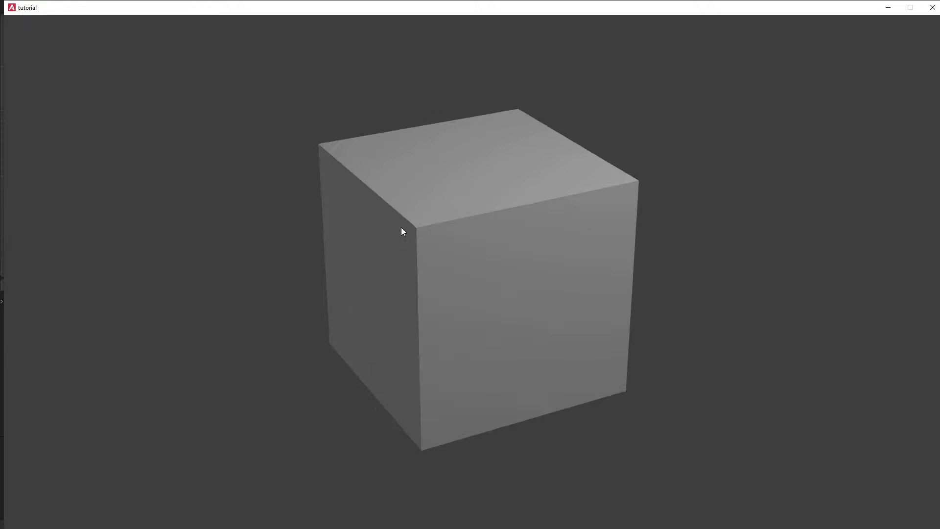
click(933, 7)
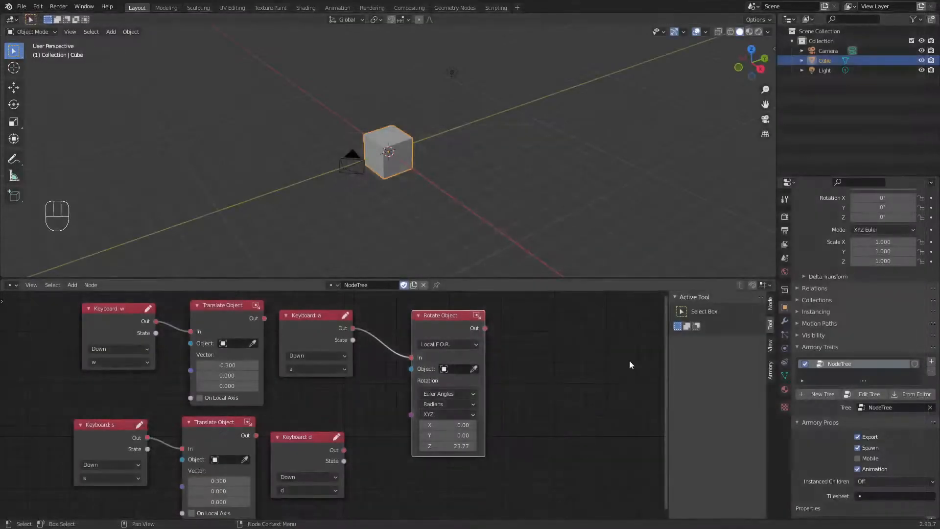
- Set the Rotate Object node's Z rotation to 2, then save and run the scene to test it
click(462, 445)
text(2)
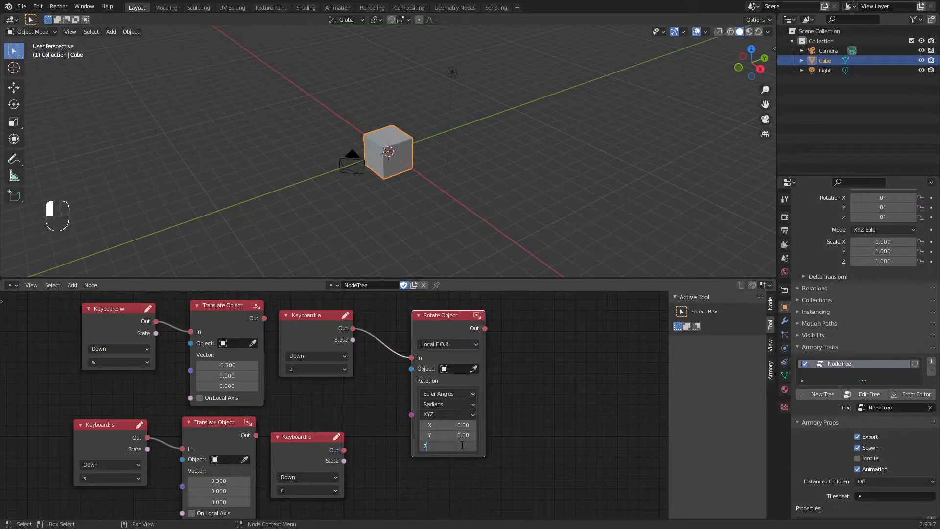
key(Return)
key(ctrl+s)
key(F5)
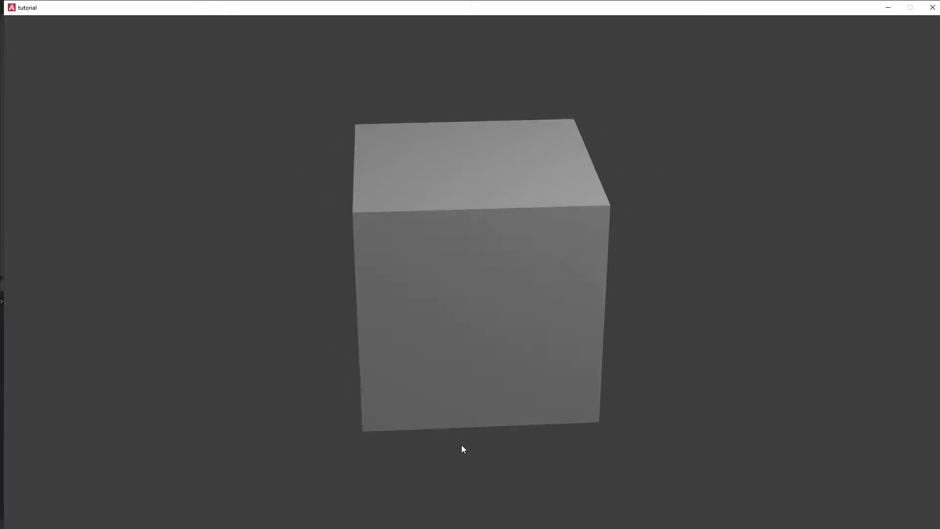
- End the player test of the a key, then set the Rotate Object node's Z rotation to -1
key(Escape)
key(a)
key(a)
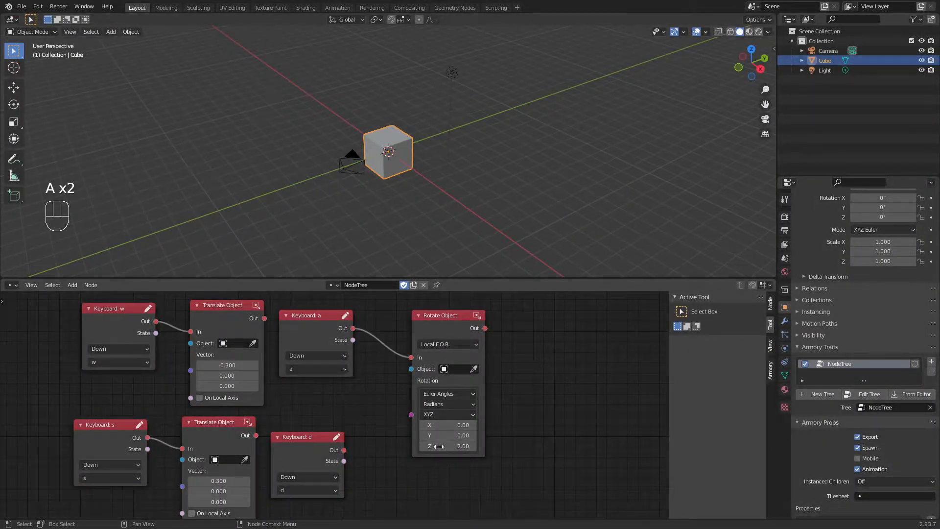
click(460, 447)
key(BackSpace)
text(-1)
key(Return)
- Duplicate the Rotate Object node below the original and link the Keyboard d node's Out to the copy's In
drag(585, 345, 395, 443)
key(shift+d)
click(452, 300)
middle_drag(507, 424, 517, 331)
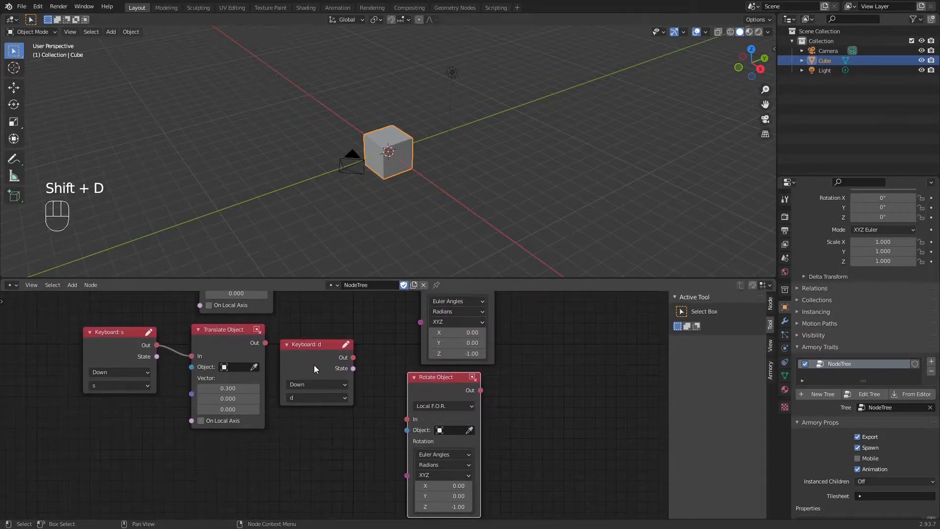
drag(353, 357, 407, 419)
- Set the duplicated Rotate Object node's Z rotation to 1, then save and test-run the scene, closing the player window
click(454, 507)
key(Return)
key(ctrl+s)
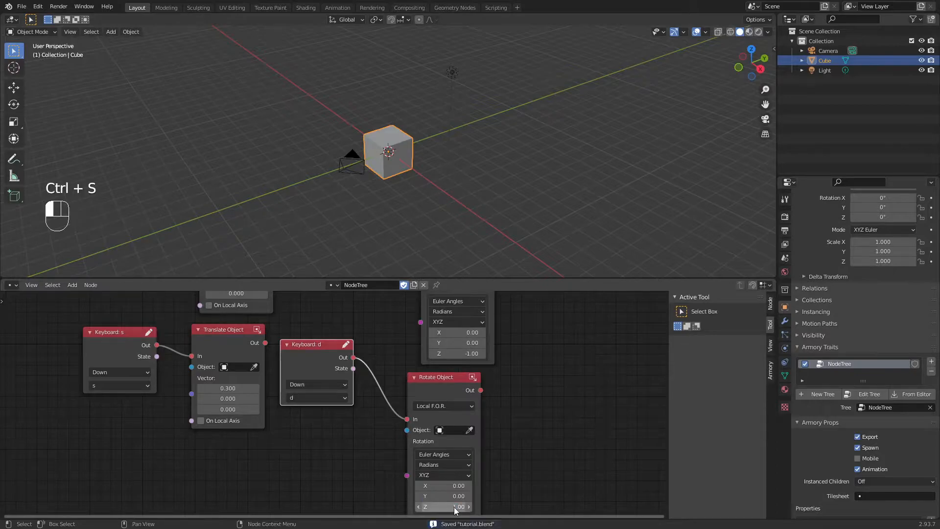
key(F5)
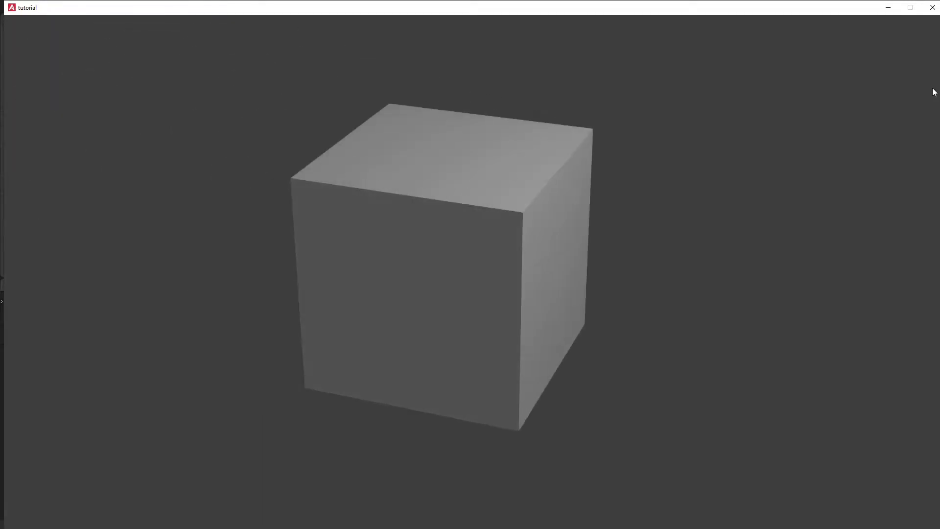
click(932, 7)
- Delete both Rotate Object nodes from the node tree
mouse_move(428, 382)
mouse_down()
mouse_move(403, 360)
mouse_move(428, 374)
mouse_move(434, 390)
mouse_up()
scroll(493, 386, up, 1)
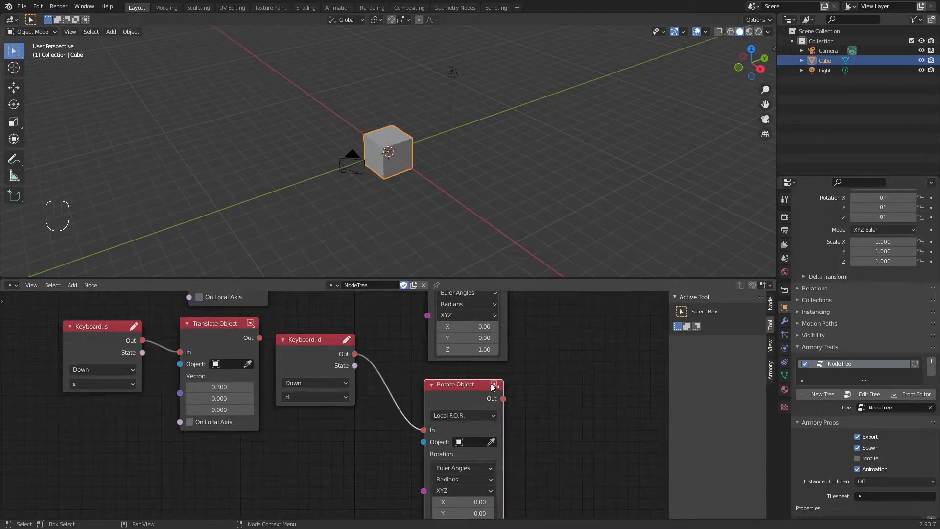
scroll(493, 386, down, 4)
mouse_move(520, 363)
middle_down()
mouse_move(514, 390)
mouse_move(514, 381)
middle_up()
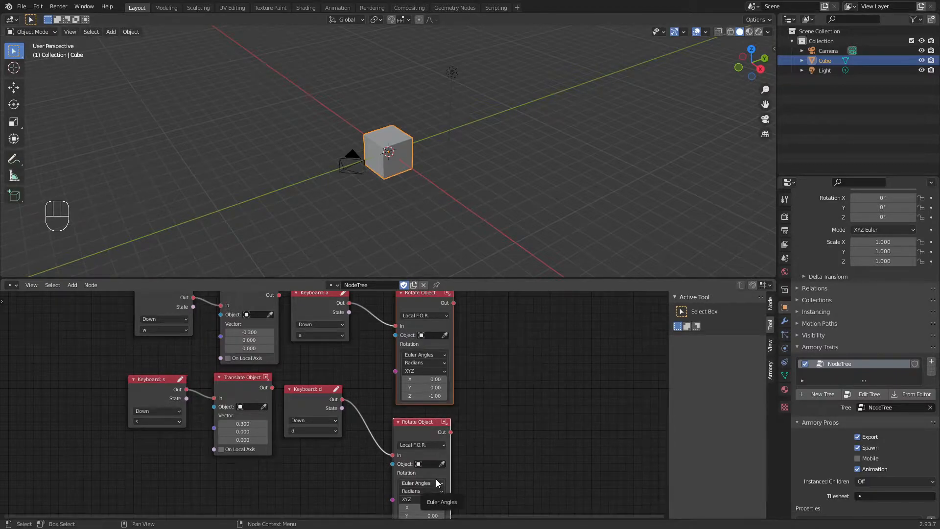
key(Delete)
key(End)
key(alt+Tab)
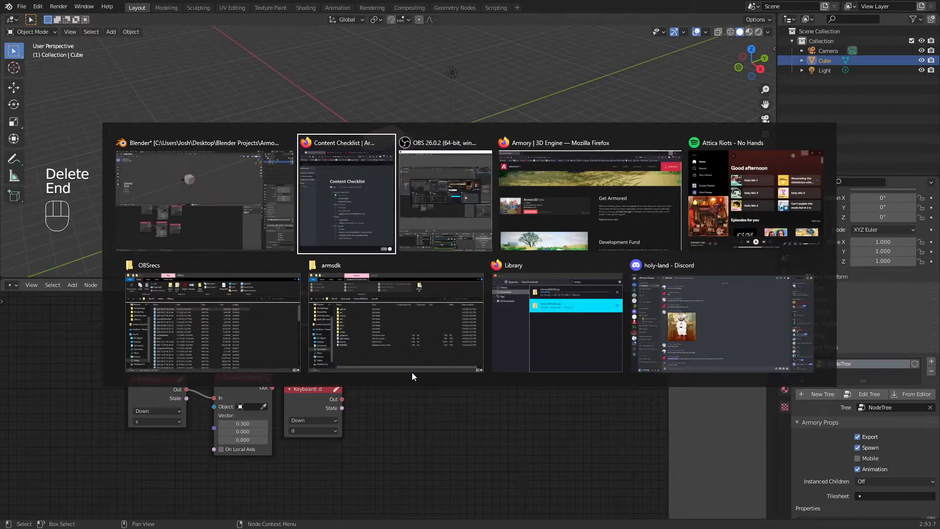
key(alt+Tab)
key(alt+Tab)
key(alt+Tab)
key(alt+Tab)
key(alt+Tab)
key(alt+Tab)
key(alt+Tab)
key(alt+Tab)
key(alt+Tab)
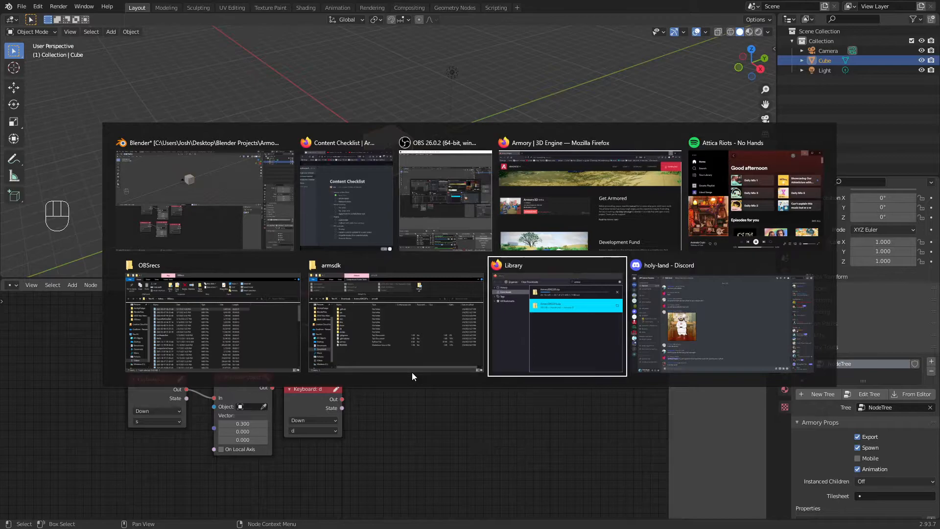
key(alt+Tab)
key(alt+Tab)
key(alt+Tab)
key(alt+Tab)
key(alt+Tab)
key(alt+Tab)
key(alt+Tab)
key(alt+Tab)
key(alt+Tab)
click(100, 106)
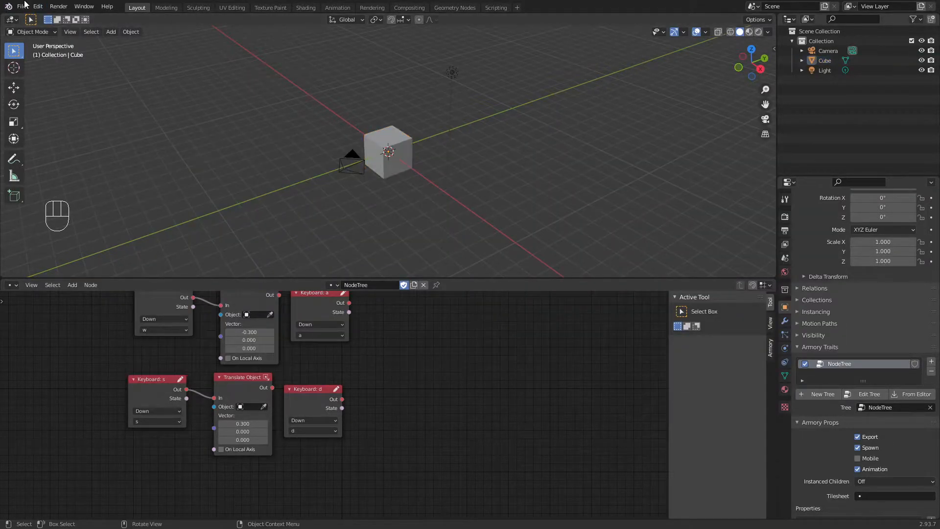
click(22, 7)
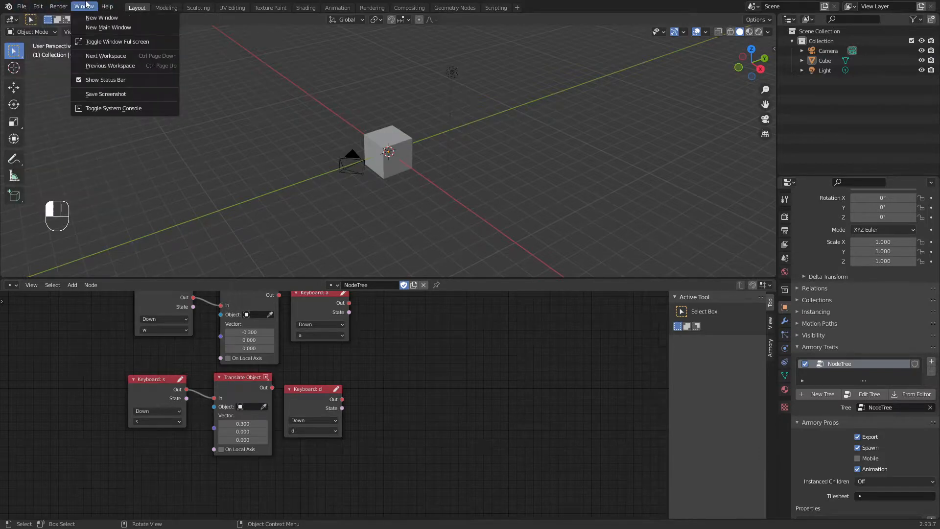
click(88, 19)
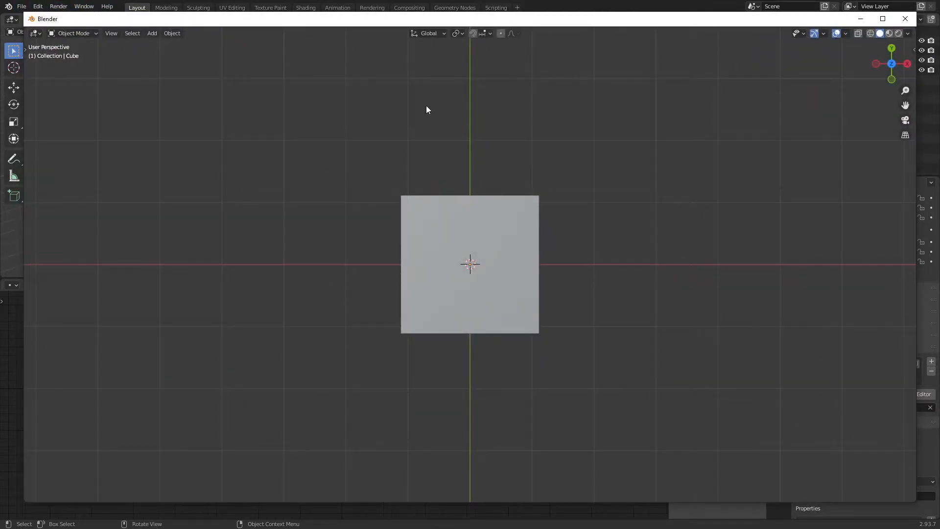
click(905, 18)
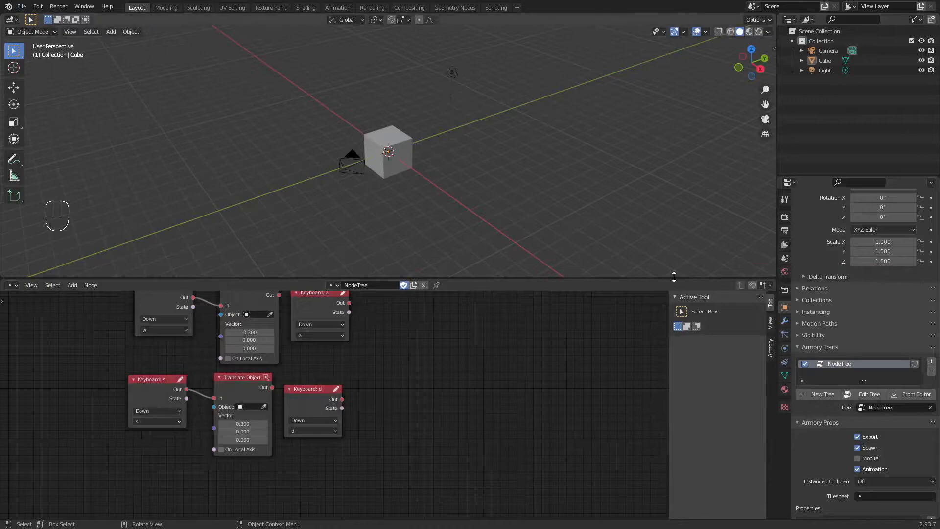
key(alt+Tab)
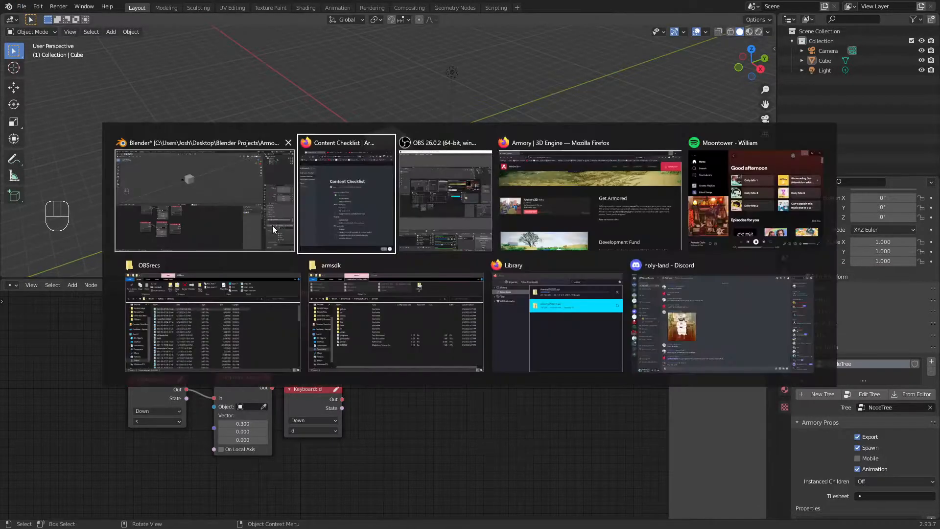
click(571, 351)
click(294, 522)
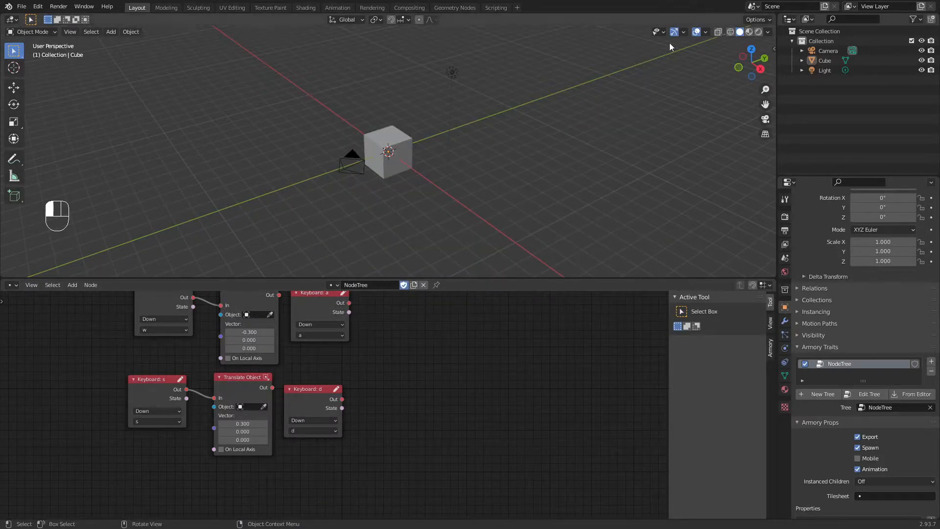
- Leave full-screen mode, move the Blender window aside, and launch a second Armory Blender instance from the desktop
click(83, 6)
click(95, 41)
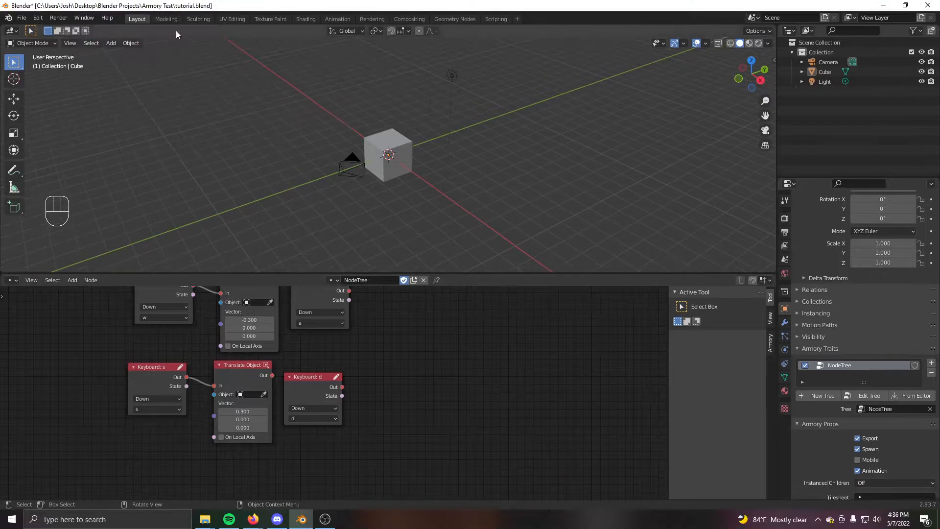
drag(259, 7, 556, 196)
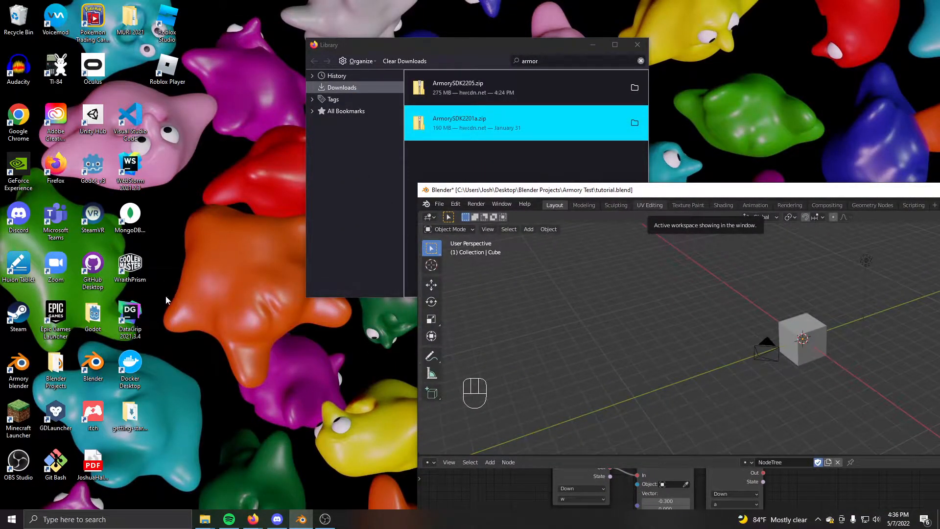
double_click(27, 369)
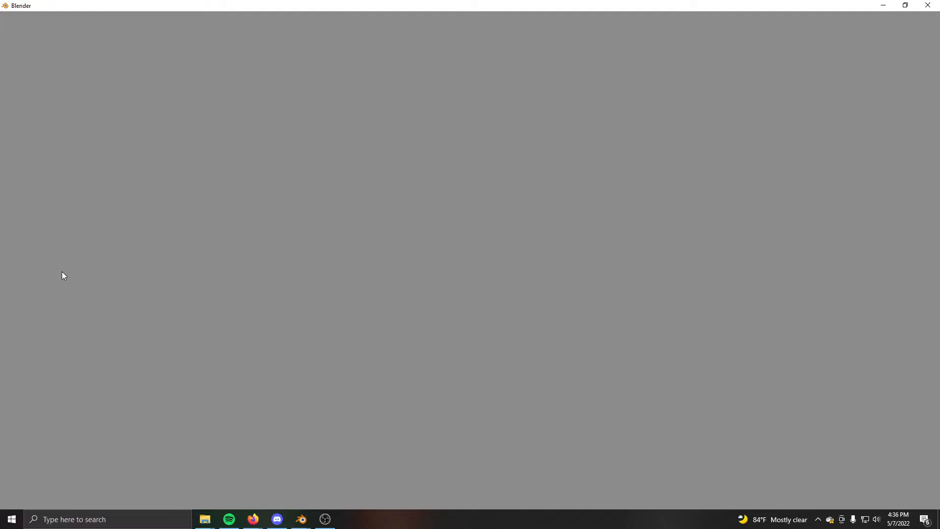
- Open the recent file anotherTest.blend and examine the rotation settings of its Keyboard and Rotate Object nodes
key(alt+Tab)
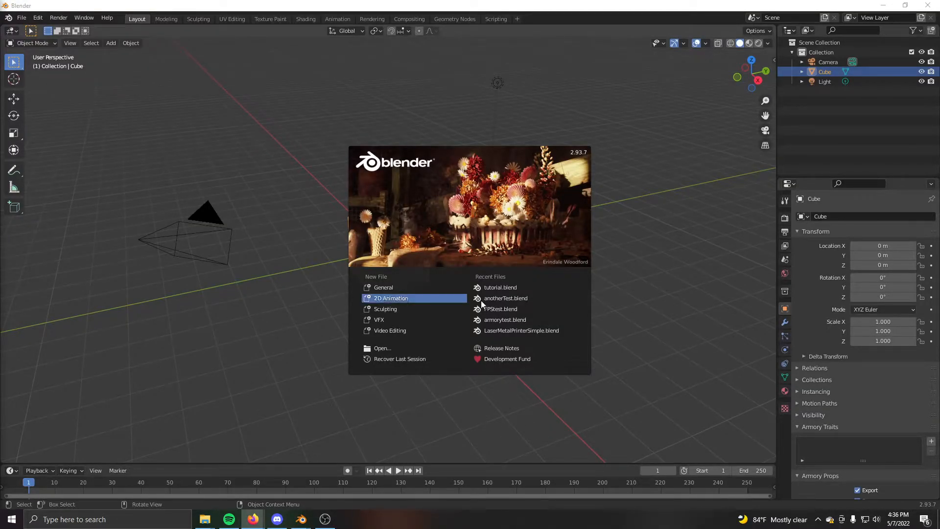
click(499, 298)
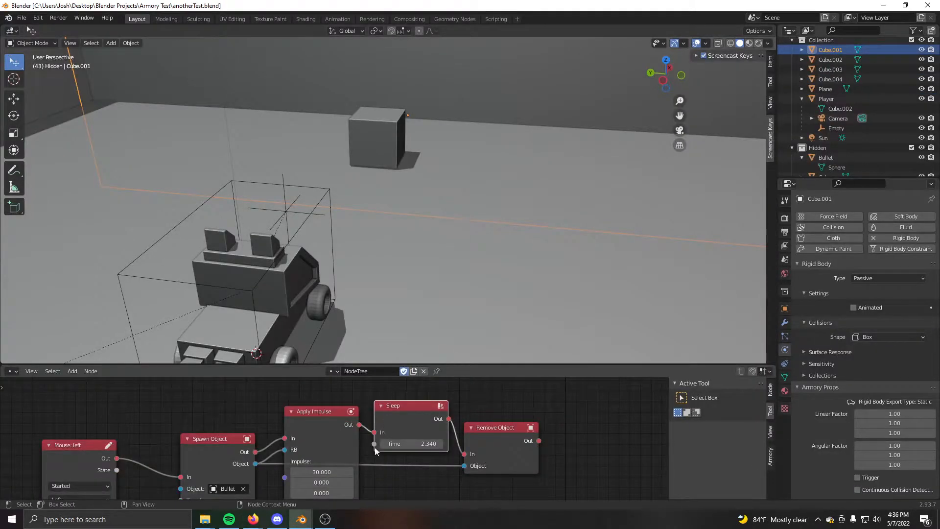
middle_drag(415, 471, 514, 409)
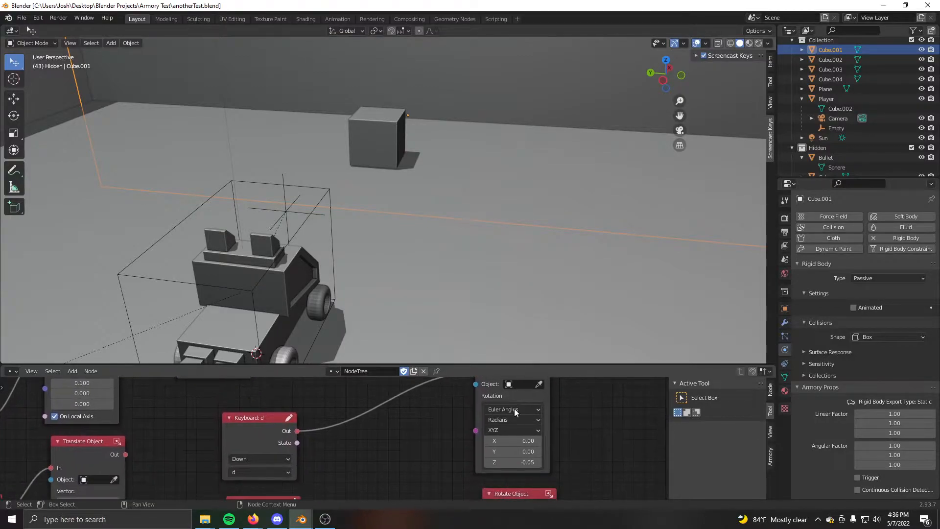
scroll(442, 444, down, 2)
middle_drag(438, 468, 380, 498)
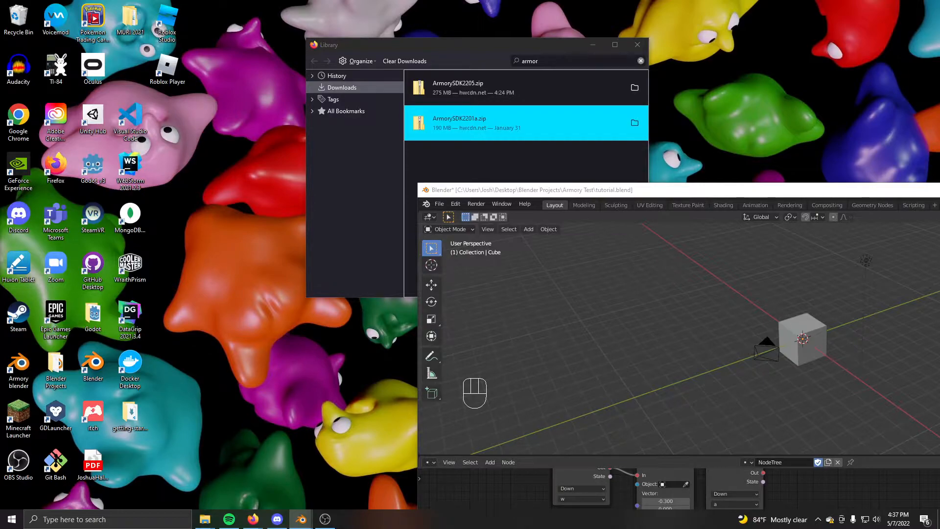
- Maximize the tutorial.blend window, bring all four Keyboard nodes into view, and return the window to full screen
drag(644, 191, 465, 0)
middle_drag(426, 413, 432, 457)
click(84, 18)
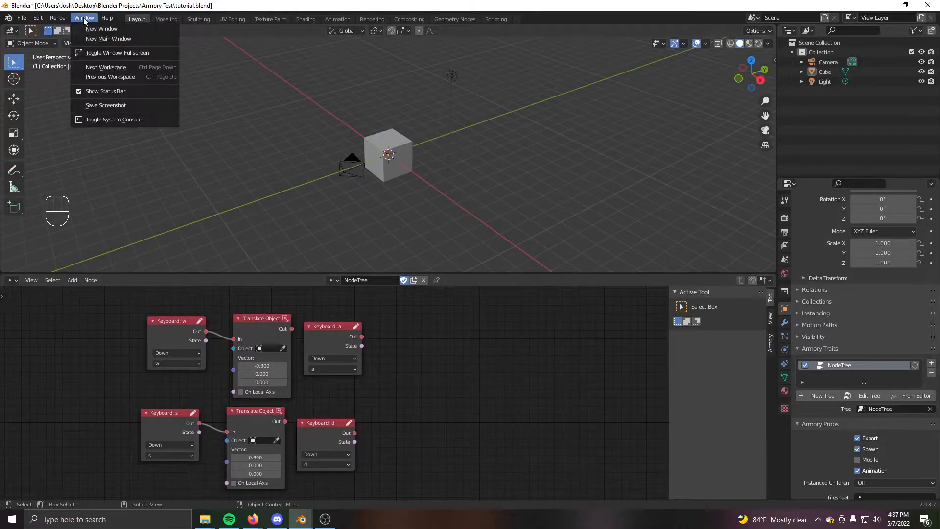
click(97, 54)
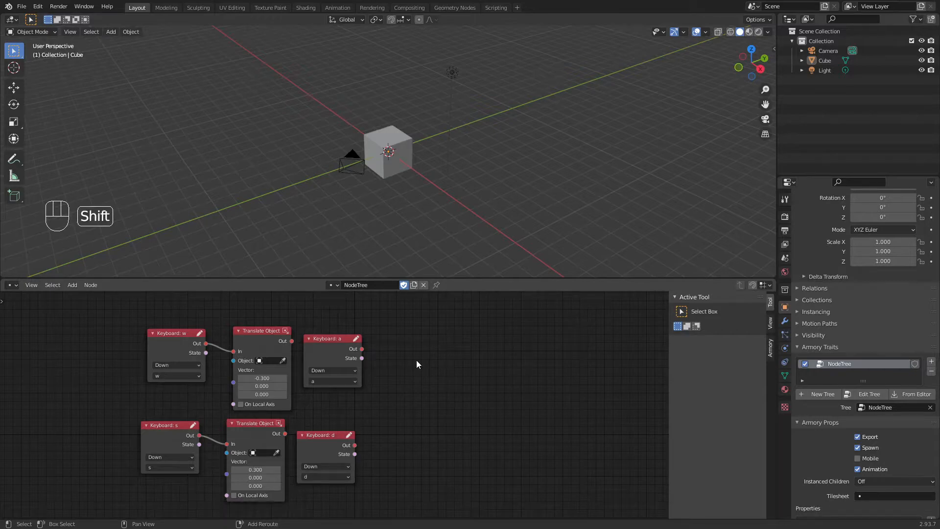
- Add a Rotate Object node with Z rotation -0.05 and link the Keyboard a node's Out to its In
key(shift+a)
text(s)
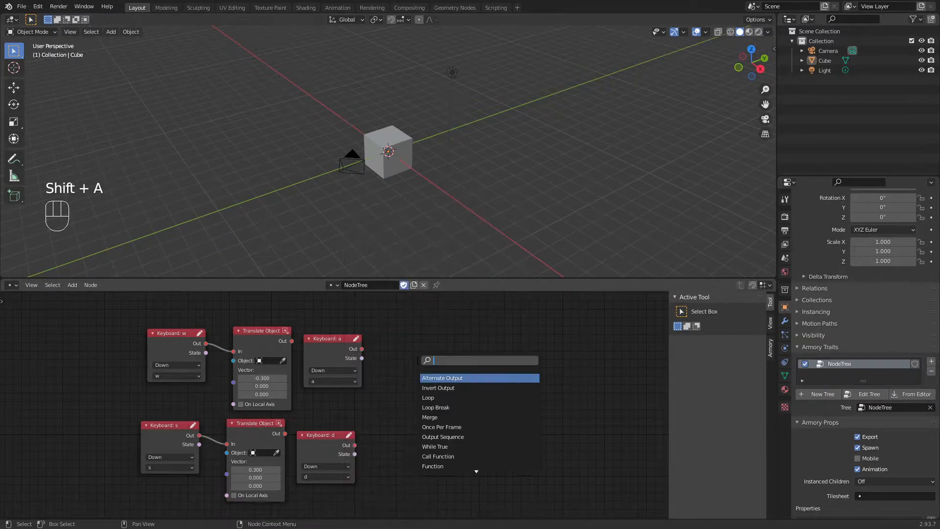
text(rotate)
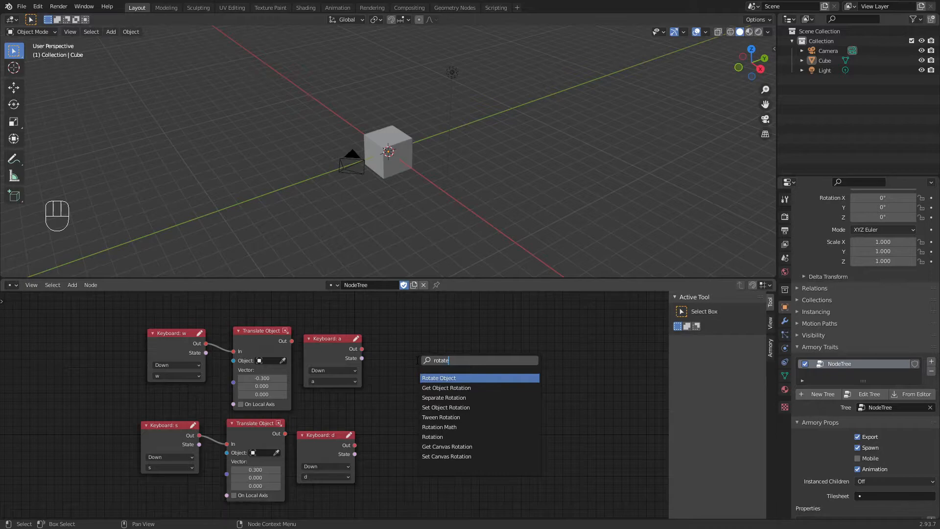
key(Return)
click(426, 314)
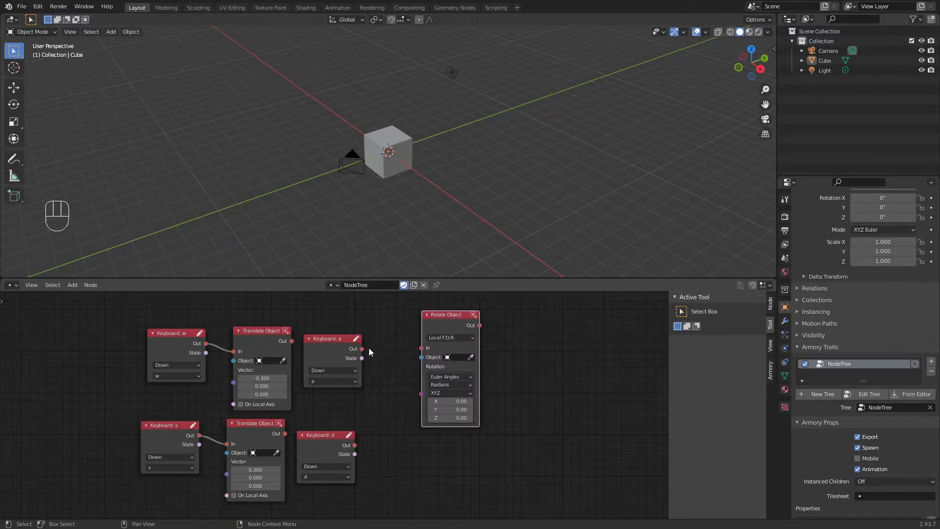
drag(361, 349, 425, 353)
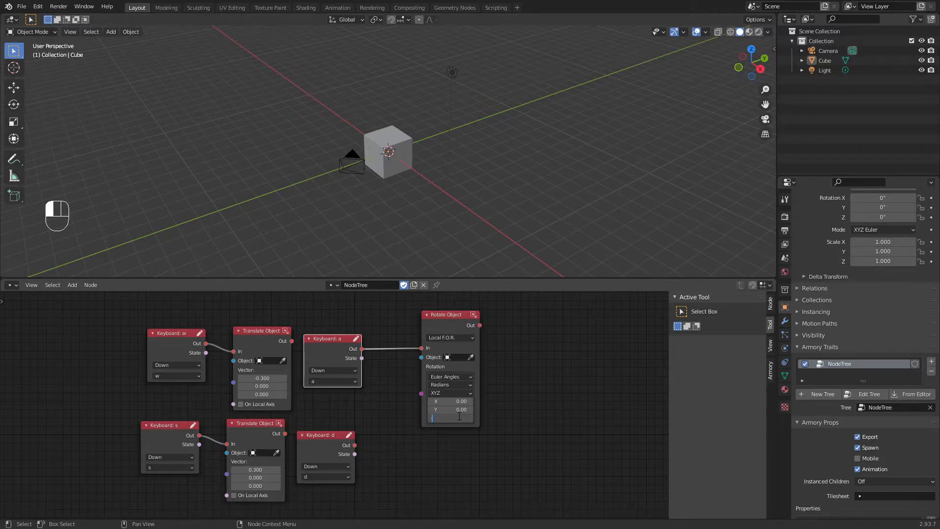
- Duplicate the Rotate Object node beneath the first and link the Out socket of Keyboard d to the In socket of the copy
drag(547, 367, 414, 414)
key(shift+d)
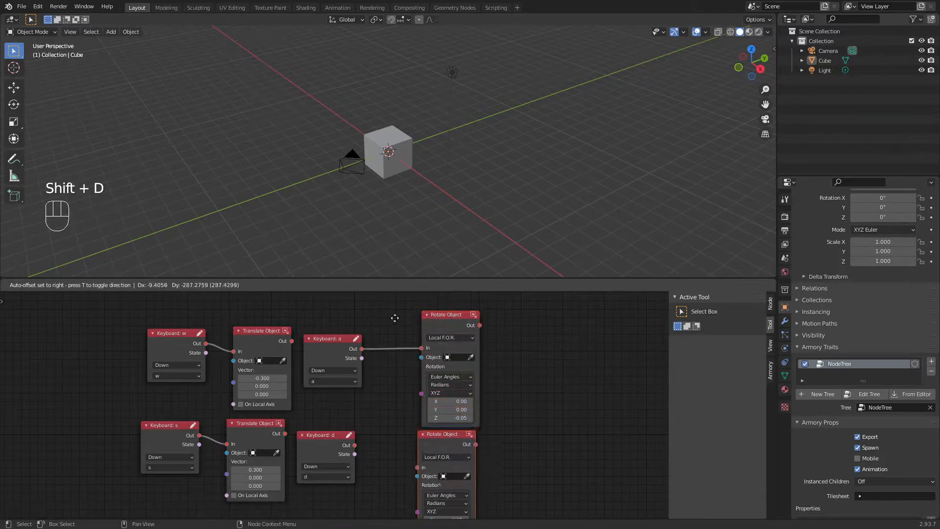
click(394, 326)
middle_drag(363, 450, 360, 372)
drag(353, 367, 414, 400)
- Set the duplicated Rotate Object node's Z rotation to 0.05, then save the file and run the scene
click(443, 470)
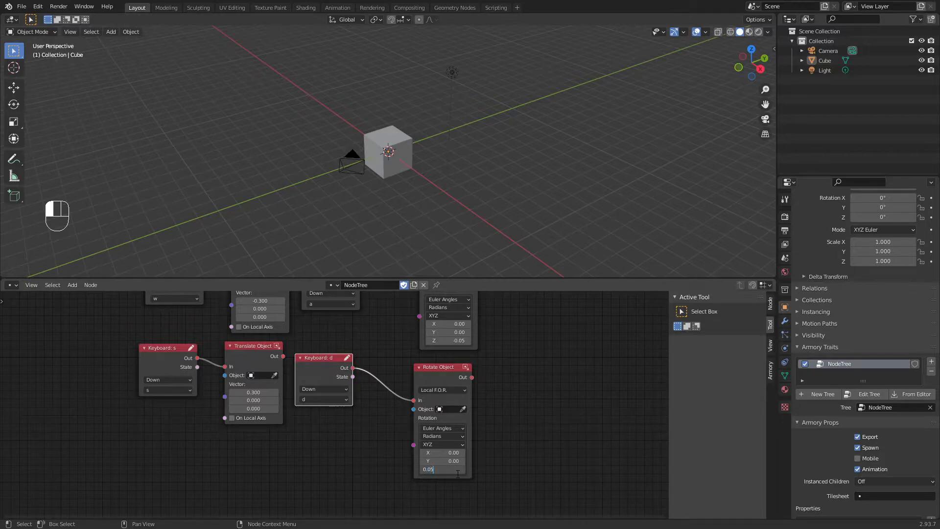
key(ctrl+s)
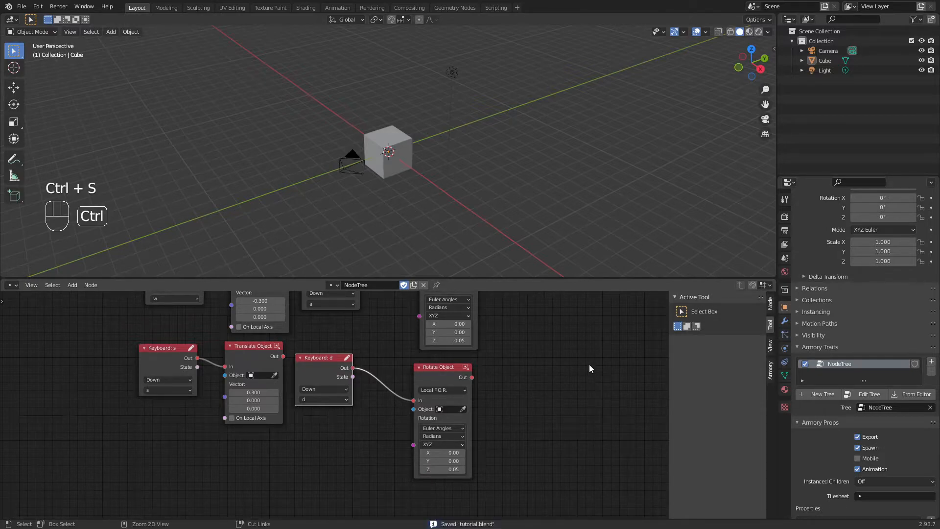
key(F5)
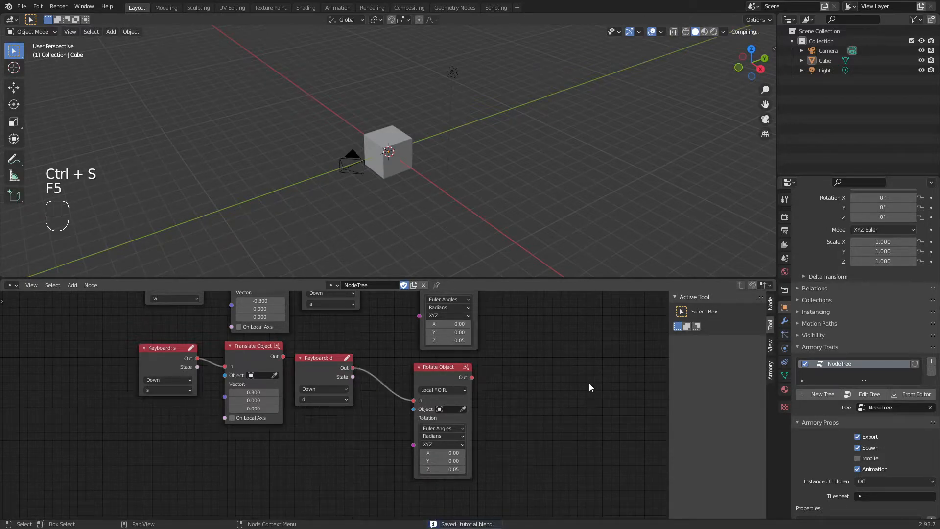
- Test moving the cube with w and s and rotating it with a and d in the player
key(d)
key(a)
key(a)
key(d)
key(w)
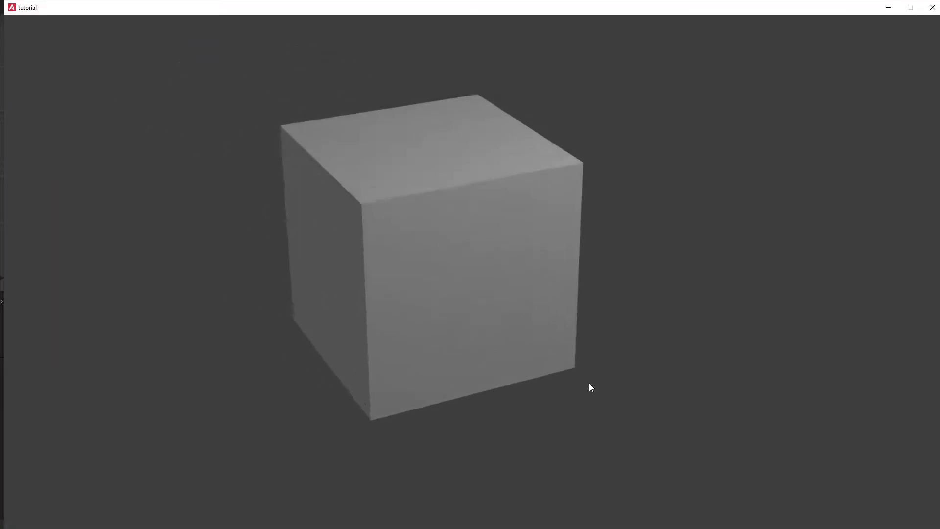
key(s)
key(a)
key(w)
key(a)
key(d)
key(a)
key(s)
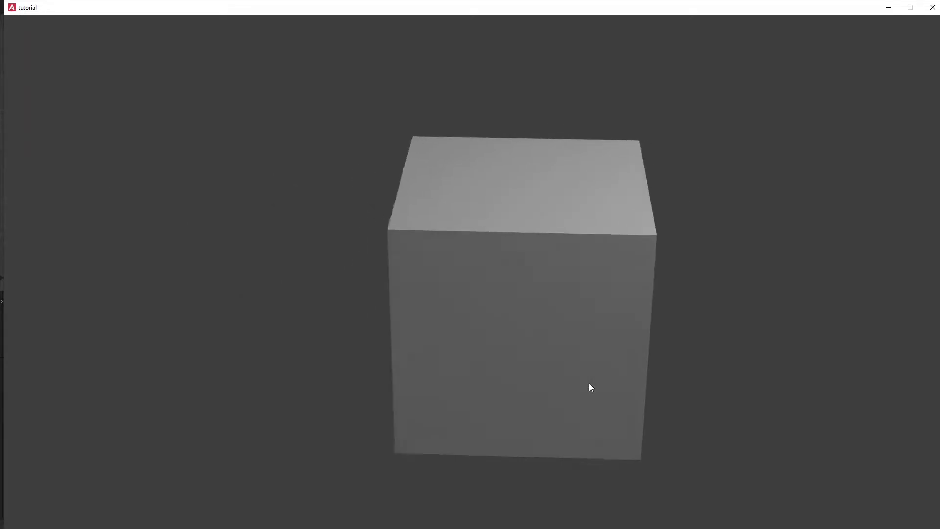
key(a)
key(d)
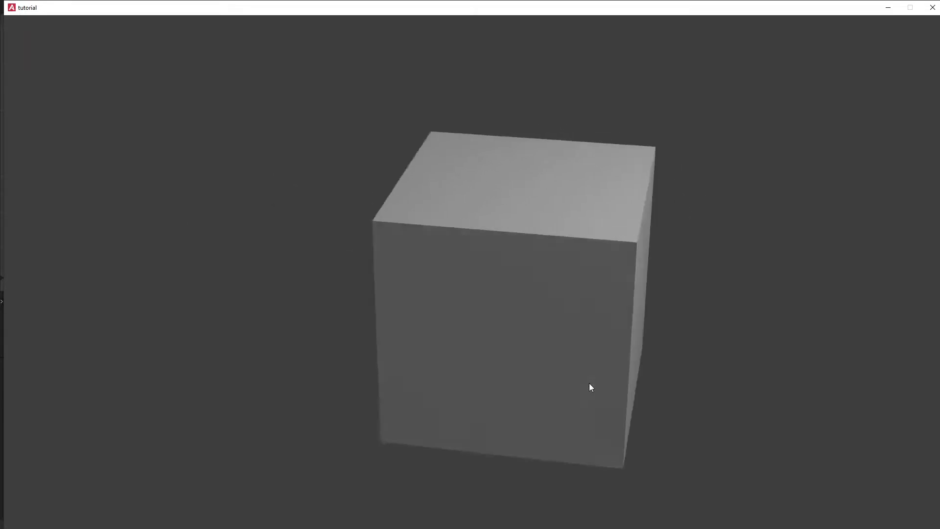
key(a)
key(d)
key(a)
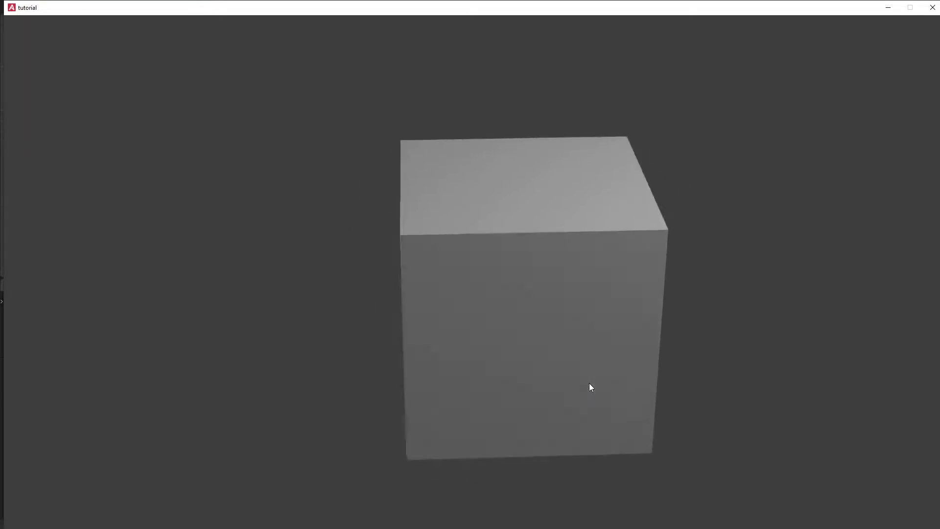
- Test rotating the cube in both directions with a and d in the player, and close the player
key(d)
key(a)
key(a)
key(d)
click(932, 7)
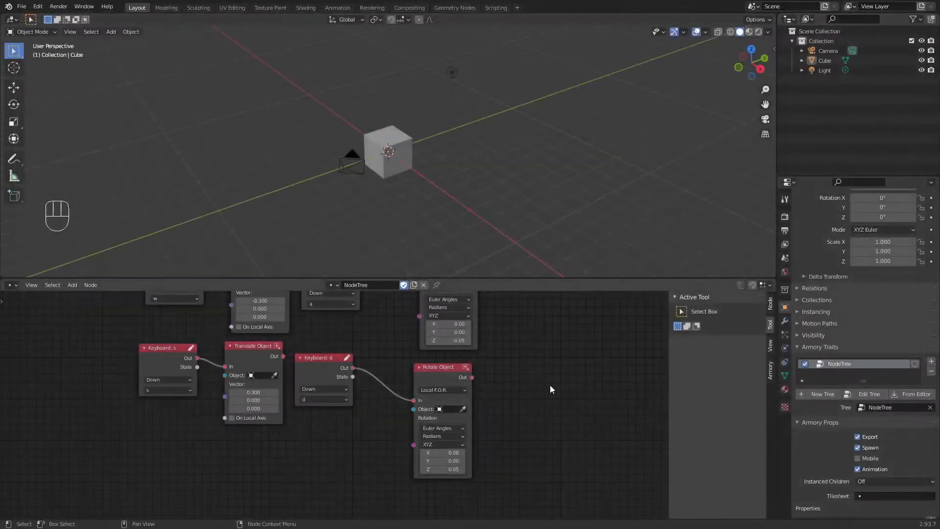
- Swap the Z rotation signs of the two Rotate Object nodes, giving Keyboard a's node 0.05, and save and run the scene
click(455, 339)
click(456, 469)
key(ctrl+s)
middle_drag(544, 338, 534, 409)
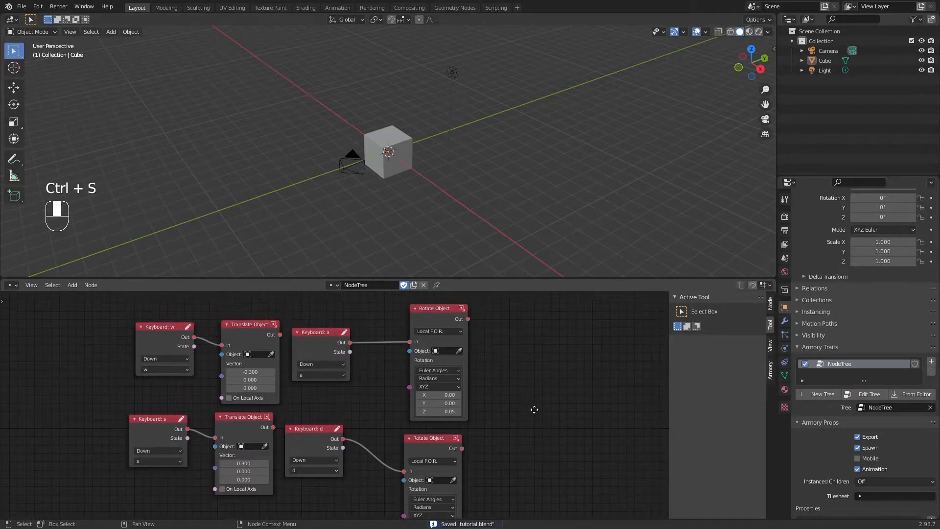
key(F5)
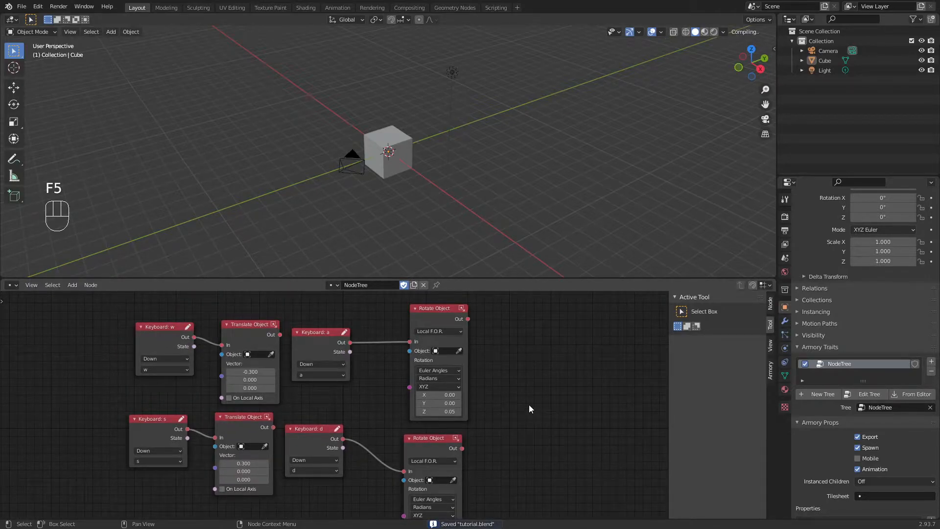
- Test moving the cube with w and rotating it with a in the player, and close the player
key(w)
key(a)
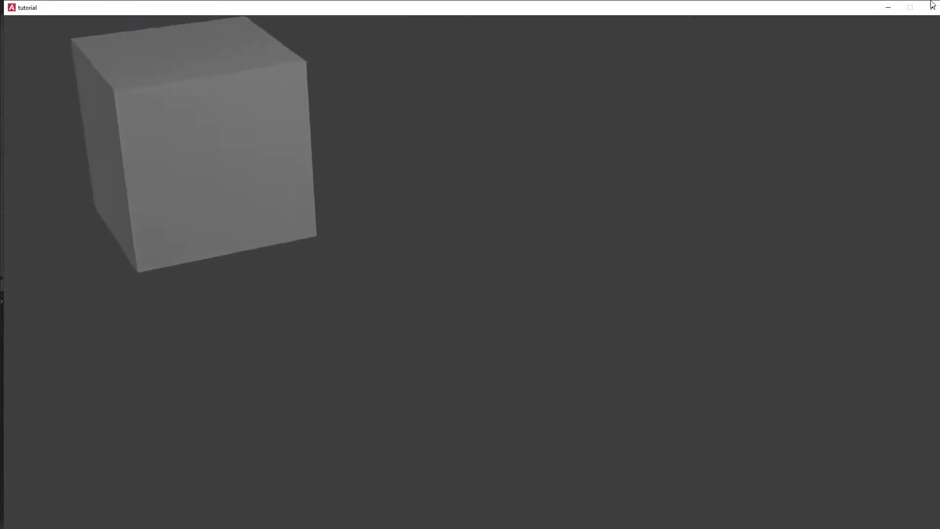
click(933, 8)
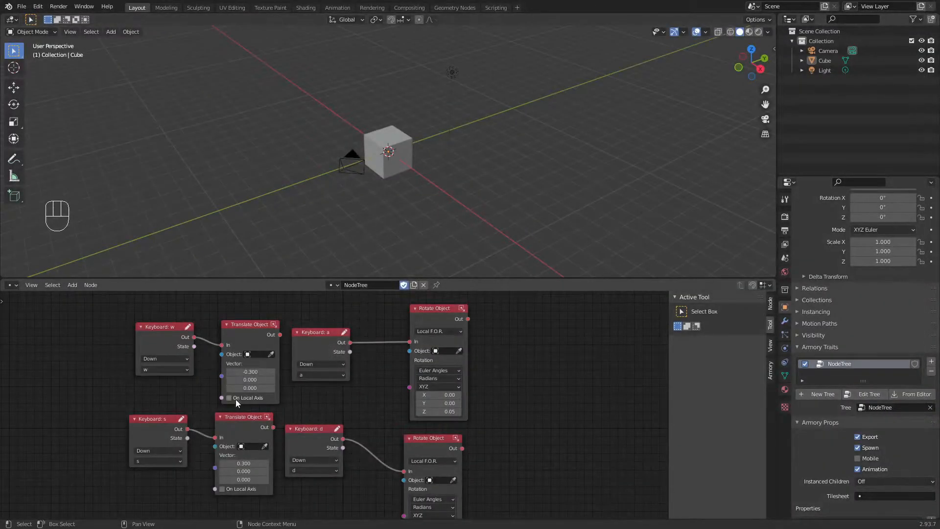
- Enable On Local Axis on both Translate Object nodes, and save and run the scene
scroll(219, 389, up, 8)
middle_drag(237, 415, 424, 385)
click(324, 361)
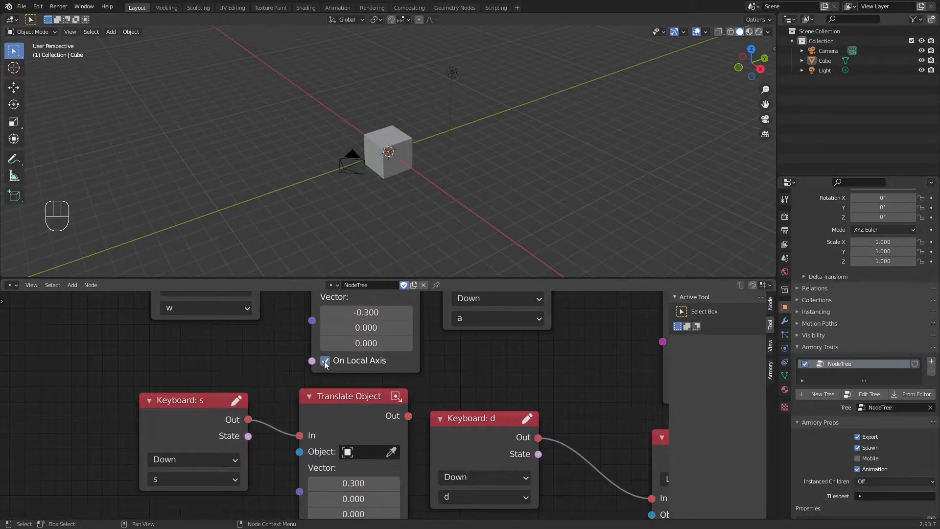
middle_drag(487, 364, 398, 478)
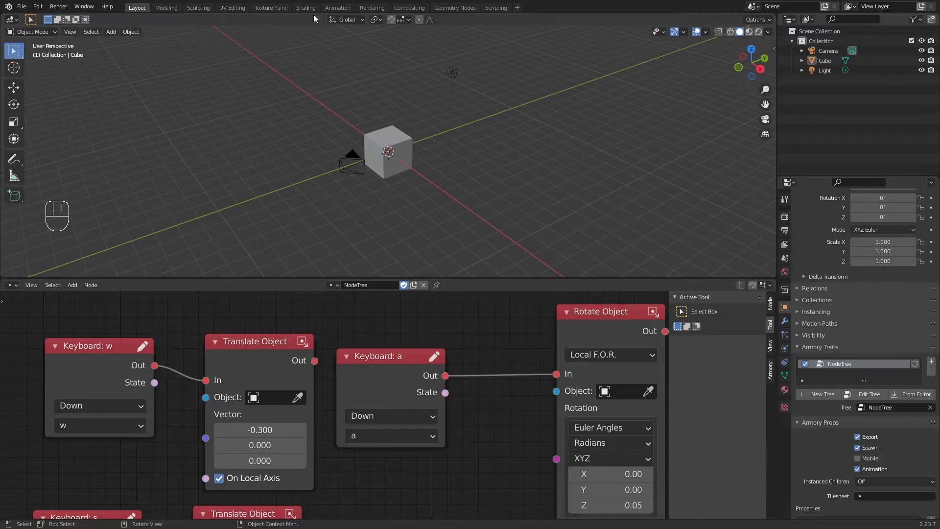
scroll(403, 422, down, 2)
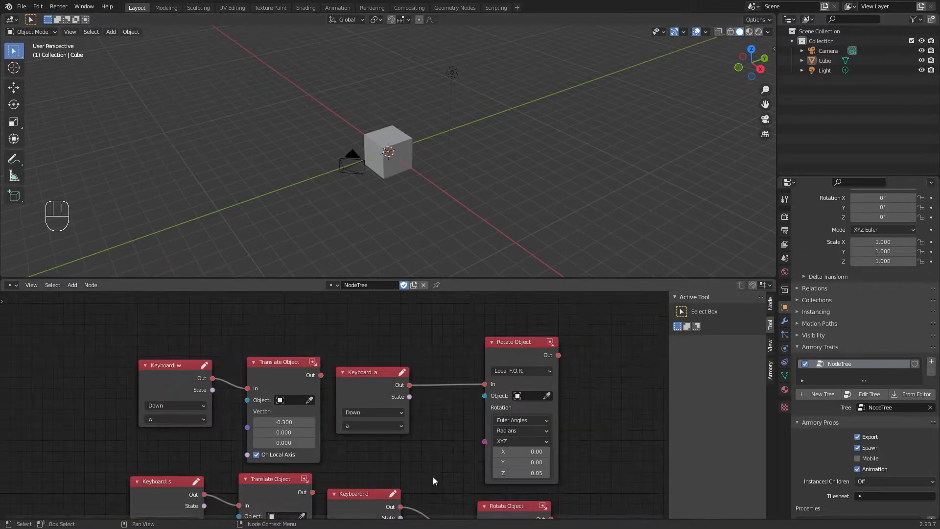
middle_drag(430, 480, 431, 346)
click(269, 441)
middle_drag(462, 304, 452, 324)
key(ctrl+s)
key(F5)
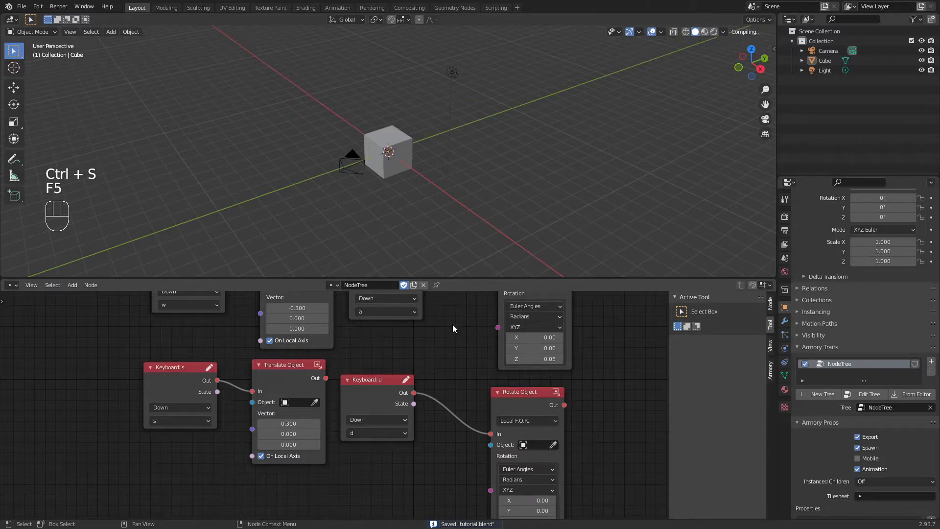
- Test driving and turning the cube along its local axis with the WASD keys, and close the player
key(w)
key(s)
key(a)
key(w)
key(s)
key(a)
key(w)
key(d)
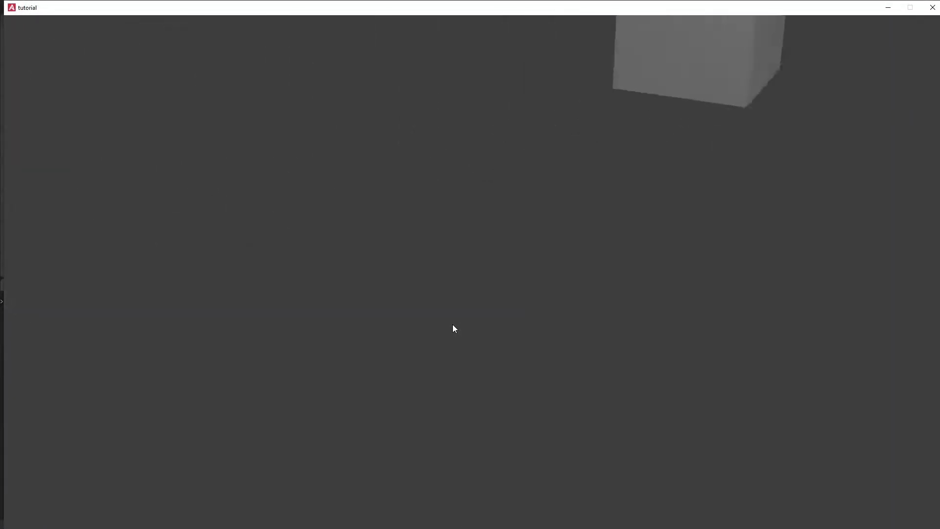
key(s)
key(d)
key(w)
key(a)
key(s)
key(d)
key(a)
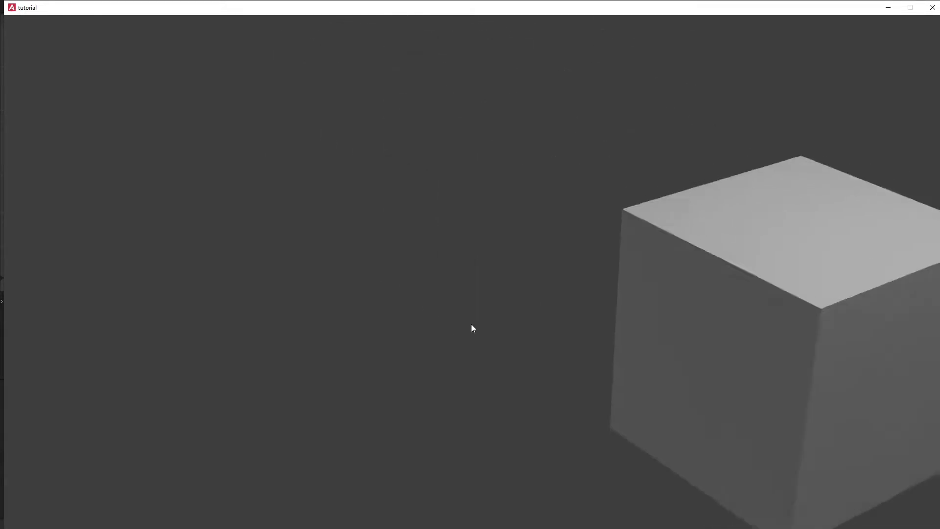
key(a)
key(w)
key(d)
key(s)
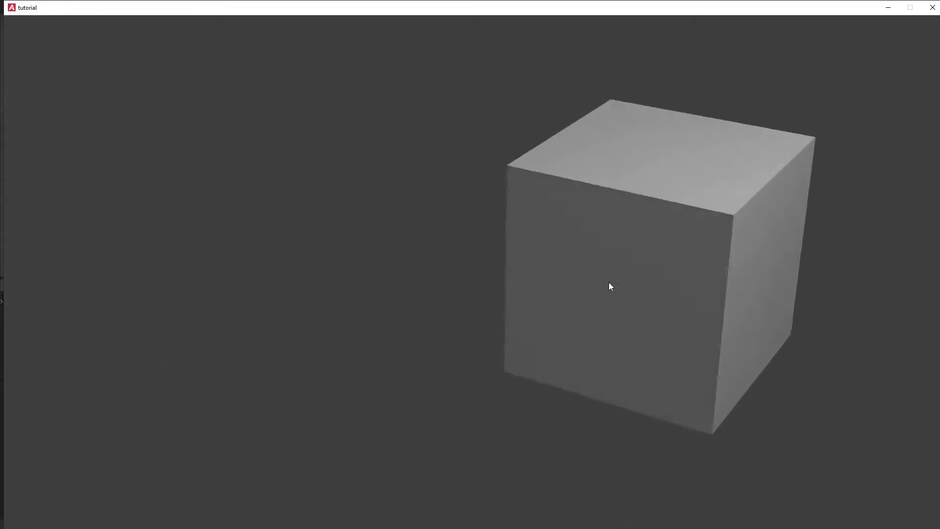
key(w)
key(d)
drag(604, 284, 669, 154)
drag(613, 172, 833, 81)
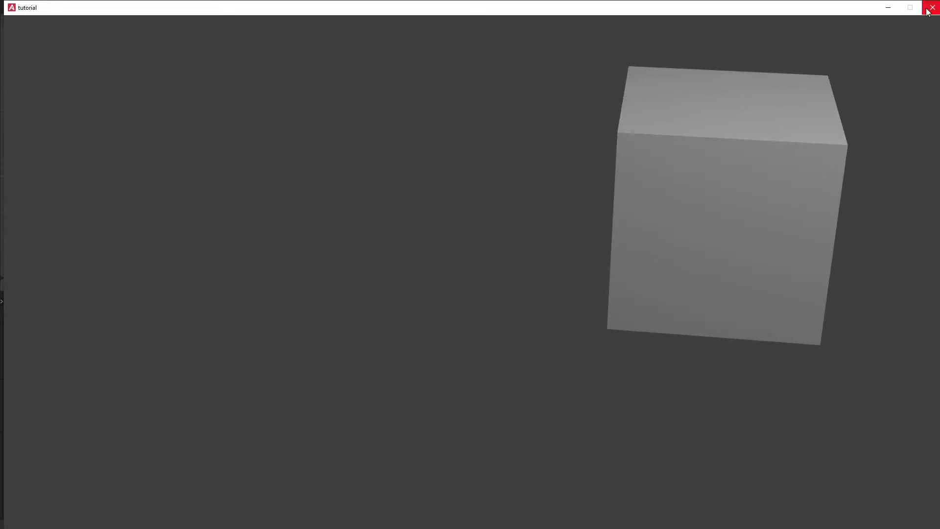
click(928, 9)
- Enter Edit Mode on the cube and bevel its top front edge into a wide slope
click(402, 143)
scroll(376, 172, up, 5)
middle_drag(375, 172, 477, 161)
key(Tab)
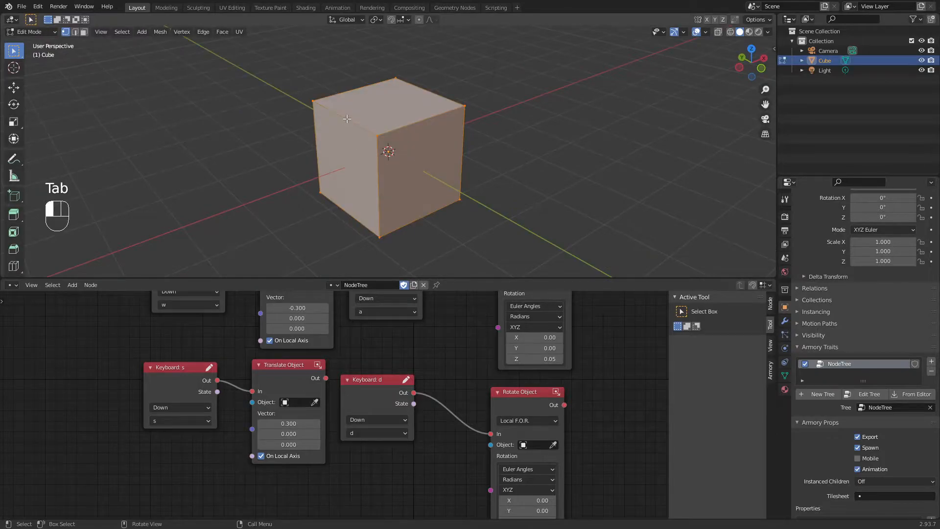
key(2)
key(ctrl+b)
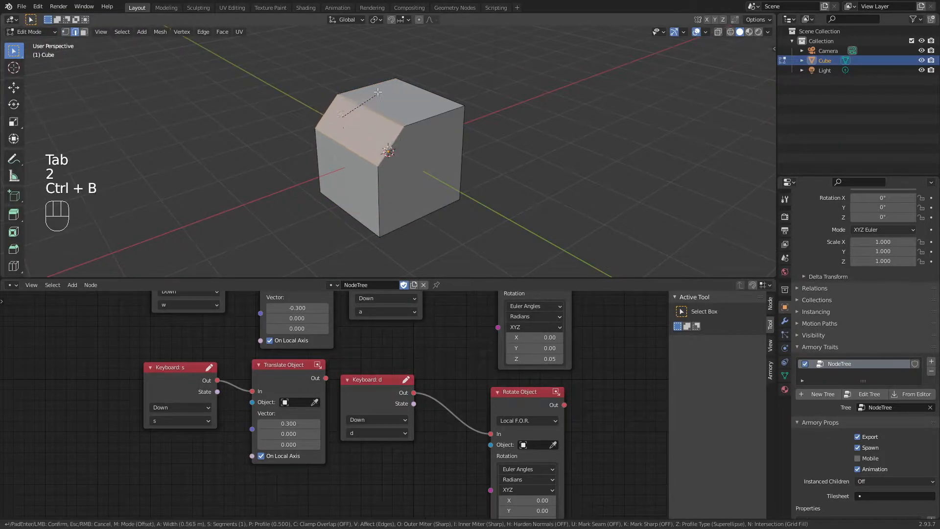
click(395, 148)
scroll(407, 173, up, 3)
middle_drag(420, 179, 454, 183)
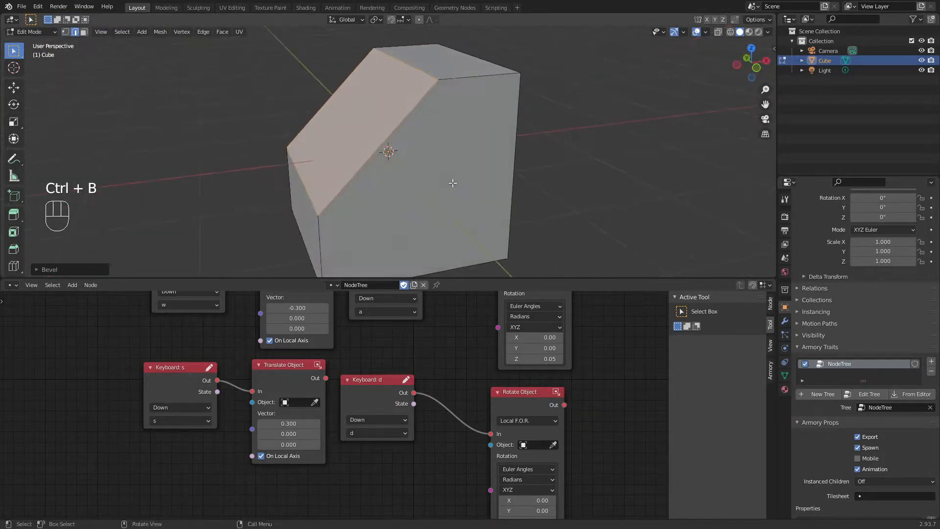
- Inset the cube's sloped bevel face to leave a smaller face inside a frame
click(433, 175)
scroll(426, 183, down, 2)
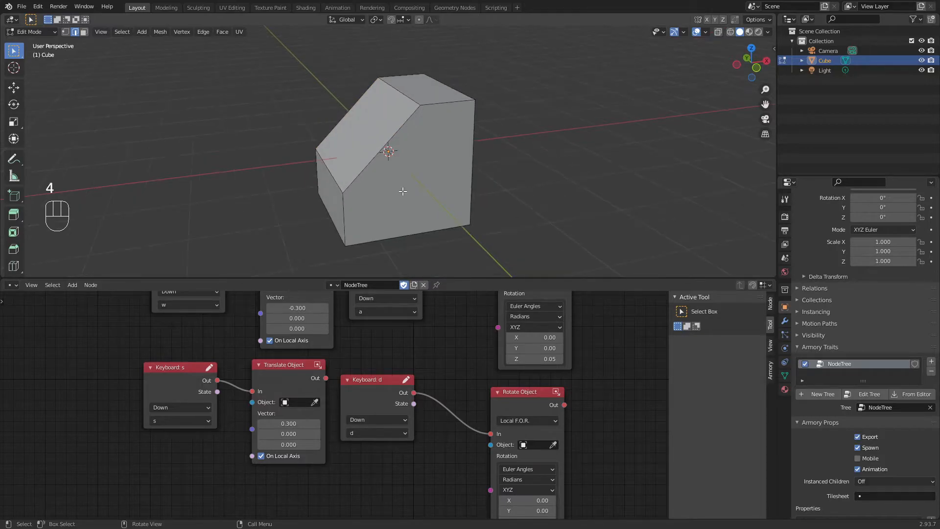
key(3)
click(387, 128)
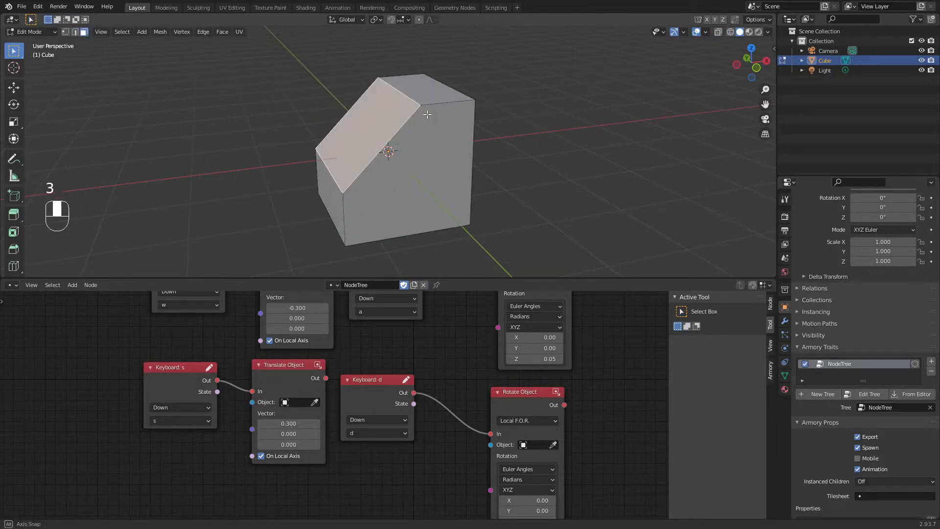
middle_drag(423, 114, 473, 121)
key(i)
click(535, 97)
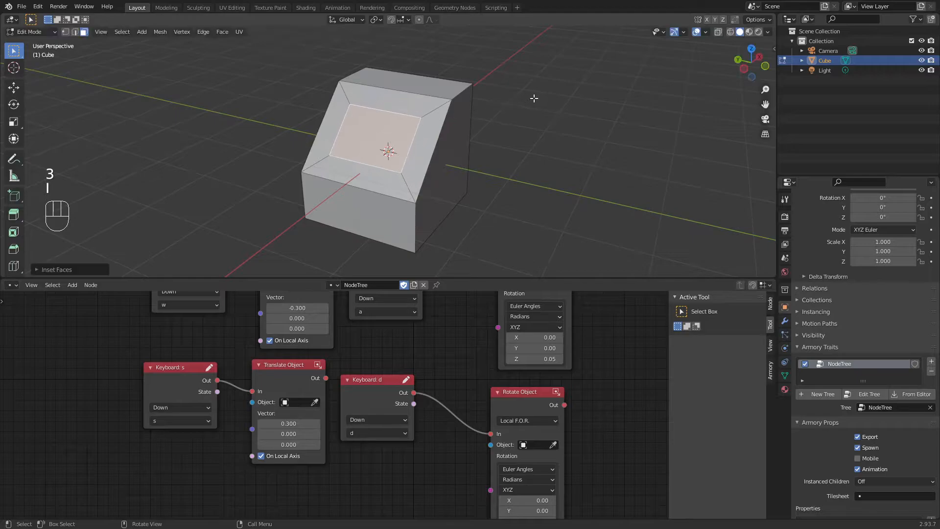
- Extrude the inset face about 0.74 m into the body along global X and flatten it with an X scale of 0
key(e)
key(x)
key(x)
key(x)
key(x)
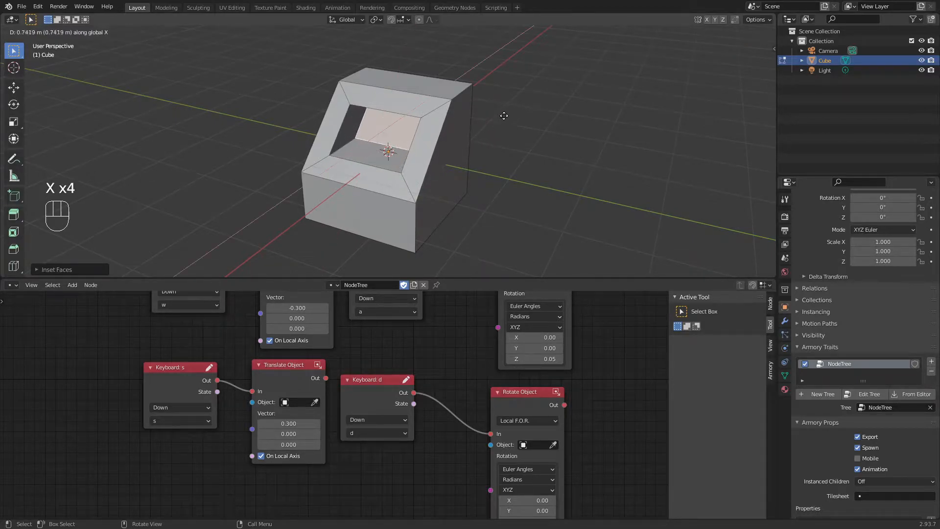
click(501, 116)
key(s)
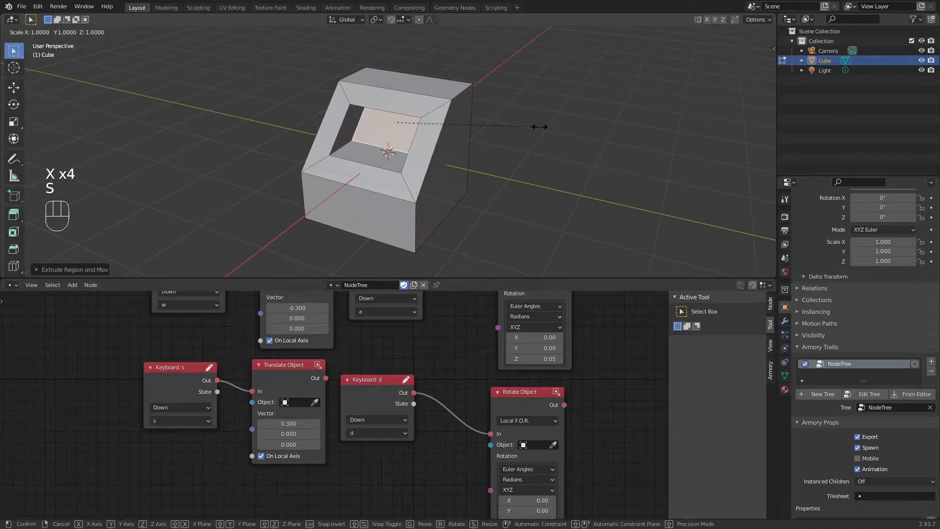
key(x)
key(0)
key(Return)
- Inset the recess's back face and narrow the resulting face along Y
middle_drag(539, 115, 523, 101)
key(i)
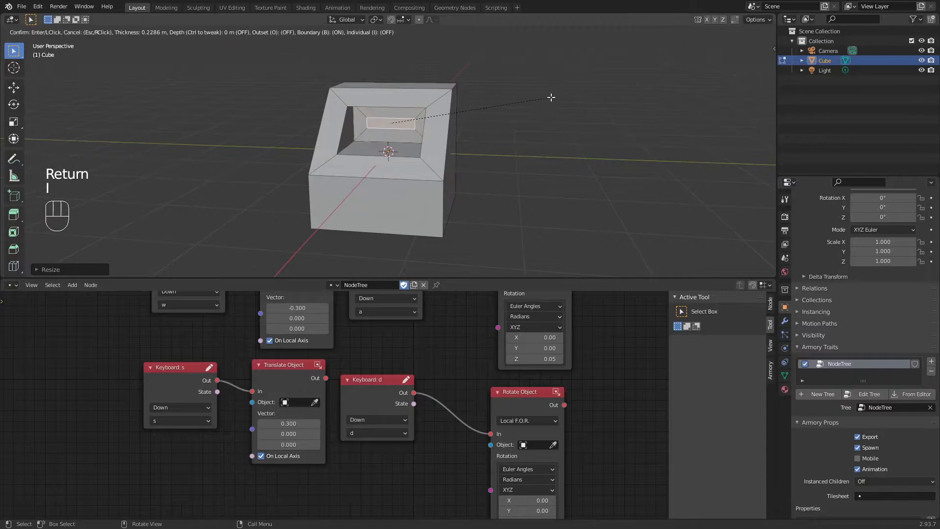
click(557, 96)
key(s)
key(x)
key(y)
click(501, 94)
- Extrude the narrowed face out of the recess as a long barrel, and add a short extruded section scaled up at its tip
key(e)
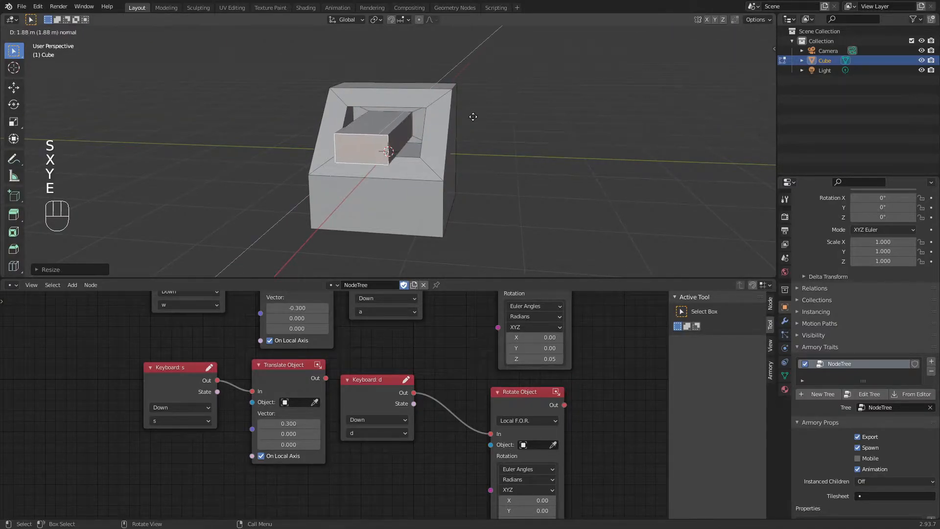
click(459, 122)
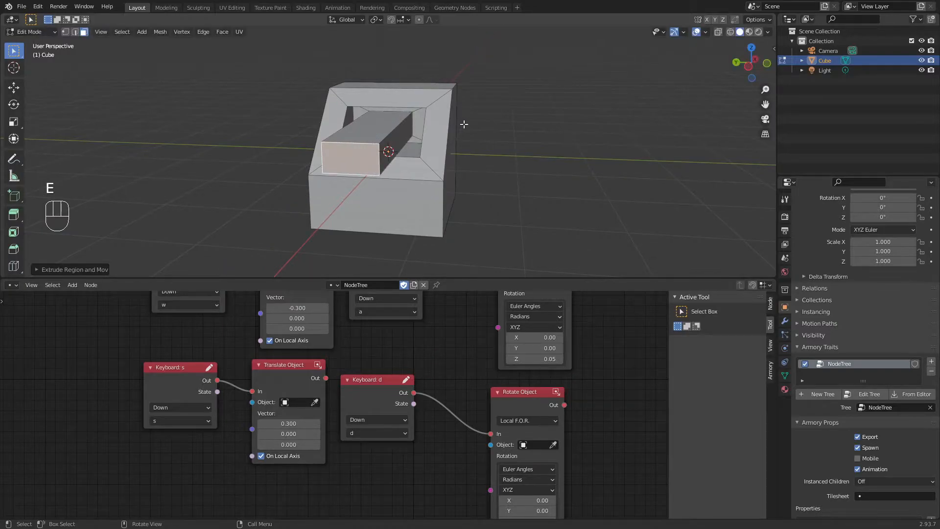
key(e)
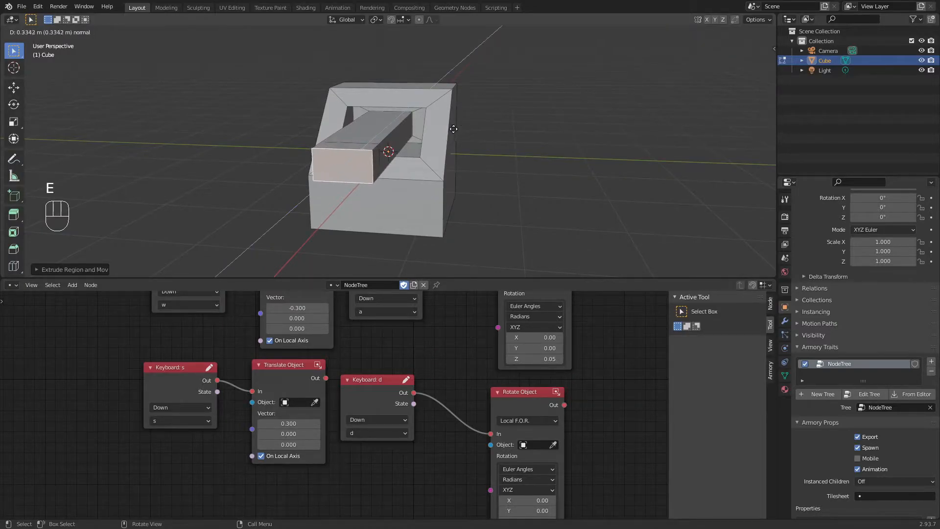
key(s)
click(483, 119)
- Extrude the barrel's widened tip further outward and scale its end face down slightly
middle_drag(483, 119, 426, 142)
key(e)
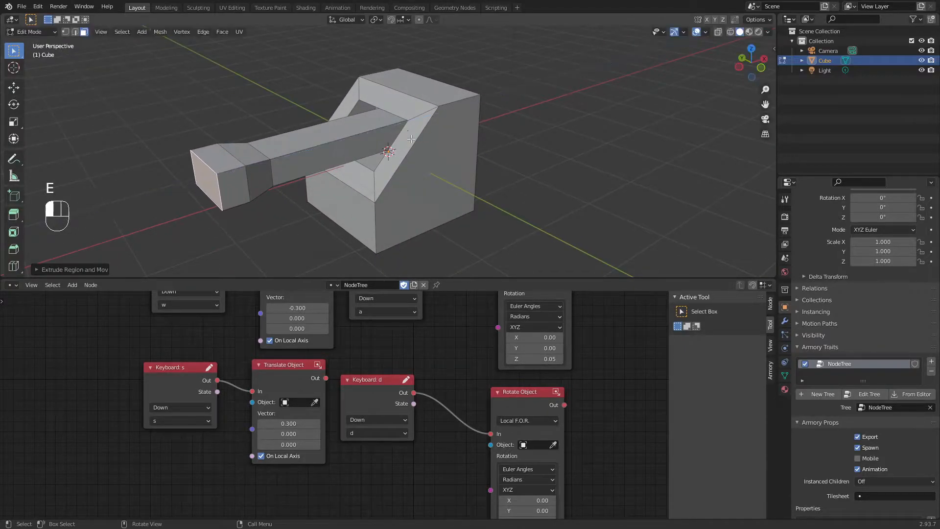
key(s)
click(388, 142)
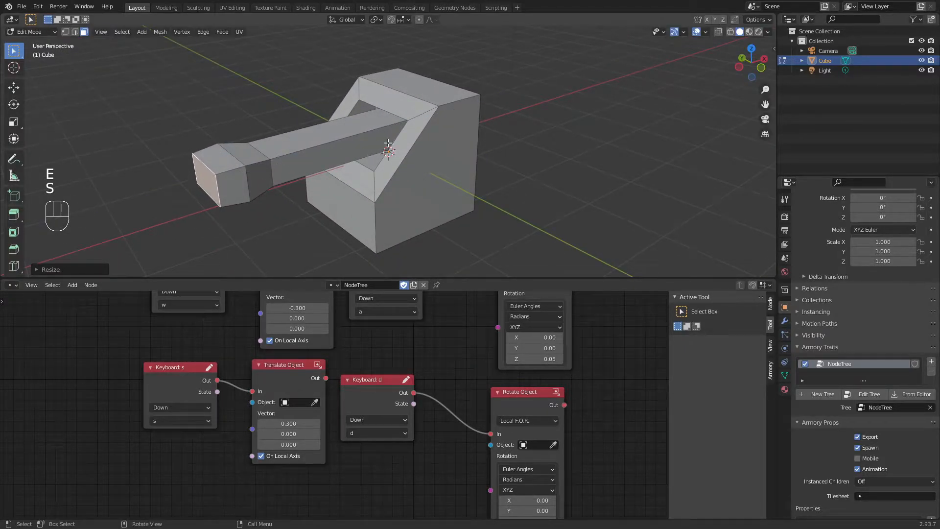
- Inset the barrel's end face and extrude it inward to hollow out the muzzle
key(i)
click(384, 144)
key(e)
click(427, 133)
middle_drag(428, 133, 399, 139)
key(Tab)
key(Tab)
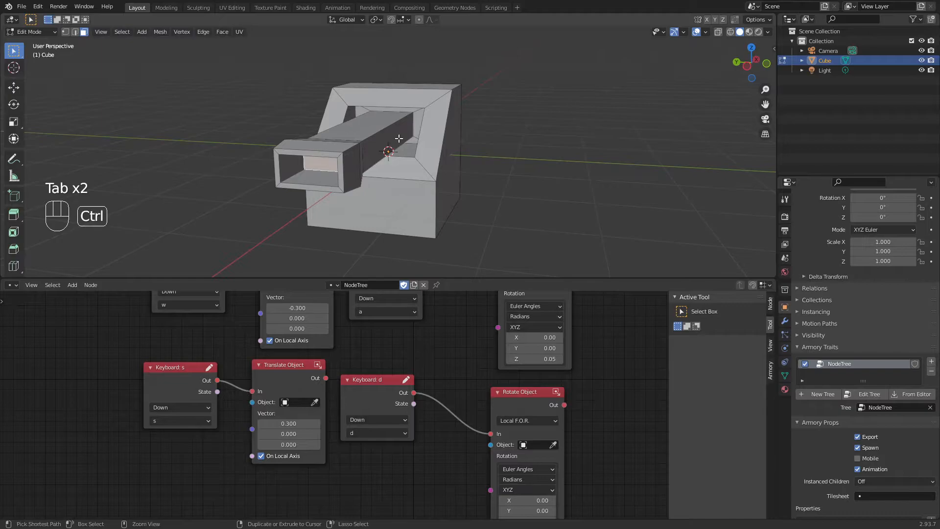
- Expand the selection to the whole muzzle section and move it along X toward the body to shorten the barrel
key(ctrl+KP_Add)
key(ctrl+KP_Add)
key(ctrl+KP_Add)
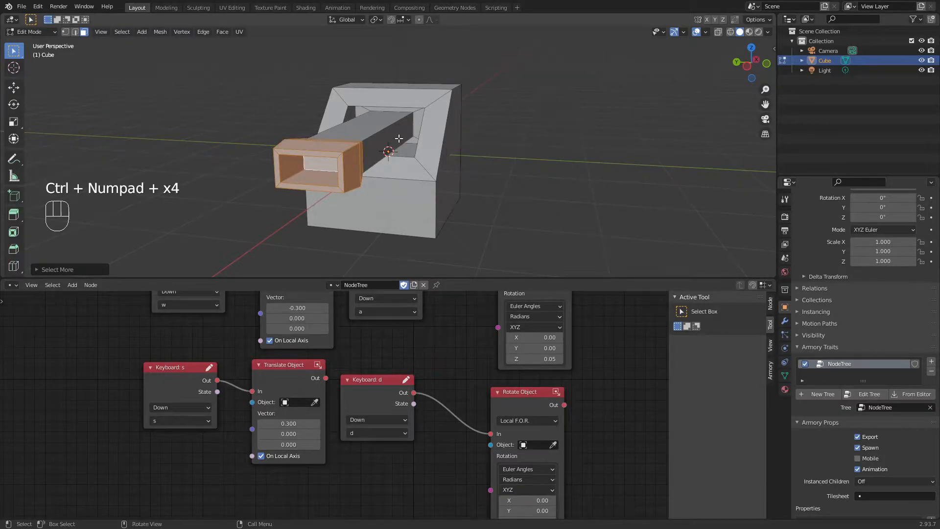
key(g)
key(x)
click(443, 115)
- Select the body's bottom face and move it along Z to change the body's height
middle_drag(444, 115, 406, 167)
click(429, 182)
key(g)
key(z)
click(421, 196)
- Add a cylinder at the body's lower side, rotated 90° about X, and scale it down to wheel size
scroll(409, 174, up, 1)
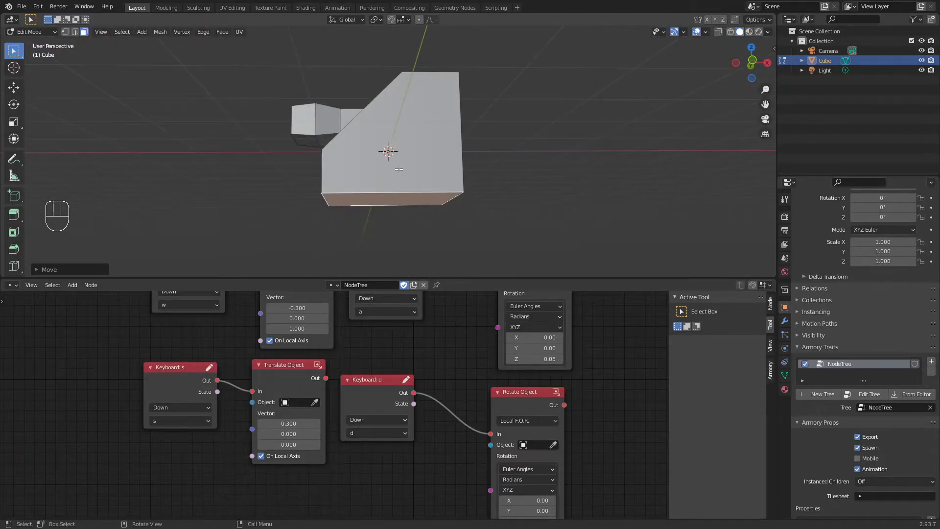
key(shift+a)
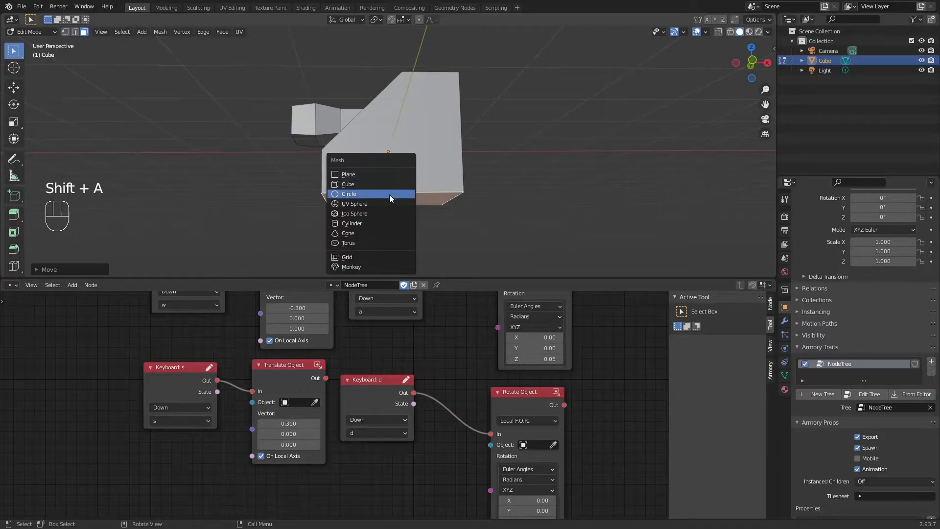
click(386, 222)
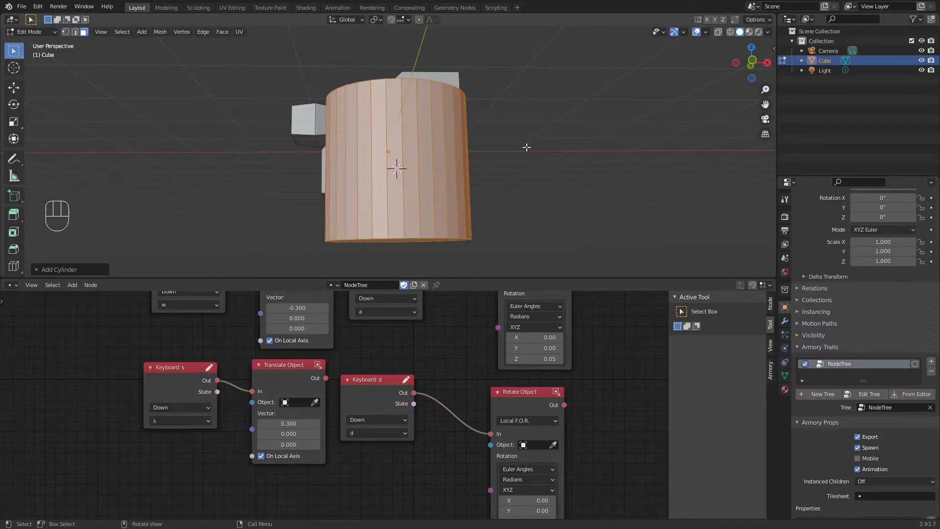
text(rx90)
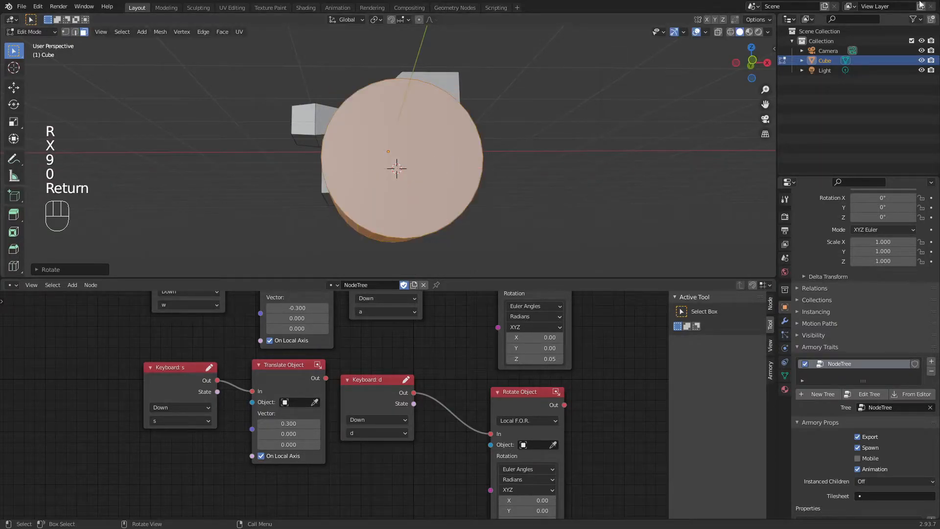
key(s)
click(449, 157)
- Move the wheel cylinder down along Z until it sits below the body
middle_drag(449, 156, 525, 149)
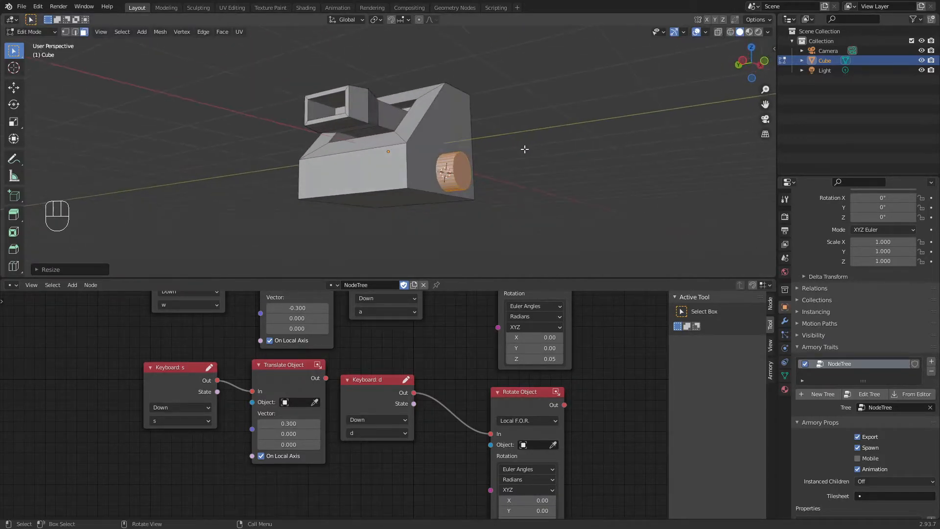
key(g)
key(z)
click(527, 190)
middle_drag(527, 189, 505, 197)
middle_drag(380, 211, 597, 189)
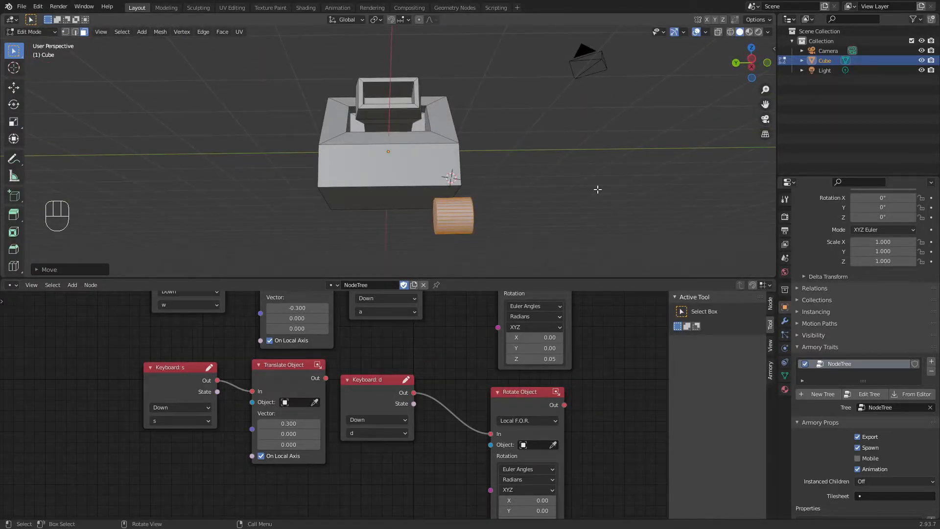
key(s)
key(x)
key(y)
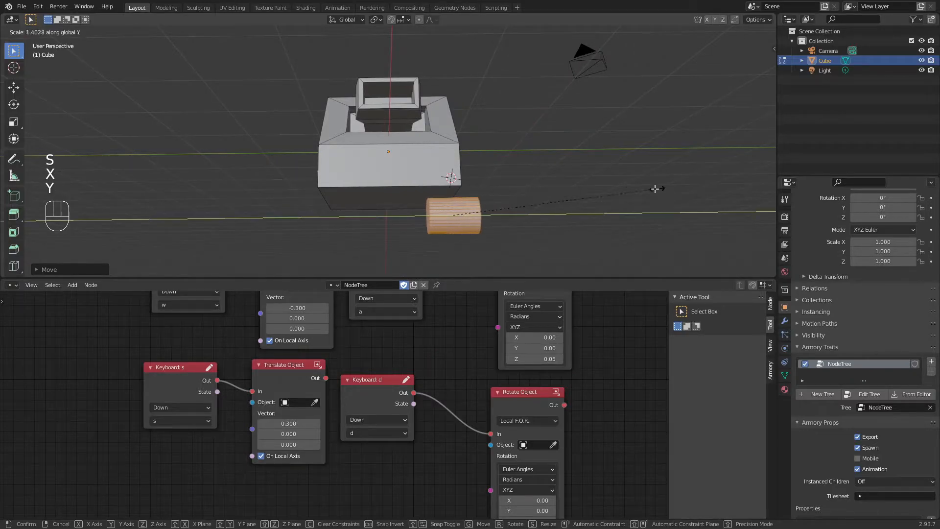
key(Escape)
- Move the wheel cylinder along Y until it sits midway across the width of the body
key(g)
key(x)
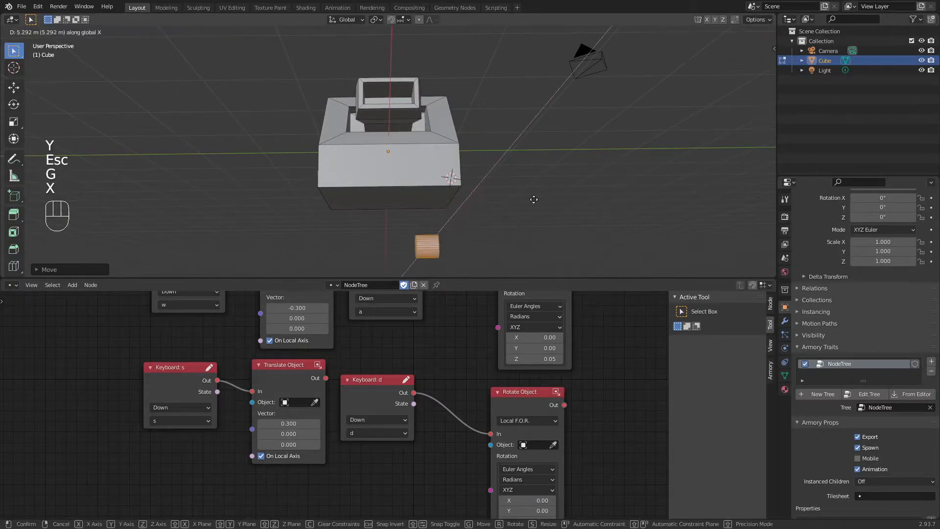
key(y)
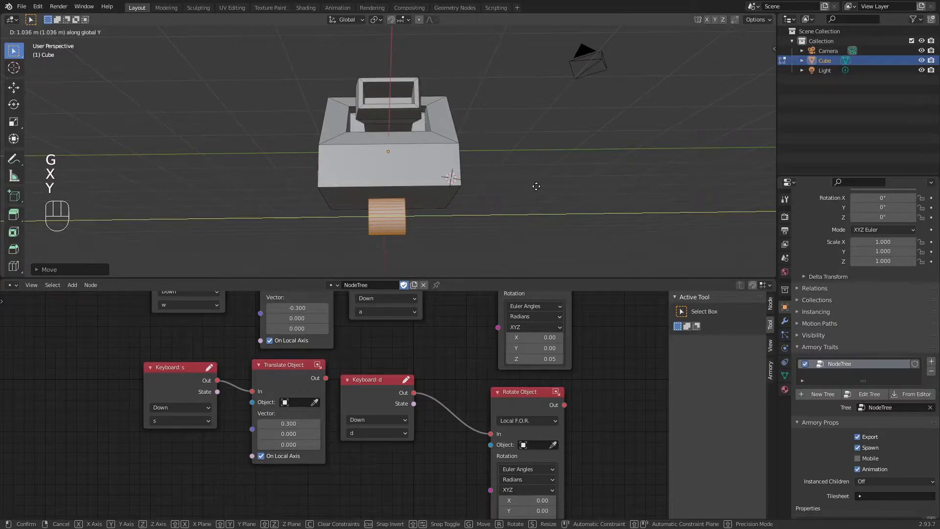
click(537, 186)
- Scale the wheel cylinder along Y until it is slightly wider than the tank body
key(s)
key(x)
key(y)
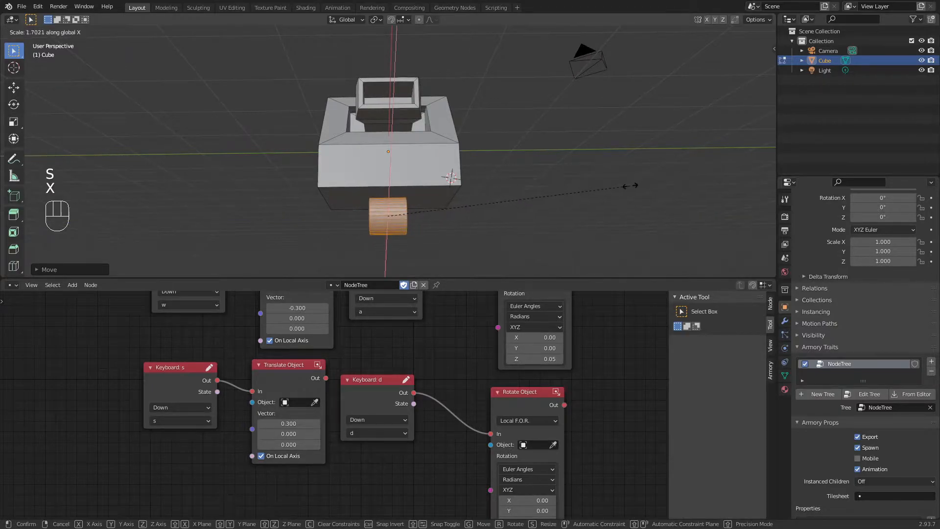
click(202, 162)
- Nudge the cylinder slightly along Y in the right orthographic view so it overhangs both body sides evenly
middle_drag(201, 162, 206, 185)
key(KP_1)
key(KP_3)
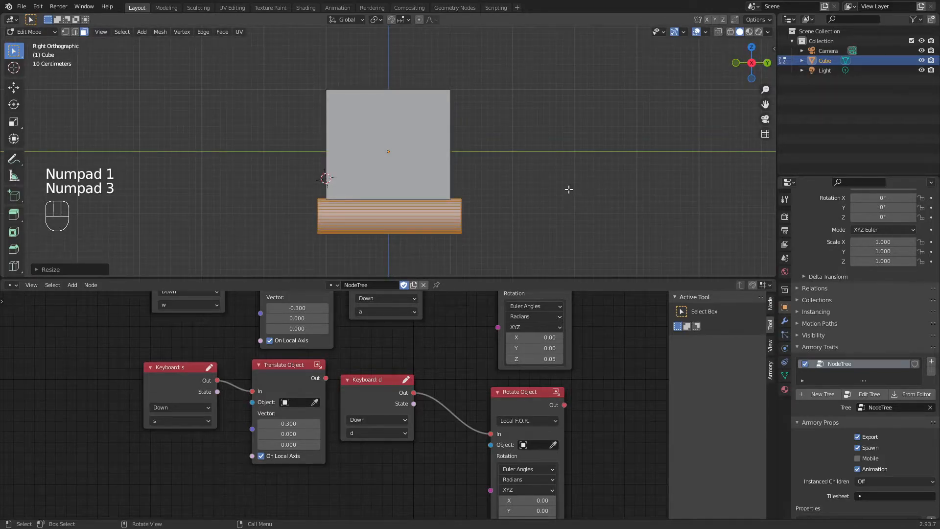
key(g)
key(y)
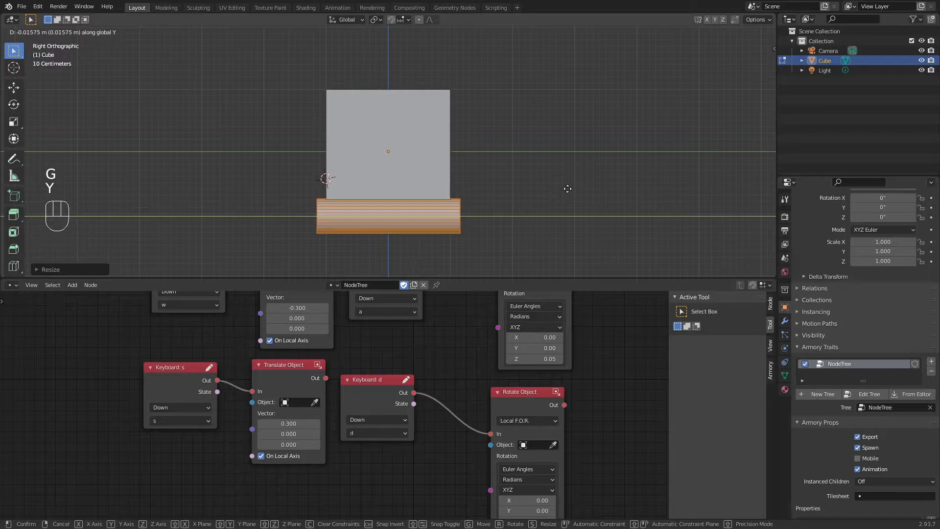
click(567, 188)
- Move the cylinder along X to the lower front edge of the body as the first roller
middle_drag(567, 189, 424, 219)
key(g)
key(x)
click(396, 193)
- Duplicate the roller about 0.58 m along X and repeat the duplication until four rollers span the underside of the body
key(shift+d)
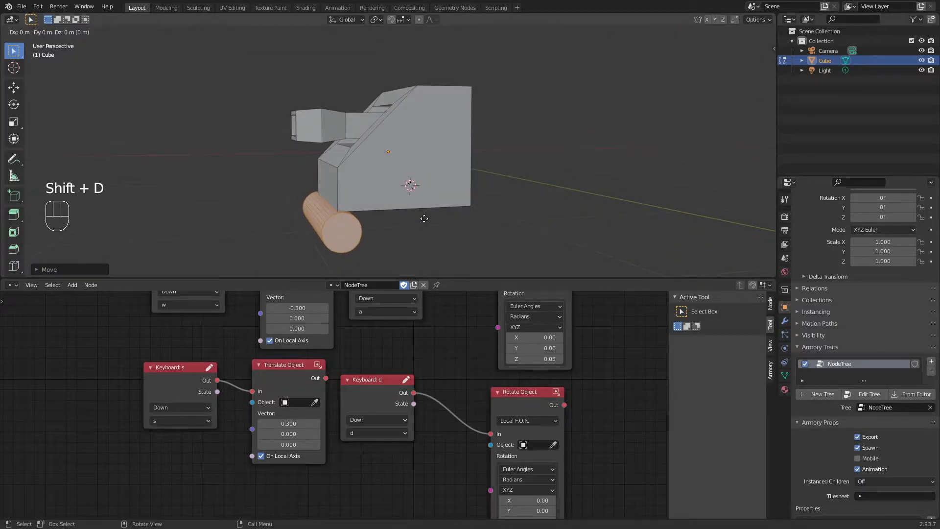
key(x)
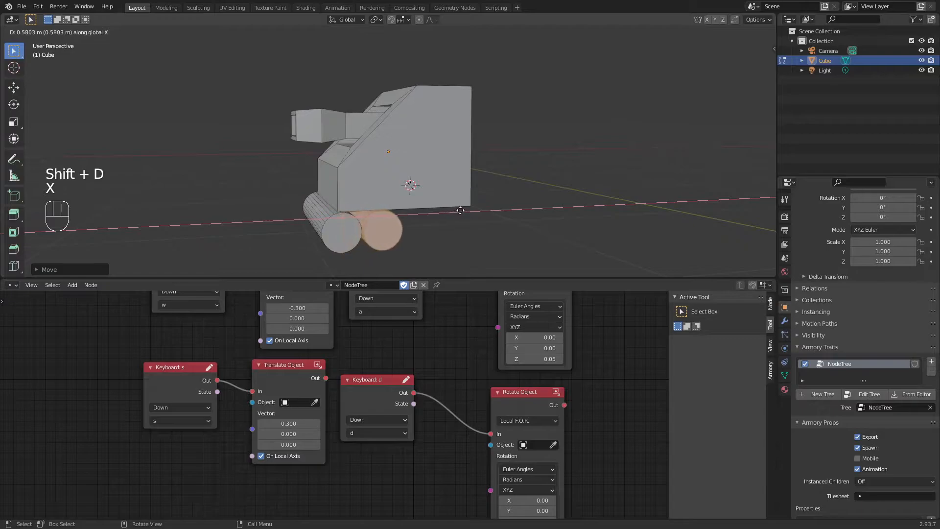
click(460, 209)
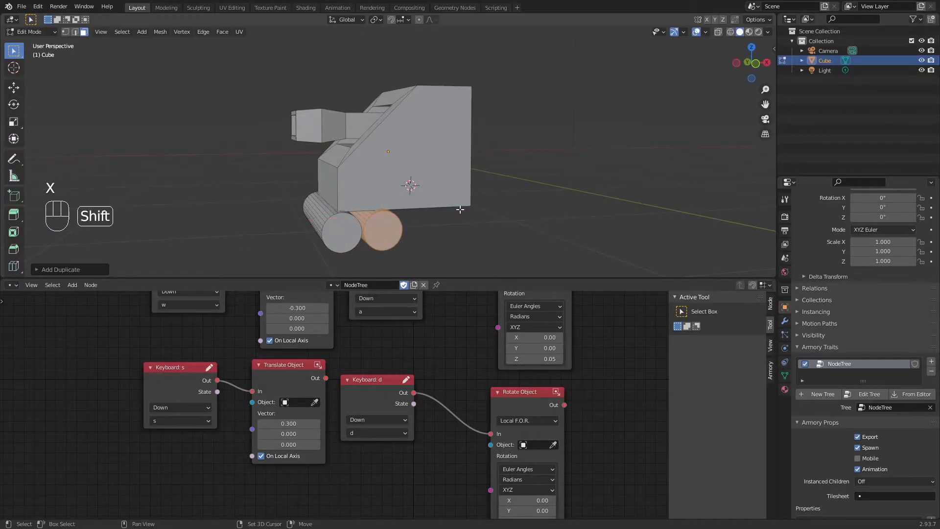
key(shift+r)
key(shift+r)
key(shift+r)
middle_drag(521, 210, 493, 221)
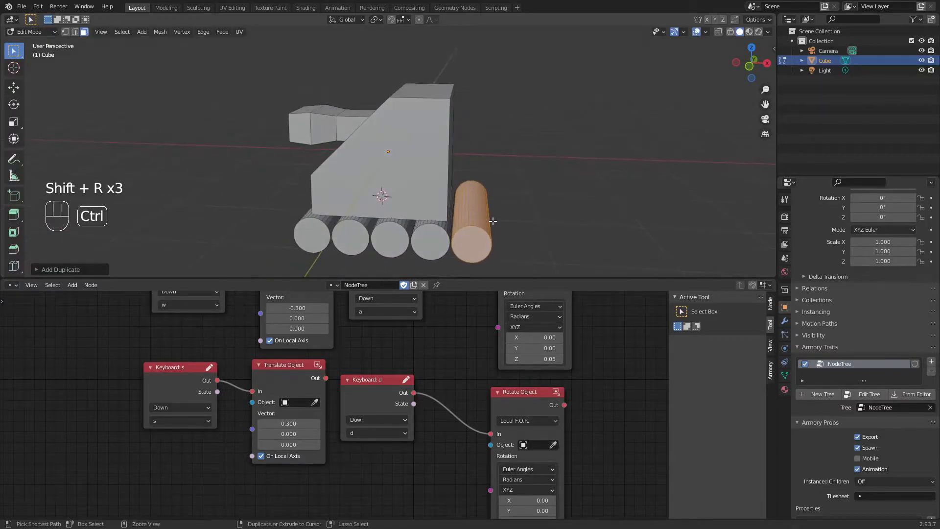
key(ctrl+z)
- Select all four linked rollers and shift them slightly along X to center them under the body
key(l)
key(l)
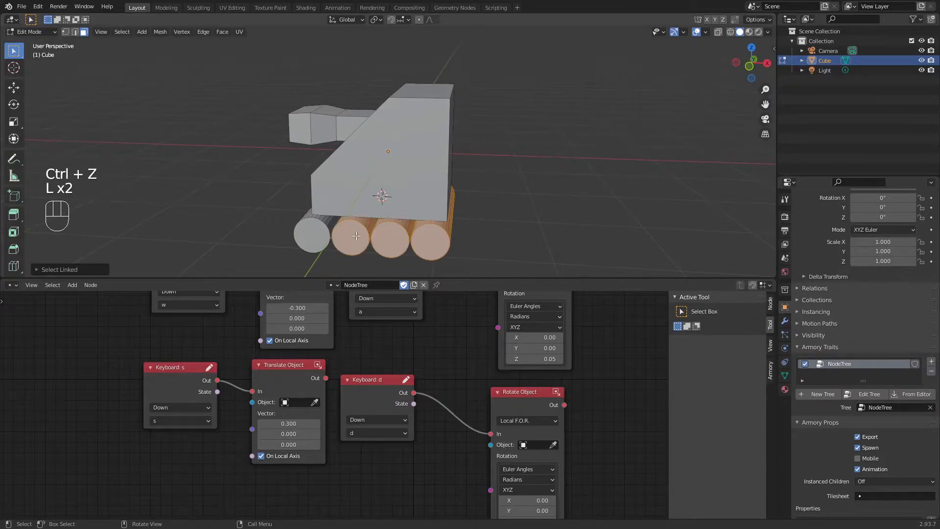
key(g)
key(x)
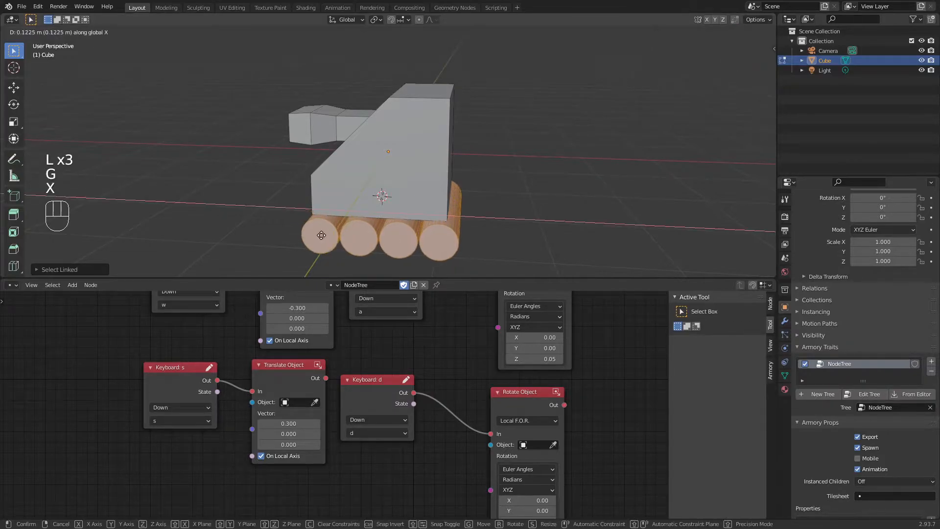
click(324, 235)
middle_drag(325, 236, 421, 225)
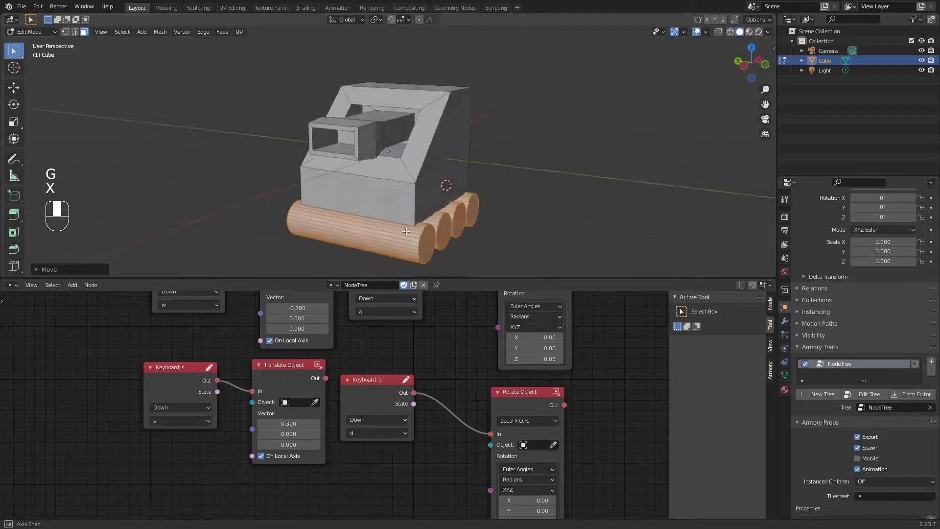
- Inset the large rear face of the tank body by a narrow border
scroll(508, 189, down, 4)
scroll(508, 189, up, 3)
key(Tab)
middle_drag(508, 189, 356, 211)
scroll(460, 188, up, 1)
key(Tab)
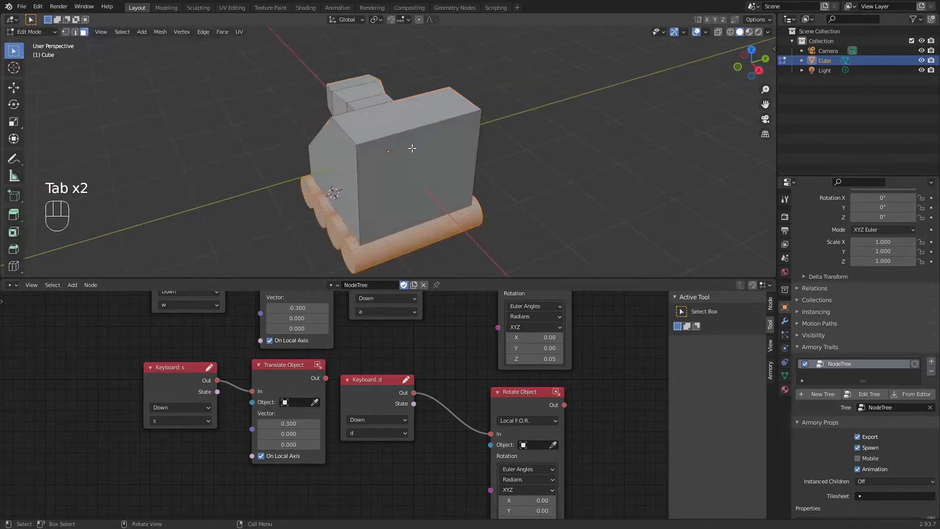
click(415, 130)
key(i)
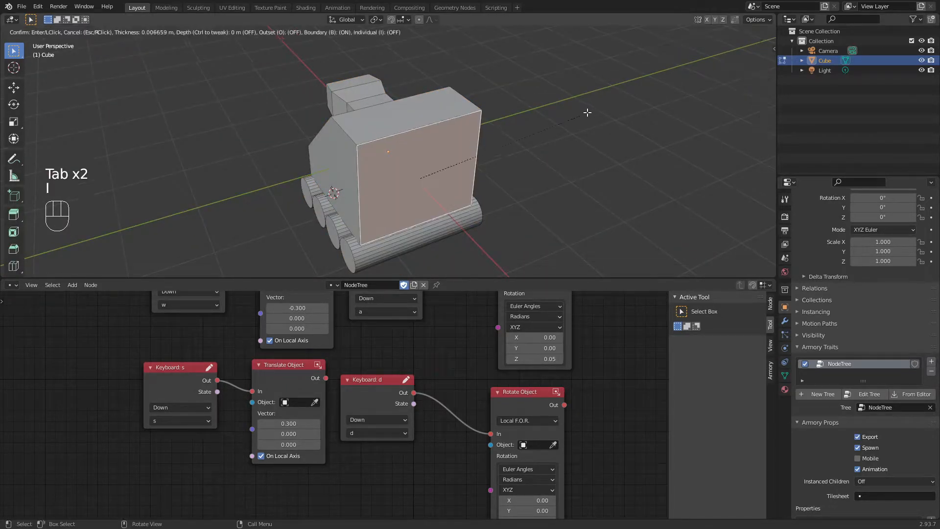
click(589, 109)
- Extrude the inset rear face outward and scale it down into a tapered block
key(e)
click(594, 111)
key(s)
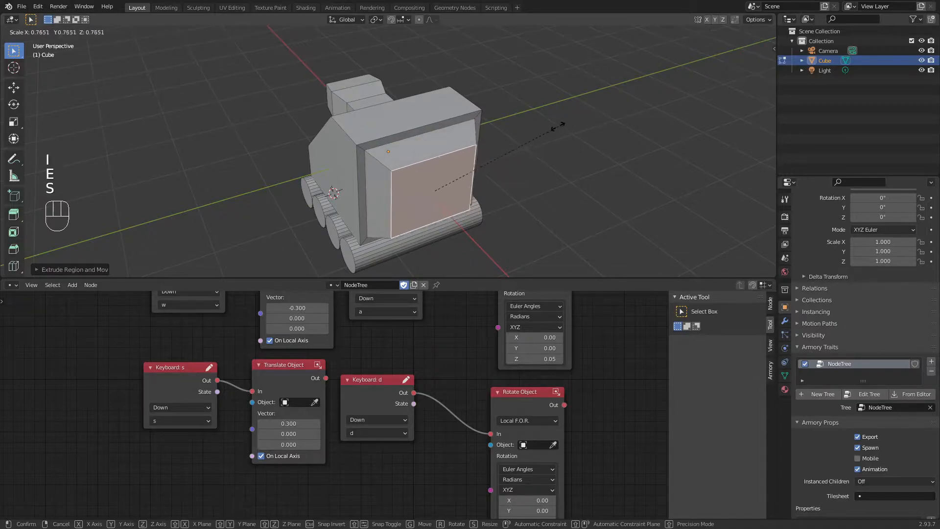
click(539, 117)
middle_drag(448, 150, 470, 151)
- Select both side faces of the body and inset them
click(382, 161)
middle_drag(382, 162, 280, 175)
shift+click(441, 187)
key(i)
click(574, 151)
- Extrude the inset side faces outward along their normals as raised panels and return to Object Mode
key(alt+e)
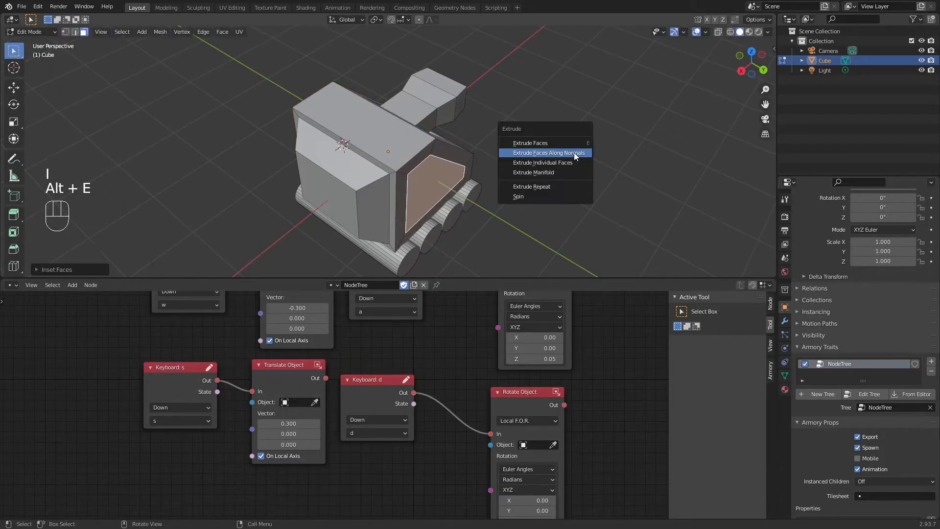
click(575, 153)
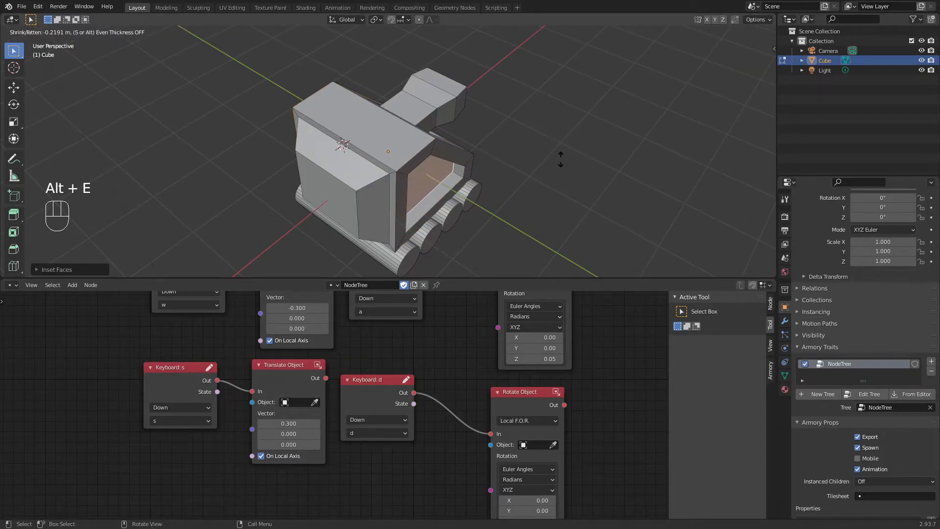
click(560, 146)
middle_drag(561, 145, 245, 129)
key(Tab)
- Examine the tank model's body, barrel and rollers from several sides
middle_drag(518, 130, 463, 143)
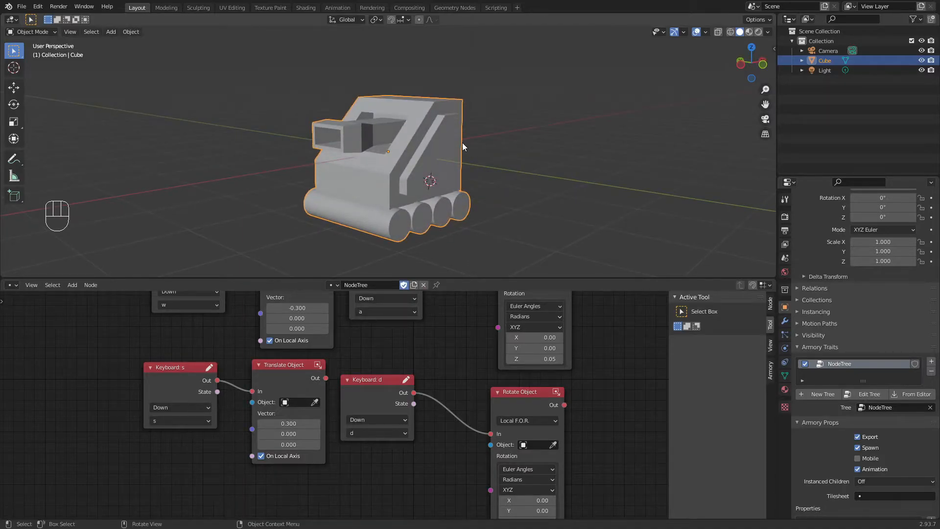
middle_drag(414, 175, 314, 210)
middle_drag(320, 129, 441, 91)
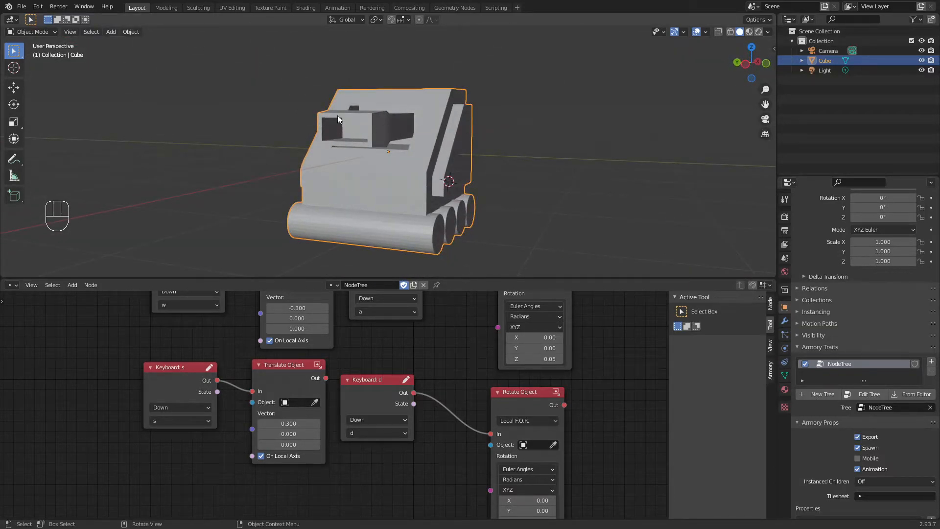
middle_drag(542, 81, 509, 107)
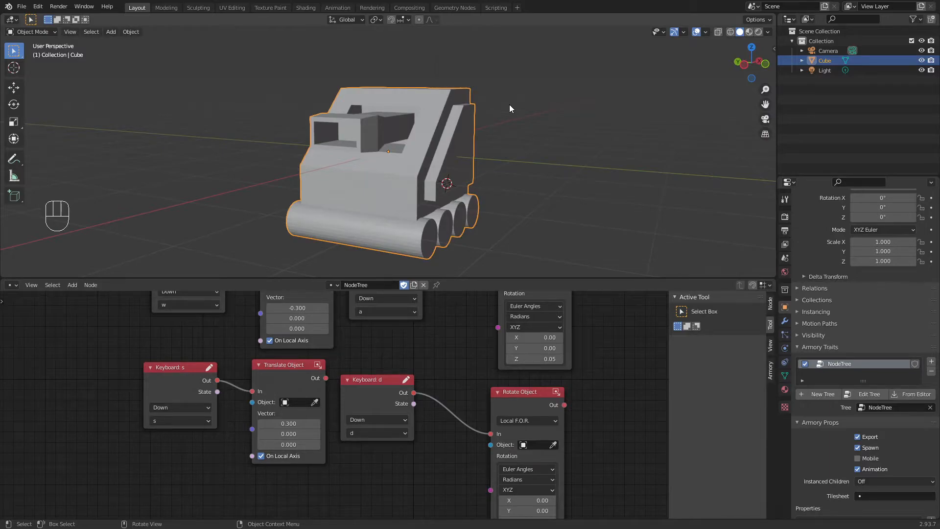
scroll(510, 105, up, 1)
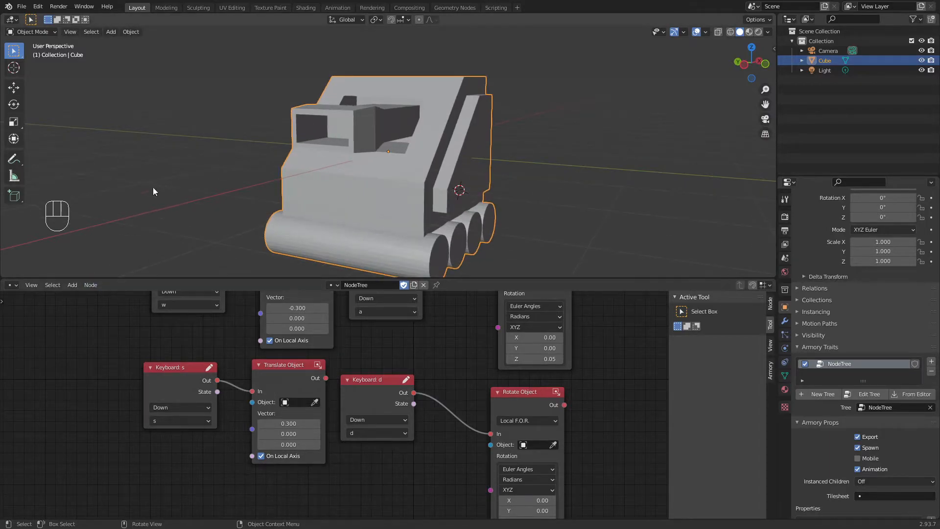
middle_drag(527, 157, 403, 143)
scroll(492, 157, down, 4)
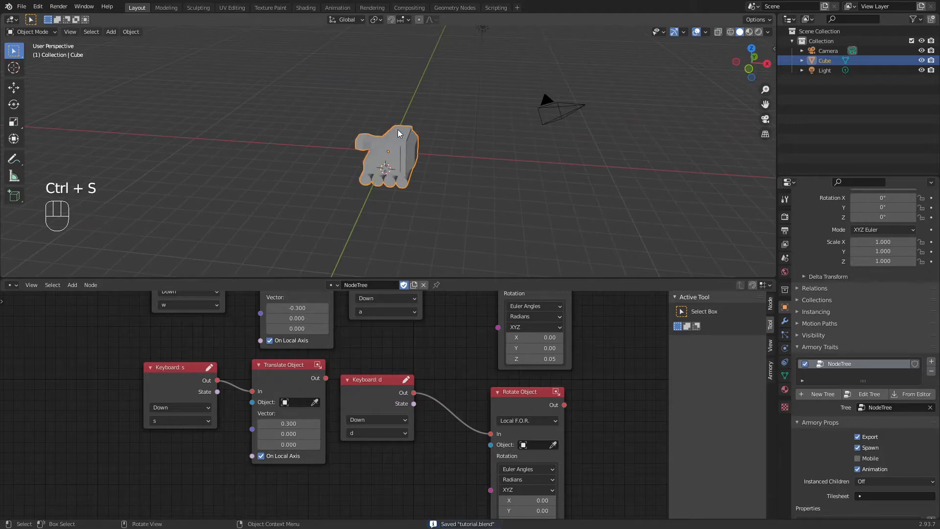
- Run the game, test driving the tank forward and backward and turning it, and close the player window
key(F5)
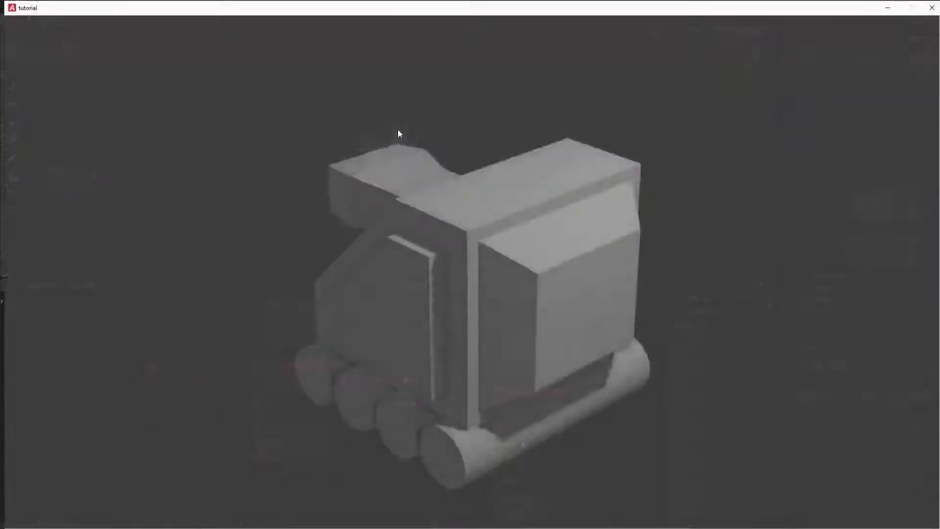
key(w)
key(s)
key(d)
key(w)
key(d)
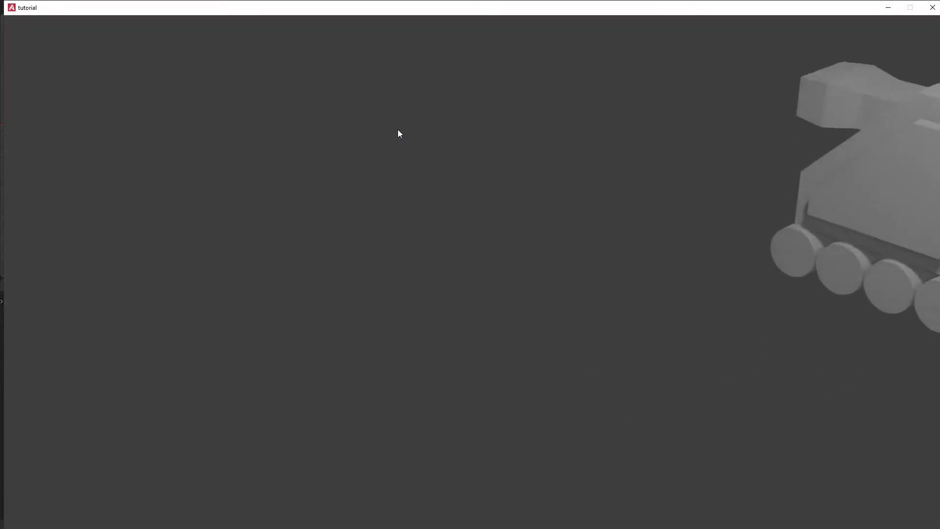
key(w)
key(d)
key(w)
key(d)
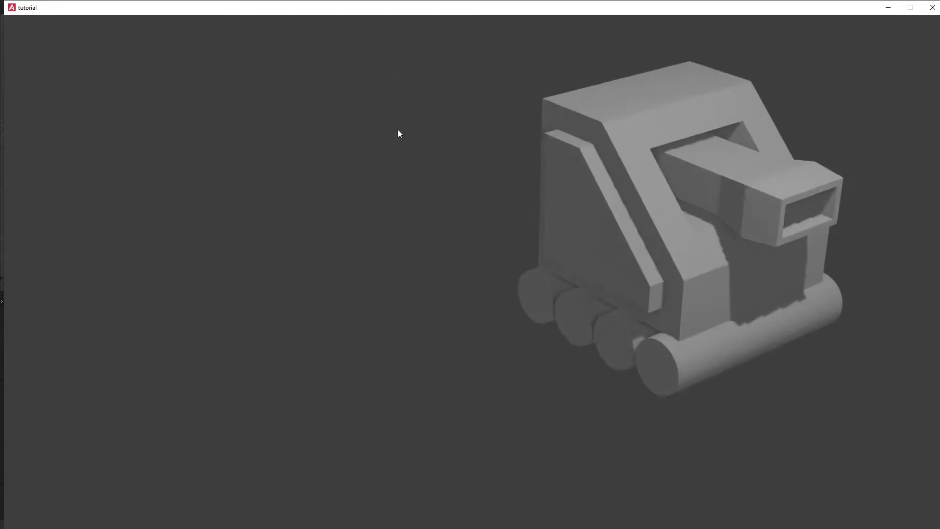
key(w)
key(a)
key(d)
key(w)
key(d)
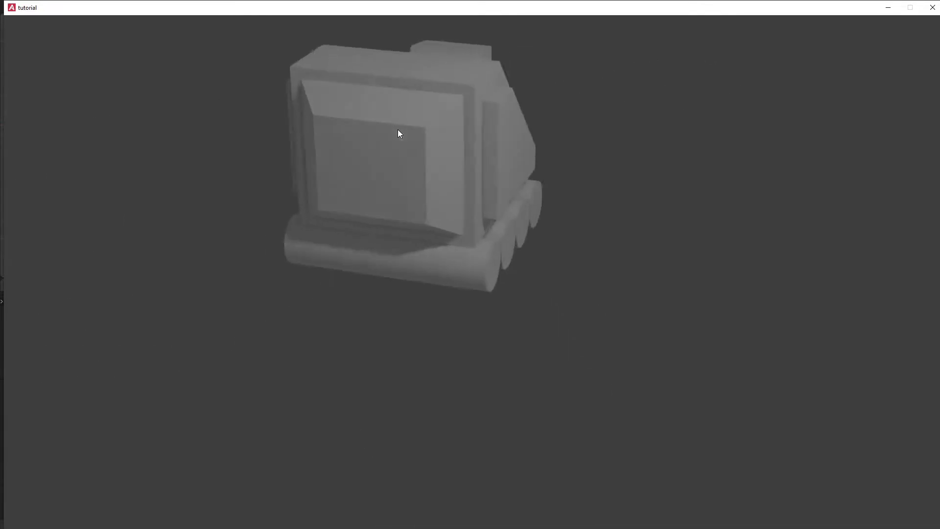
key(w)
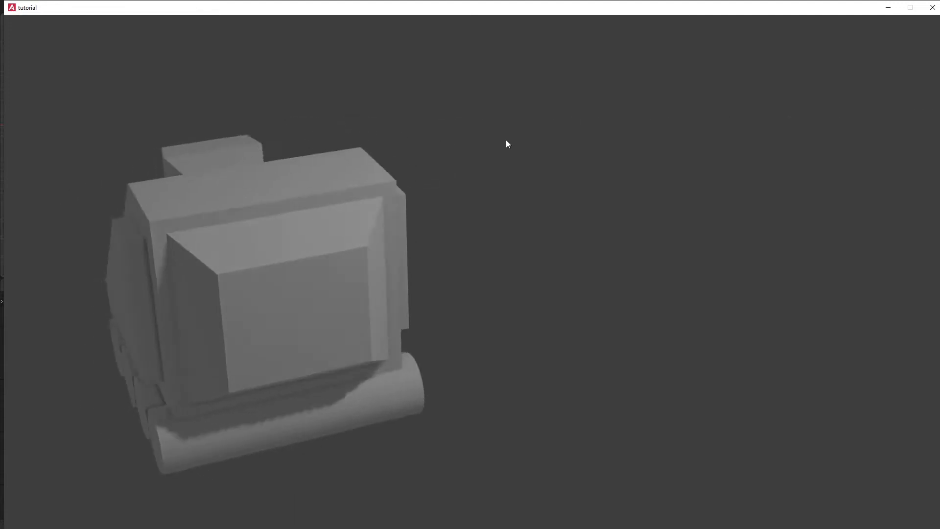
key(d)
key(w)
click(933, 8)
- Add a plane mesh with the tank deselected and move it down along Z below the rollers
middle_drag(472, 146, 504, 168)
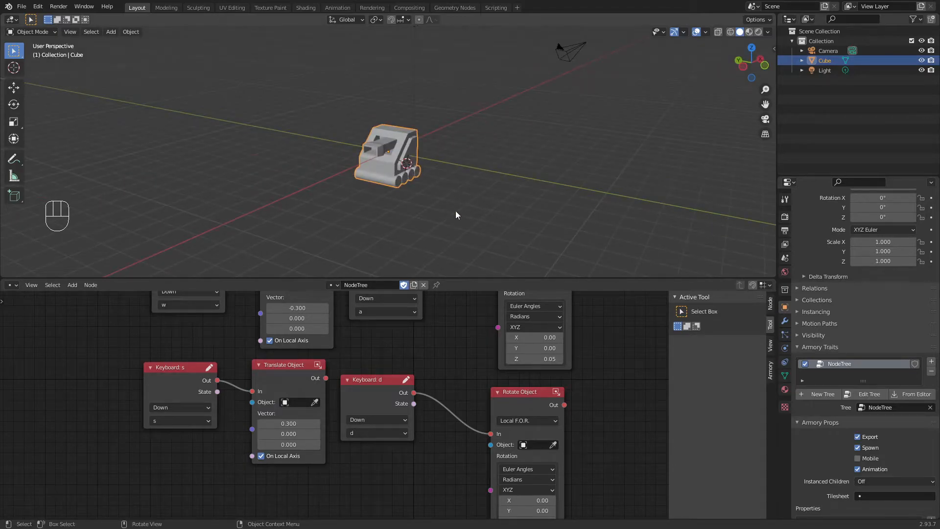
middle_drag(354, 172, 462, 175)
click(431, 135)
key(shift+a)
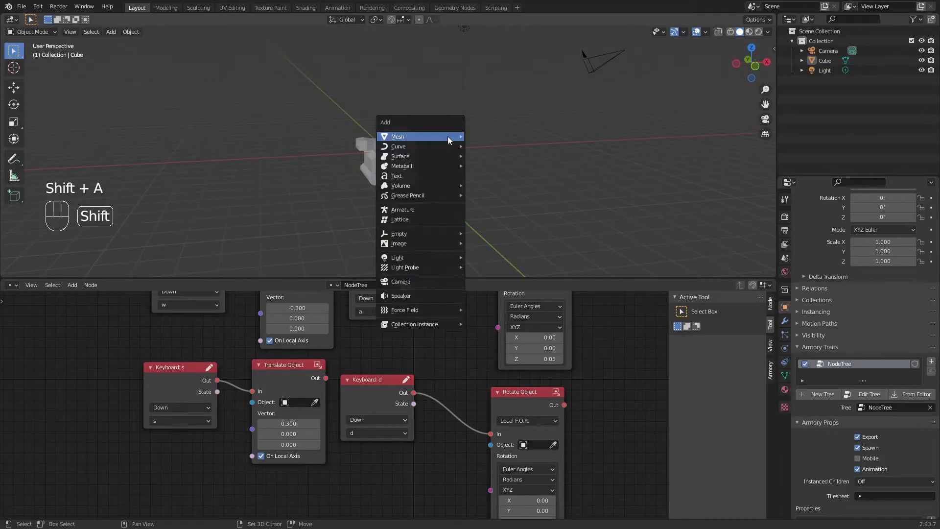
mouse_move(448, 136)
click(499, 136)
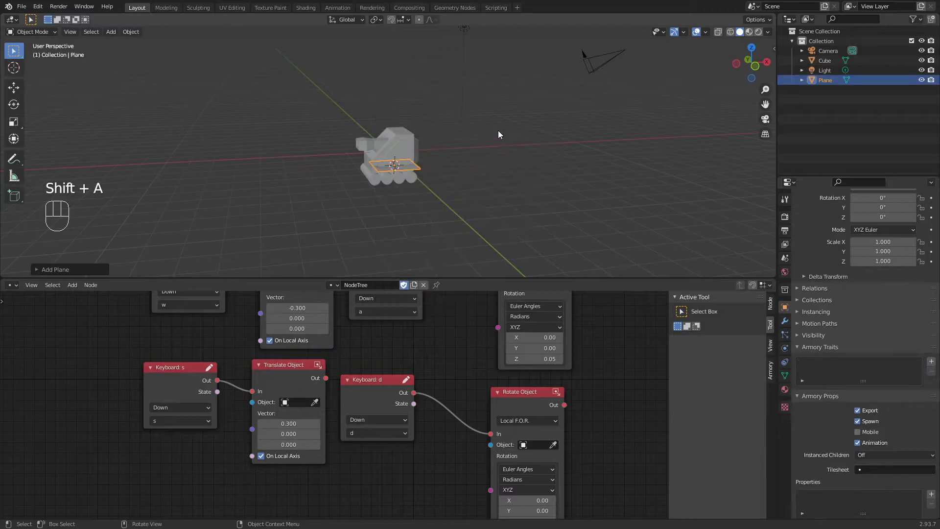
key(g)
key(z)
click(491, 151)
- Scale the plane by 20 as the ground and adjust its height along Z to meet the rollers
text(s20)
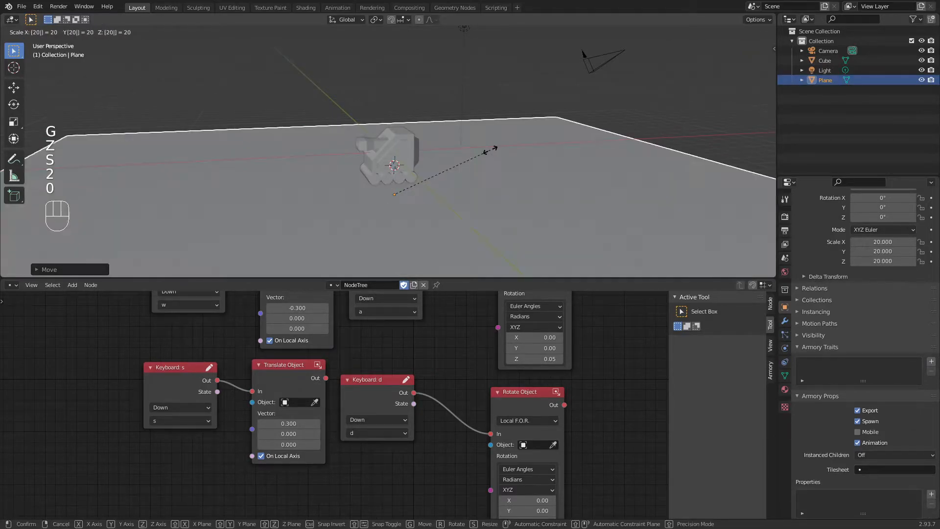
key(Return)
middle_drag(525, 142, 483, 130)
key(g)
key(z)
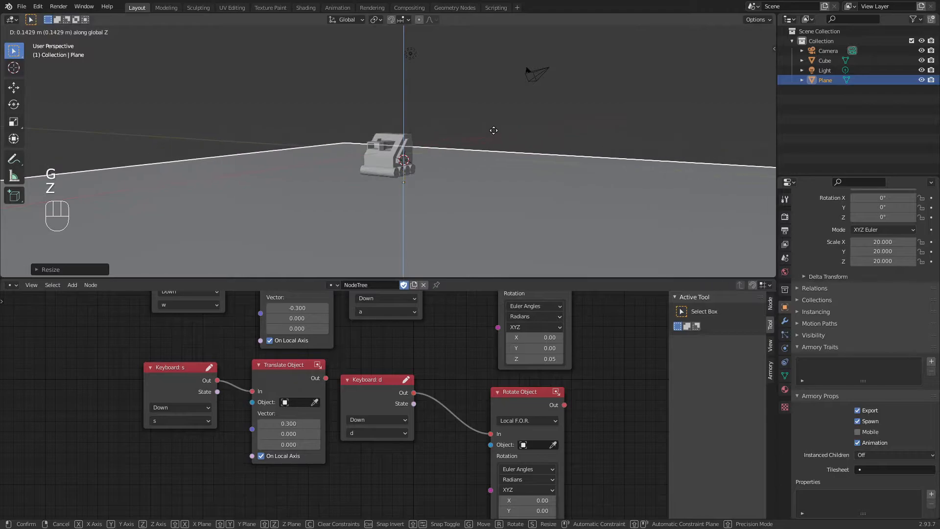
click(411, 174)
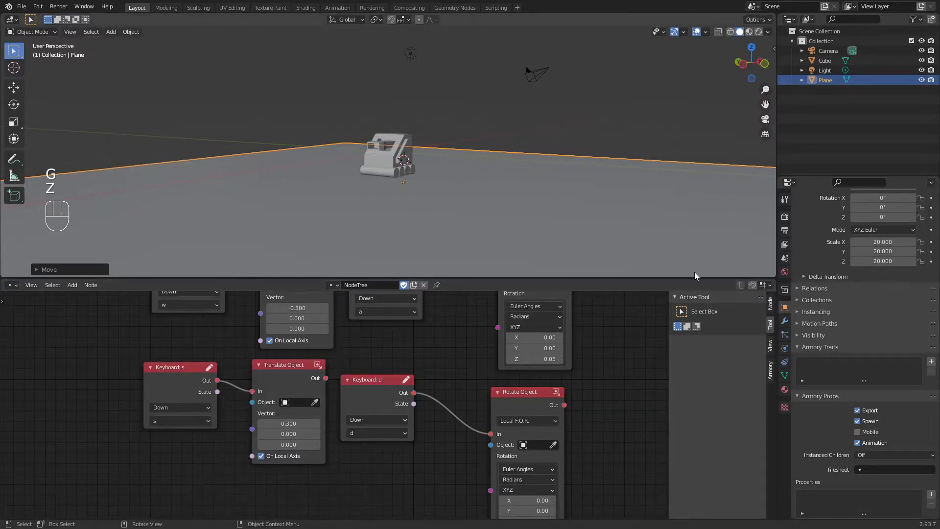
- Add rigid body physics to the ground plane and set its type to Passive
click(785, 362)
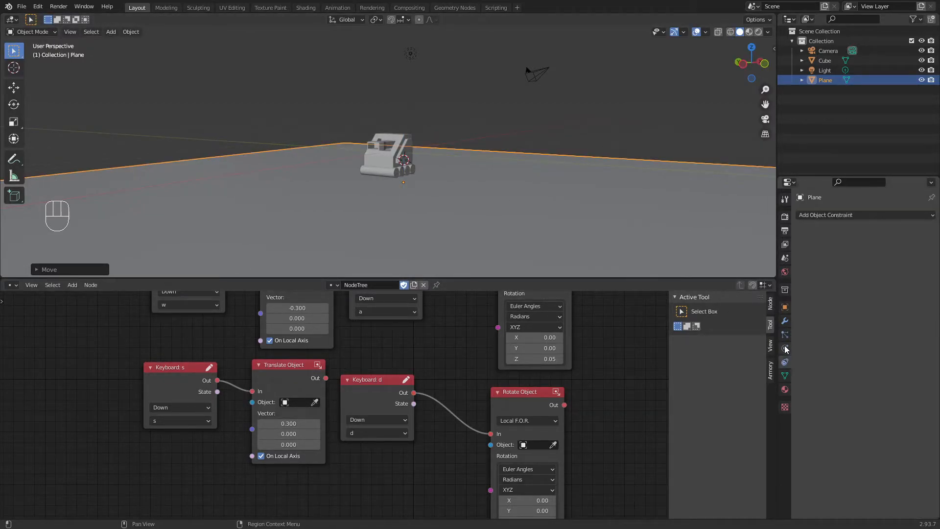
click(785, 337)
click(786, 348)
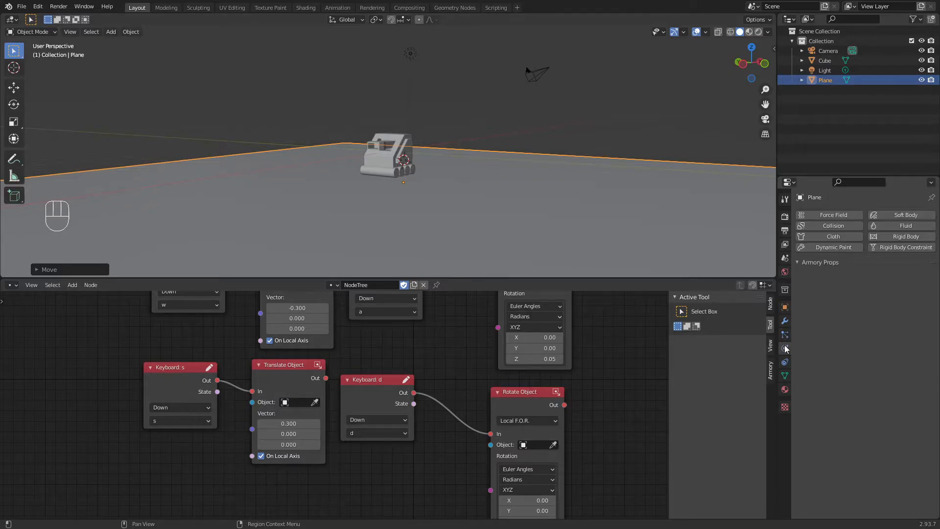
click(893, 237)
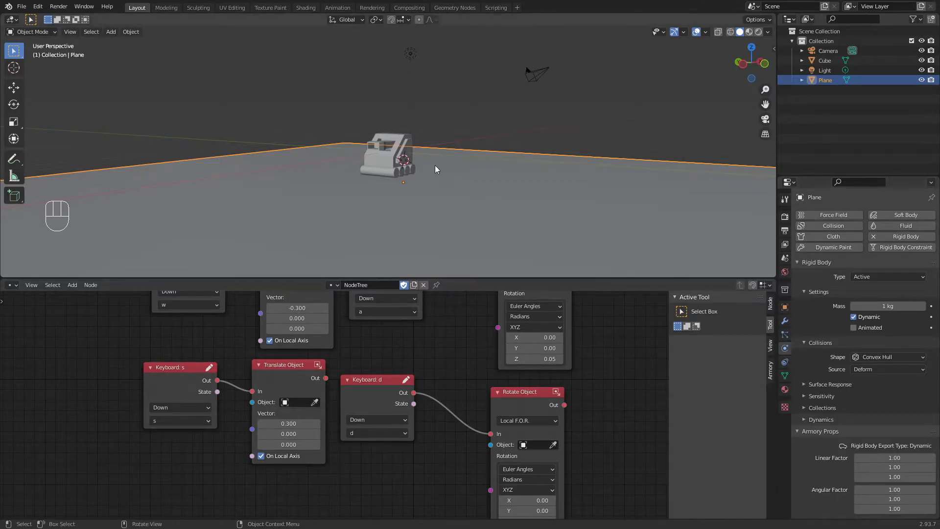
click(885, 236)
click(785, 362)
click(785, 348)
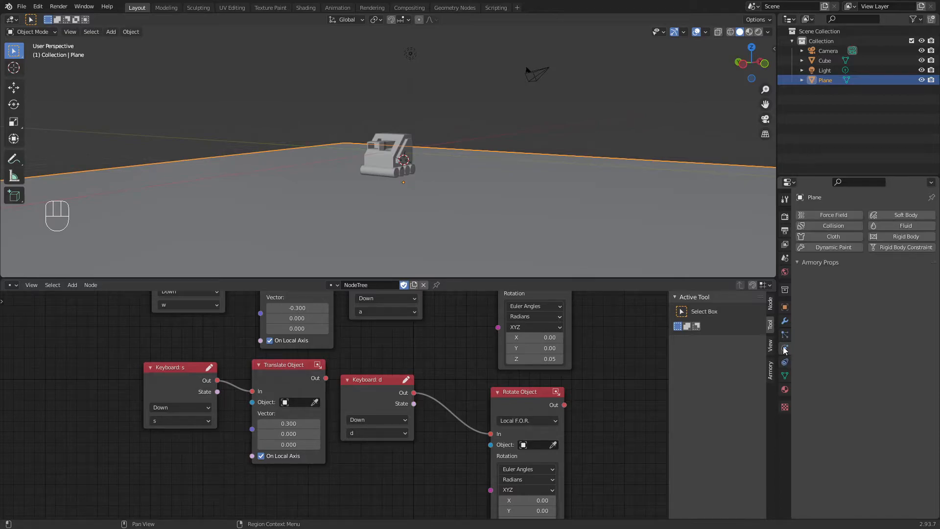
click(896, 240)
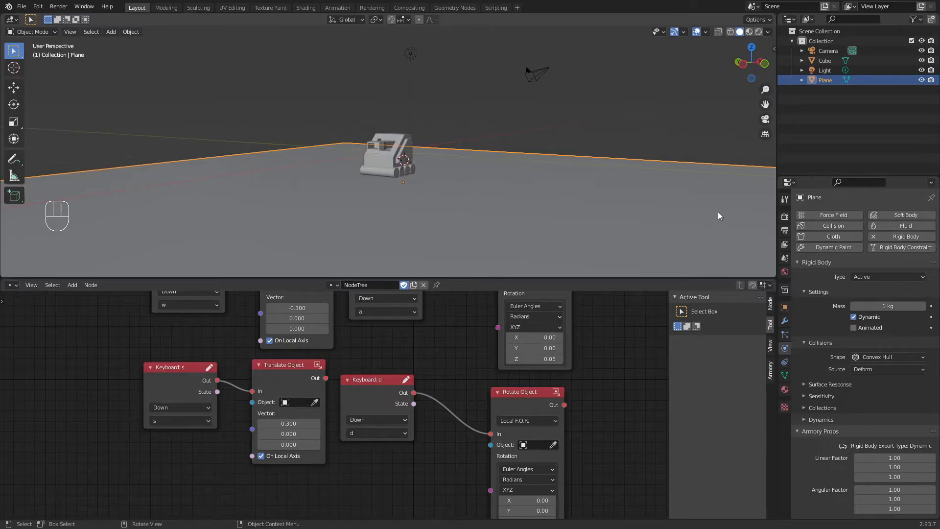
click(871, 277)
click(876, 299)
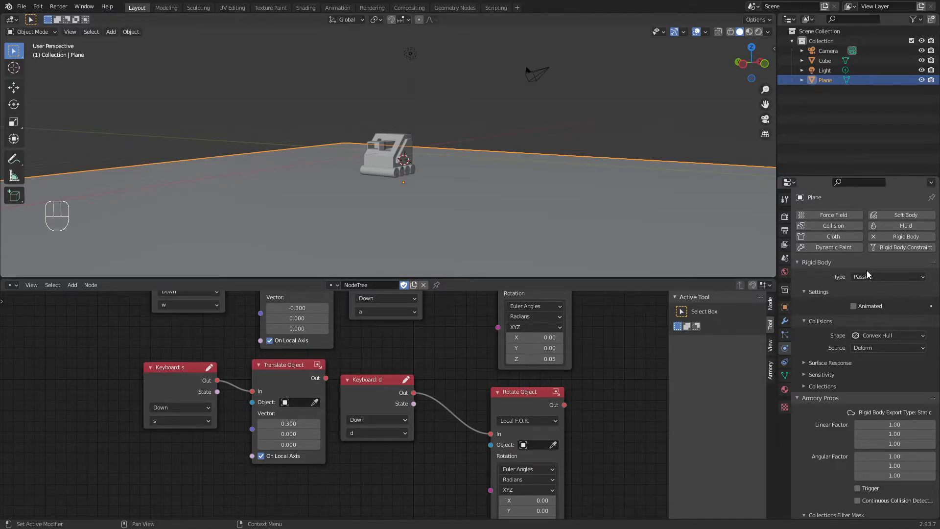
- Select the tank model and rename its object as Tank
click(402, 145)
double_click(818, 59)
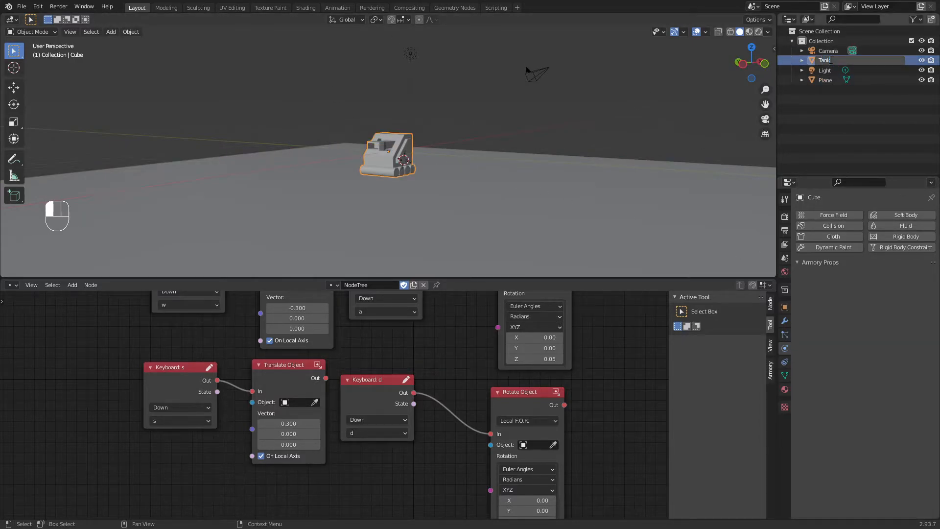
text(Tank)
key(Return)
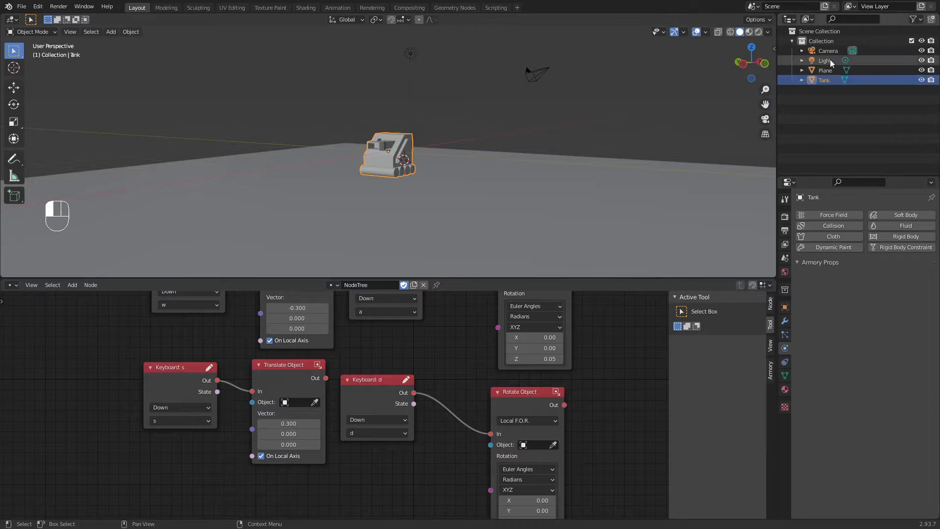
- Add rigid body physics to the tank with the type Active
click(909, 237)
click(879, 277)
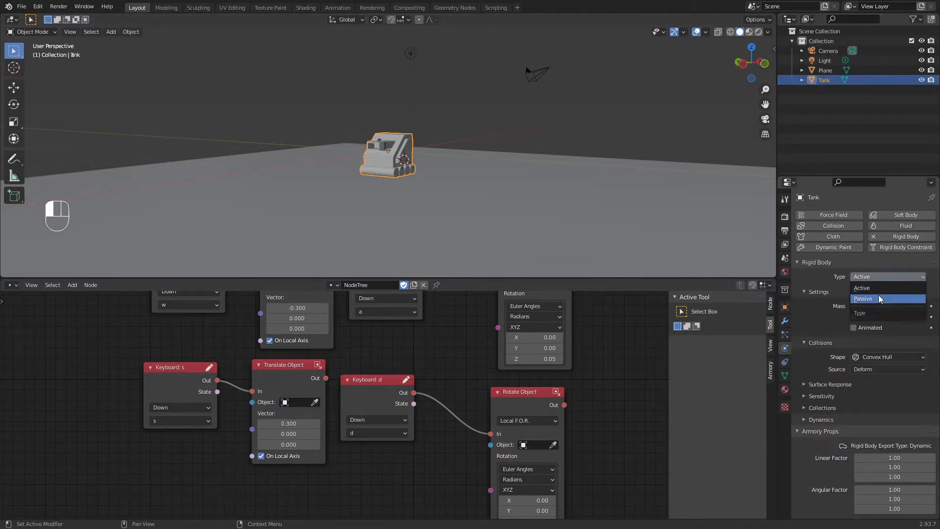
click(879, 297)
click(891, 277)
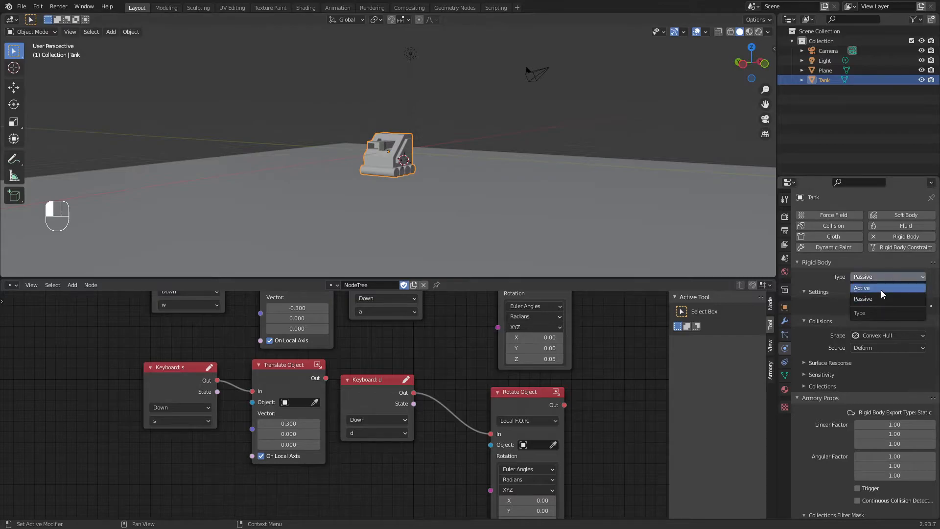
click(881, 289)
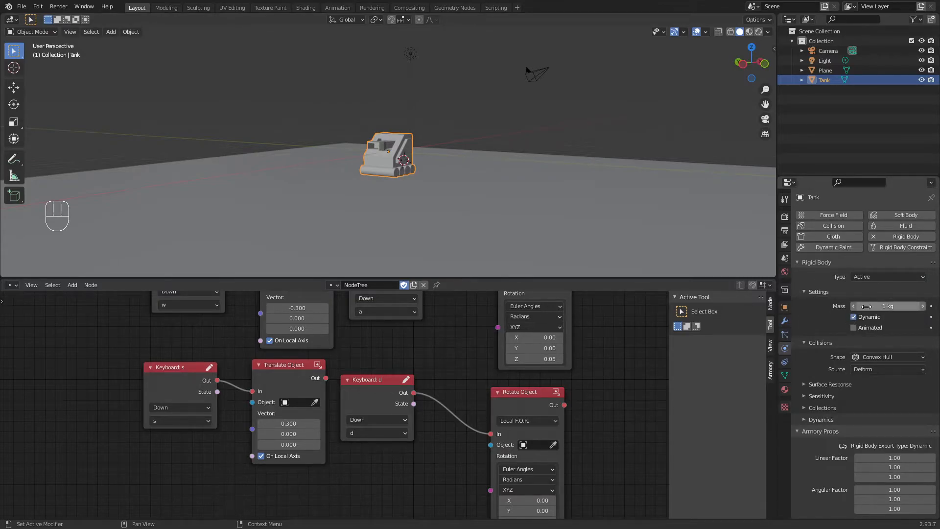
- Set the tank's rigid body collision shape to Box
scroll(440, 130, up, 6)
mouse_move(530, 148)
middle_down()
mouse_move(510, 132)
mouse_move(514, 143)
middle_up()
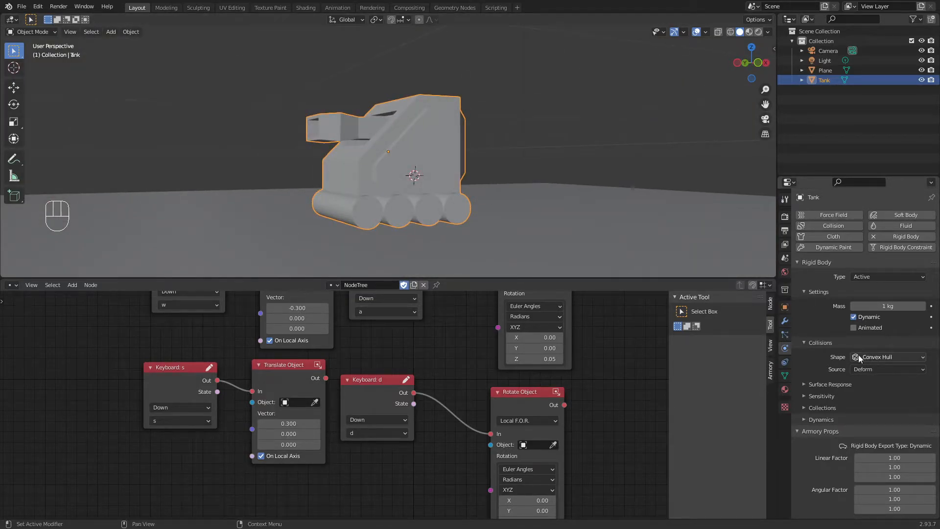
click(889, 358)
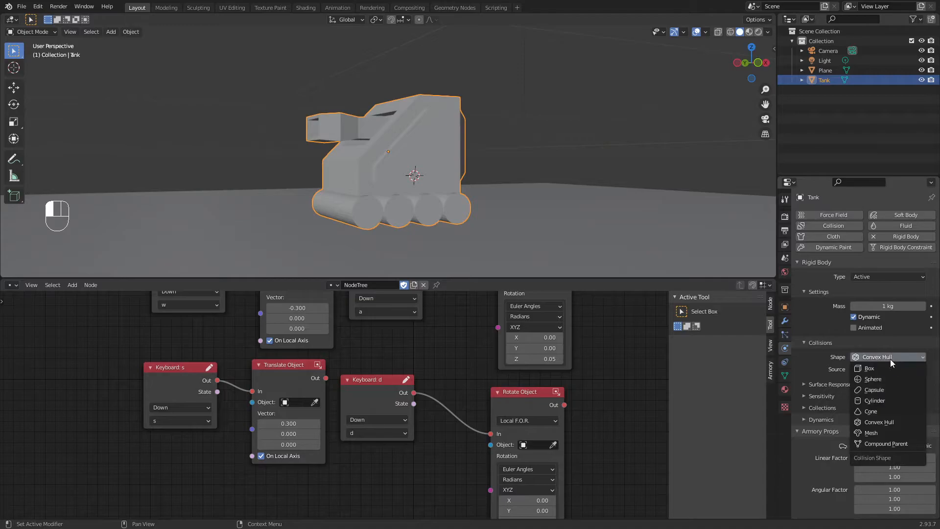
click(891, 368)
mouse_move(548, 181)
middle_down()
mouse_move(448, 154)
mouse_move(522, 161)
mouse_move(460, 148)
mouse_move(529, 146)
mouse_move(470, 123)
mouse_move(374, 123)
mouse_move(437, 130)
mouse_move(437, 115)
mouse_move(451, 125)
mouse_move(429, 143)
mouse_move(308, 126)
middle_up()
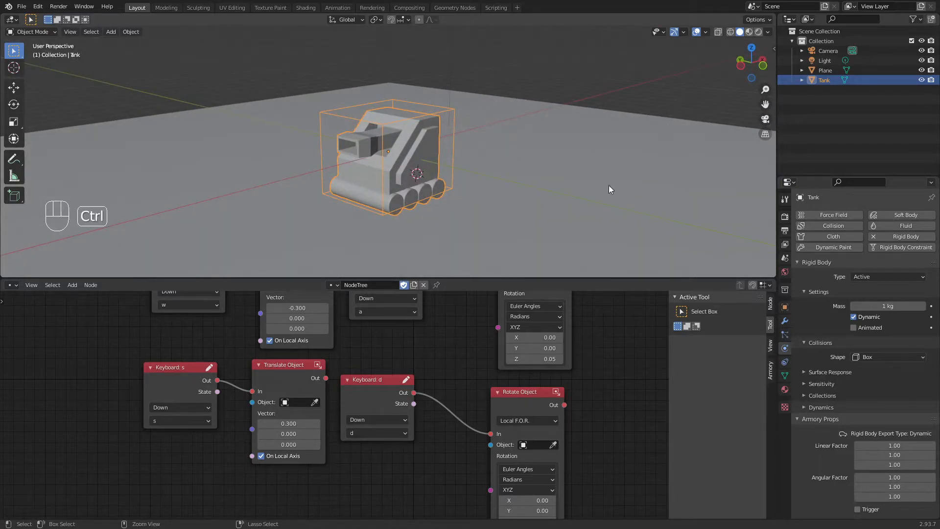
- Save the file, run the game to test driving and turning the tank on the ground, and close the player window
key(ctrl+s)
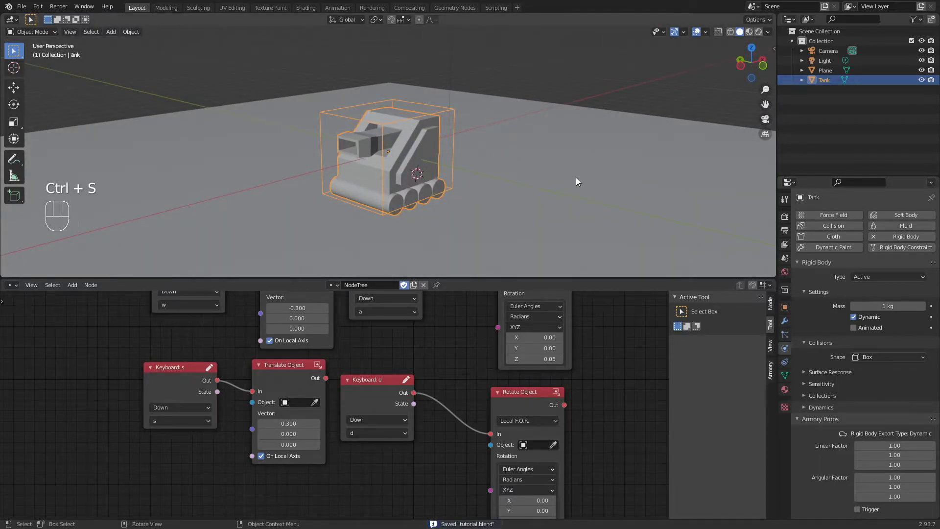
key(F5)
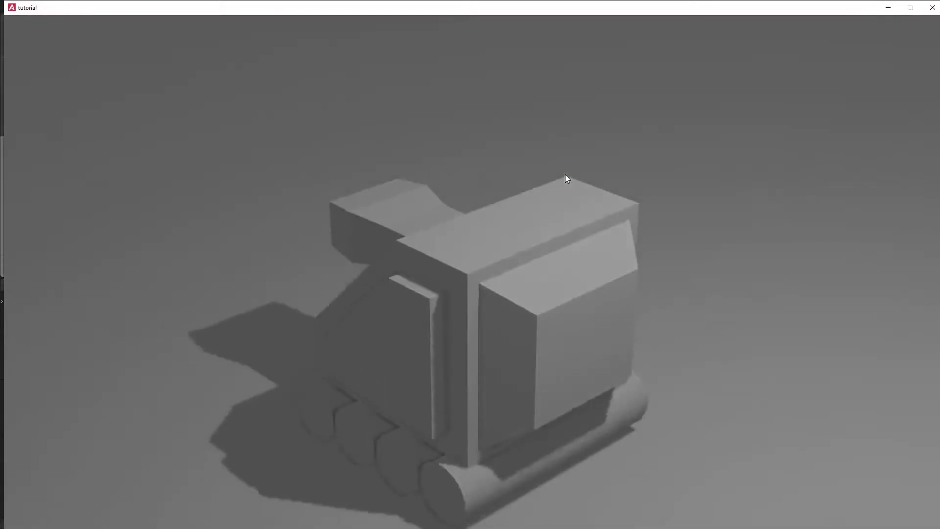
key(d)
key(a)
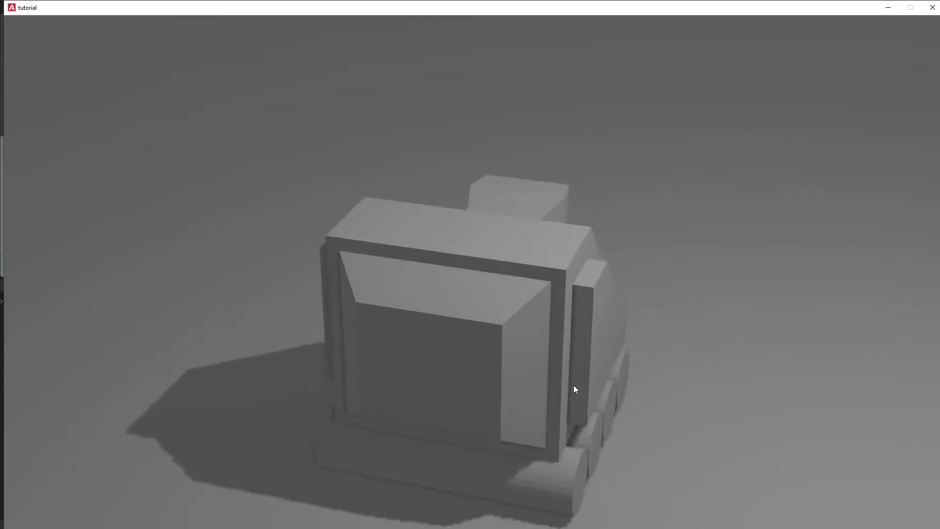
key(w)
key(a)
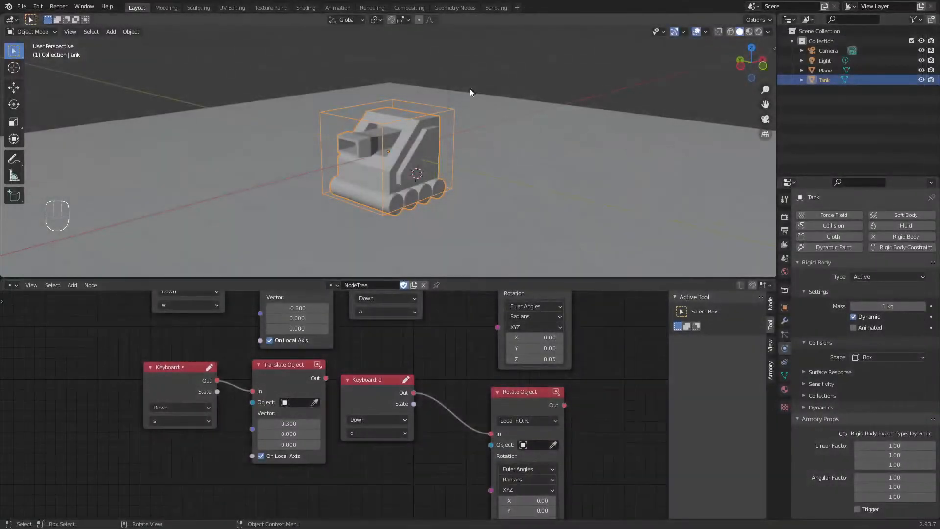
- Align the camera to a high overhead view from behind the tank that frames most of the ground plane
click(594, 93)
middle_drag(595, 92, 287, 187)
scroll(482, 130, down, 4)
scroll(460, 153, down, 3)
scroll(460, 158, up, 3)
scroll(287, 187, down, 3)
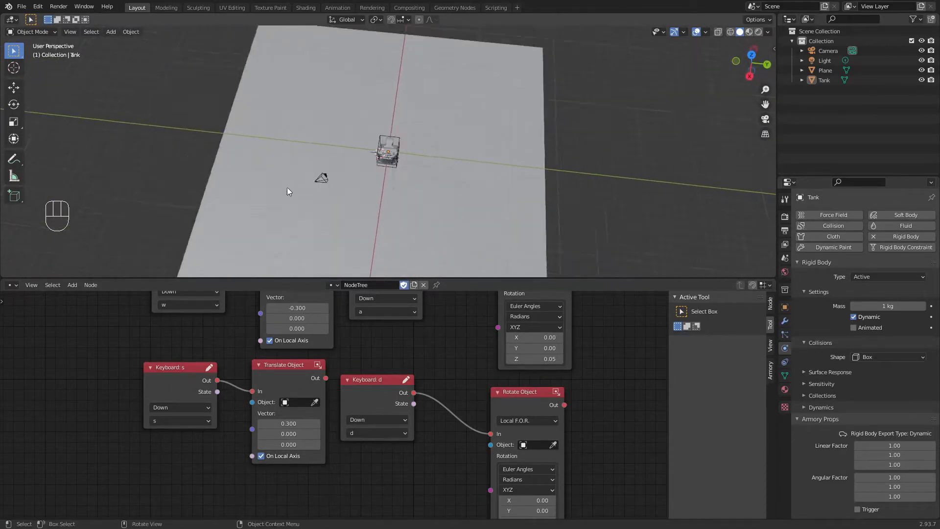
scroll(433, 189, up, 1)
mouse_move(443, 189)
middle_down()
mouse_move(456, 190)
mouse_move(430, 202)
mouse_move(425, 184)
middle_up()
click(327, 183)
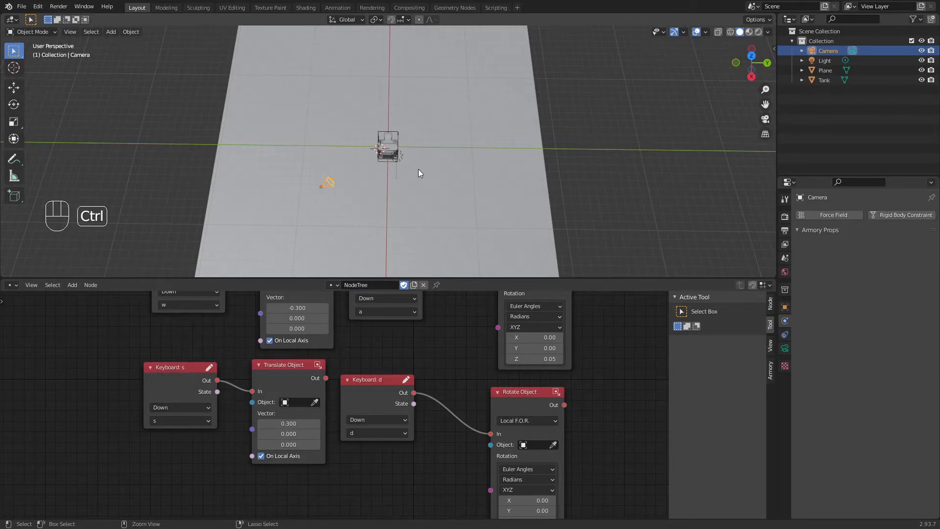
key(ctrl+alt+KP_0)
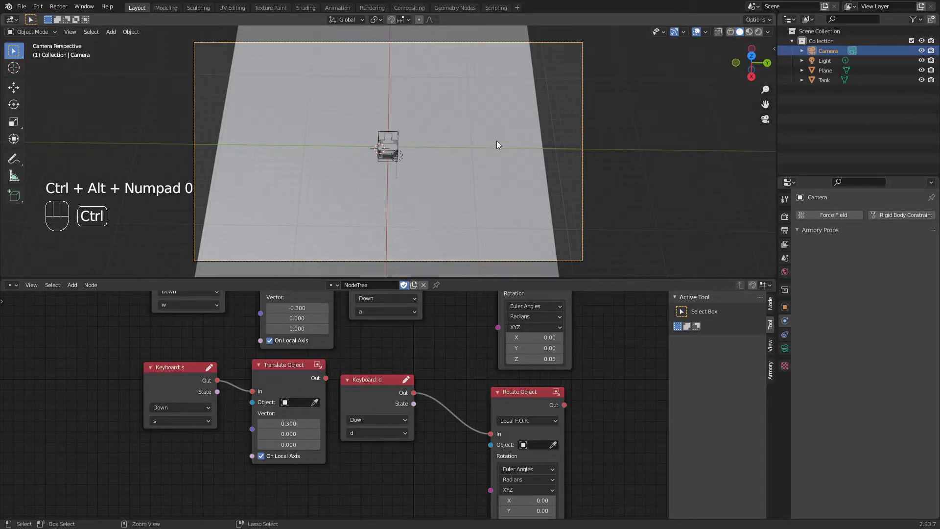
- Save the file, run the game to check the tank from the overhead camera, and close the player window
key(ctrl+s)
key(F5)
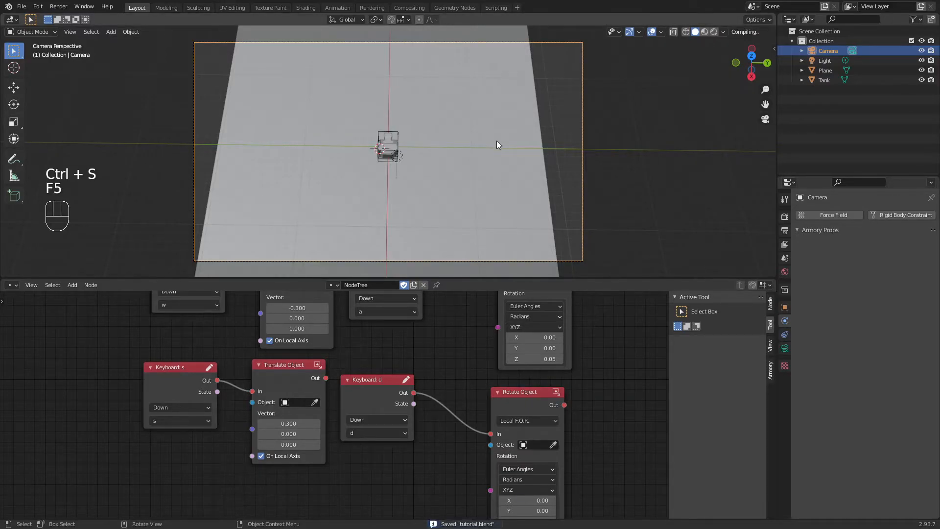
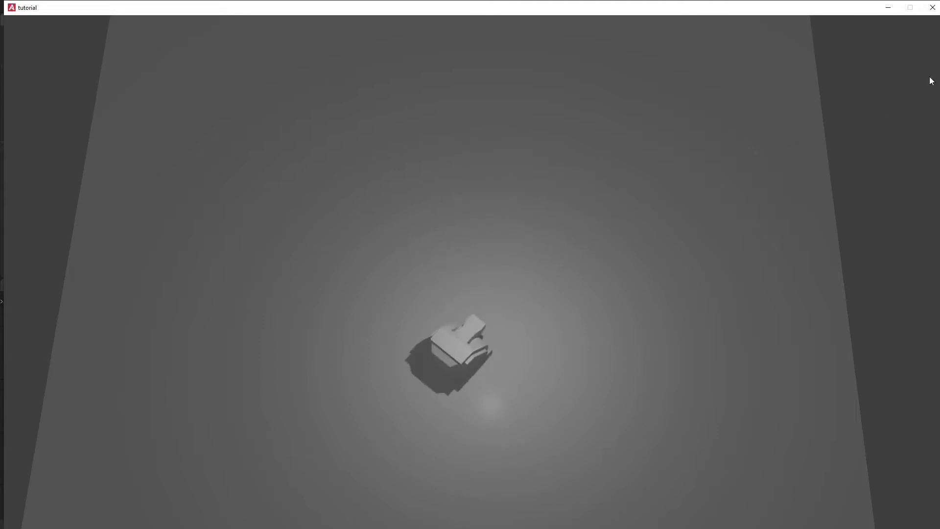
click(932, 7)
- Delete the existing light near the tank
middle_drag(601, 154, 572, 113)
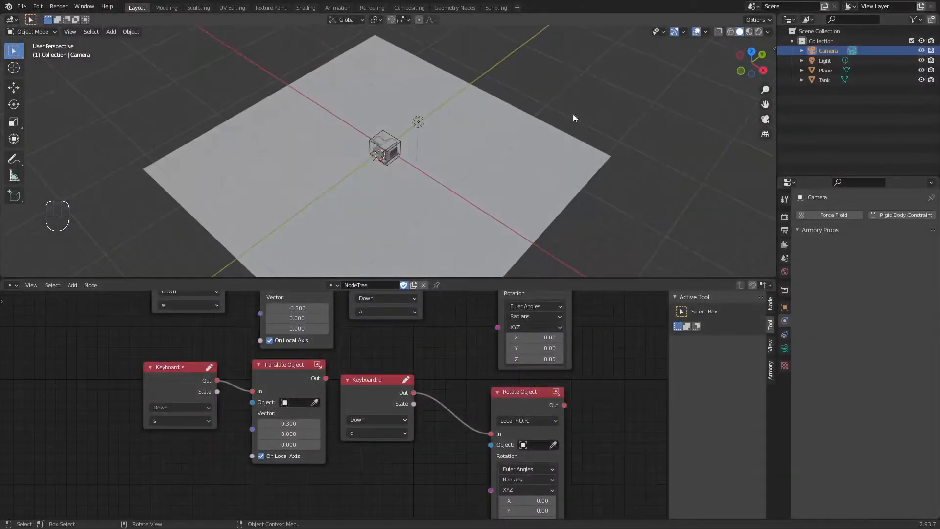
click(417, 120)
key(x)
click(437, 155)
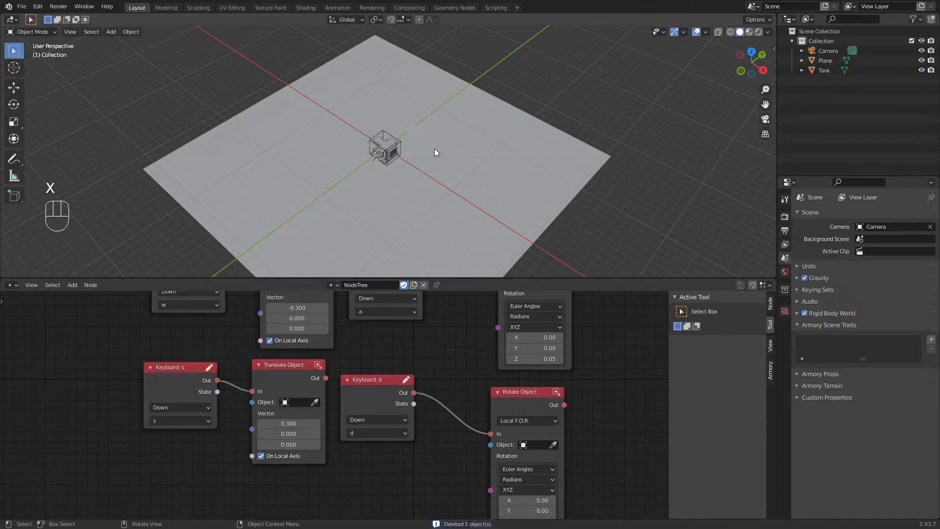
- Add a Sun light and raise it along Z high above the tank
key(shift+a)
mouse_move(426, 125)
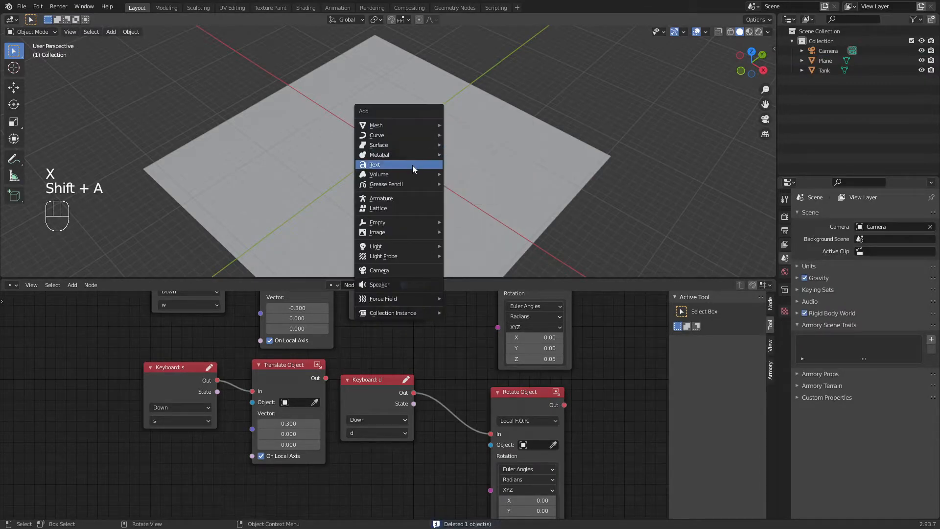
mouse_move(398, 248)
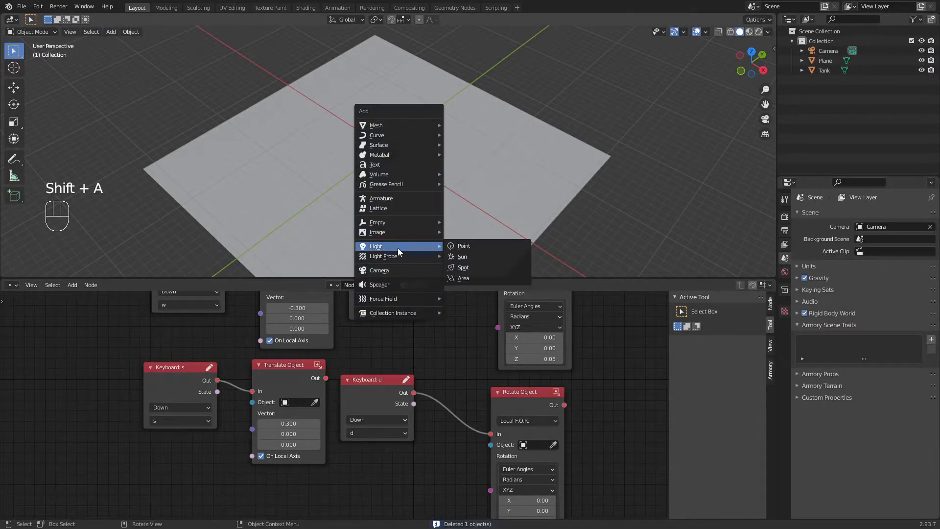
click(473, 257)
key(g)
key(z)
click(440, 74)
middle_drag(461, 84, 452, 131)
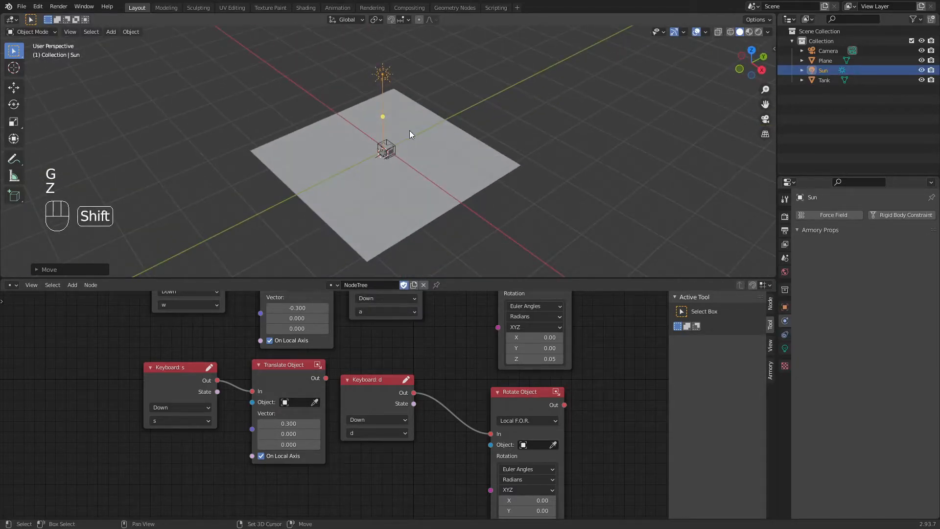
- Aim the sun light at a point on the ground beside the tank, tilting it slightly, and save the file
key(shift+r)
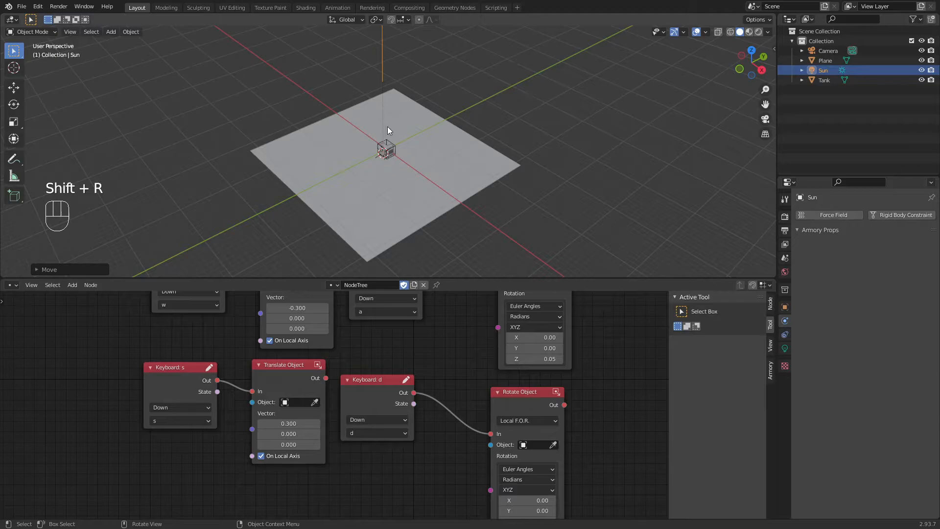
key(ctrl+z)
key(shift+t)
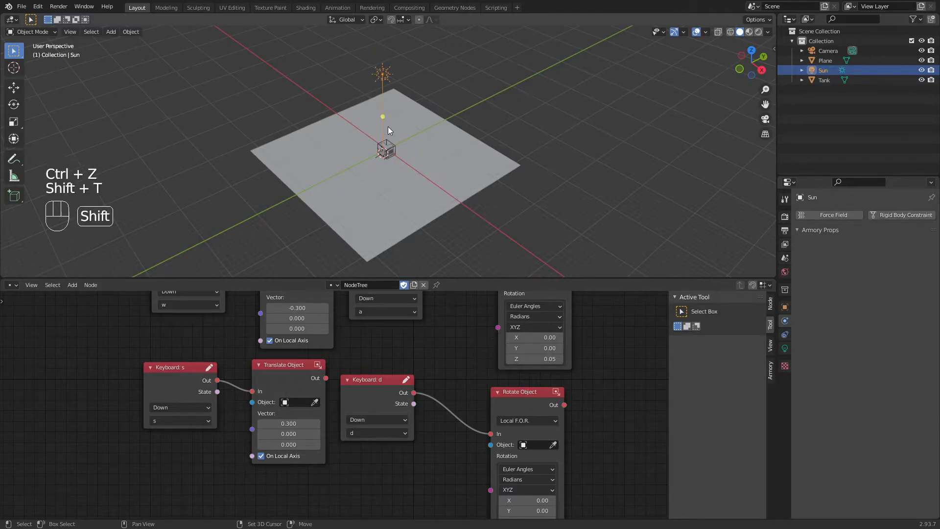
click(365, 145)
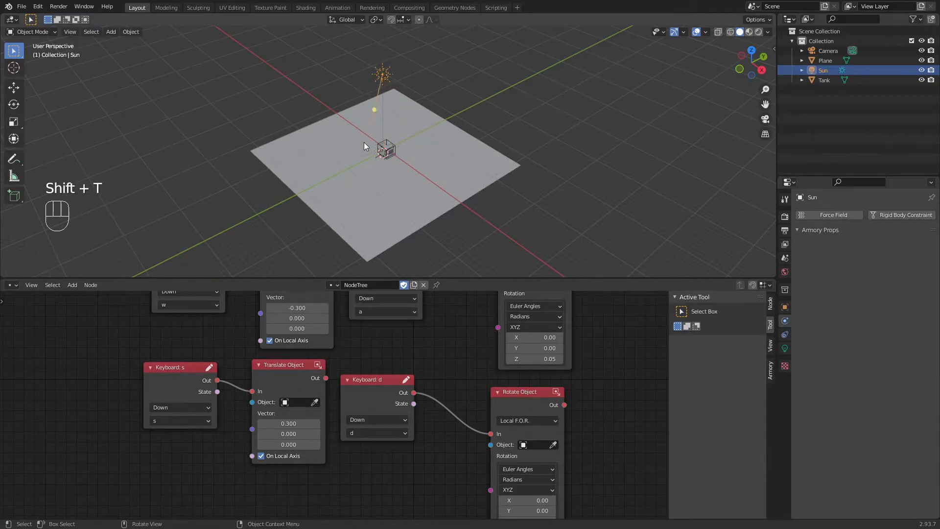
middle_drag(321, 159, 352, 132)
key(ctrl+s)
- Select the tank, make a new copy of its material and name the copy Tank
scroll(351, 131, up, 5)
click(392, 141)
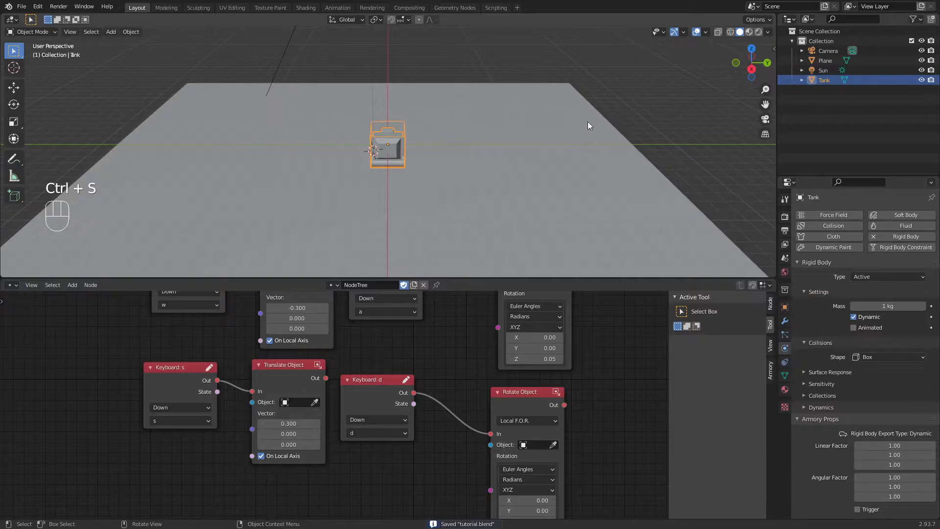
click(784, 389)
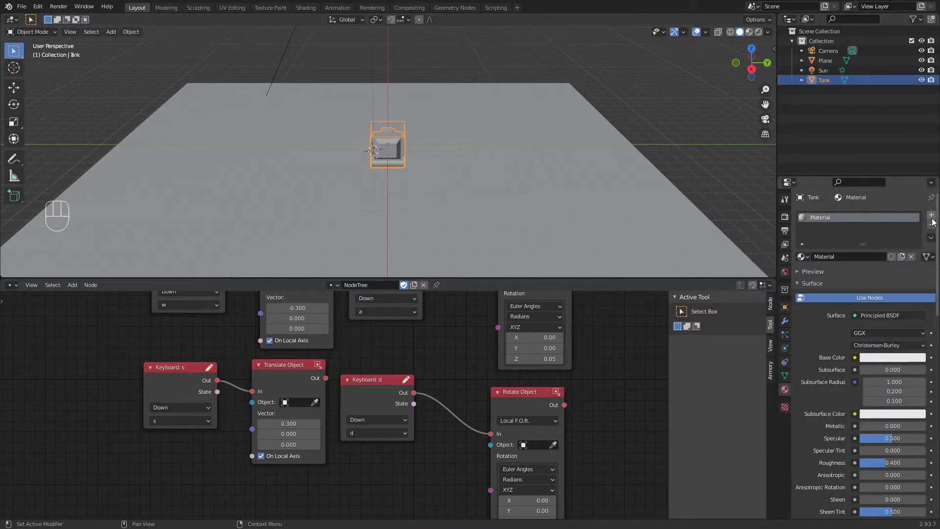
click(901, 257)
click(816, 214)
double_click(818, 214)
text(Tank)
key(Return)
- Set the Tank material's base color to a bright green and reselect the tank in the viewport
click(873, 357)
drag(857, 281, 848, 235)
drag(918, 223, 919, 234)
scroll(447, 130, up, 3)
middle_drag(447, 130, 553, 119)
click(389, 142)
middle_drag(390, 142, 421, 107)
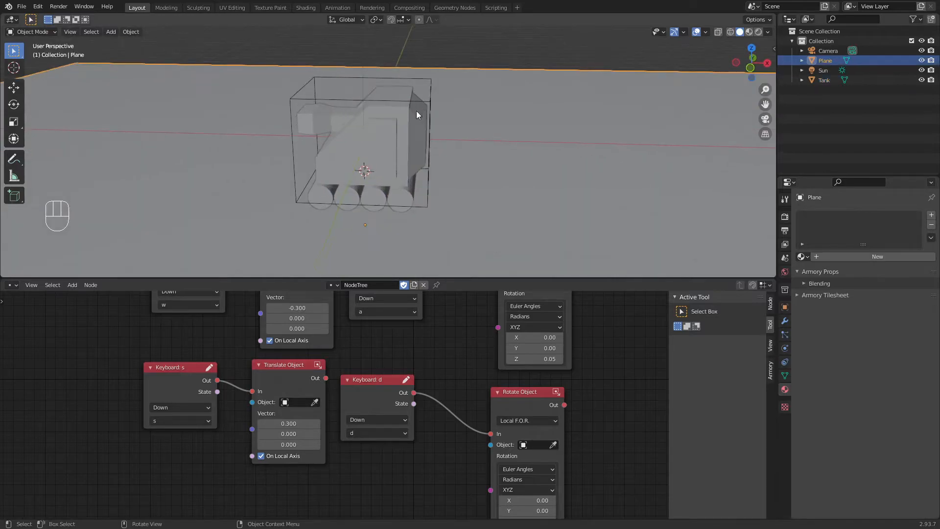
click(375, 146)
middle_drag(375, 146, 454, 128)
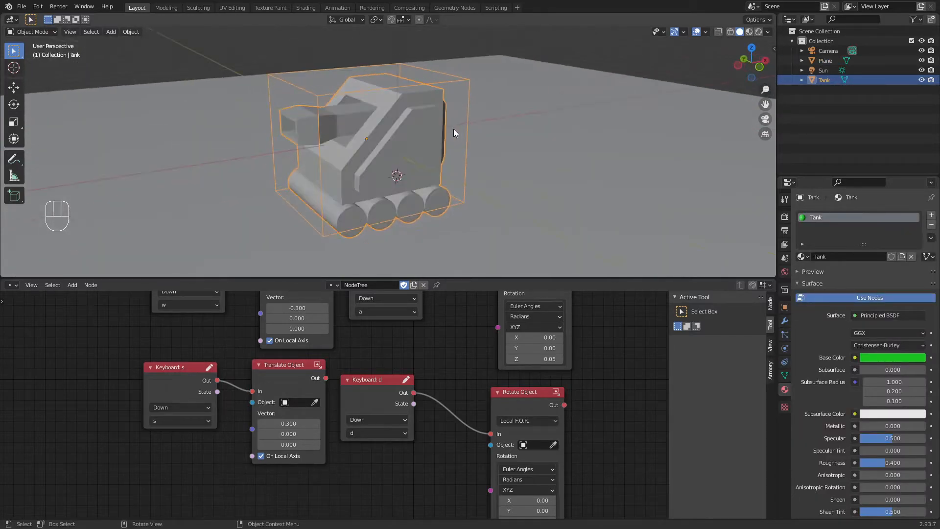
- Save the file and, in Material Preview shading, darken the Tank material's base color to a deeper green
key(ctrl+s)
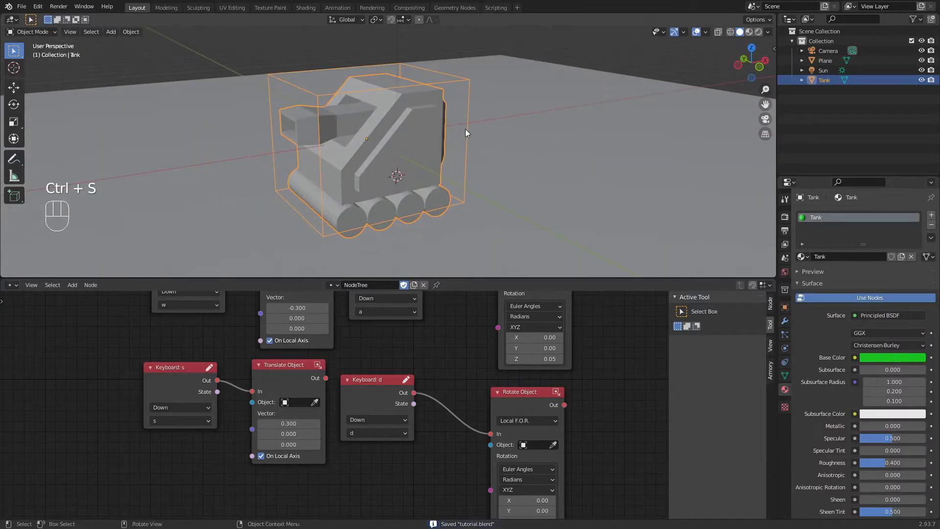
click(750, 31)
scroll(416, 121, down, 4)
middle_drag(509, 123, 453, 137)
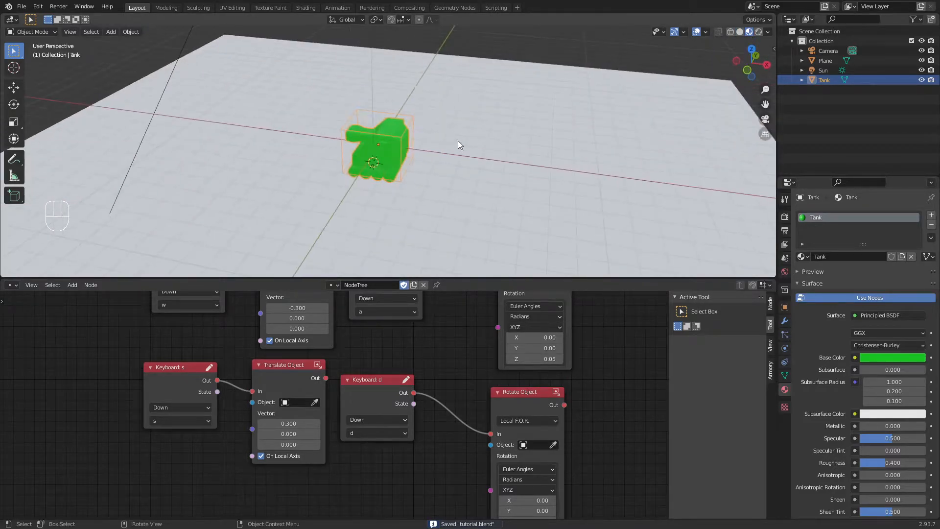
click(892, 357)
drag(919, 241, 919, 255)
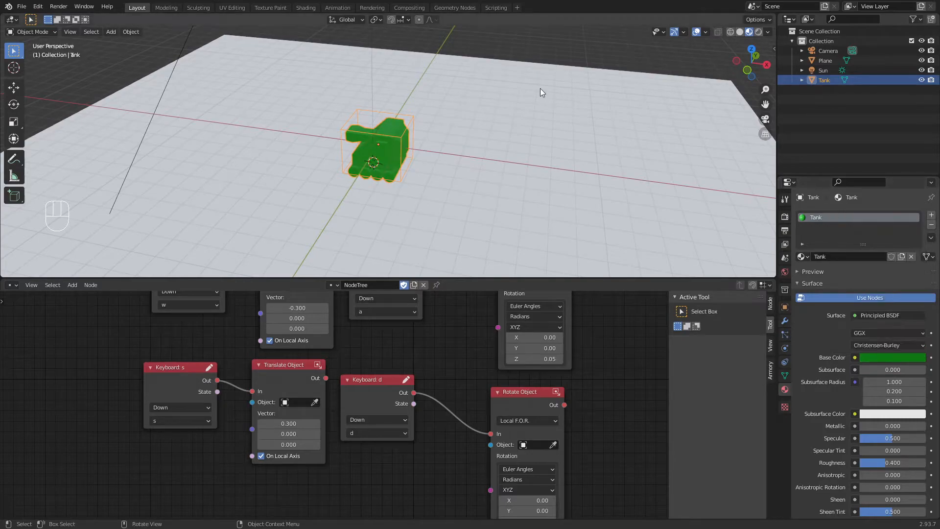
- Select the ground plane and give it a new material
click(578, 153)
scroll(578, 155, down, 6)
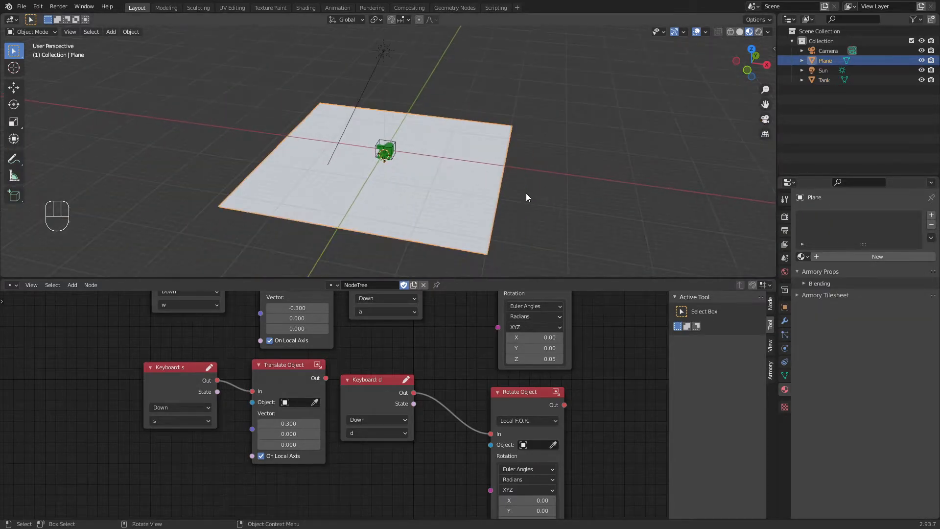
middle_drag(460, 222, 433, 201)
scroll(433, 198, up, 2)
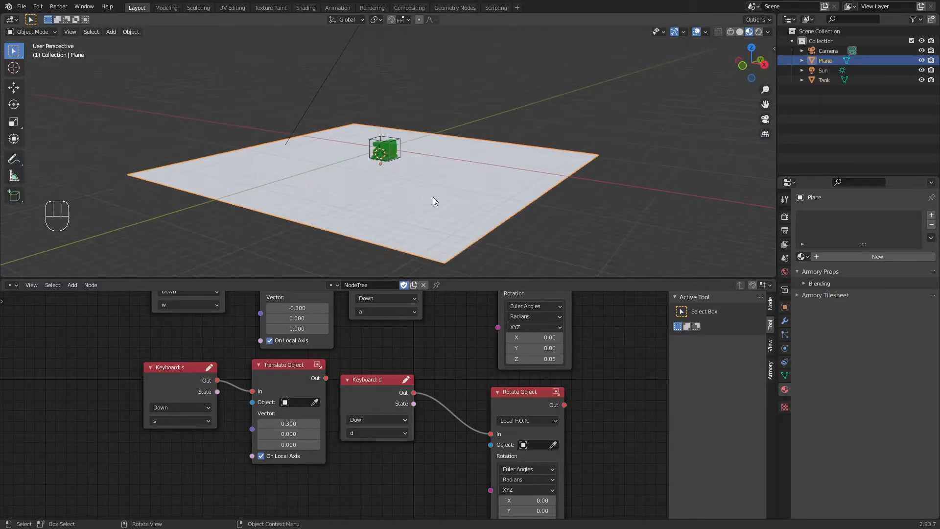
click(868, 257)
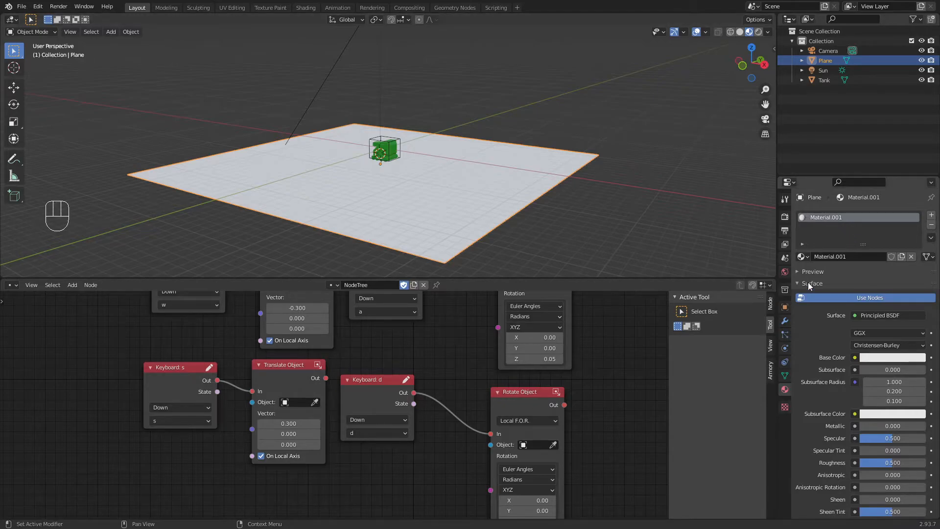
- Try the UV, Logic Node and Texture Node editors in the lower area for editing the plane's material
click(11, 285)
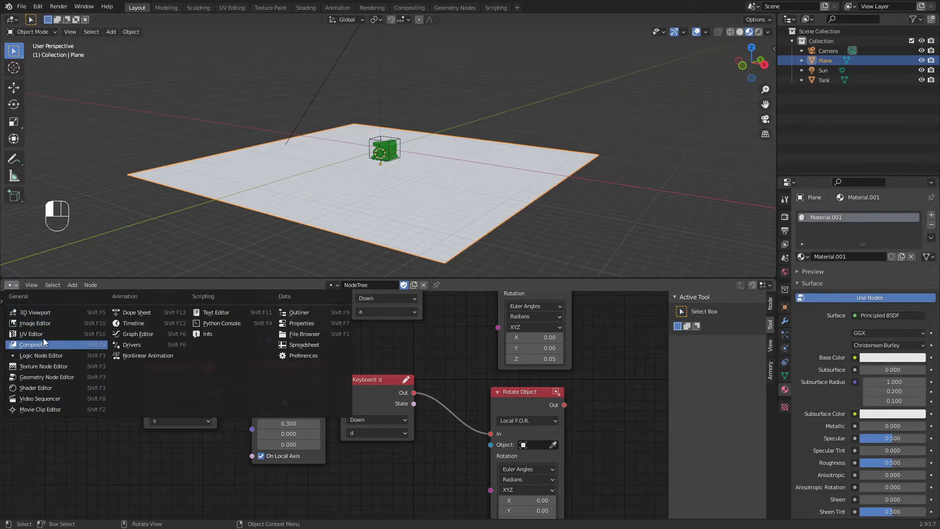
click(45, 333)
click(10, 285)
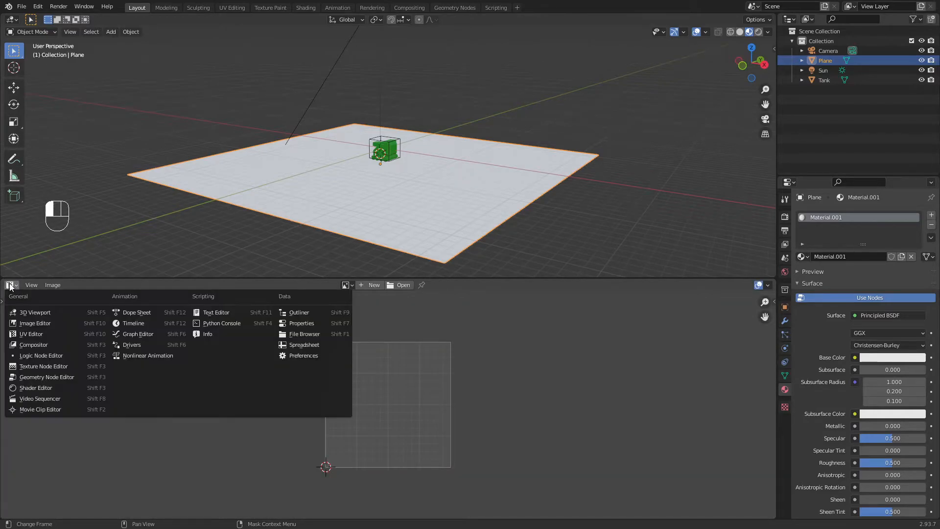
click(48, 366)
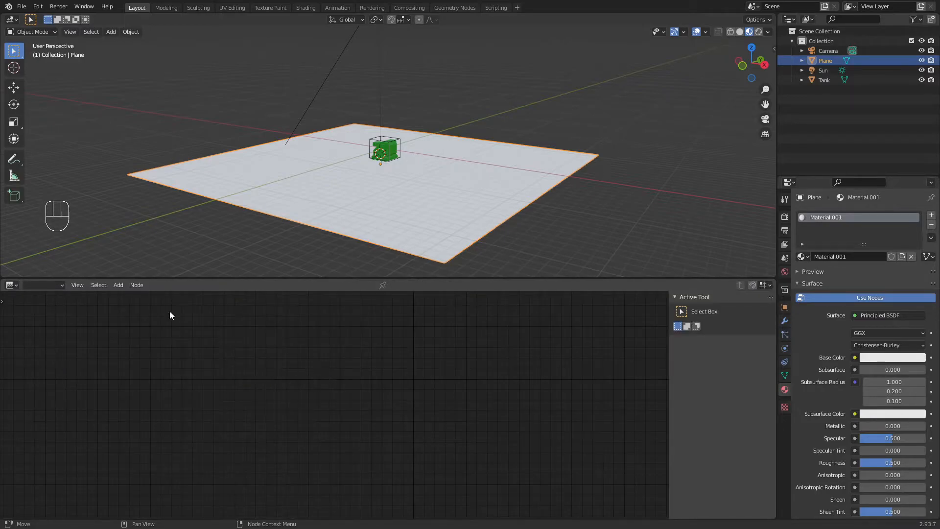
click(11, 285)
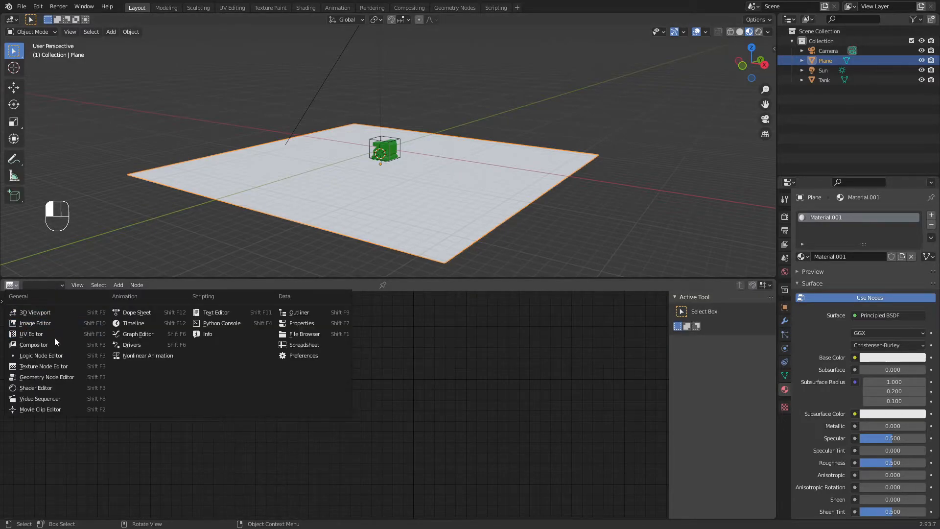
click(49, 359)
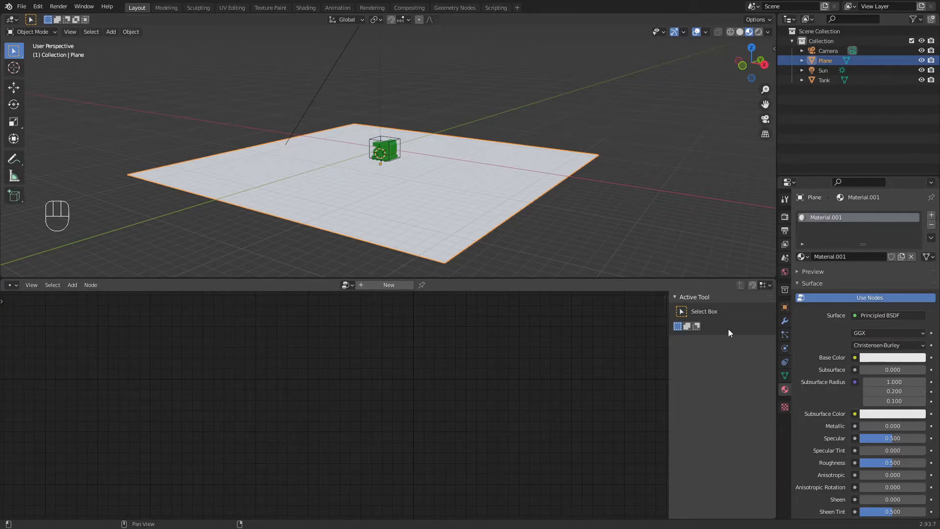
click(11, 285)
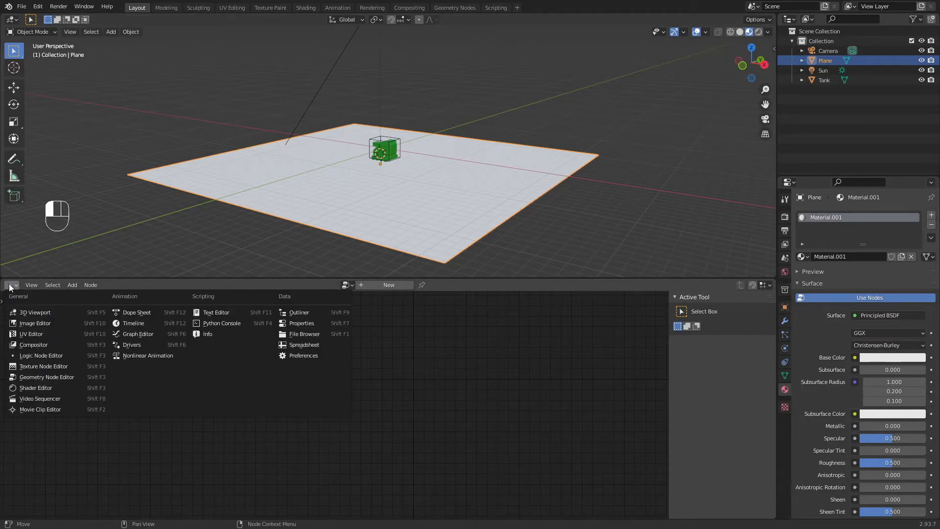
click(33, 367)
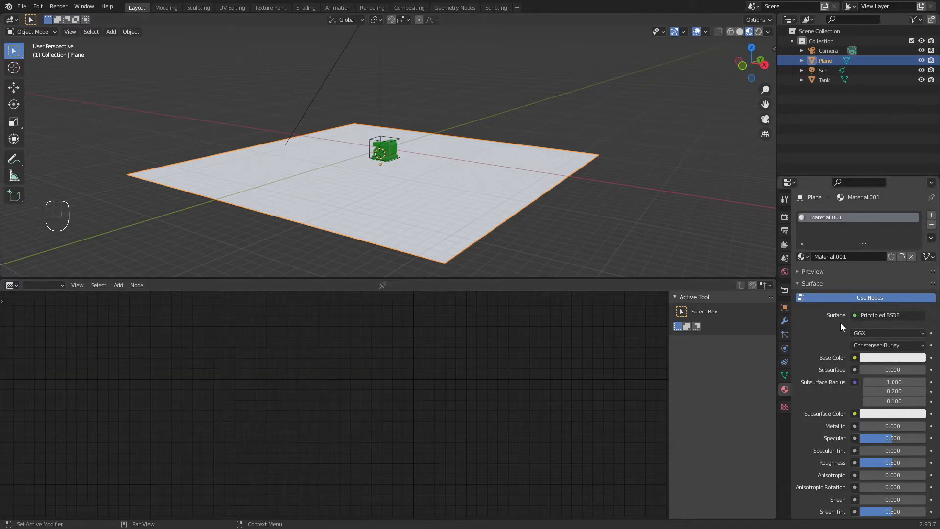
- Set the Texture Node Editor's texture type to World
scroll(554, 184, up, 4)
mouse_move(554, 184)
middle_down()
mouse_move(580, 189)
mouse_move(557, 198)
middle_up()
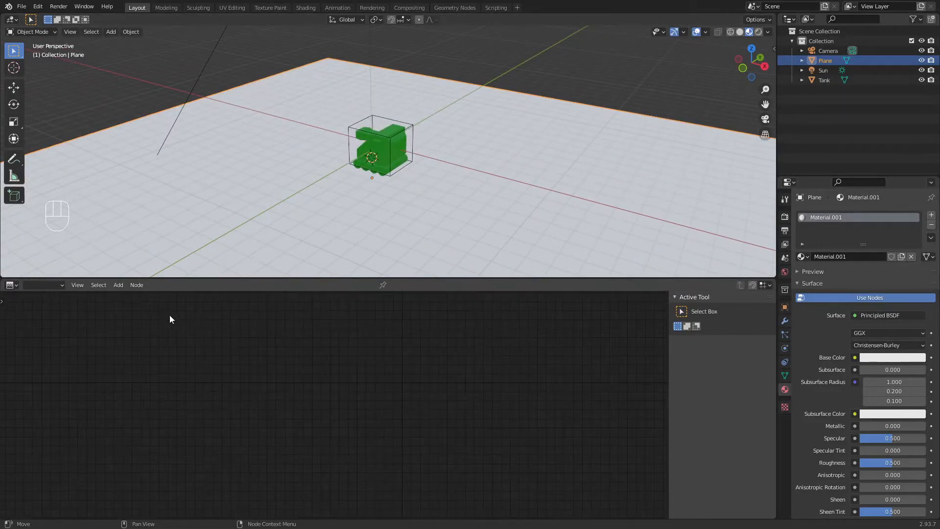
click(77, 285)
click(54, 285)
click(54, 296)
click(52, 284)
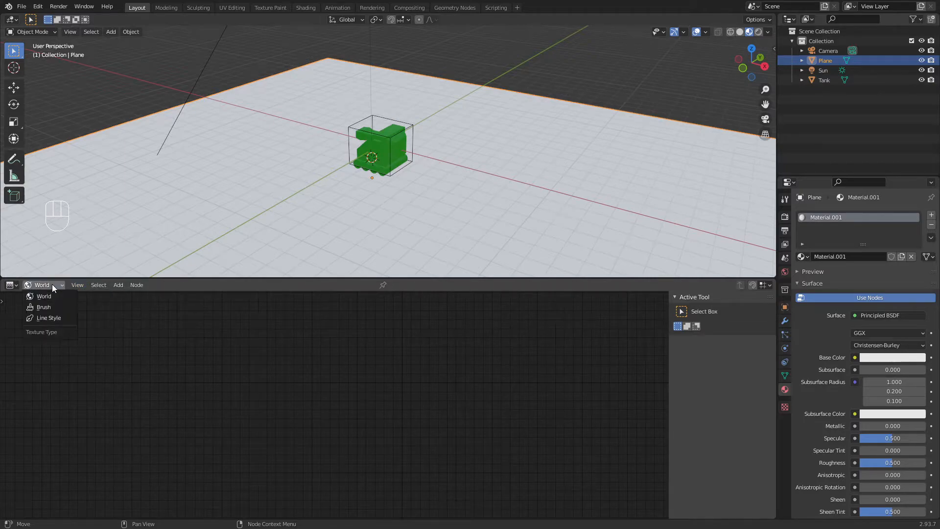
click(49, 287)
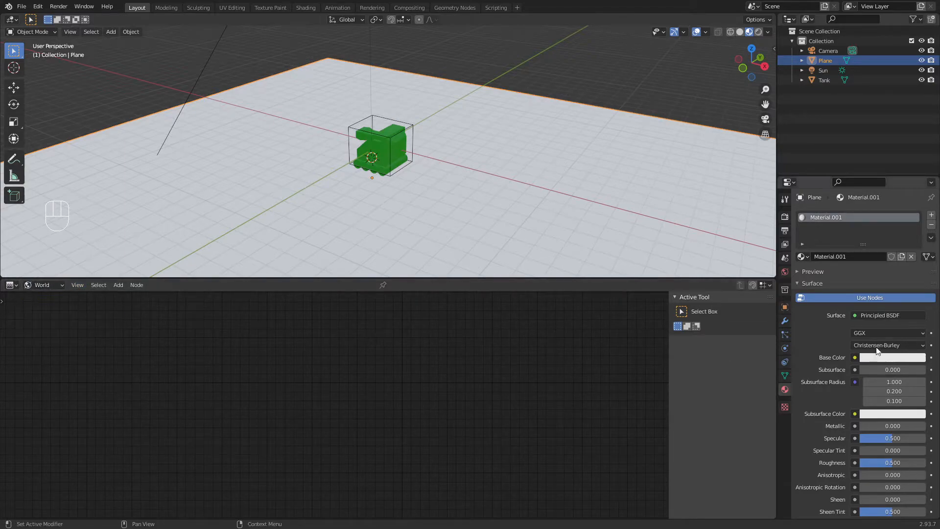
click(11, 284)
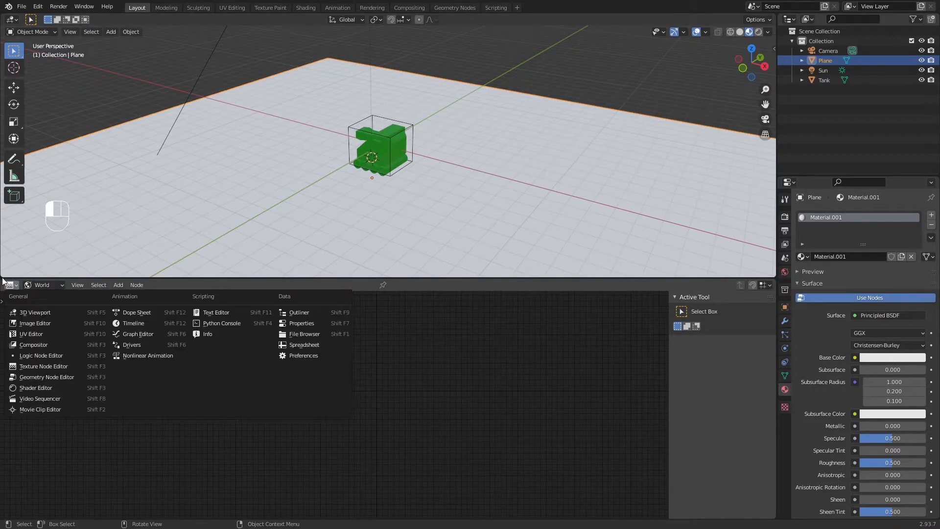
click(2, 281)
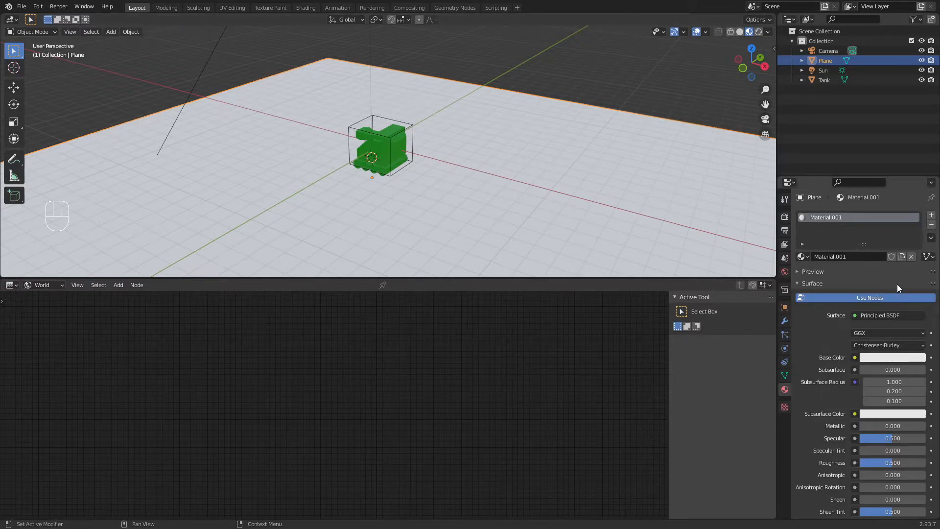
- Try an orange subsurface color on the plane's material and undo it
click(885, 296)
click(886, 297)
scroll(828, 330, down, 2)
scroll(827, 331, up, 2)
click(884, 414)
drag(875, 299, 864, 335)
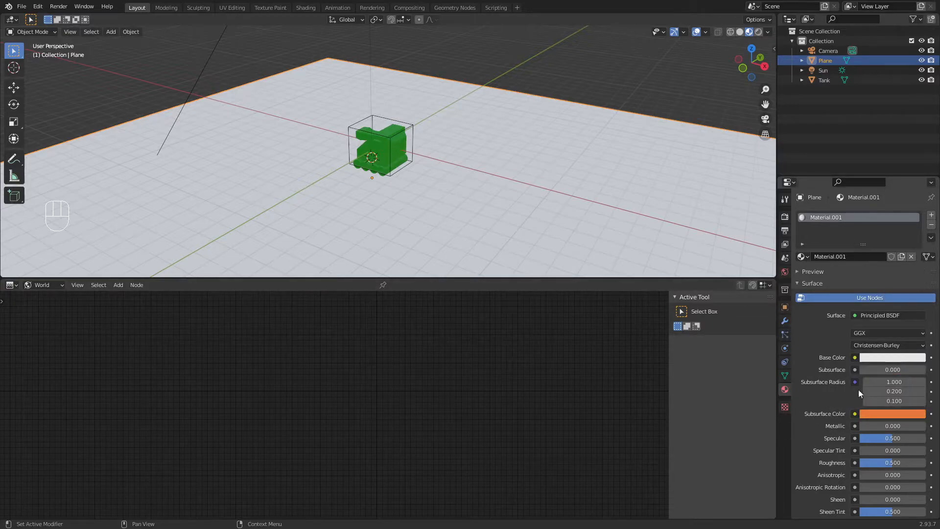
key(ctrl+z)
- Try a light orange base color on the plane's material
click(881, 357)
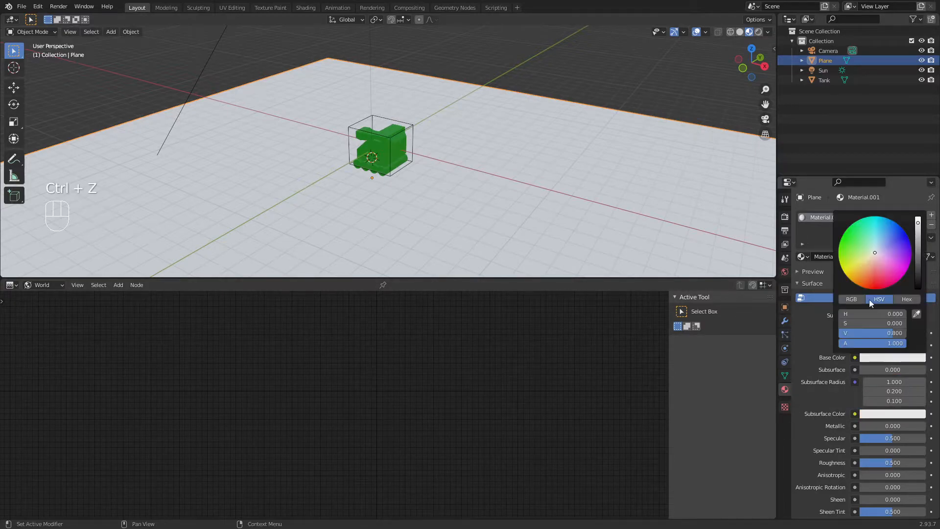
drag(872, 265, 870, 269)
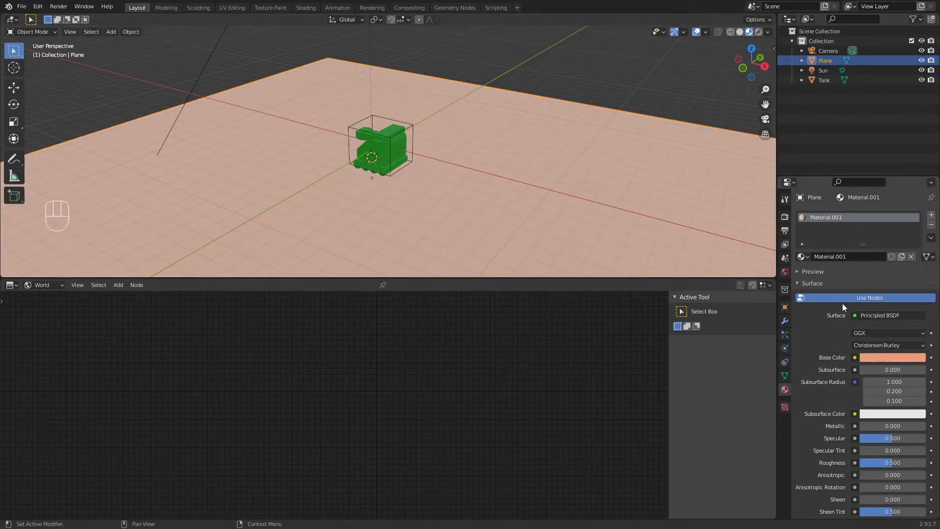
click(876, 316)
click(886, 358)
key(ctrl+c)
key(ctrl+c)
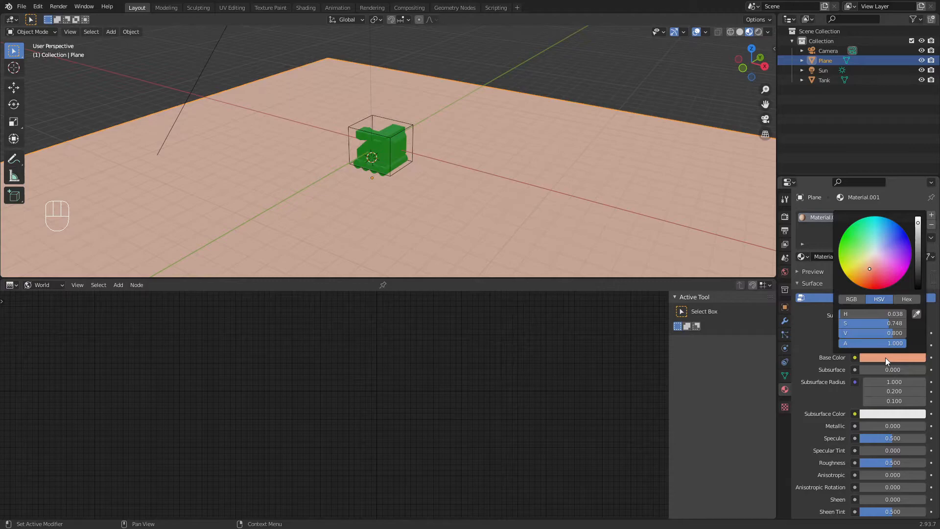
- Undo the plane's base color change and leave Use Nodes enabled for its material
key(ctrl+z)
key(ctrl+z)
key(ctrl+z)
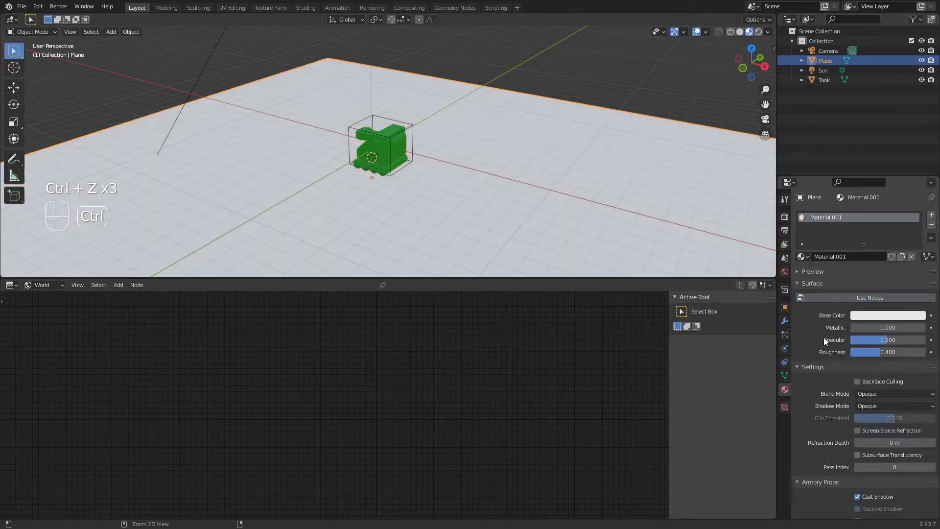
key(ctrl+shift+z)
click(834, 297)
click(834, 297)
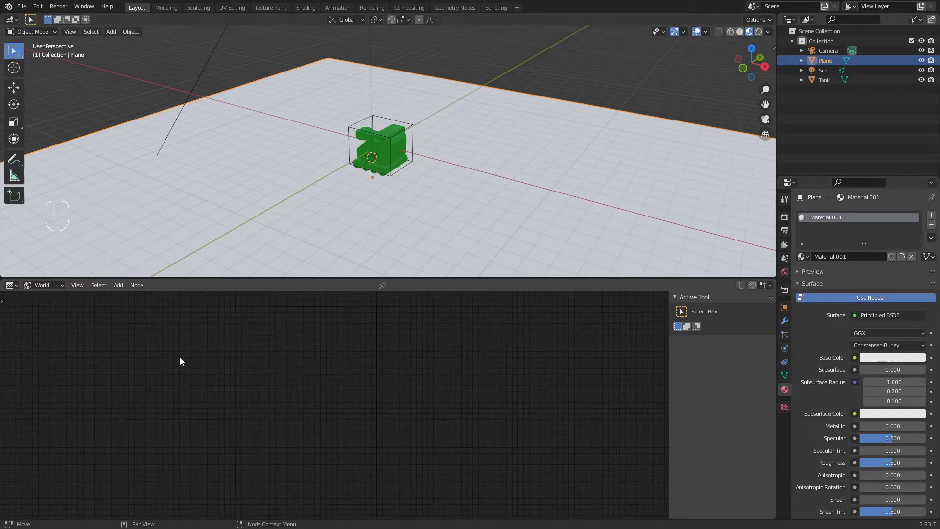
- Try the Brush texture type and switch the Texture Node Editor to Line Style
drag(3, 302, 59, 303)
click(40, 285)
click(39, 305)
click(47, 284)
click(43, 318)
- Try the Geometry Node Editor and the UV Editor in the lower area
click(12, 285)
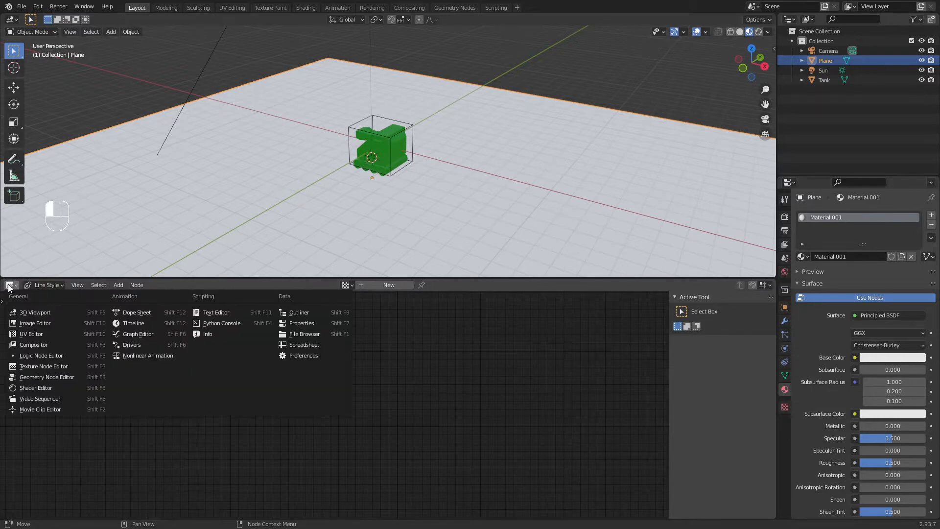
click(66, 376)
click(18, 285)
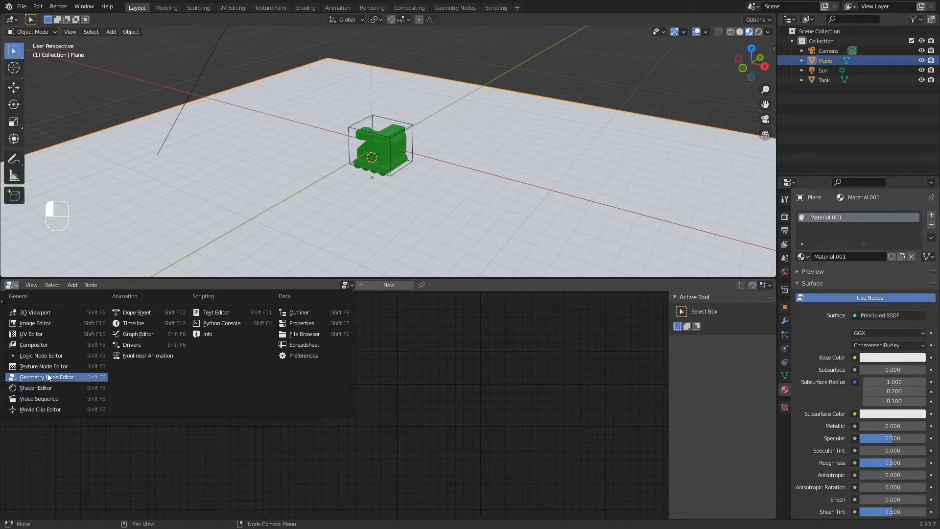
click(48, 331)
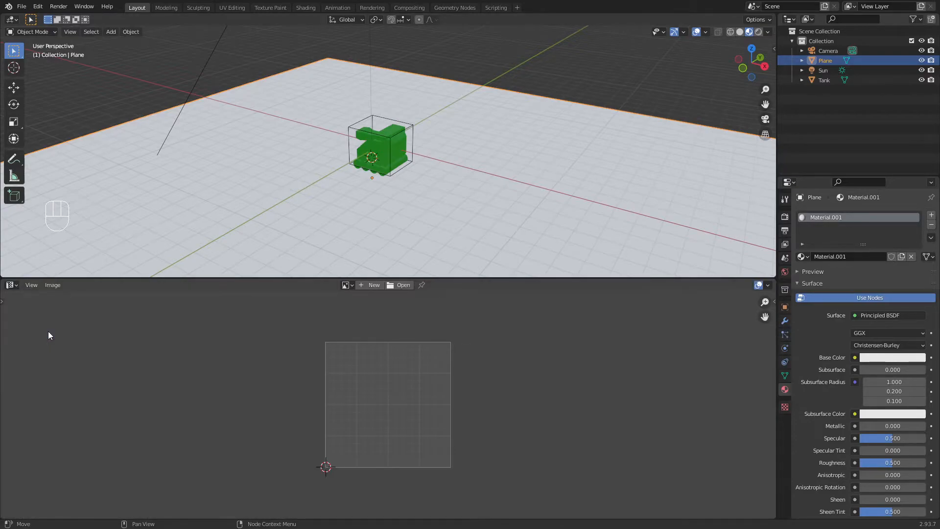
- Create a new Line Style texture in the Texture Node Editor and enable its nodes
click(11, 285)
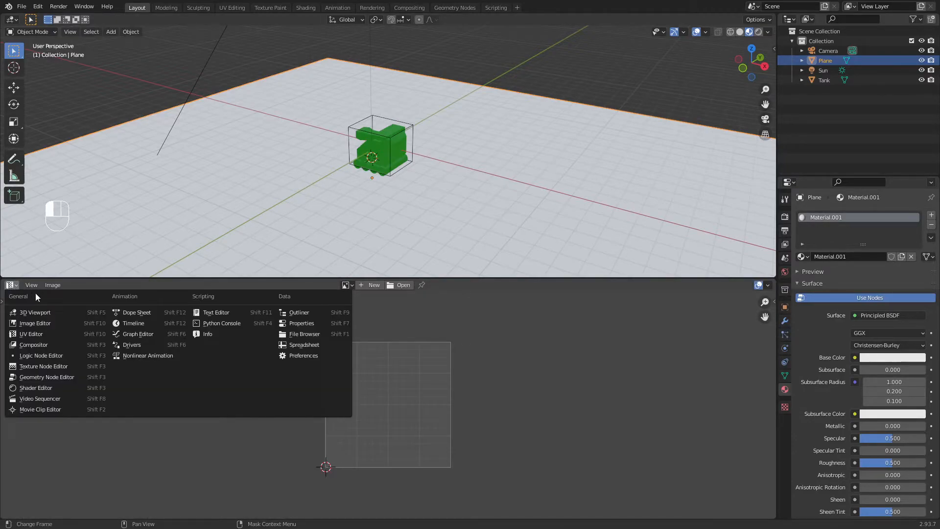
click(45, 367)
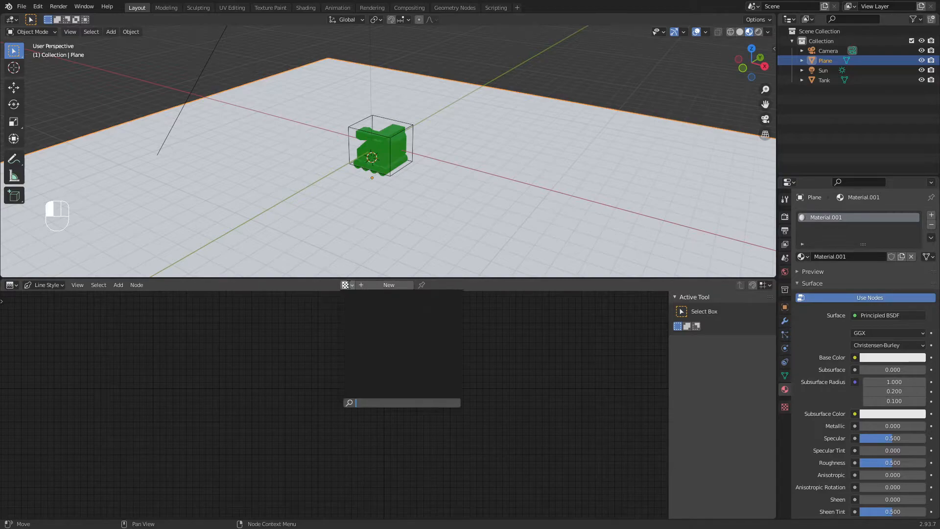
click(367, 286)
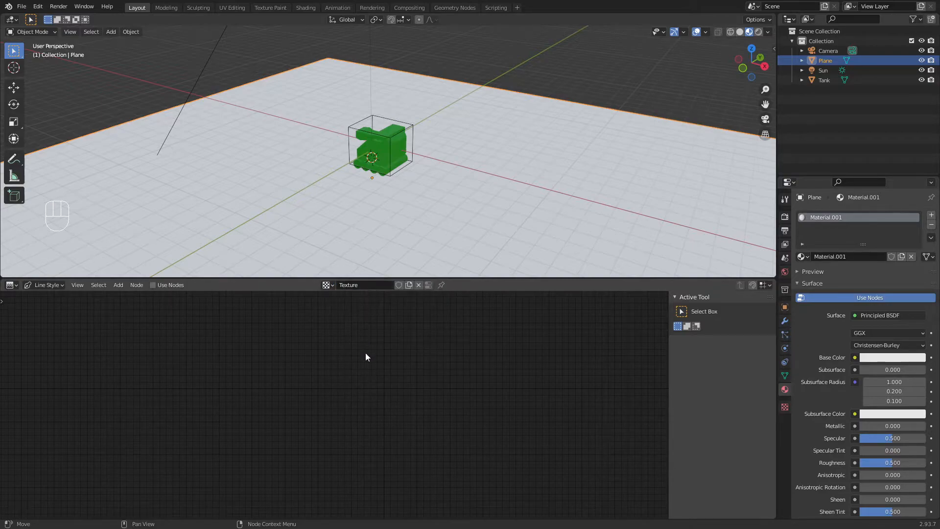
scroll(380, 357, down, 1)
click(152, 285)
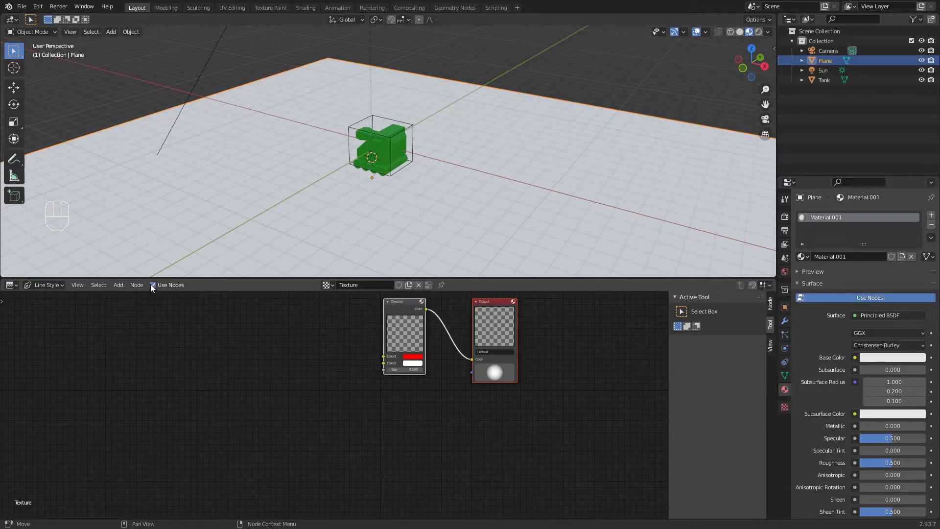
- Expand the plane material's preview and open the material's node tree in the Shader Editor
click(10, 285)
click(55, 344)
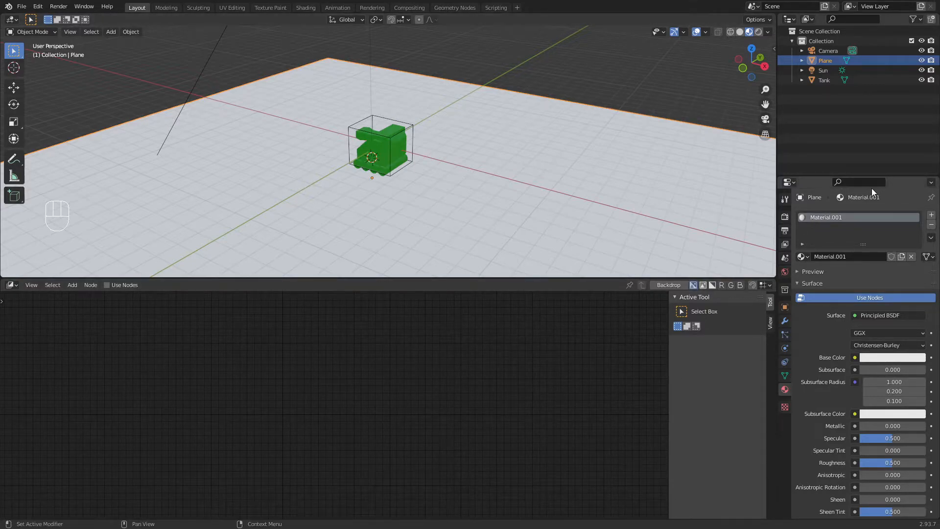
click(815, 272)
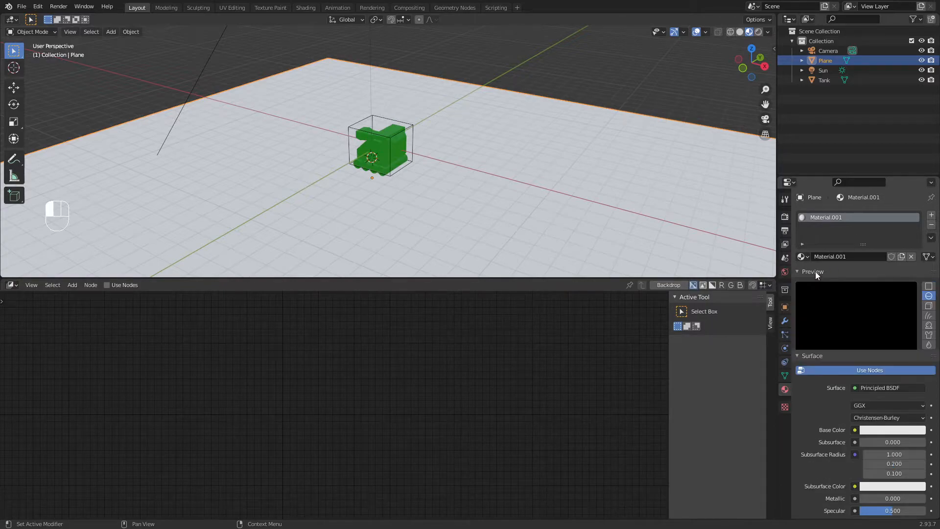
click(928, 257)
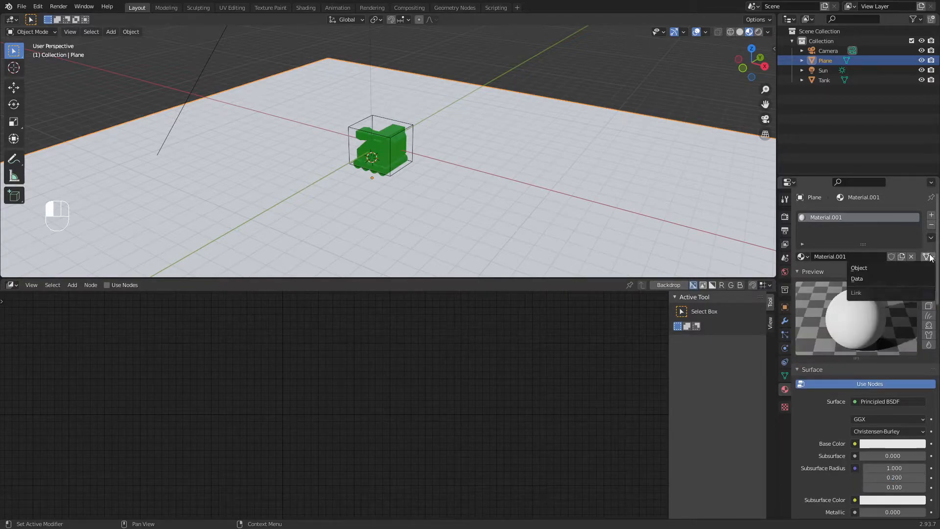
click(13, 286)
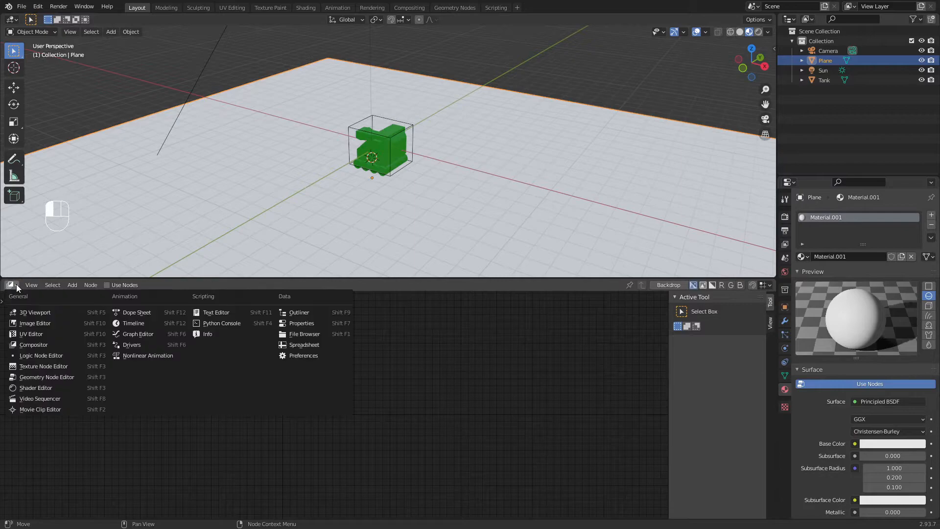
click(35, 388)
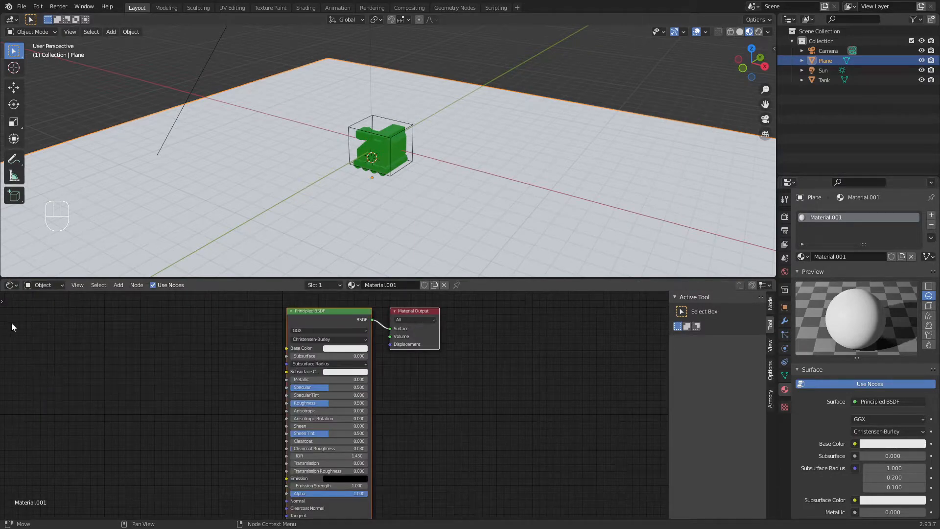
click(12, 285)
click(48, 356)
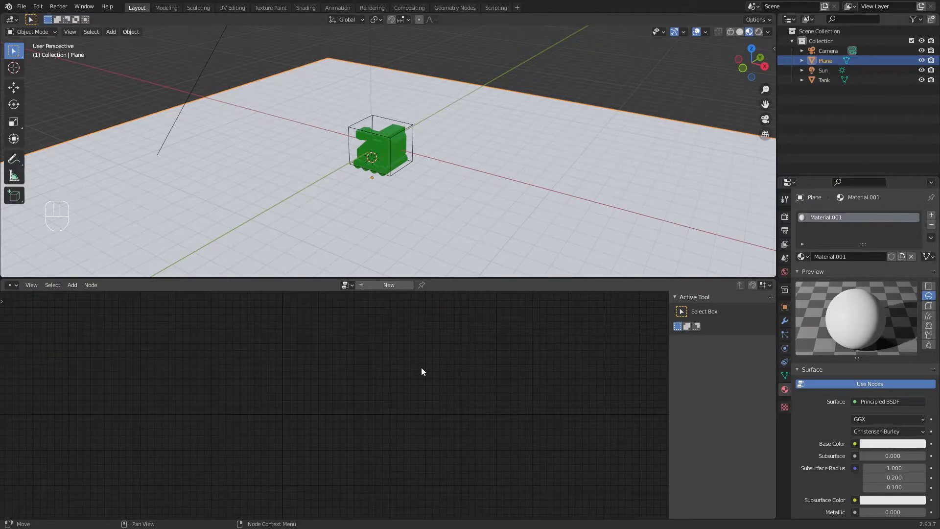
click(393, 142)
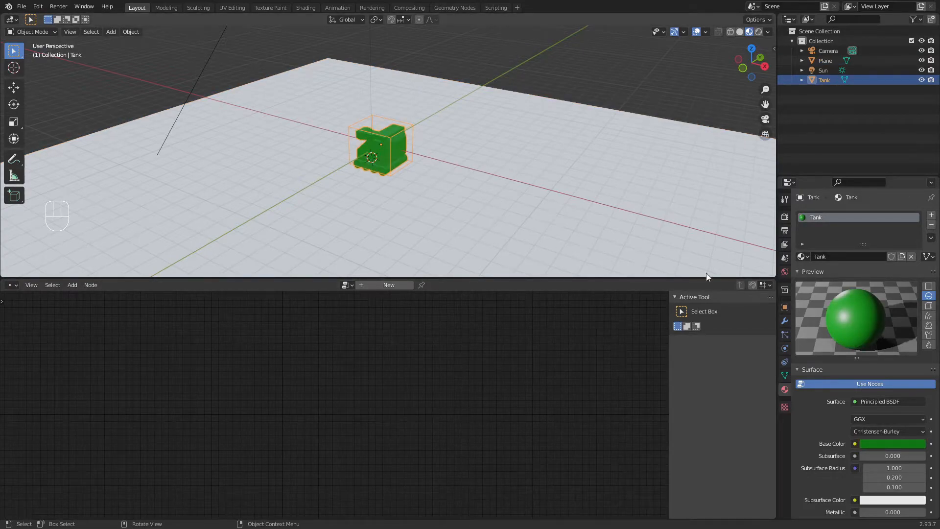
click(417, 190)
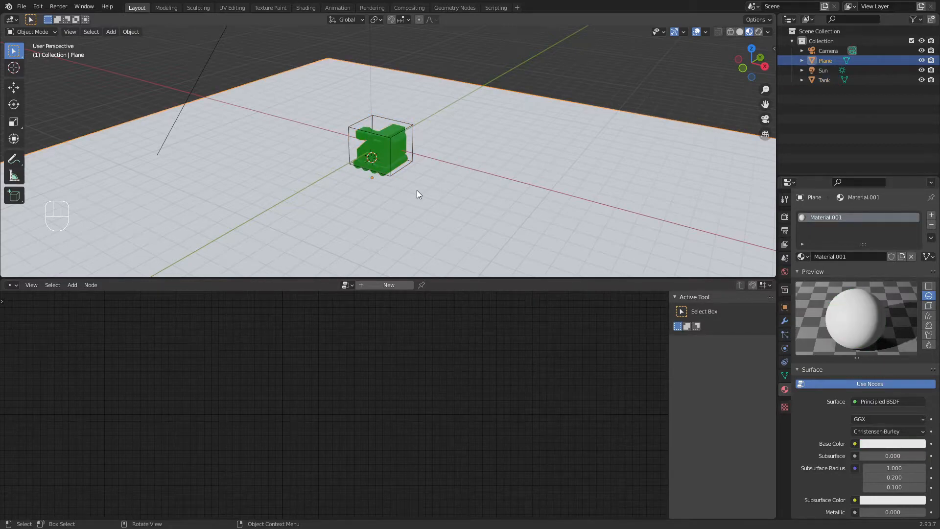
click(11, 285)
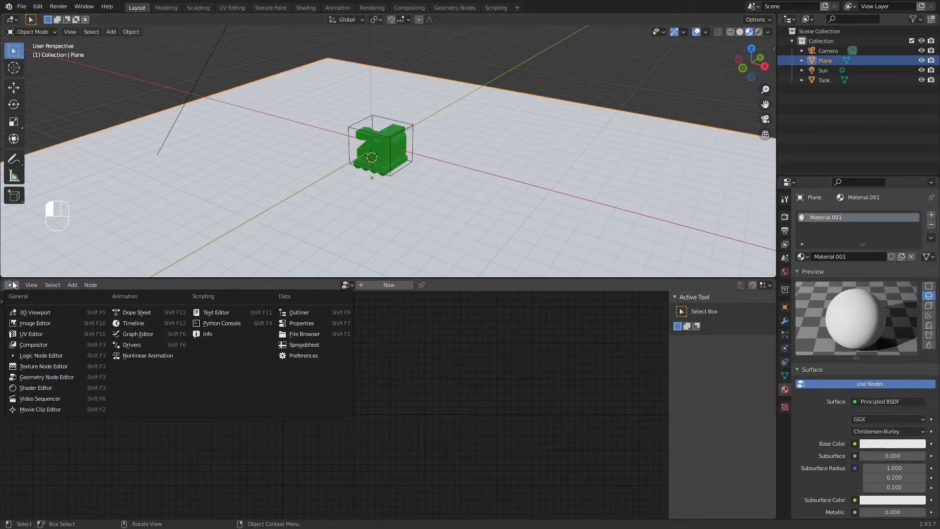
click(49, 389)
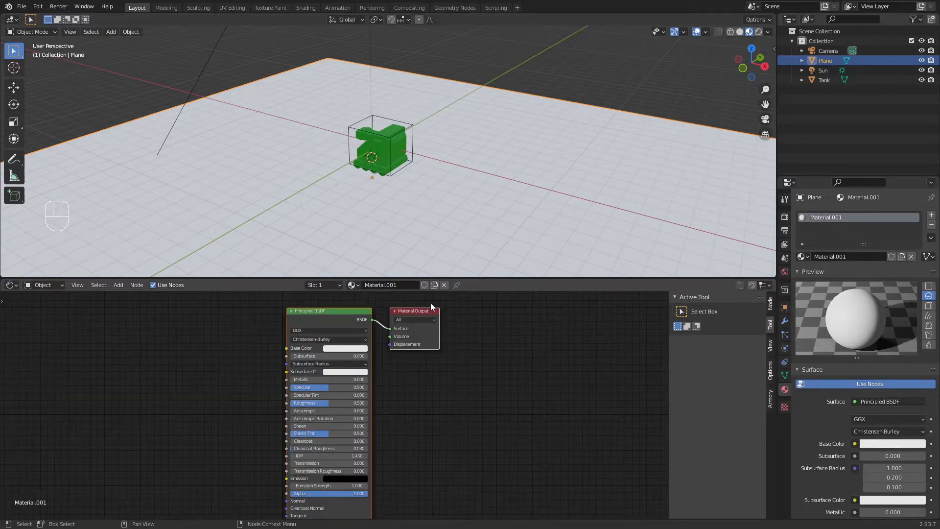
- Add a Checker Texture node with a scale of 17.3 to the plane's material and connect its Color to Base Color
key(Home)
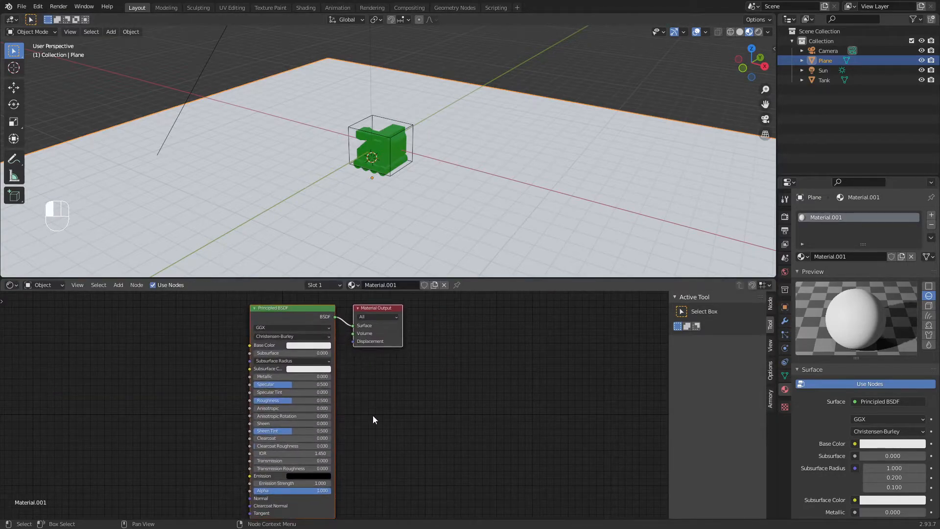
key(shift+a)
click(156, 329)
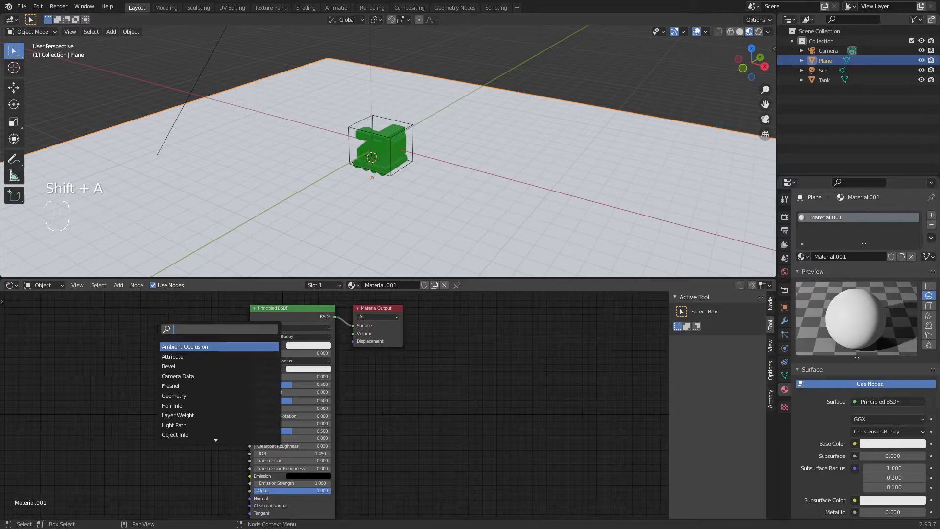
text(texture)
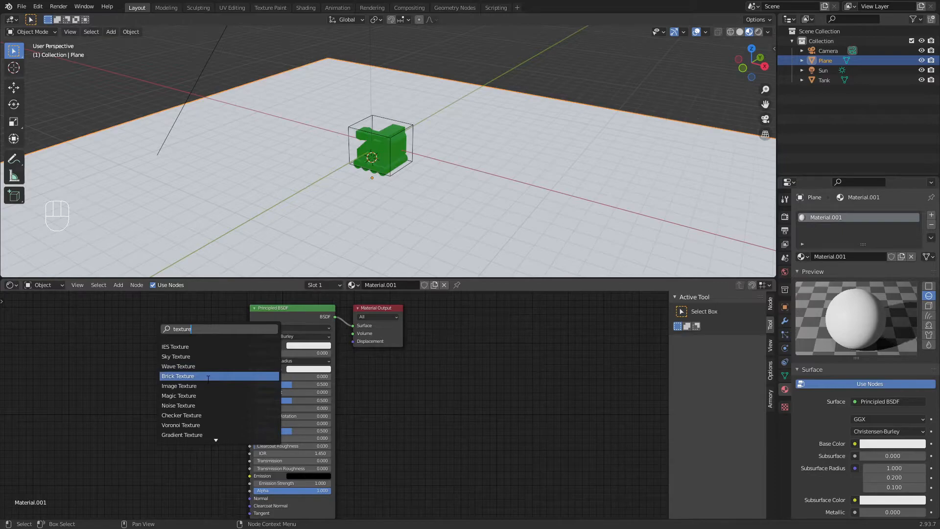
click(207, 415)
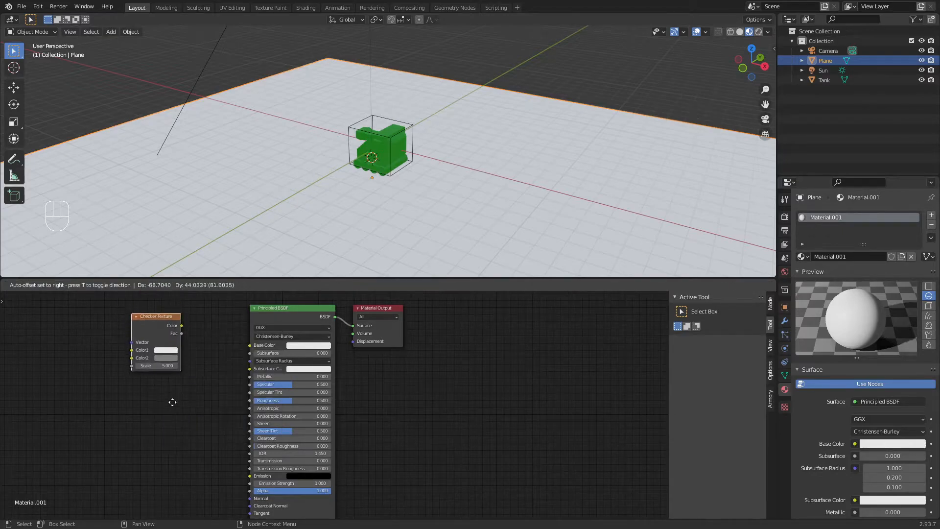
click(181, 407)
drag(189, 331, 249, 346)
drag(167, 372, 215, 372)
- Save the project and run the game to check the checkered ground, closing the player window
key(ctrl+s)
key(F5)
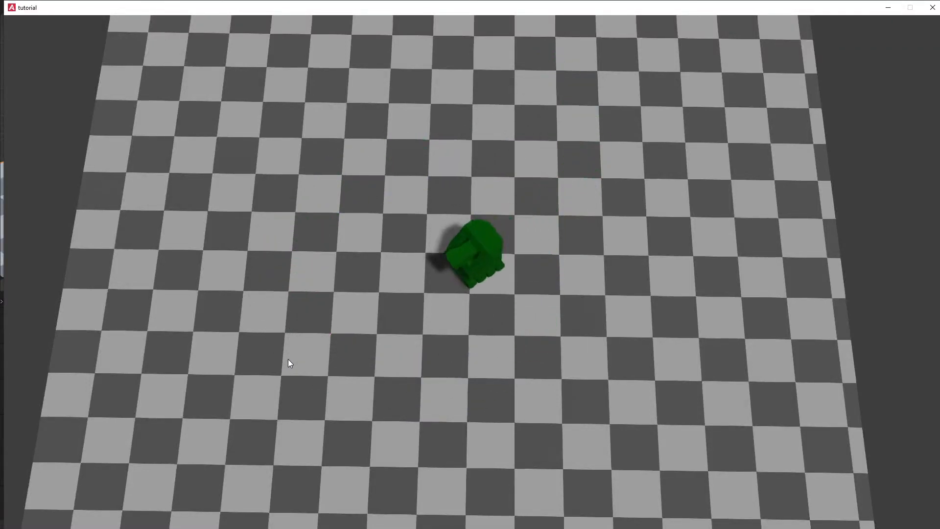
click(933, 8)
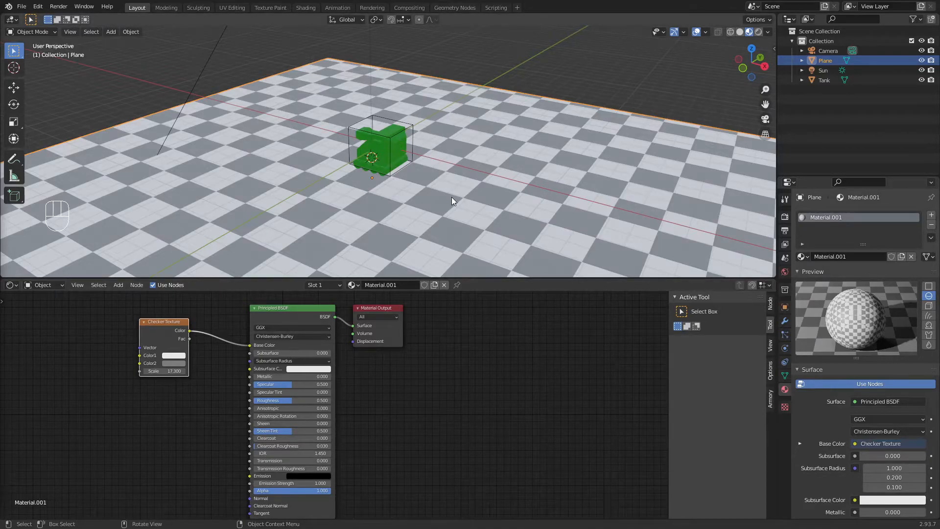
- Select the tank and show its existing NodeTree in the Logic Node Editor
click(384, 144)
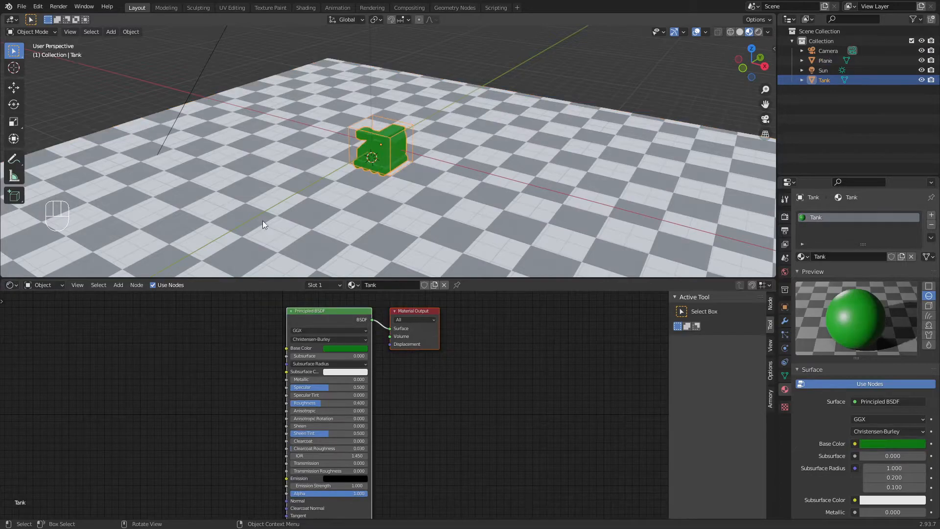
click(11, 285)
click(31, 360)
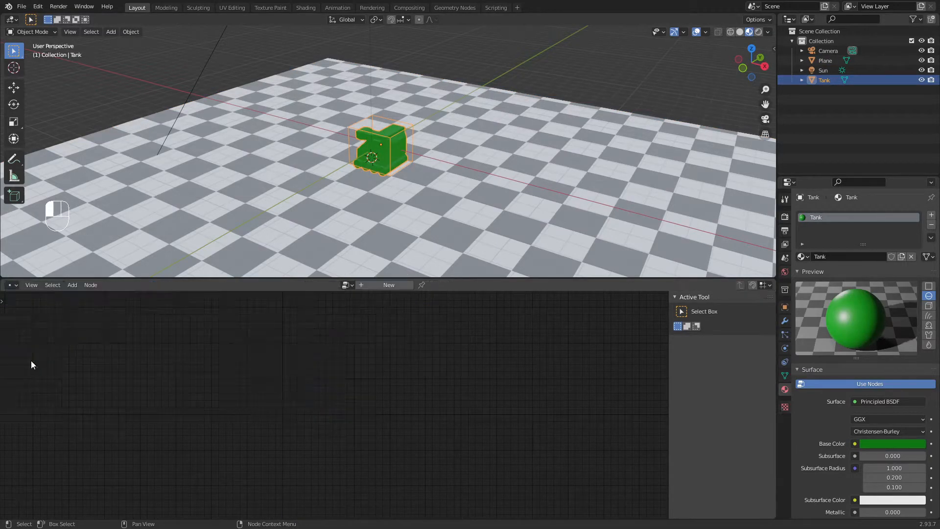
click(349, 285)
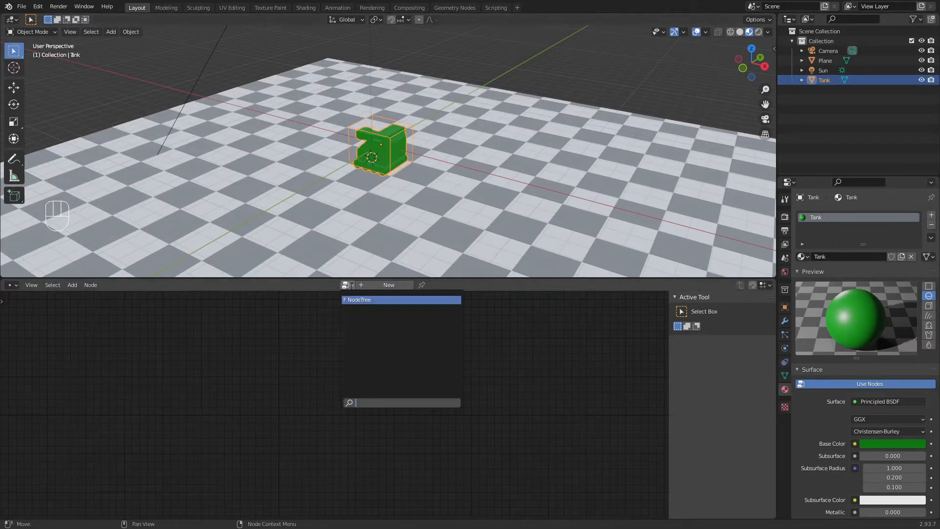
click(357, 299)
- Move the Keyboard a and Keyboard d nodes closer to their Rotate Object nodes
middle_drag(414, 340, 377, 376)
drag(345, 342, 367, 338)
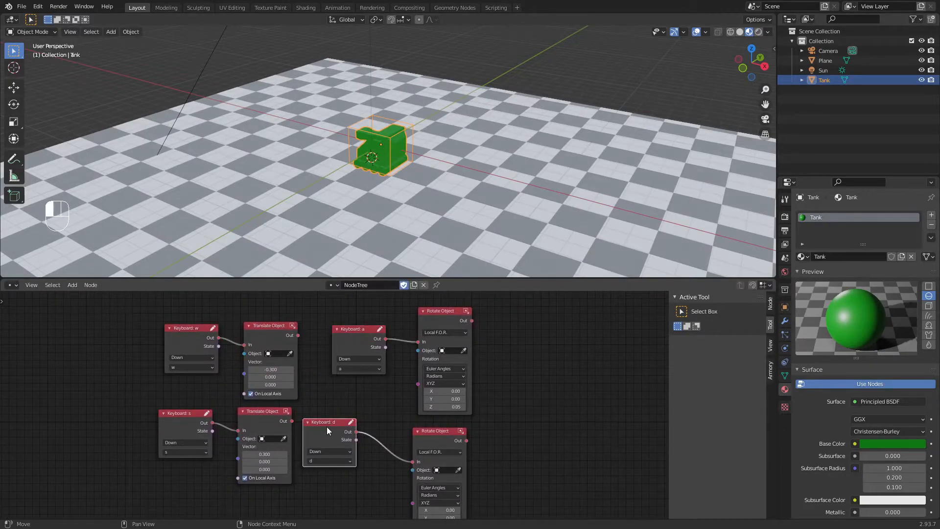
drag(326, 427, 359, 421)
- Add an Apply Force node beside the Keyboard w node
click(257, 325)
click(240, 307)
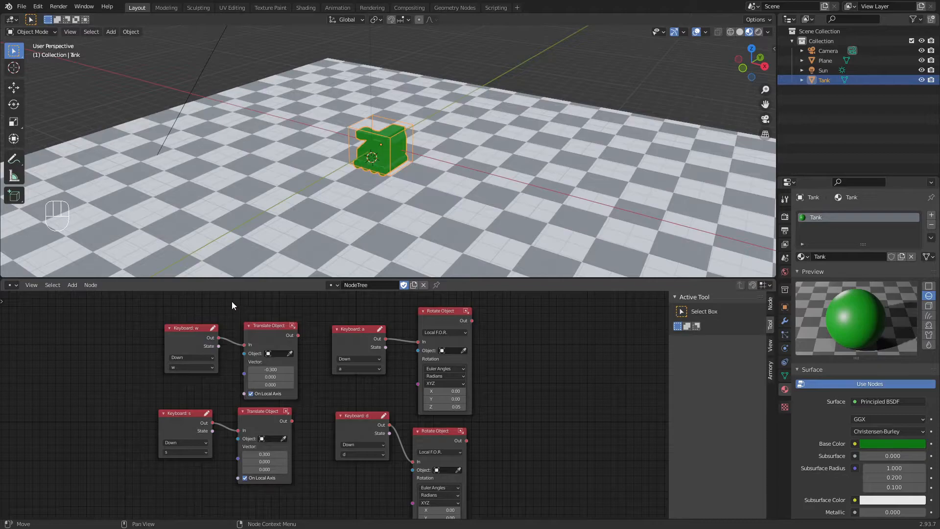
key(shift+a)
mouse_move(239, 307)
text(force)
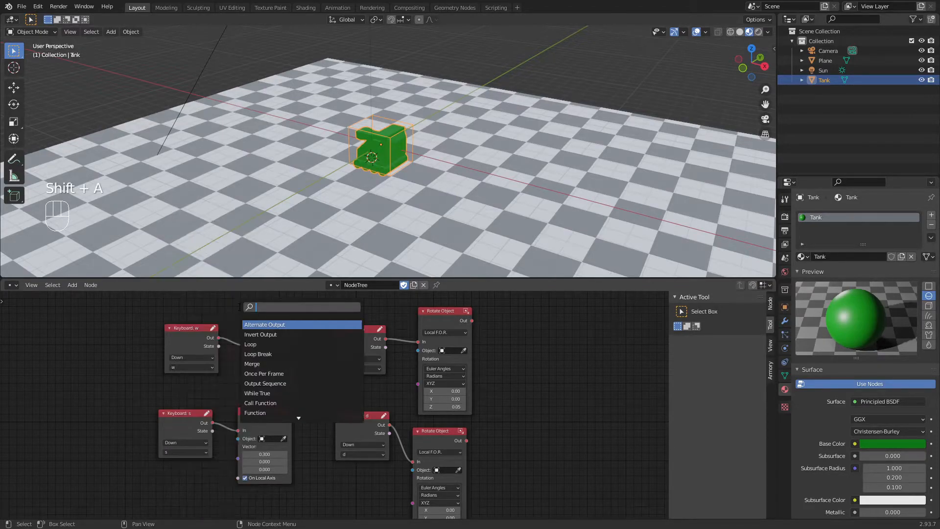
key(Return)
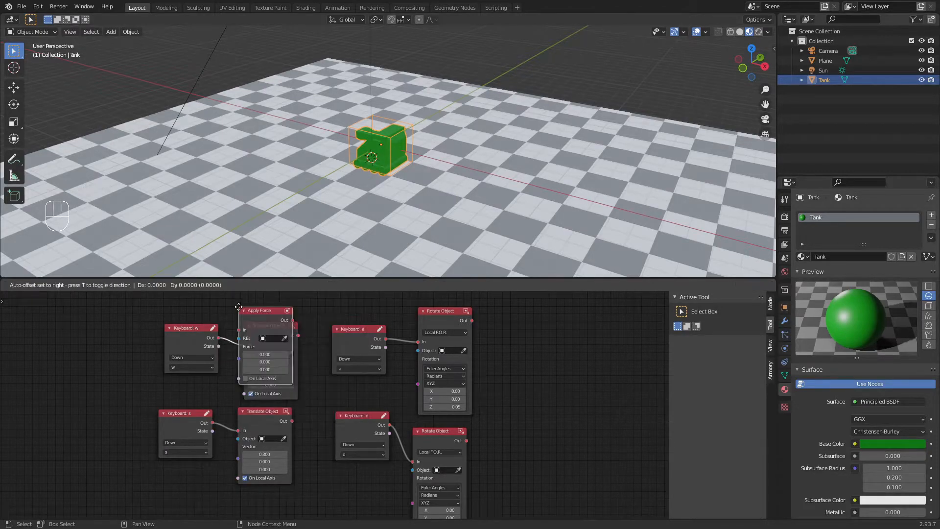
click(254, 306)
- Delete both Translate Object nodes belonging to Keyboard w and Keyboard s
click(249, 335)
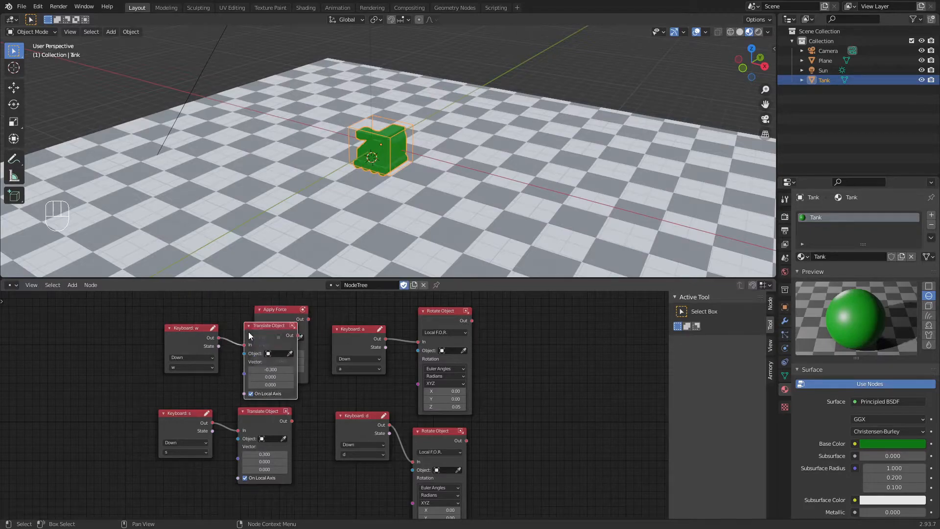
key(Delete)
click(251, 411)
key(Delete)
- Connect Keyboard w to the Apply Force node with an X force of 10 and On Local Axis enabled
drag(218, 337, 254, 328)
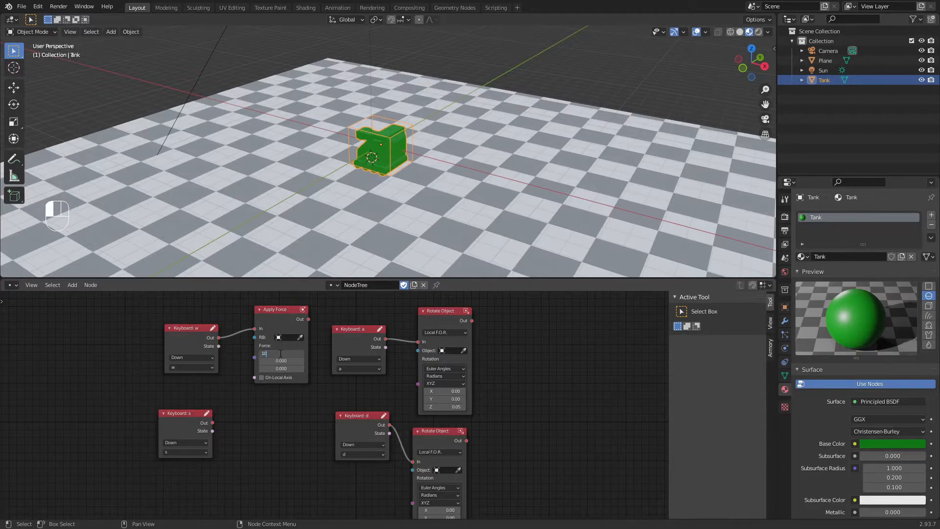
click(263, 377)
- Duplicate the Apply Force node for Keyboard s, connect the two with an X force of -10, and save the file
click(281, 312)
key(shift+d)
click(275, 410)
drag(213, 423, 249, 427)
click(276, 451)
text(-10)
key(Return)
key(ctrl+s)
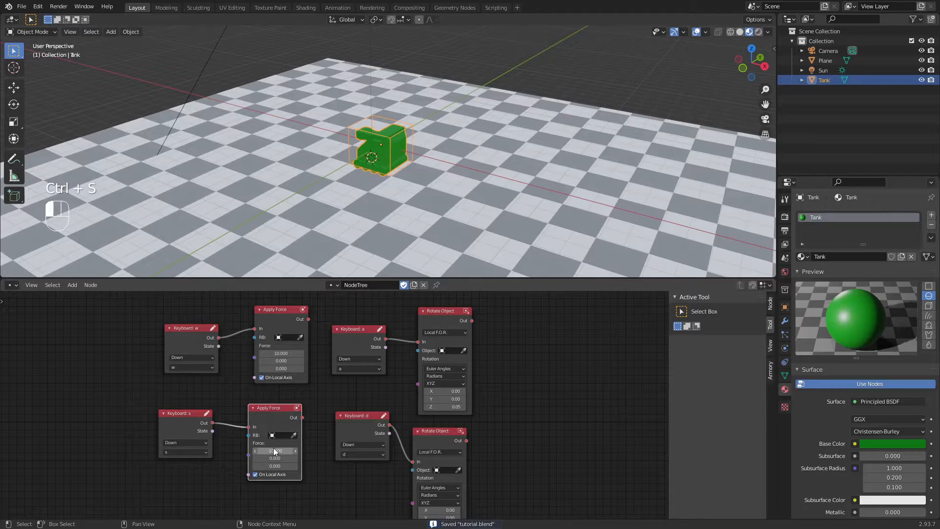
- Run the game, test the tank's driving and turning with the applied forces, and close the player window
key(F5)
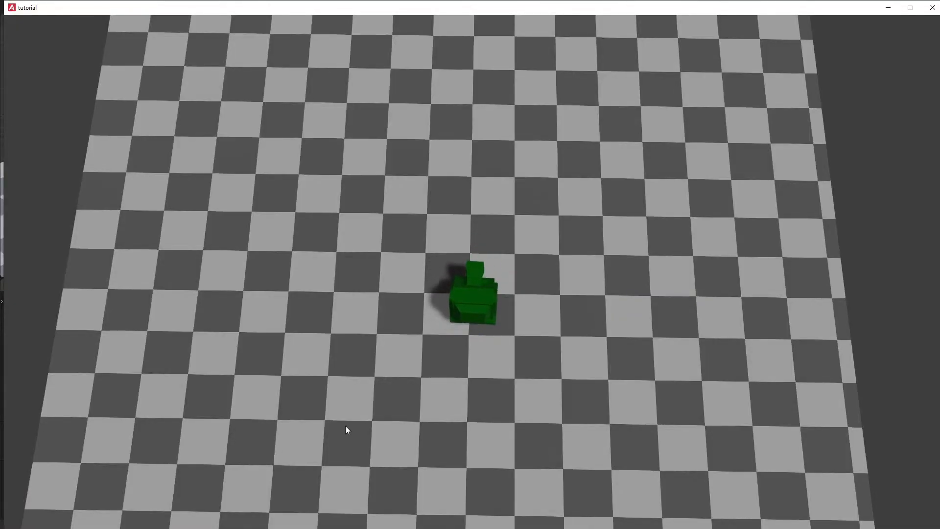
key(w)
key(s)
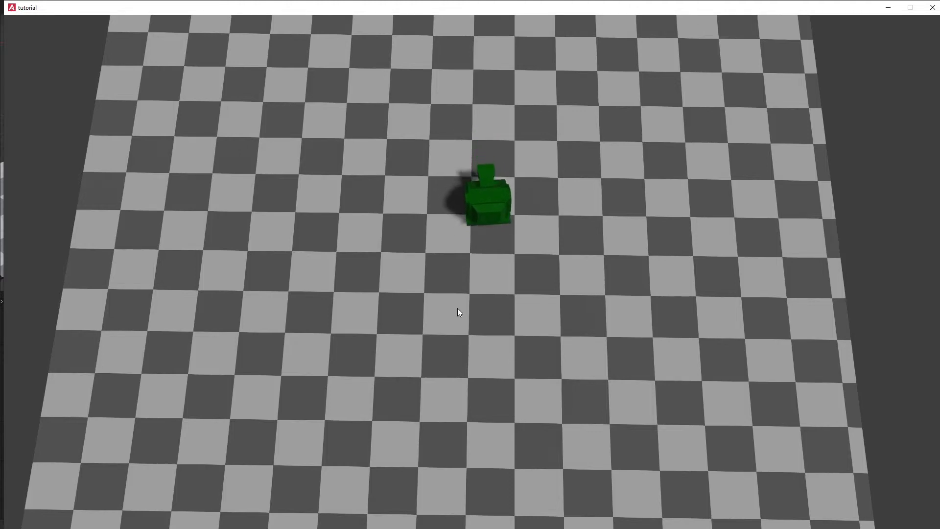
key(d)
key(w)
key(d)
key(w)
key(a)
key(d)
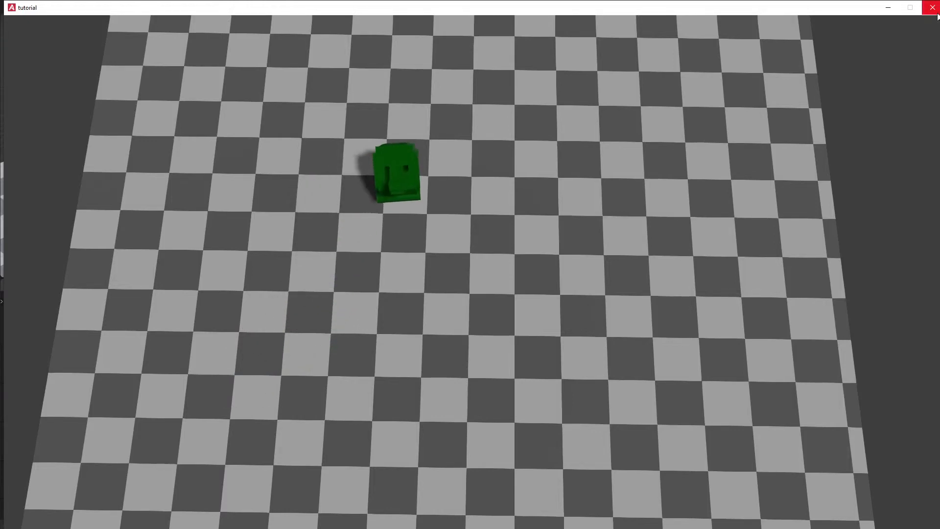
click(932, 8)
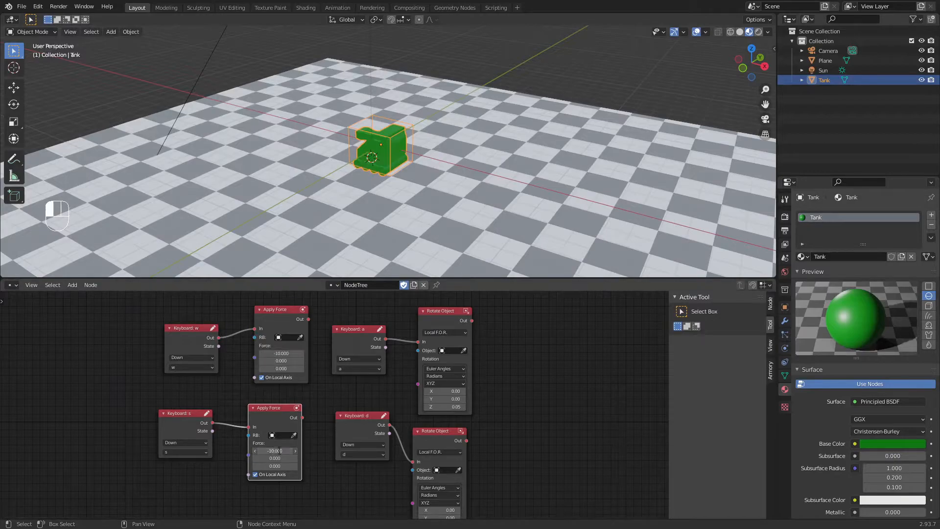
- Set the X force to -10 for Keyboard w and 10 for Keyboard s, and save the file
key(Return)
key(ctrl+s)
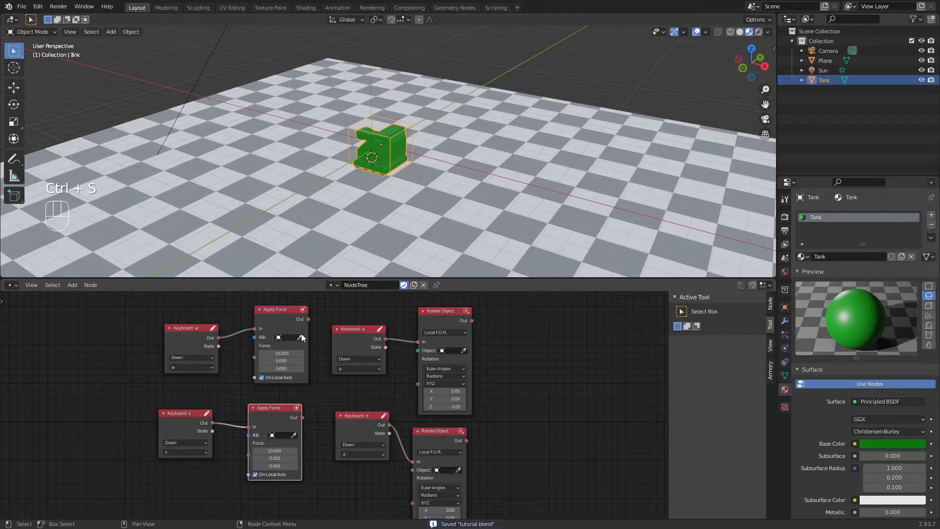
- Run the game again to check the tank's corrected forward and backward direction while steering, and close the player window
key(F5)
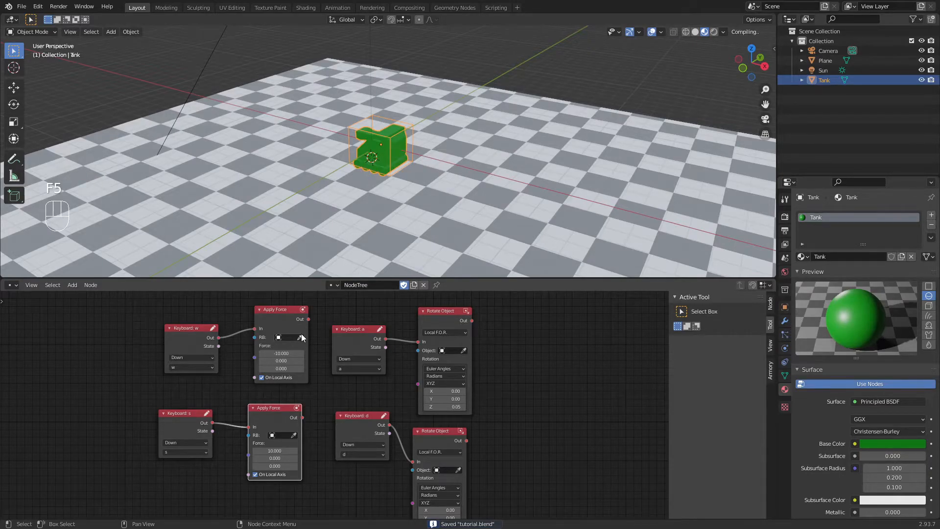
key(w)
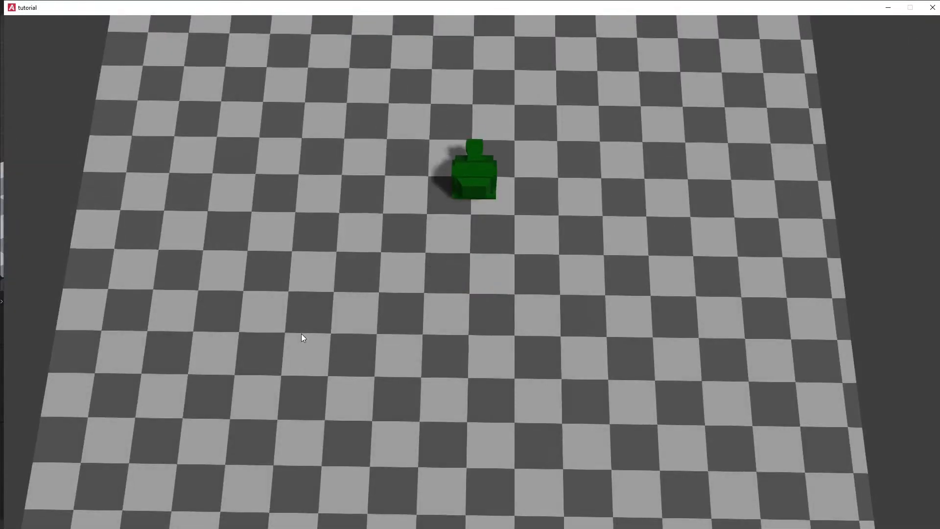
key(s)
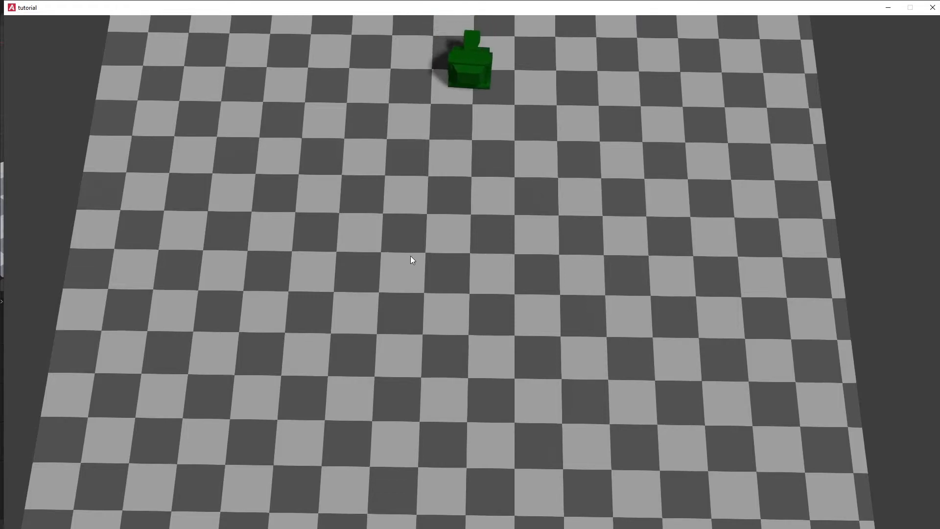
key(d)
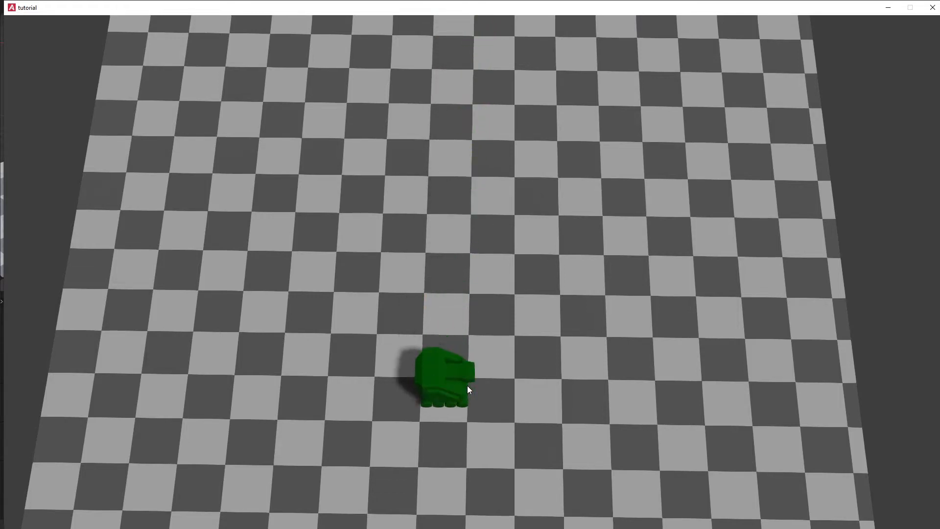
key(w)
key(a)
key(d)
key(a)
key(d)
key(a)
key(a)
key(d)
key(a)
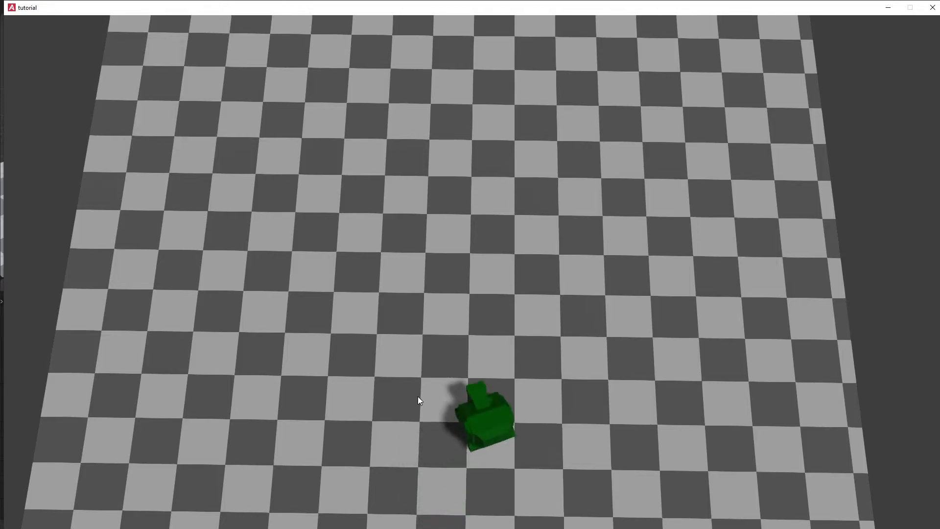
key(d)
key(d)
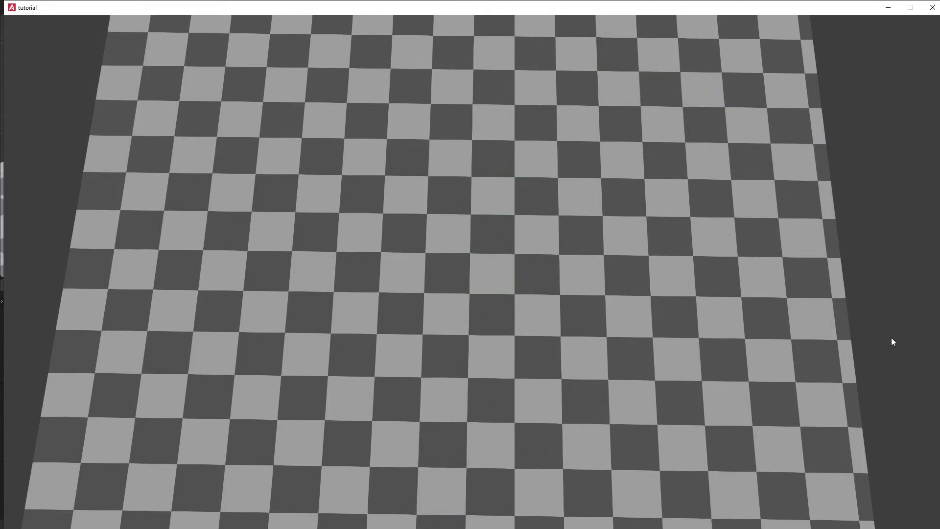
click(934, 11)
- Enlarge the 3D viewport by shrinking the node editor beneath it
middle_drag(542, 72, 499, 112)
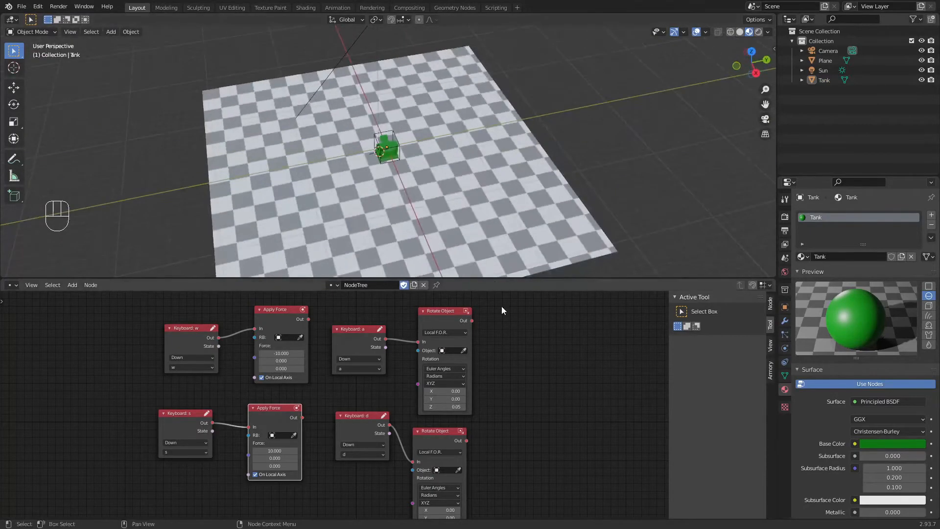
drag(505, 278, 505, 390)
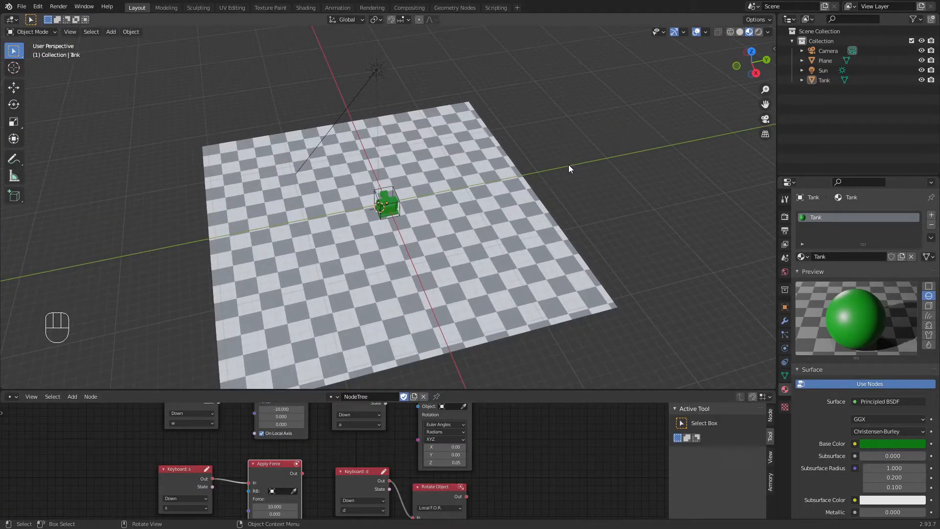
middle_drag(568, 165, 566, 163)
- Add a cube at the tank and scale its mesh up in Y and Z only, leaving X out
key(shift+a)
mouse_move(562, 42)
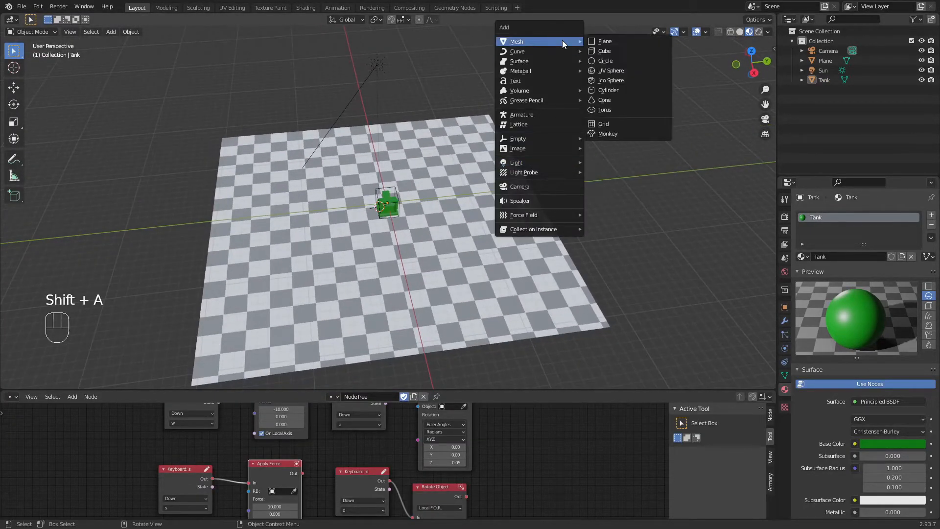
click(631, 49)
key(Tab)
scroll(427, 219, up, 2)
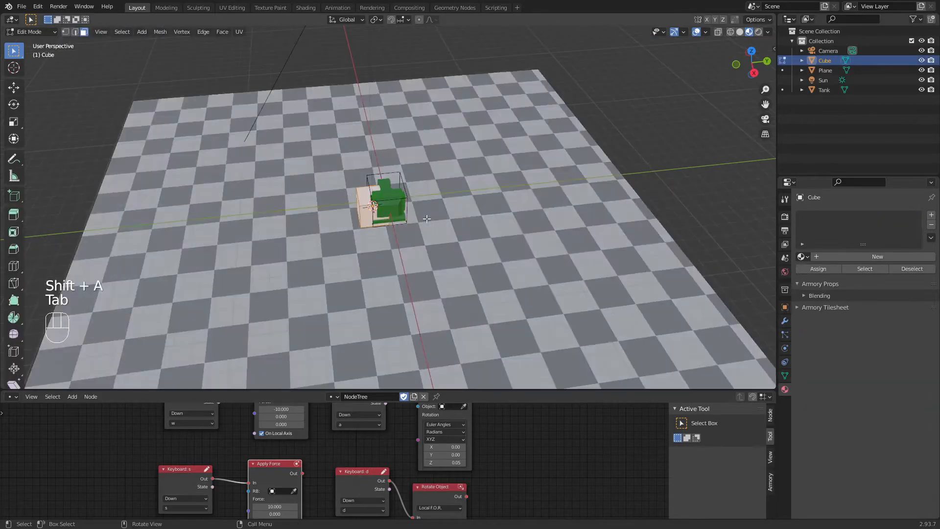
key(s)
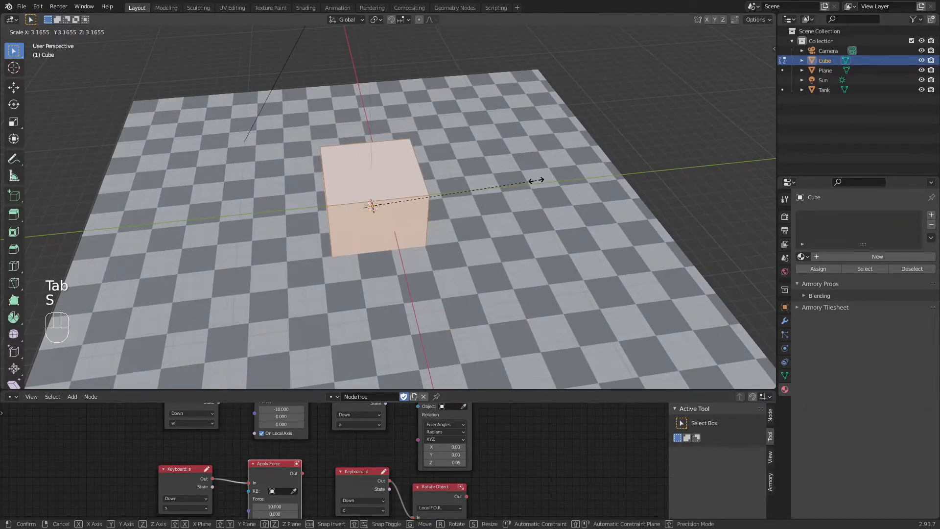
key(shift+x)
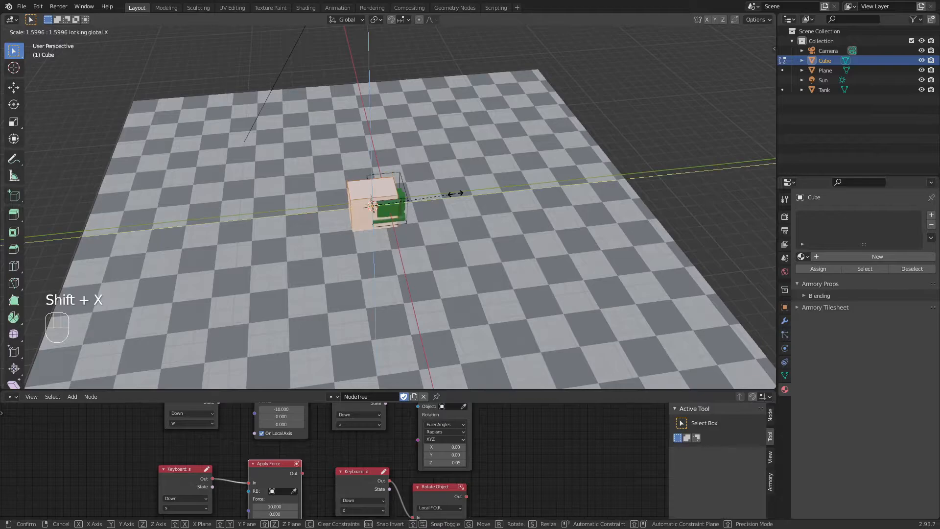
click(524, 154)
- Stretch the cube's mesh along Y by a factor of about 6.3 to form a long wall, and return to Object Mode
key(s)
key(z)
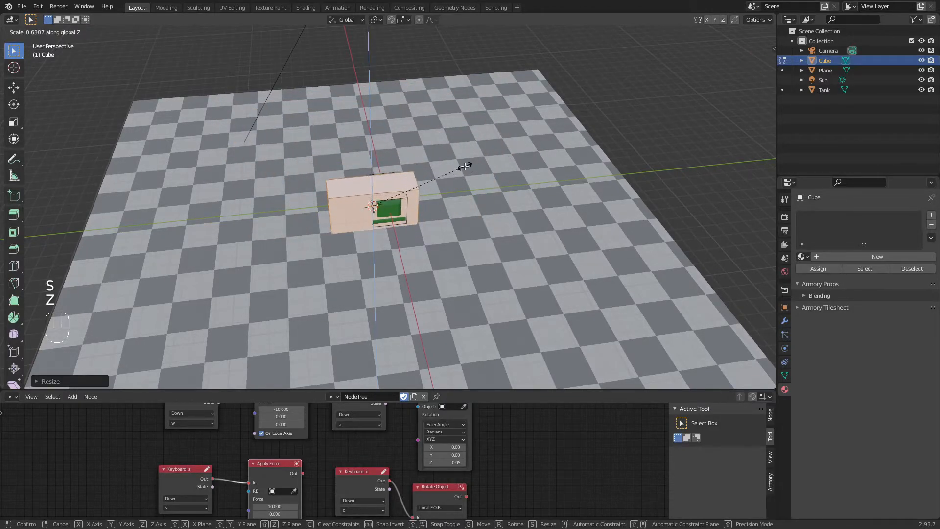
key(s)
key(y)
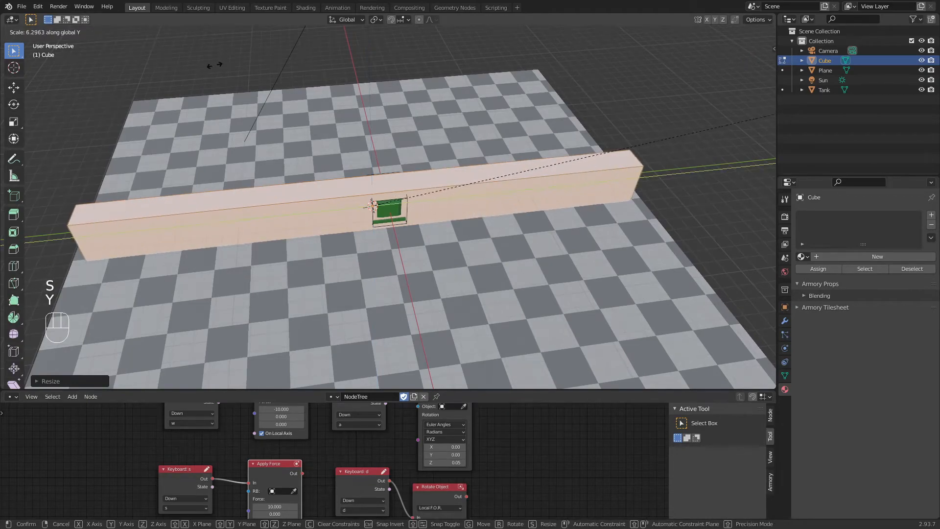
click(242, 55)
key(Tab)
- Move the wall about -21 m along X to the edge of the checkered floor
middle_drag(150, 186, 437, 219)
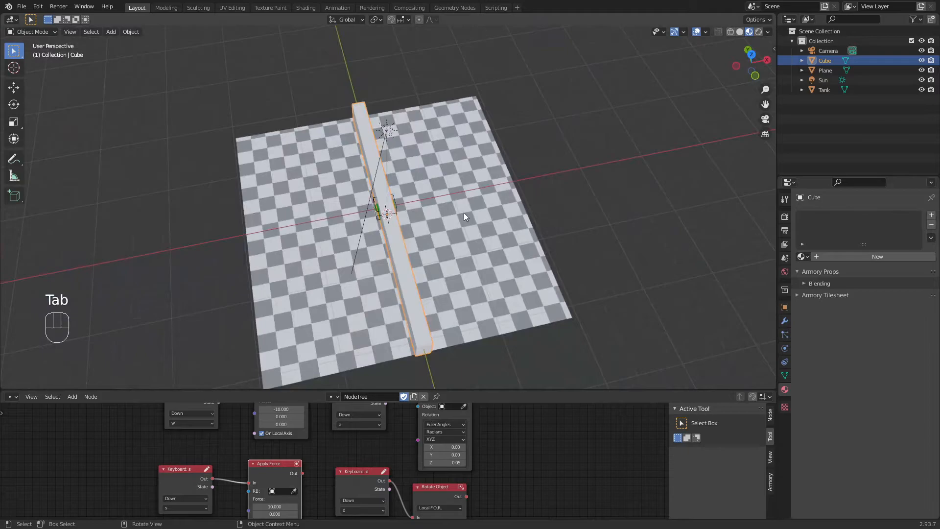
key(g)
key(x)
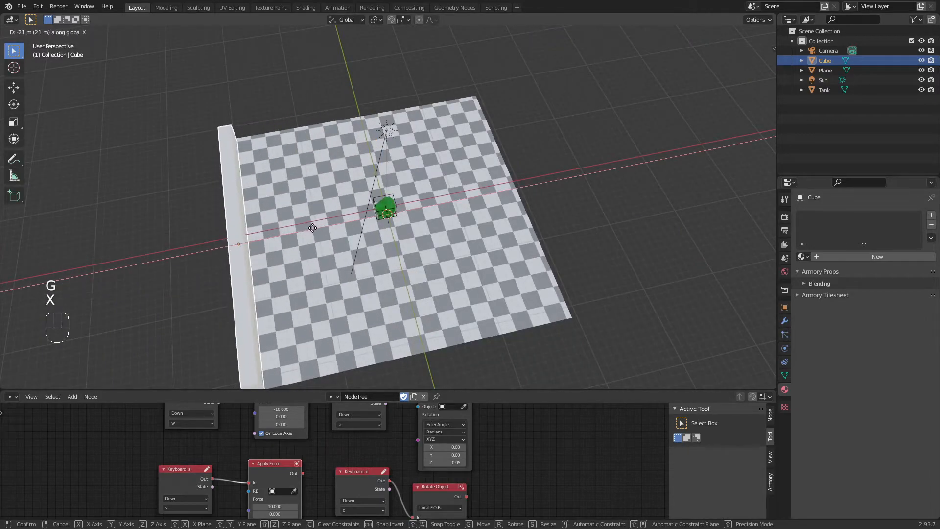
click(301, 207)
middle_drag(301, 207, 282, 143)
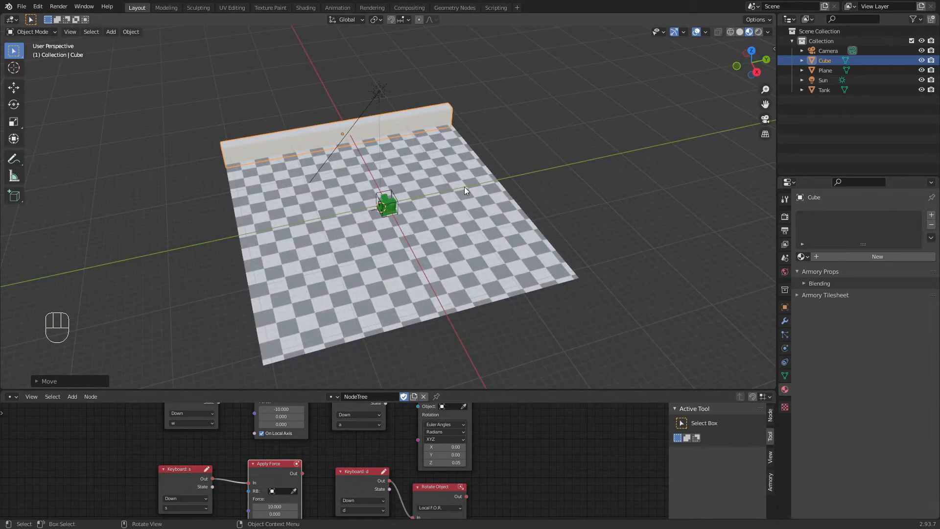
- Set the pivot point to 3D Cursor and reset the cursor to the world origin
key(period)
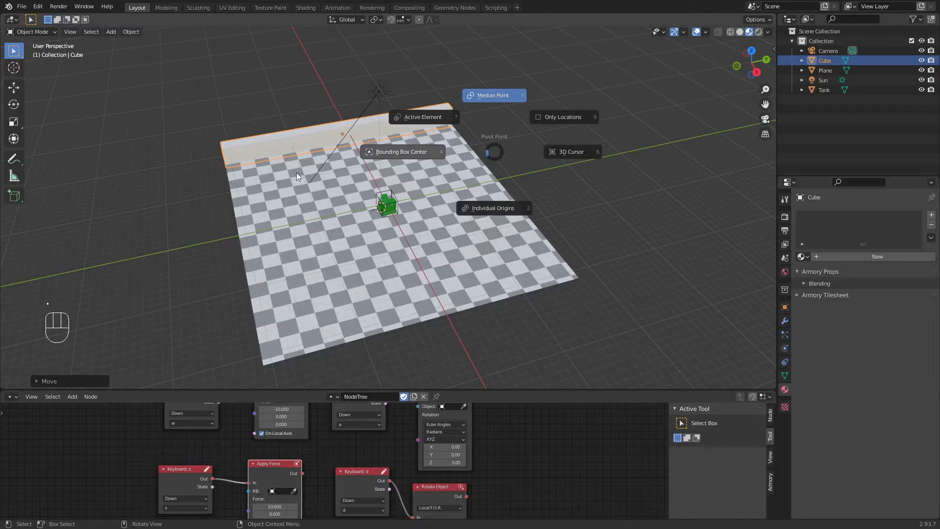
click(575, 152)
scroll(371, 205, up, 6)
middle_drag(372, 240, 325, 219)
scroll(345, 223, up, 4)
scroll(323, 210, down, 5)
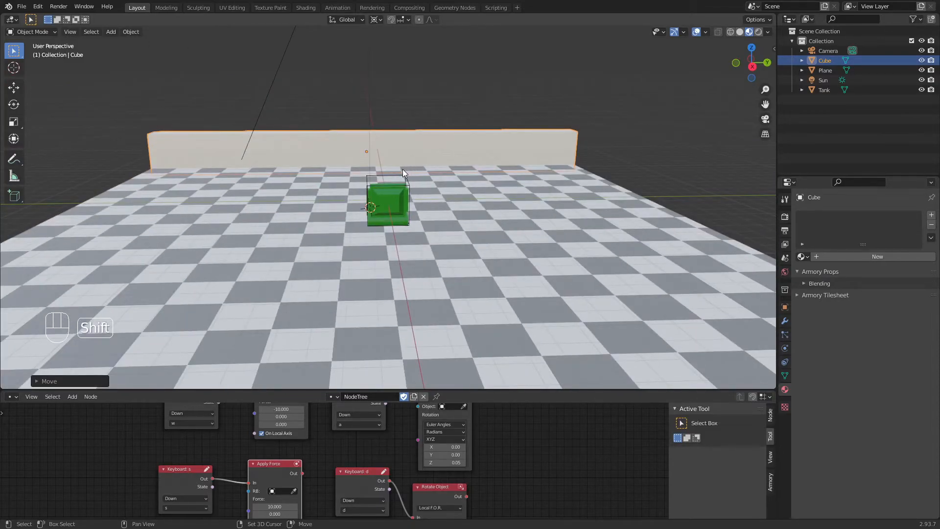
key(shift+c)
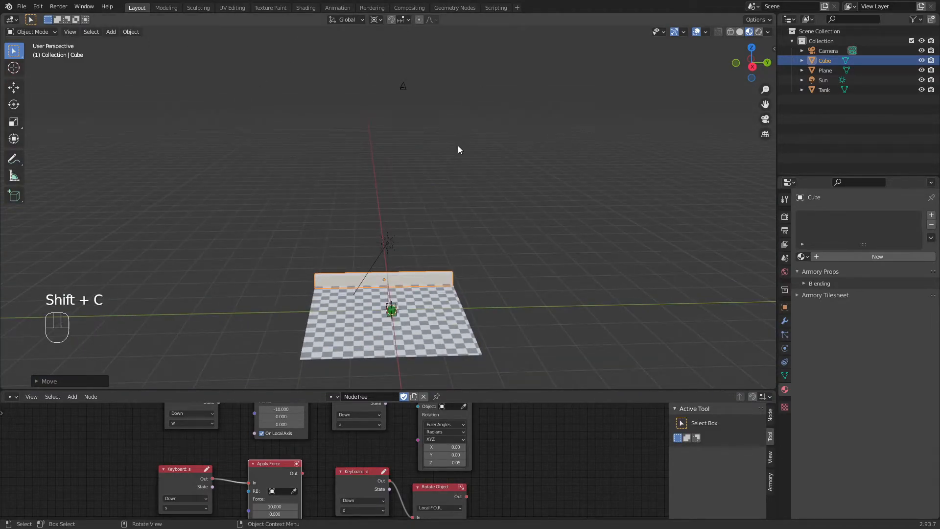
middle_drag(384, 139, 442, 166)
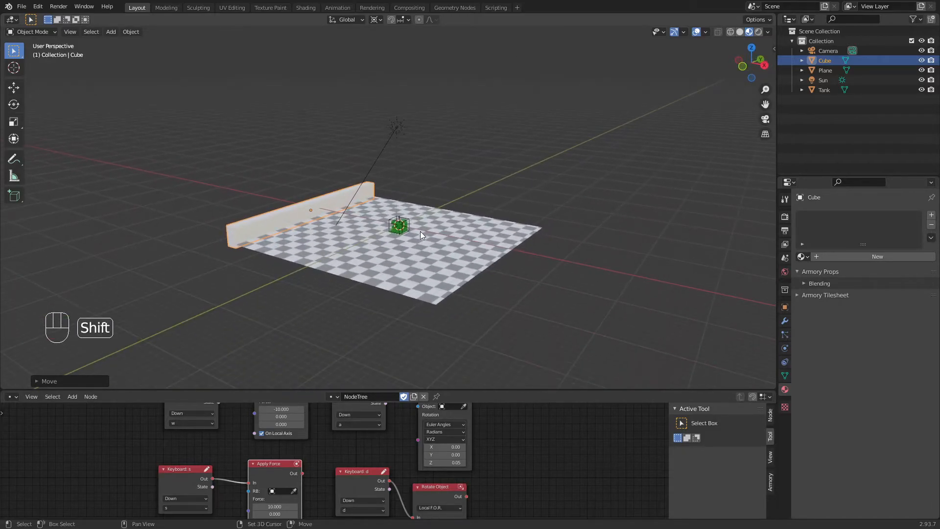
scroll(421, 233, up, 4)
shift+middle_drag(469, 266, 415, 262)
scroll(418, 227, up, 4)
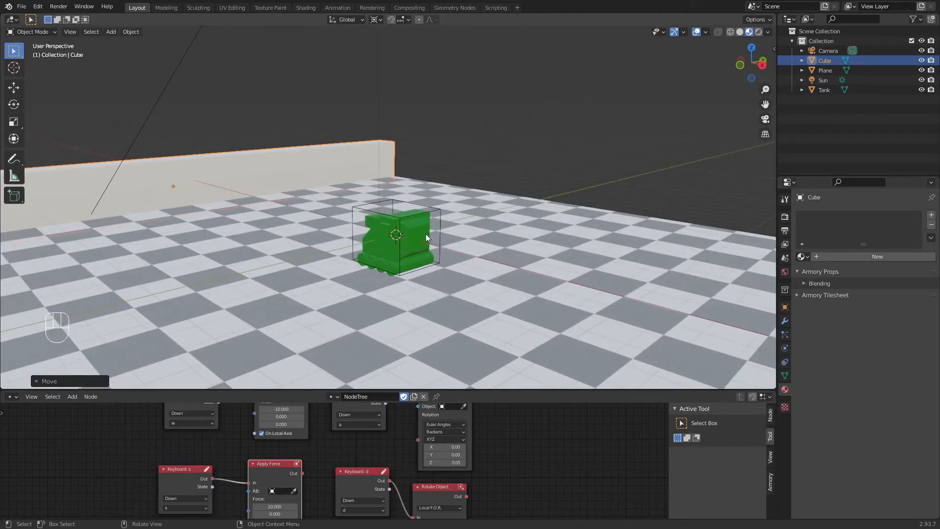
scroll(372, 231, down, 3)
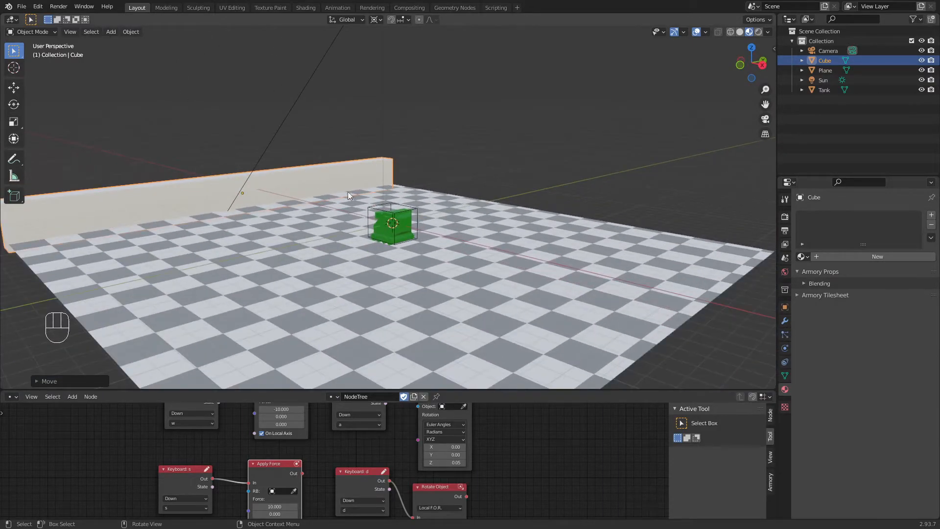
- Duplicate the wall and rotate the copy 90° about Z around the world origin to line the adjacent floor edge
key(shift)
key(shift+d)
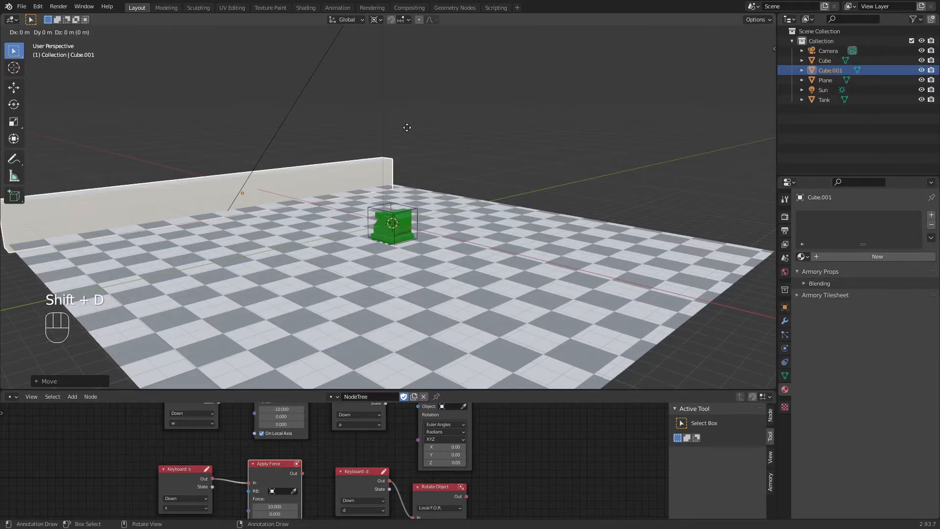
key(r)
text(z)
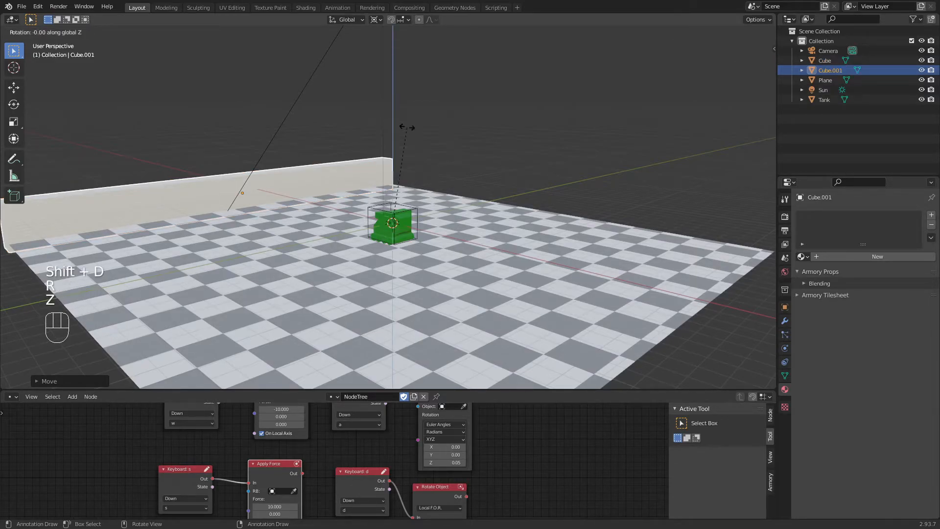
text(90)
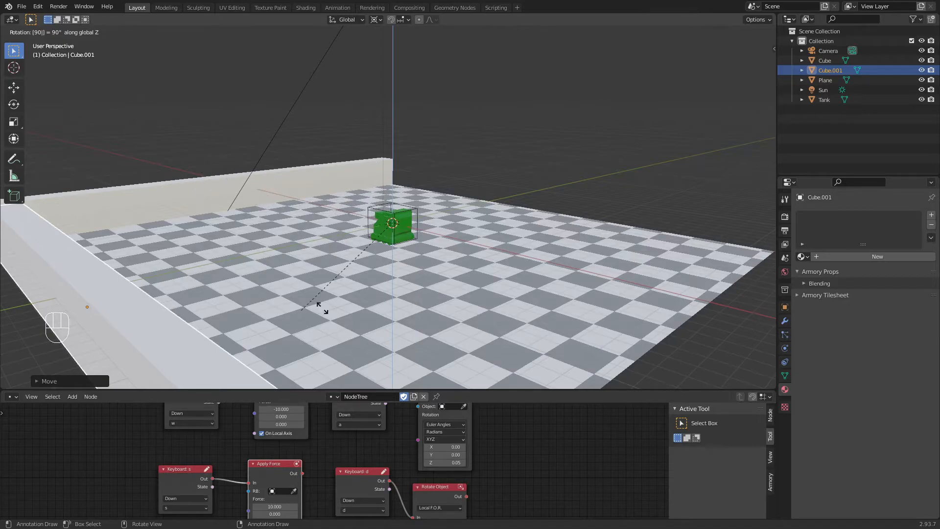
click(336, 186)
middle_drag(333, 186, 350, 195)
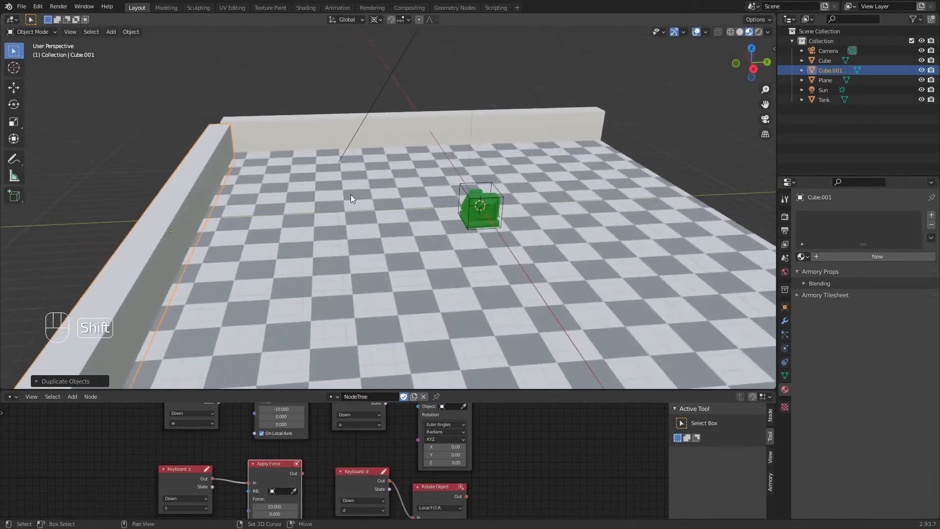
- Repeat the wall duplication and rotation twice to close the two remaining sides of the floor
key(shift+r)
scroll(351, 194, down, 5)
middle_drag(350, 282, 412, 303)
key(shift+r)
- Select all four walls and scale them together, first down to about 0.92 and again up to about 1.14
shift+click(412, 306)
shift+click(281, 255)
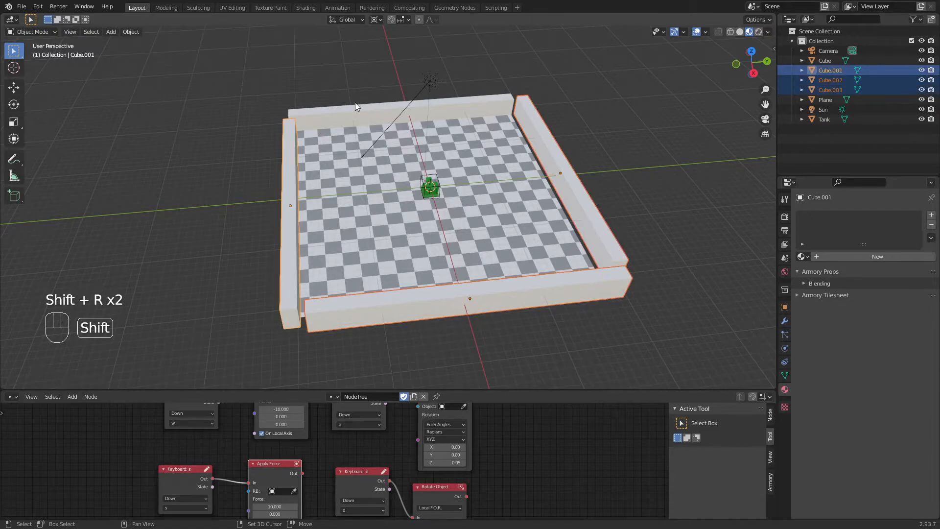
shift+click(478, 111)
key(s)
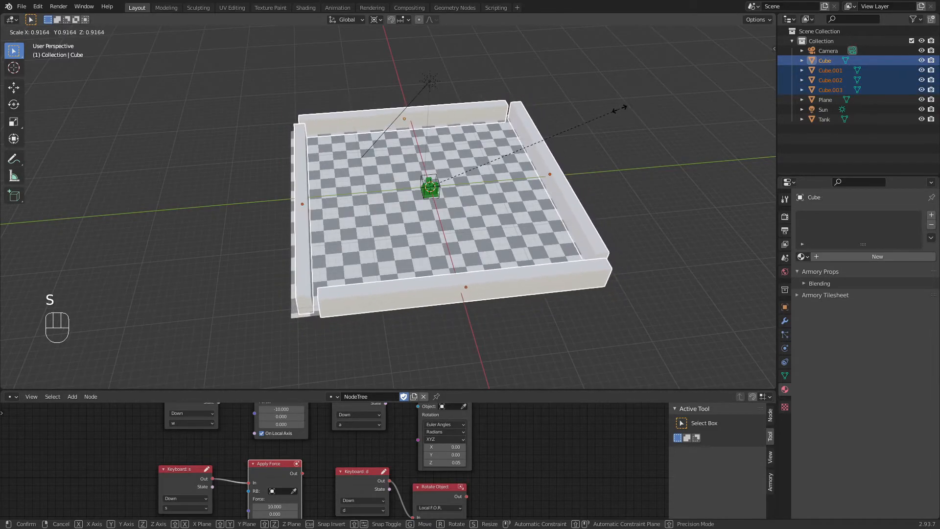
click(620, 108)
scroll(612, 119, up, 5)
key(s)
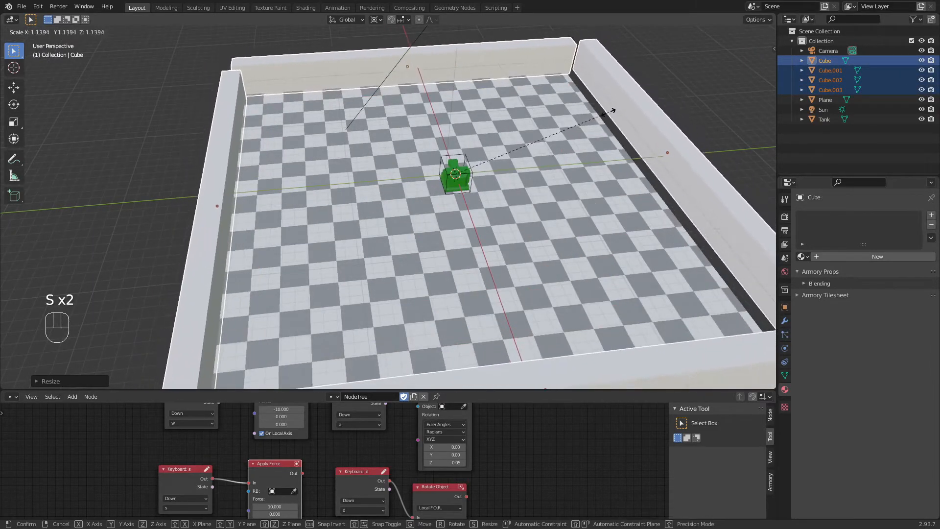
click(612, 111)
- Undo the resizing of the four walls
key(Tab)
scroll(630, 141, down, 3)
key(Tab)
click(634, 123)
middle_drag(633, 122, 603, 119)
key(ctrl+z)
key(ctrl+z)
key(ctrl+z)
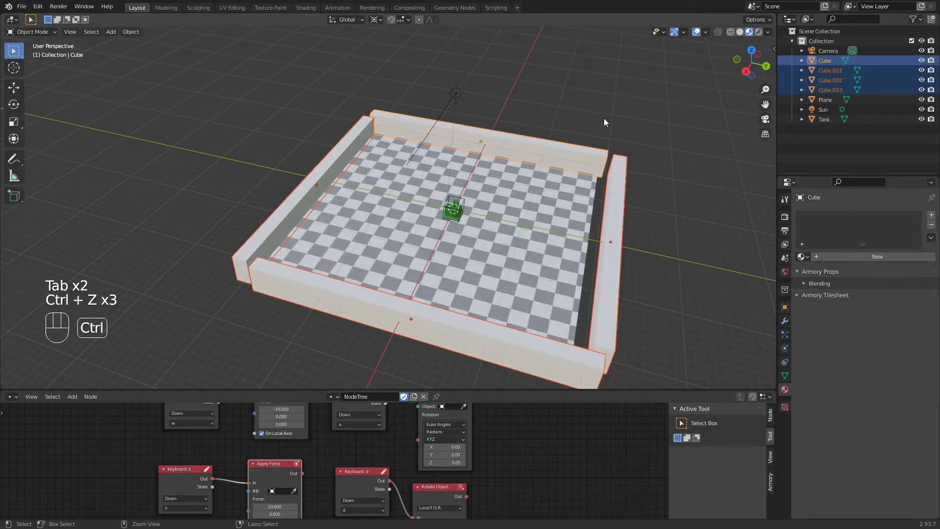
key(ctrl+z)
key(ctrl+z)
key(ctrl+z)
- Scale the checkered floor plane up slightly to reach the surrounding walls, and select the far wall
middle_drag(604, 118, 553, 125)
scroll(555, 147, up, 3)
click(572, 216)
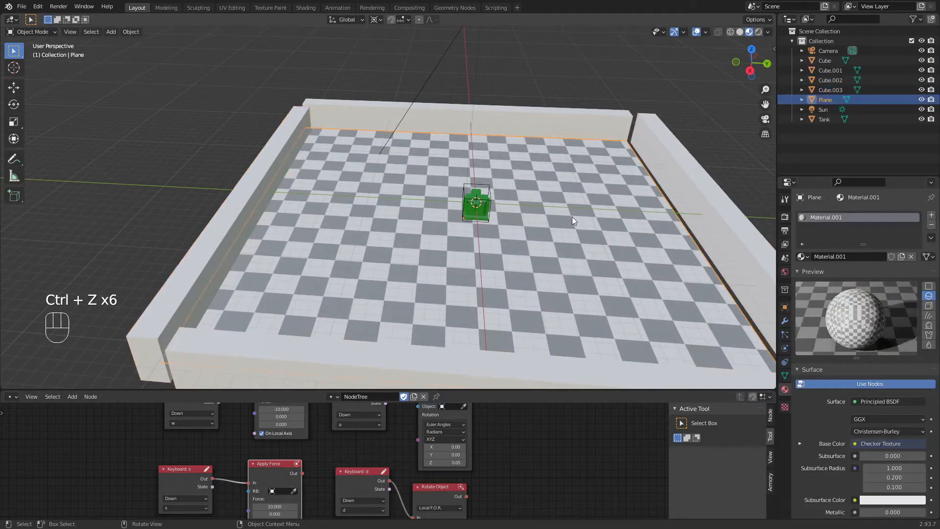
key(s)
click(581, 187)
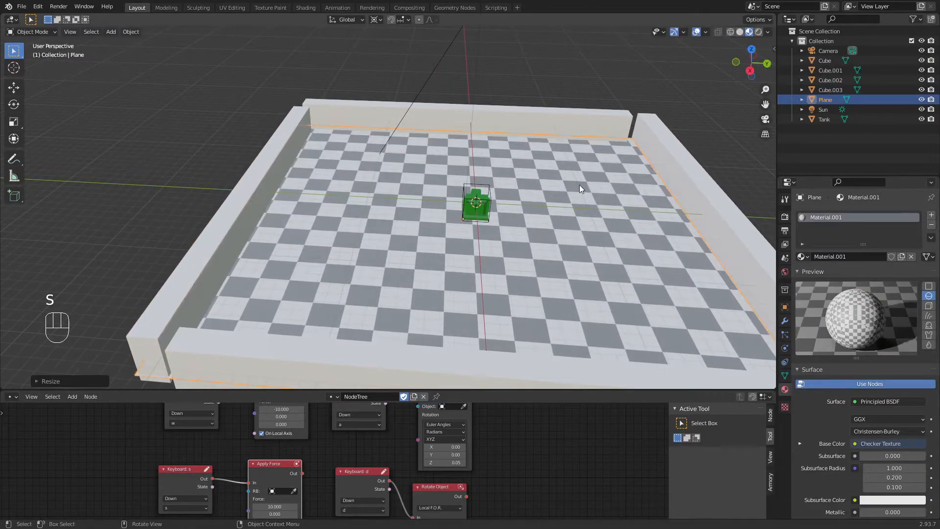
scroll(554, 183, down, 1)
click(246, 125)
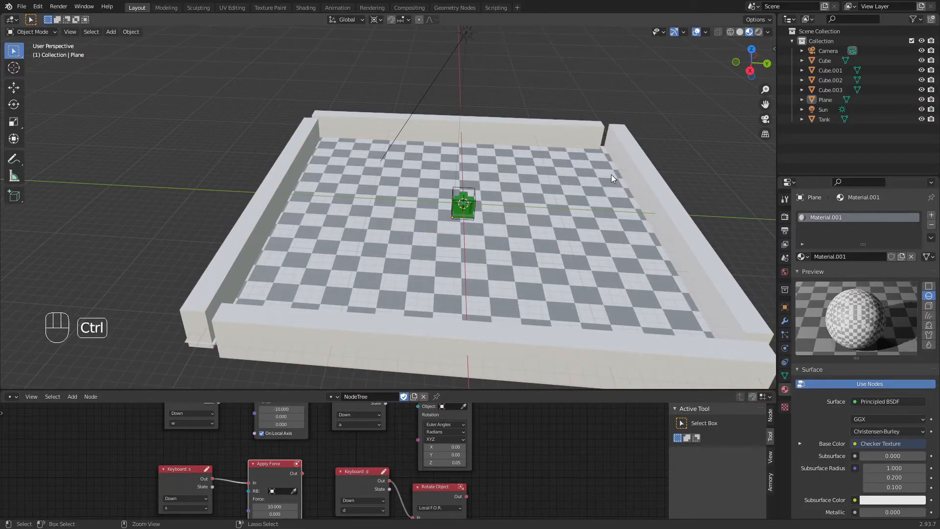
click(436, 126)
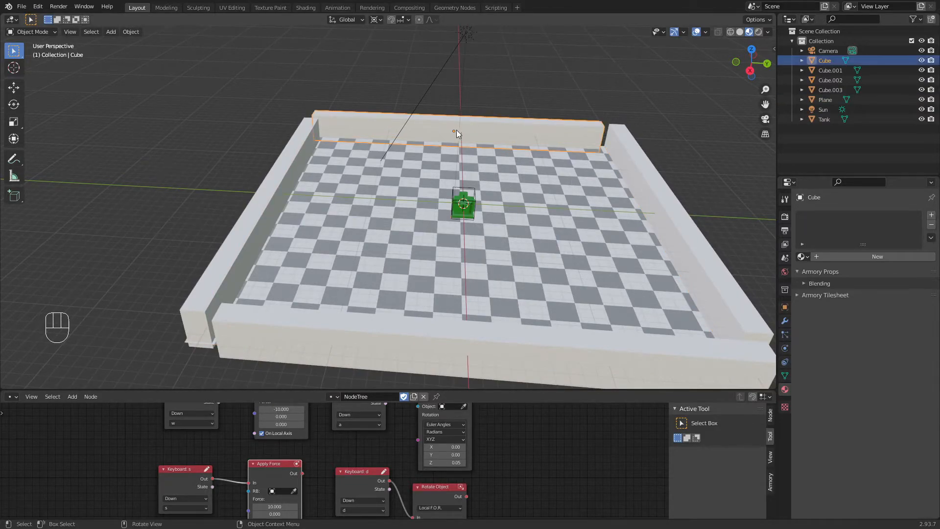
- Undo the floor's resizing, the three wall duplicates and the first wall's move along X
key(ctrl+z)
key(ctrl+z)
key(ctrl+z)
key(ctrl+z)
key(ctrl+z)
key(ctrl+z)
key(ctrl+z)
key(ctrl+z)
key(ctrl+z)
key(ctrl+z)
key(ctrl+z)
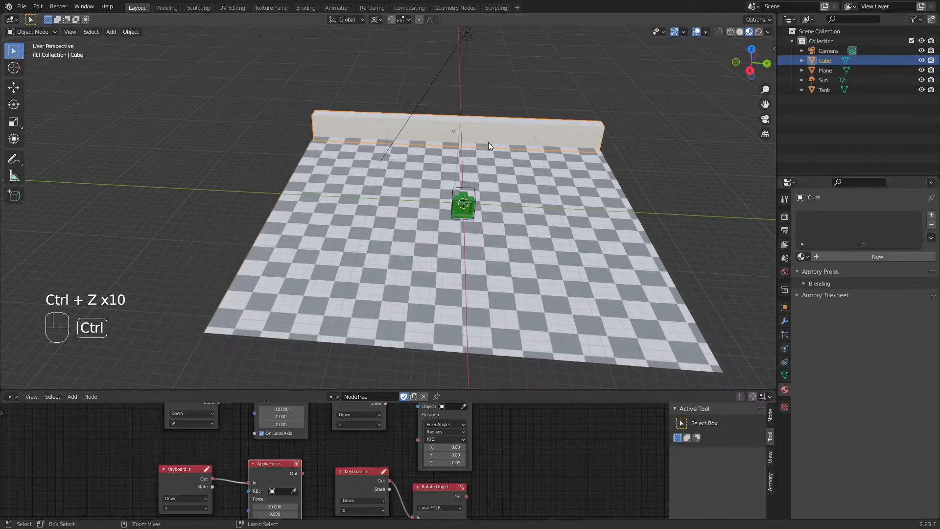
middle_drag(494, 146, 596, 167)
scroll(582, 168, up, 5)
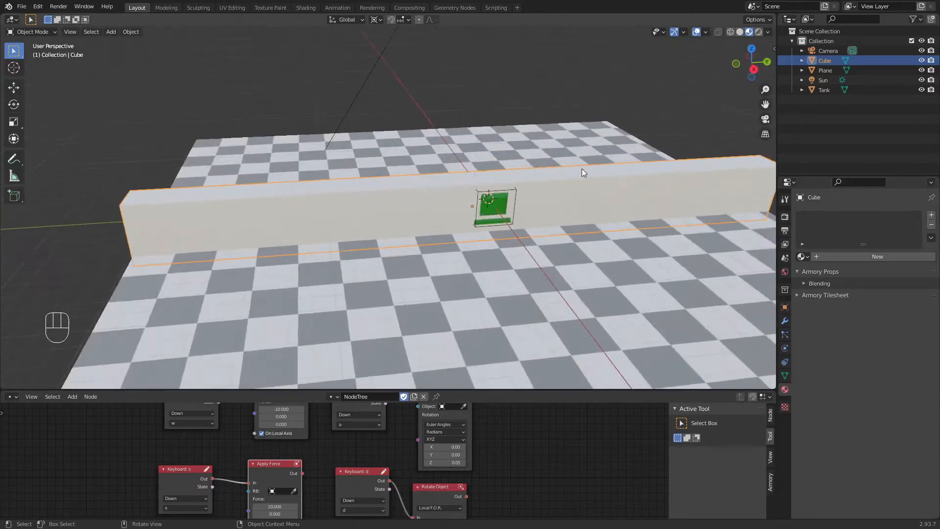
scroll(582, 169, down, 4)
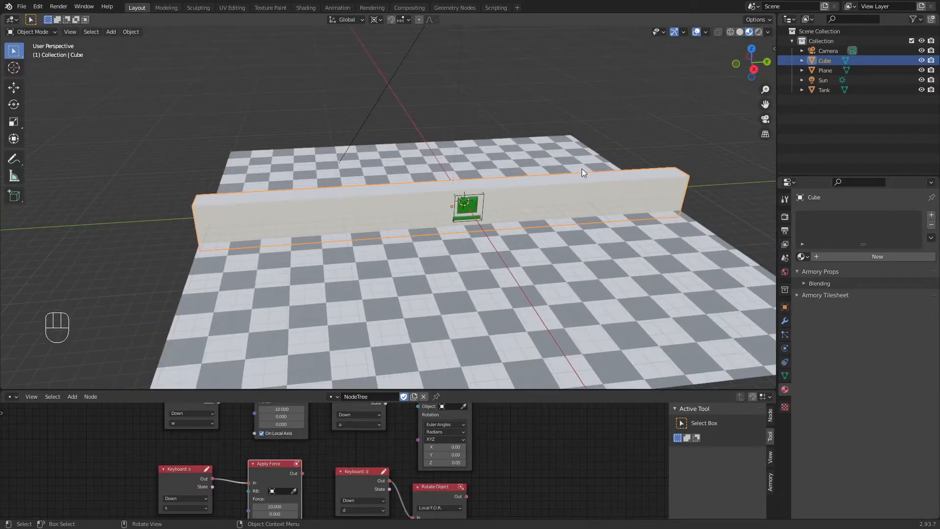
- Undo the wall's scaling and the addition of the cube
key(ctrl+z)
key(ctrl+z)
key(ctrl+z)
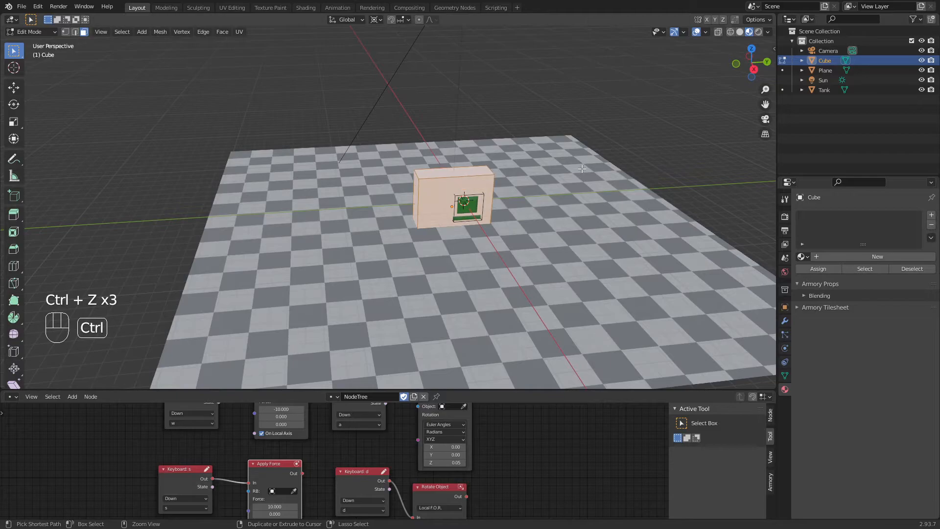
key(ctrl+z)
key(ctrl+z)
key(ctrl+z)
- Delete the checkered ground plane
middle_drag(582, 168, 536, 210)
scroll(474, 201, down, 2)
click(455, 213)
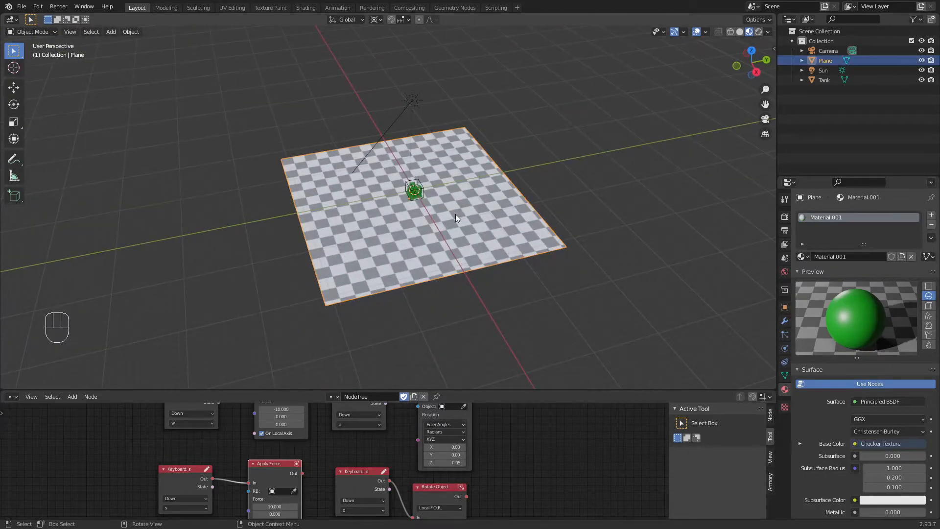
scroll(475, 210, up, 4)
key(x)
click(475, 210)
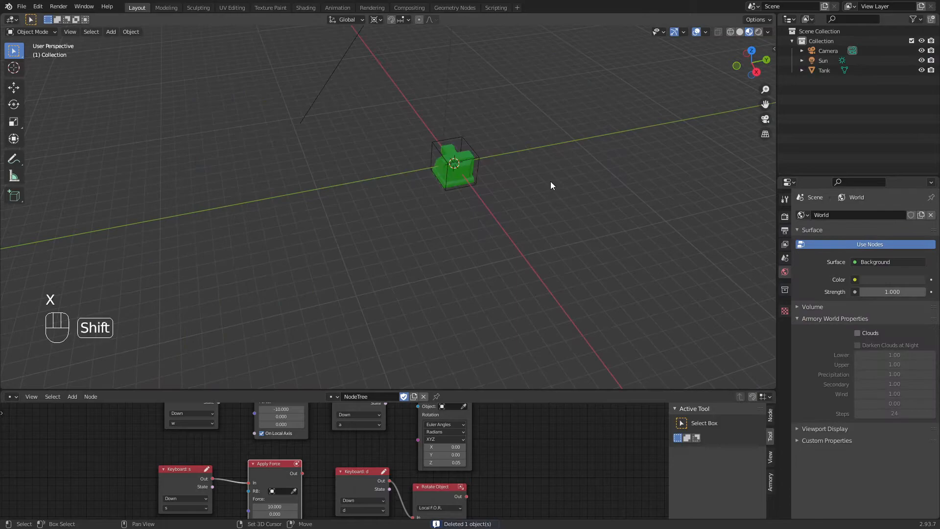
- Add a plane at the origin, scale it by 20, and assign it the existing checkered Material.001
key(shift+a)
mouse_move(550, 184)
click(598, 181)
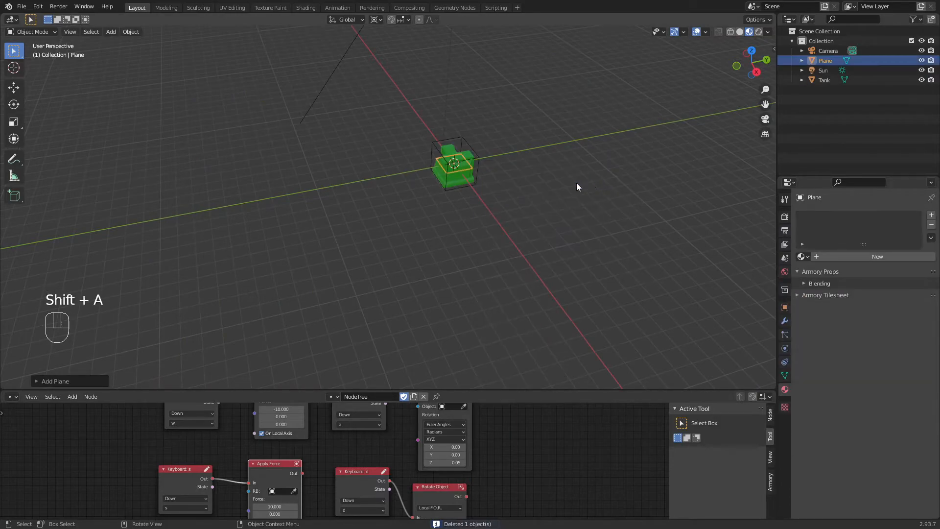
key(s)
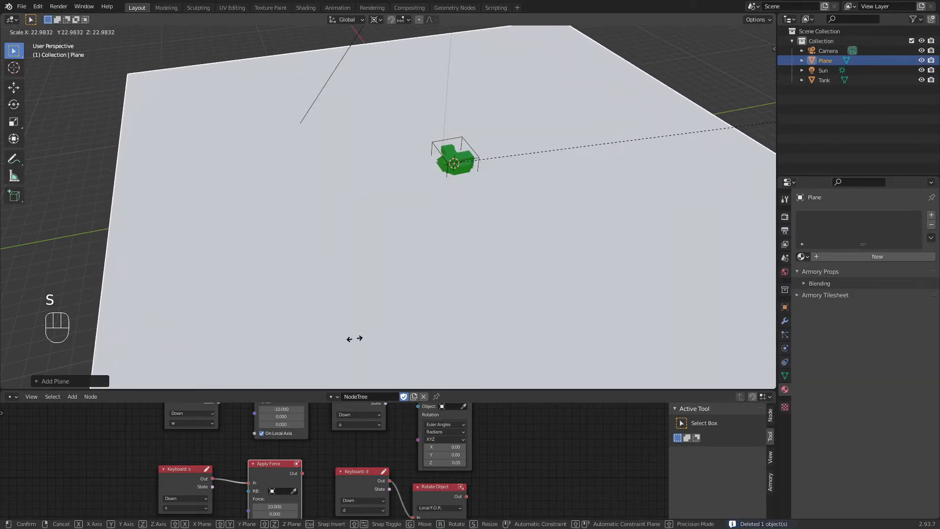
text(20)
key(Return)
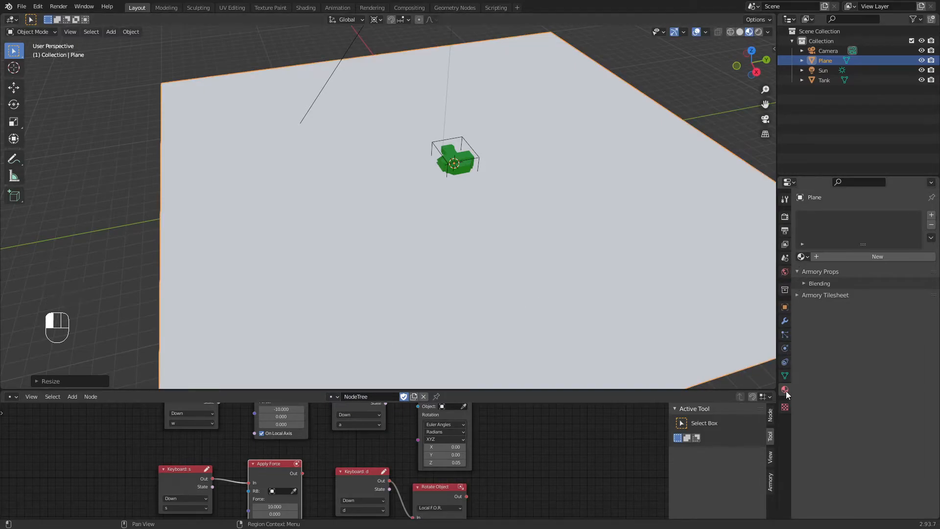
click(803, 256)
click(827, 280)
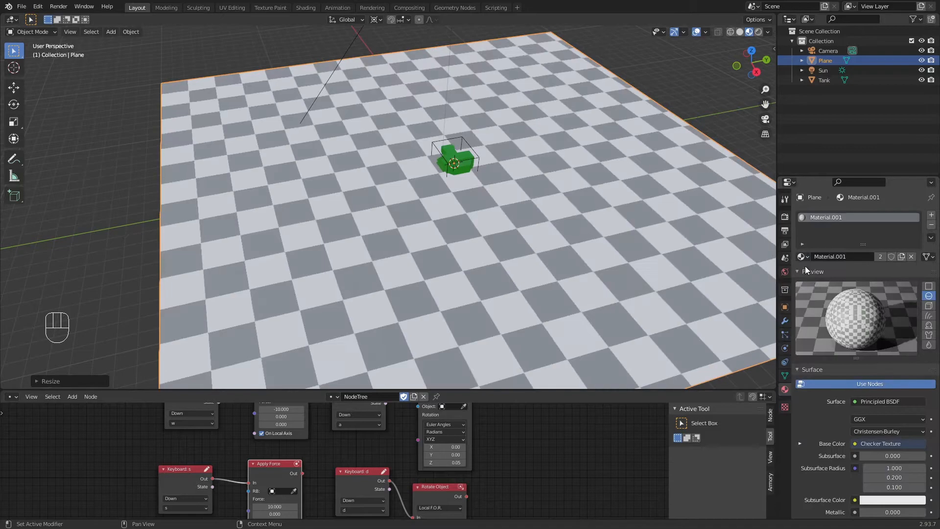
- Lower the checkered plane along Z so that it sits just beneath the tank
click(660, 96)
middle_drag(660, 96, 633, 87)
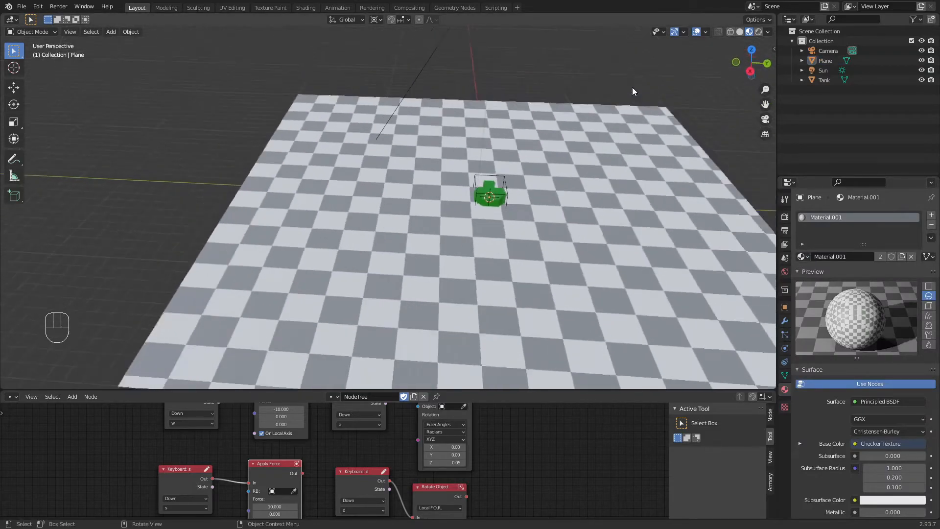
scroll(632, 87, down, 1)
click(583, 178)
key(g)
key(z)
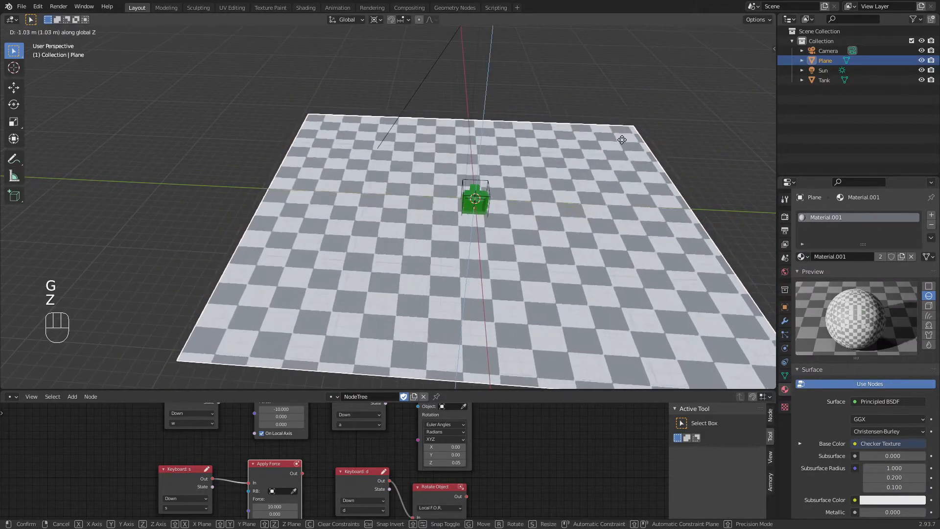
click(619, 148)
middle_drag(619, 148, 678, 147)
key(g)
key(z)
click(627, 137)
click(679, 146)
mouse_move(560, 215)
middle_down()
mouse_move(587, 212)
mouse_move(573, 223)
middle_up()
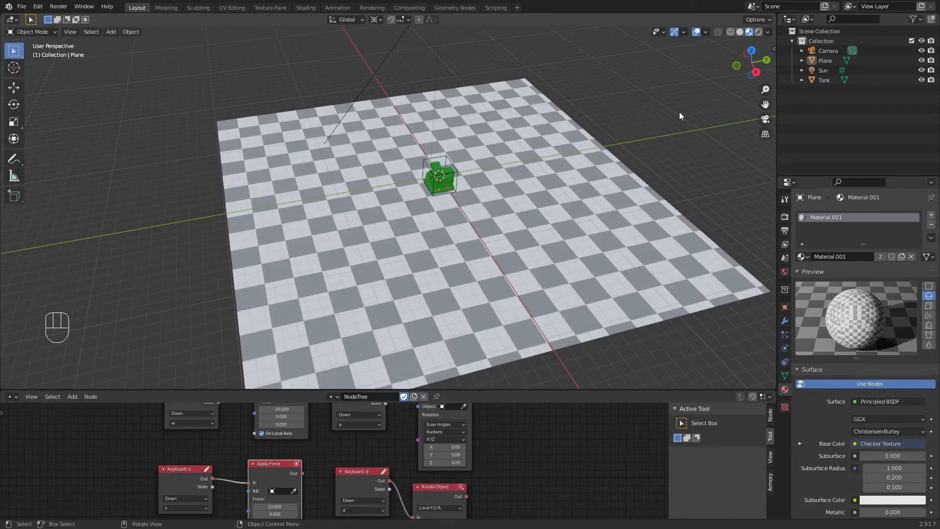
- Add a cube and, in Edit Mode, stretch its mesh along Y to span the floor's full width
key(shift+a)
mouse_move(627, 113)
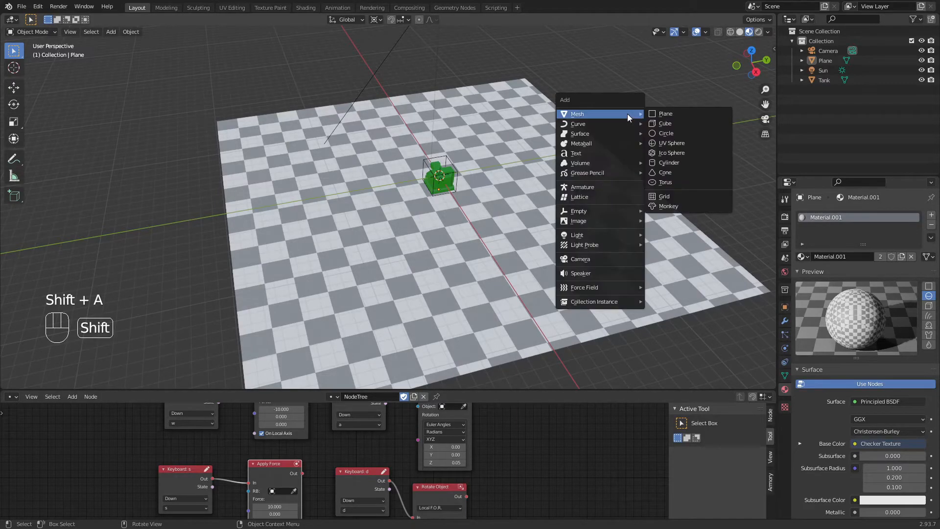
click(662, 123)
key(Tab)
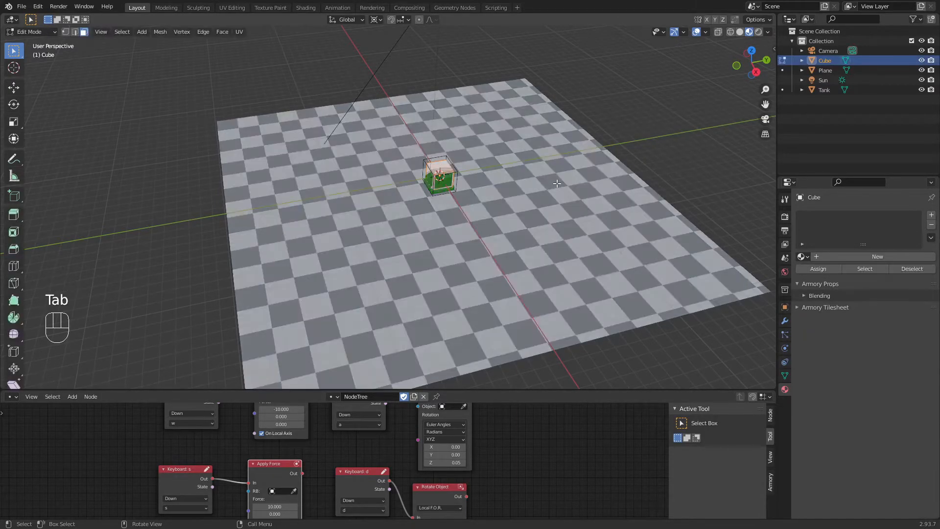
key(s)
key(y)
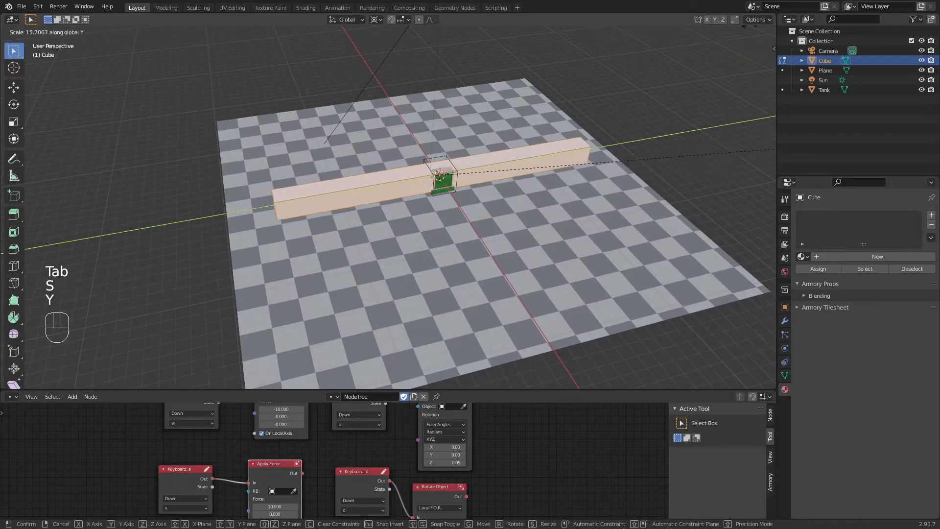
click(470, 268)
- Scale the stretched cube's mesh up along Z to form a taller wall, and return to Object Mode
key(s)
key(z)
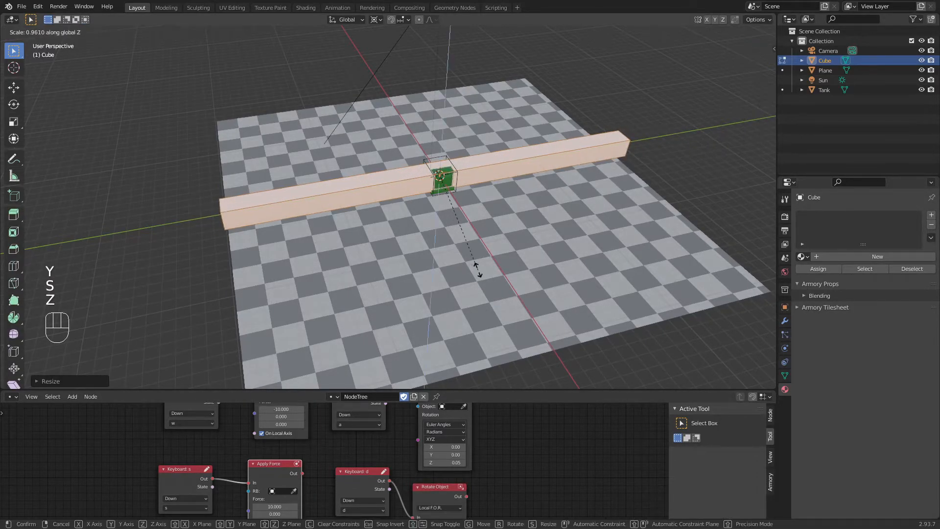
click(652, 238)
middle_drag(651, 239, 605, 228)
key(Tab)
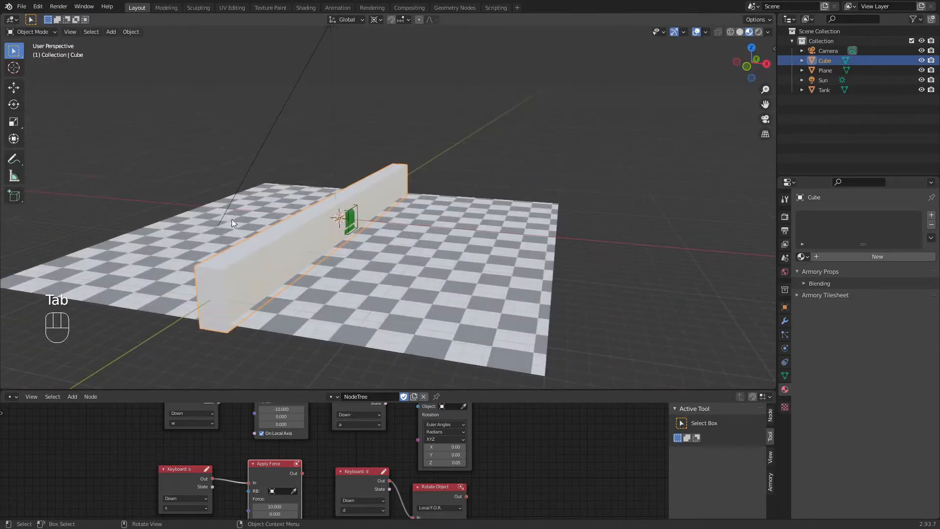
- Move the wall about -20.5 m along X to the far edge of the floor
key(g)
key(x)
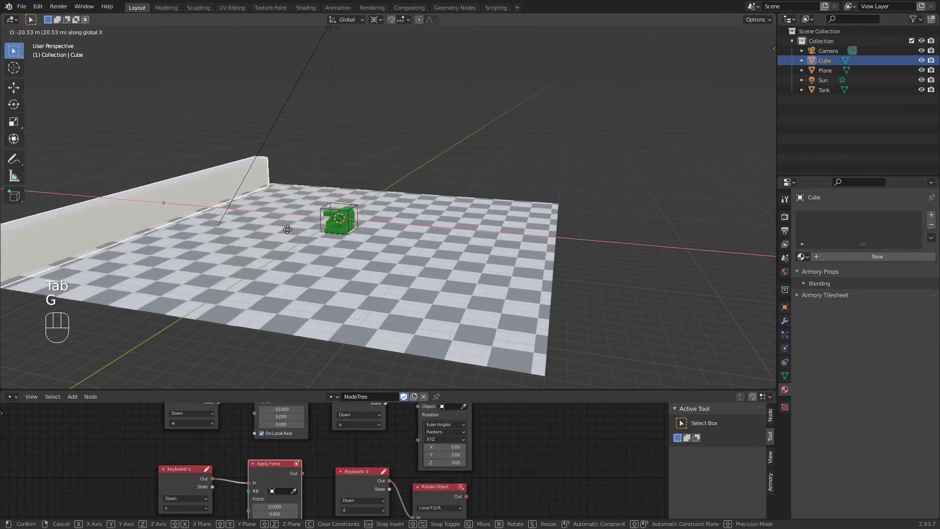
click(215, 234)
middle_drag(216, 233, 276, 210)
scroll(265, 215, down, 3)
shift+middle_drag(226, 228, 304, 227)
middle_drag(415, 235, 383, 246)
- Nudge the wall along X toward the floor to close the gap at the floor's edge
key(KP_Decimal)
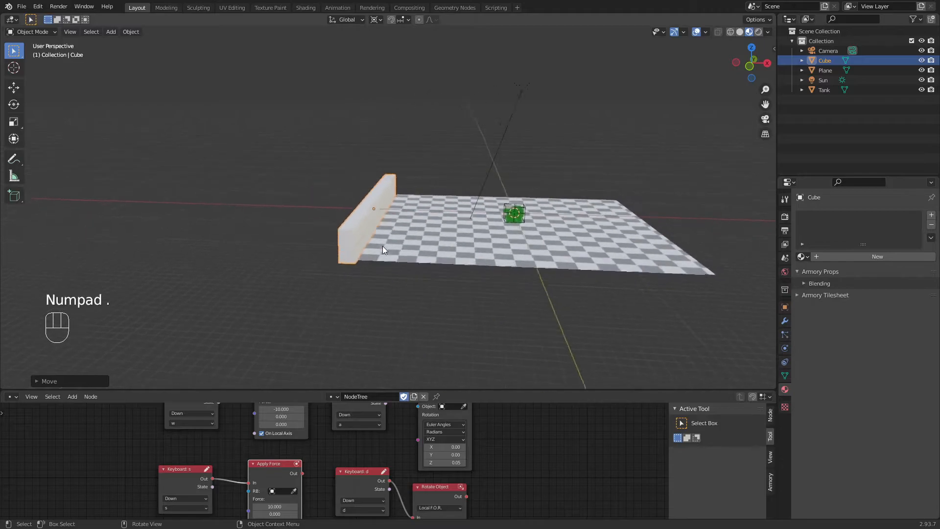
middle_drag(404, 240, 413, 223)
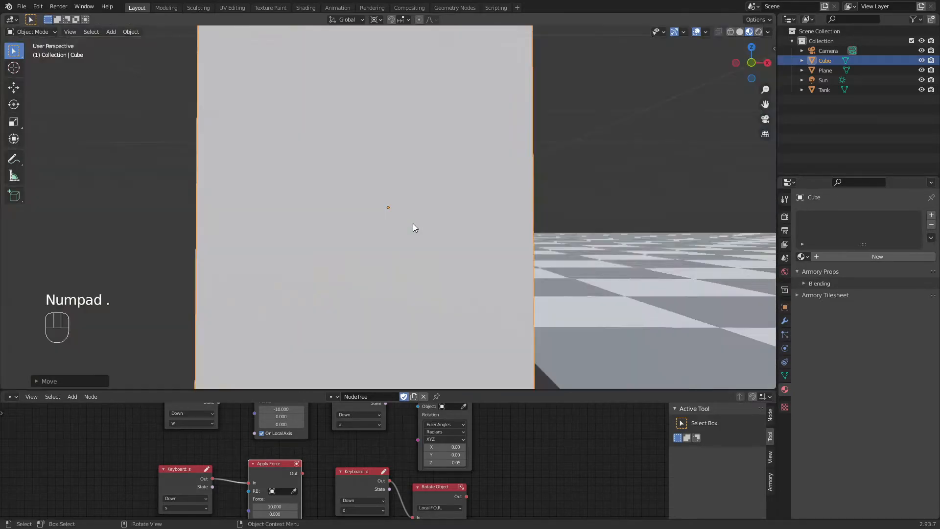
scroll(412, 225, down, 6)
key(g)
key(x)
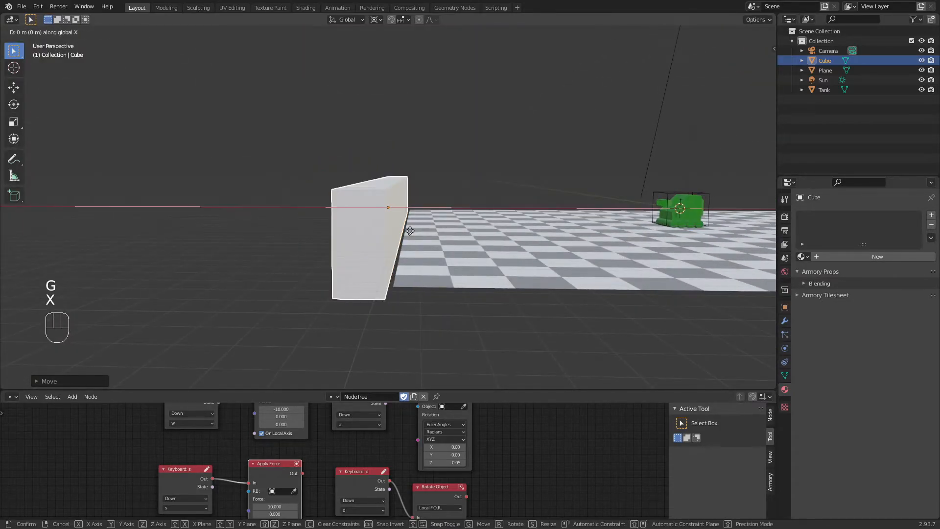
click(422, 231)
scroll(510, 241, down, 4)
middle_drag(521, 245, 436, 275)
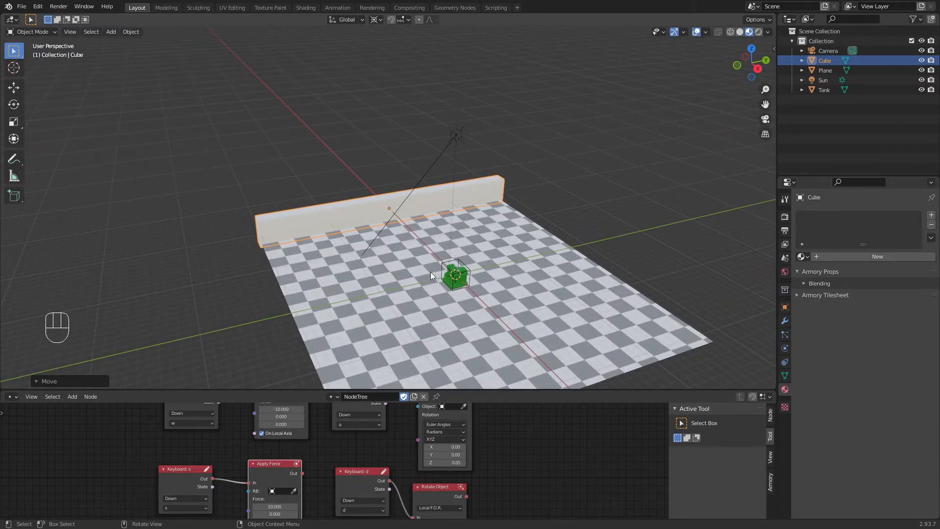
middle_drag(519, 254, 148, 226)
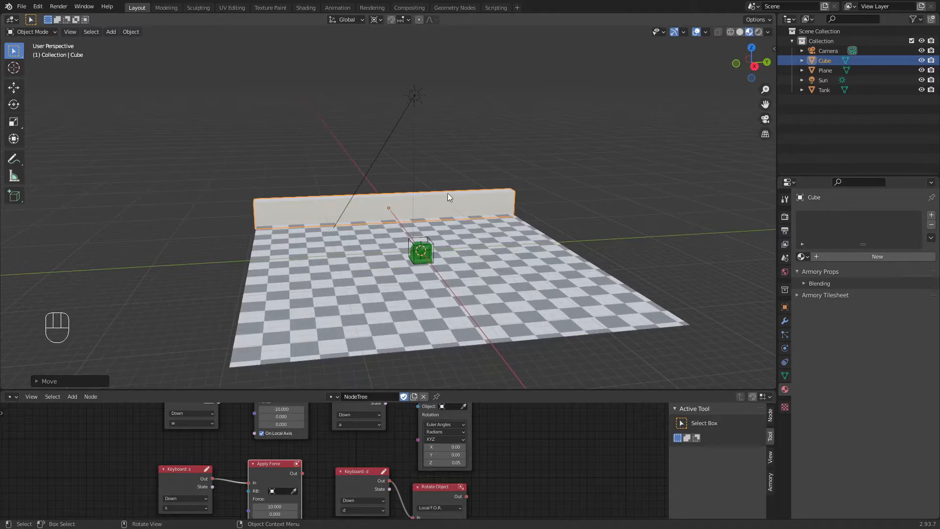
- Set the pivot point to the 3D Cursor and duplicate the wall rotated 90° about Z
key(period)
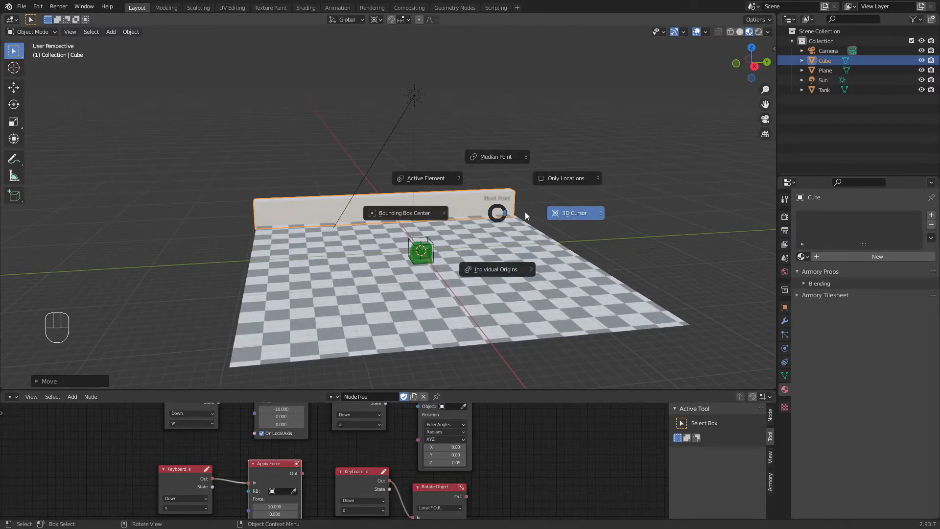
click(583, 215)
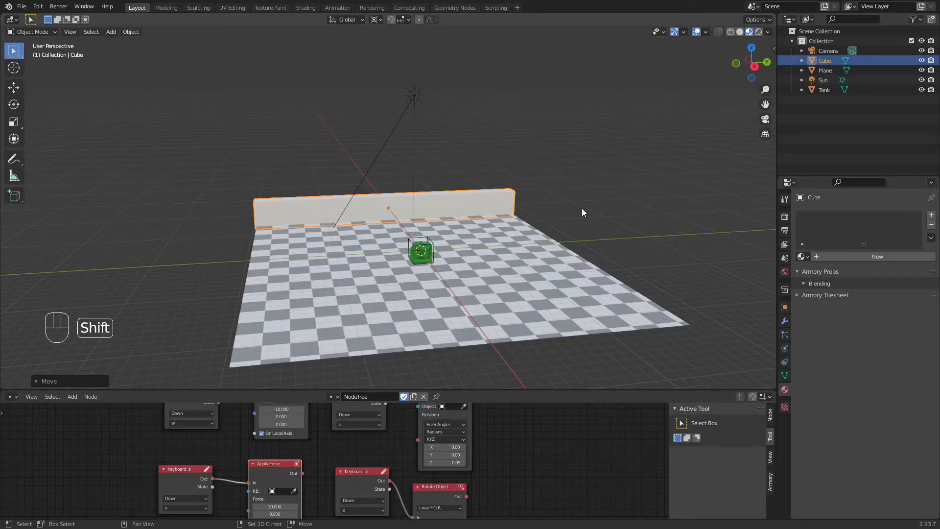
key(shift+d)
key(z)
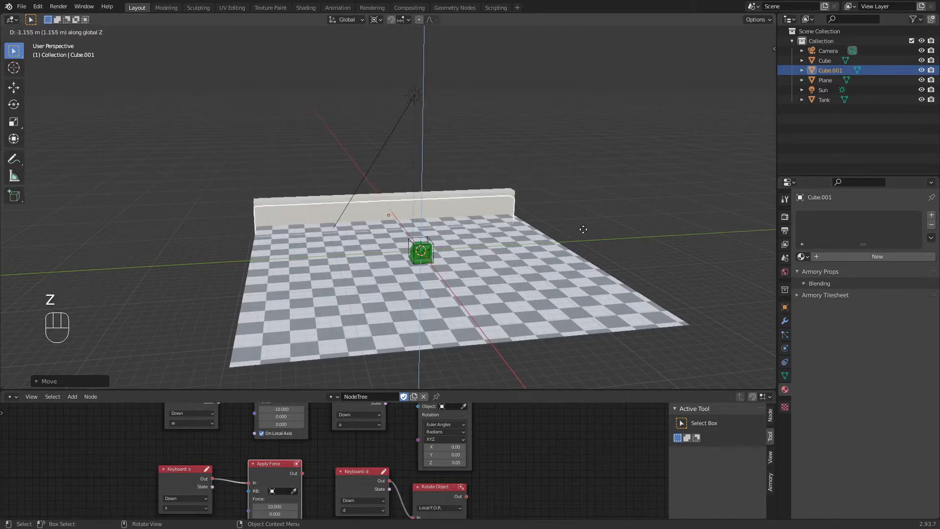
key(r)
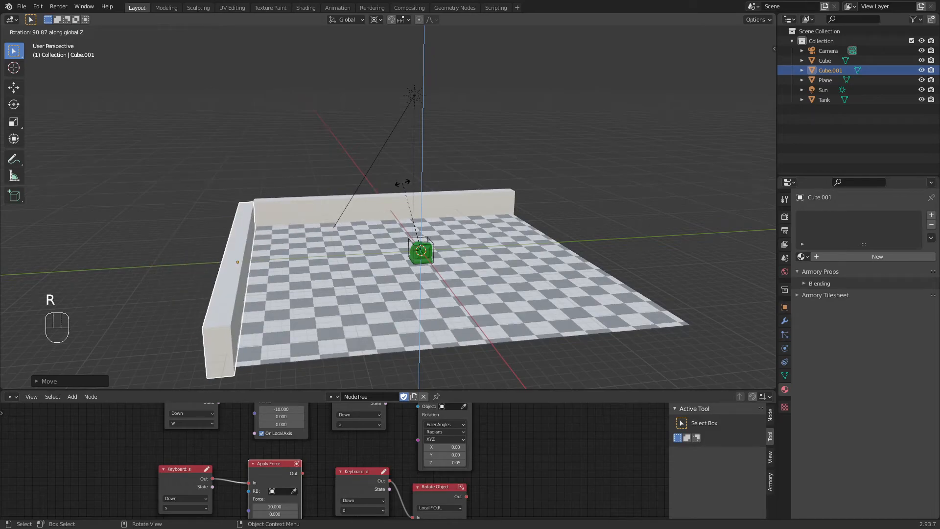
text(90)
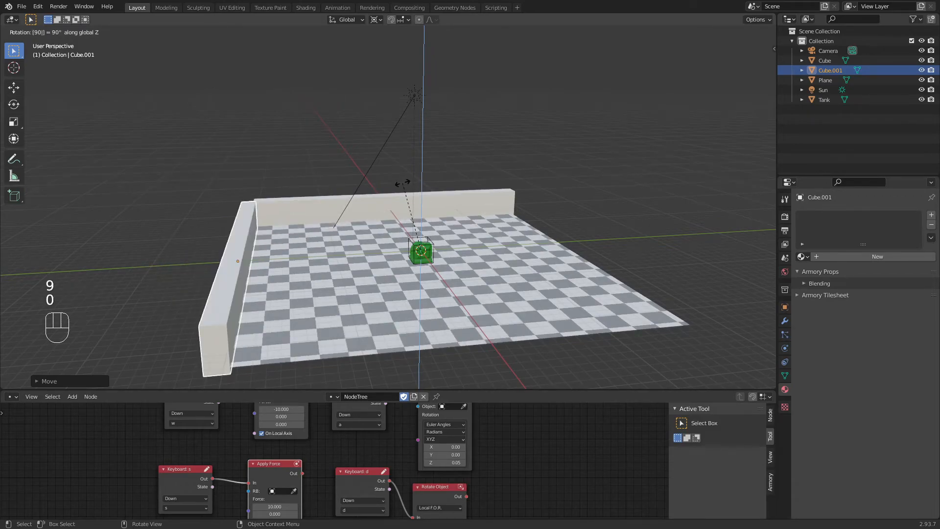
key(Return)
- Repeat the rotated wall duplication twice to enclose the remaining two sides of the floor
scroll(292, 219, down, 1)
middle_drag(292, 220, 407, 211)
scroll(386, 196, up, 2)
middle_drag(390, 241, 420, 263)
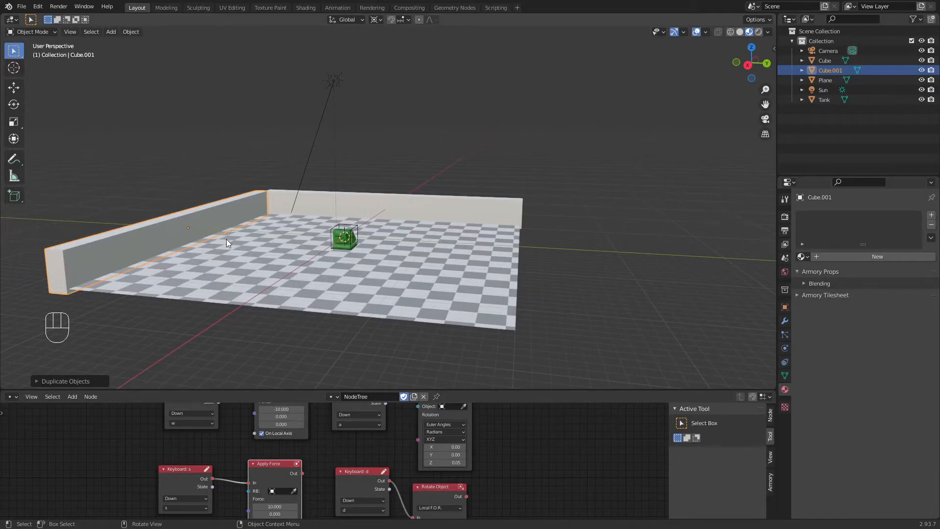
key(shift+r)
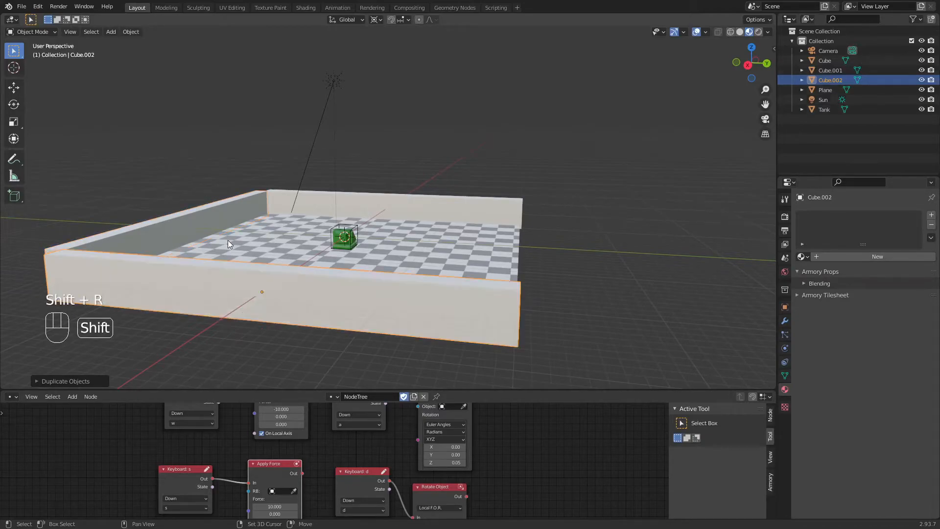
key(shift+r)
middle_drag(346, 194, 454, 194)
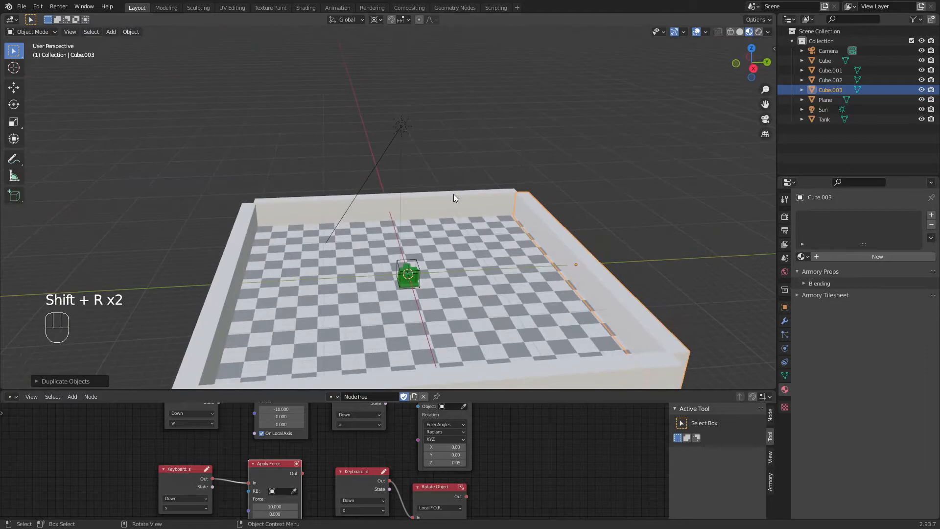
- Save the file, run the game to check the tank on the new floor, and close the game window
click(457, 199)
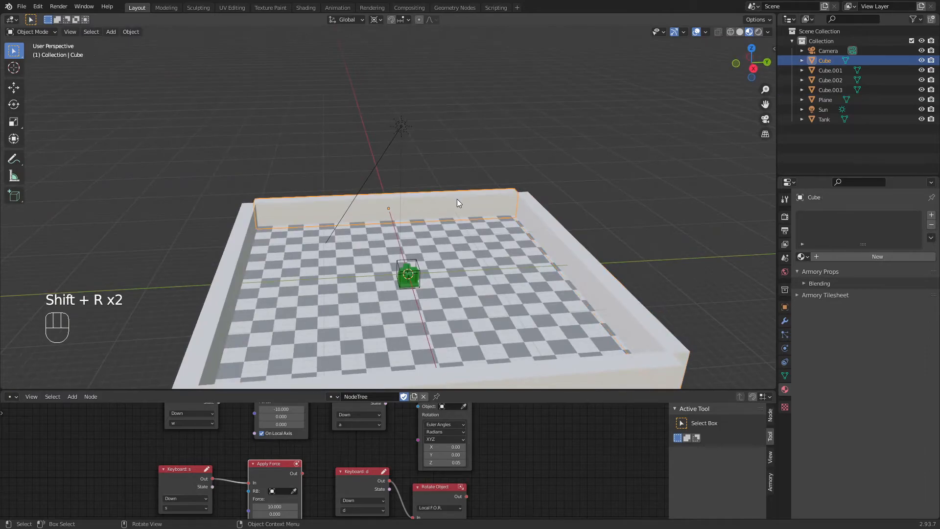
click(786, 363)
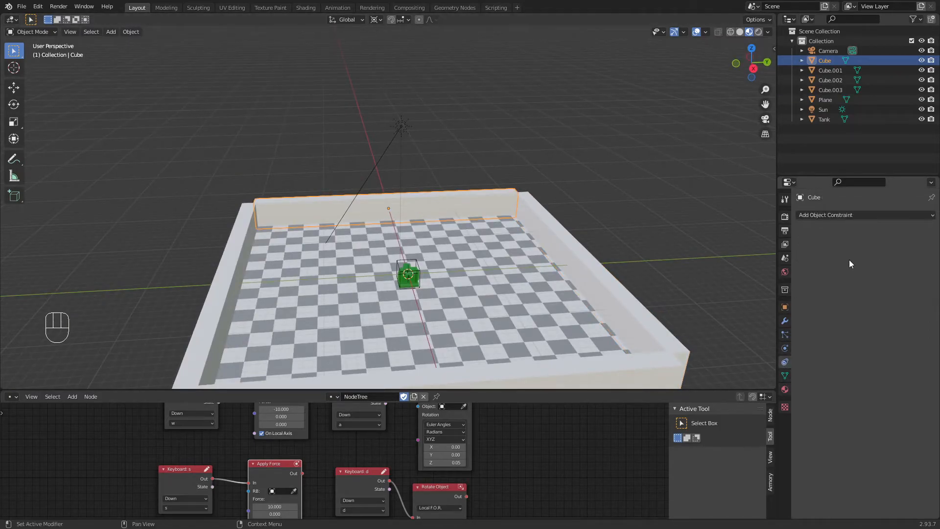
key(ctrl+s)
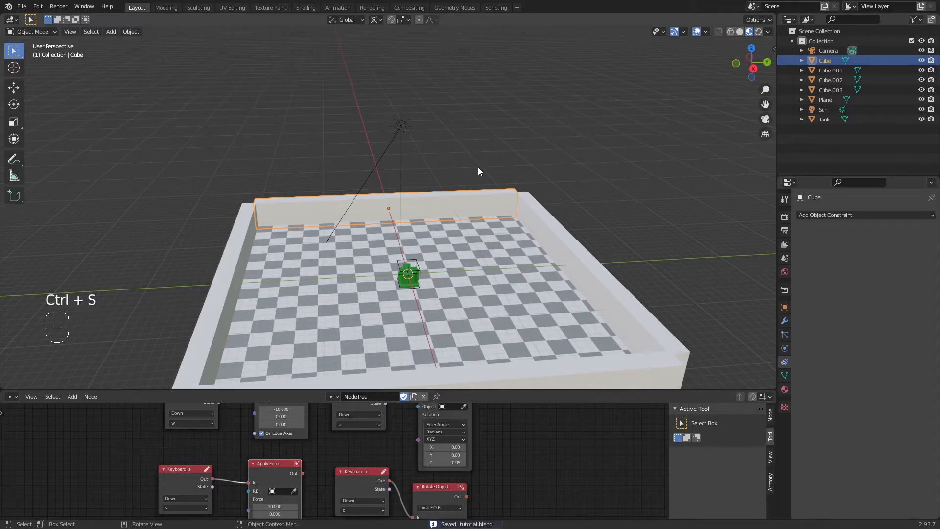
key(F5)
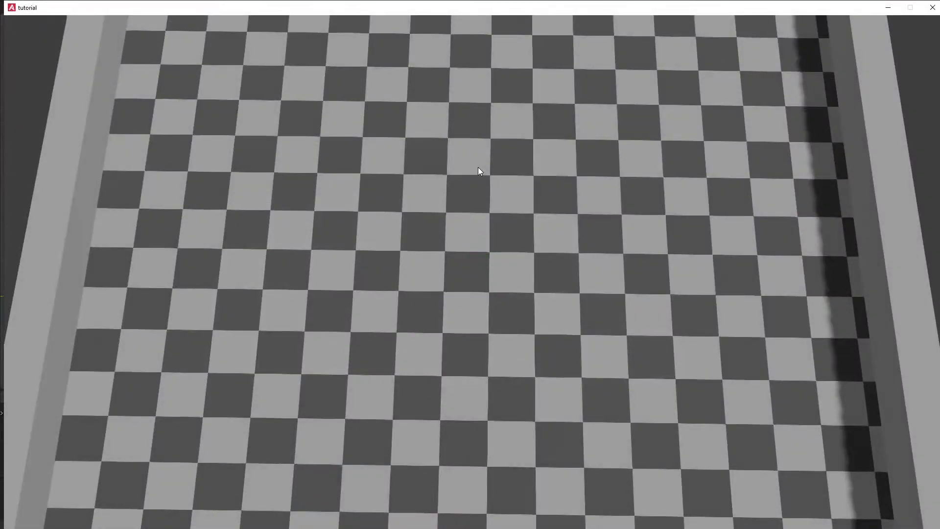
click(932, 7)
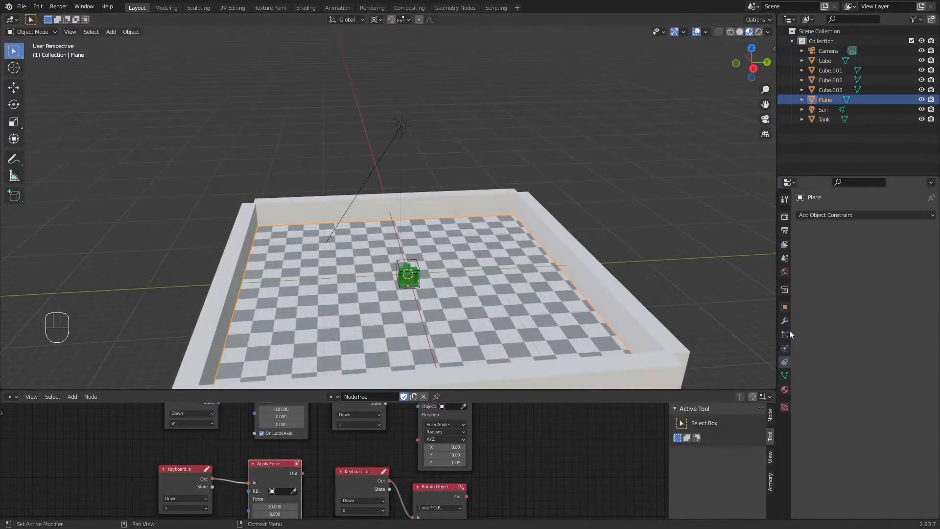
- Give the checkered floor plane a Passive rigid body with a Box collision shape
click(783, 349)
click(784, 361)
click(784, 349)
click(879, 240)
click(874, 276)
click(870, 295)
click(857, 336)
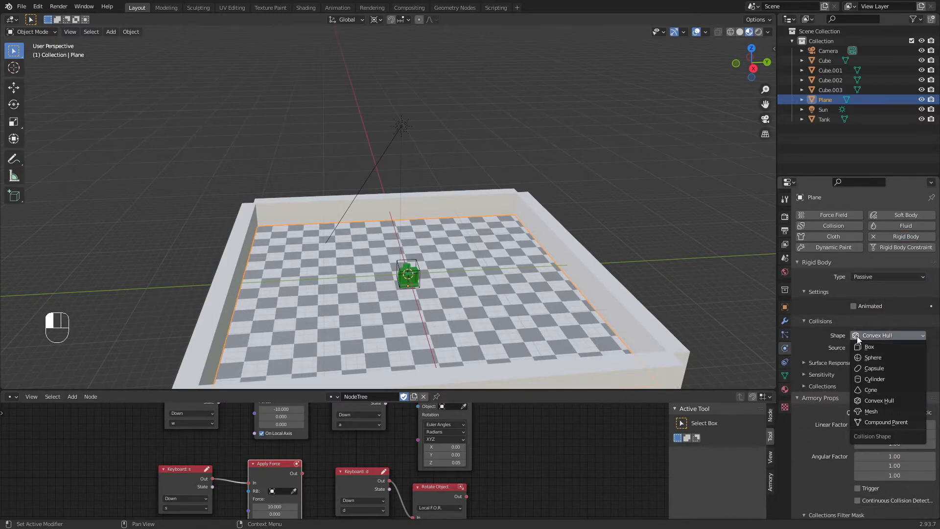
click(860, 347)
click(689, 205)
- Save the file, run the game, and test turning the tank and driving it toward the walls
key(ctrl+s)
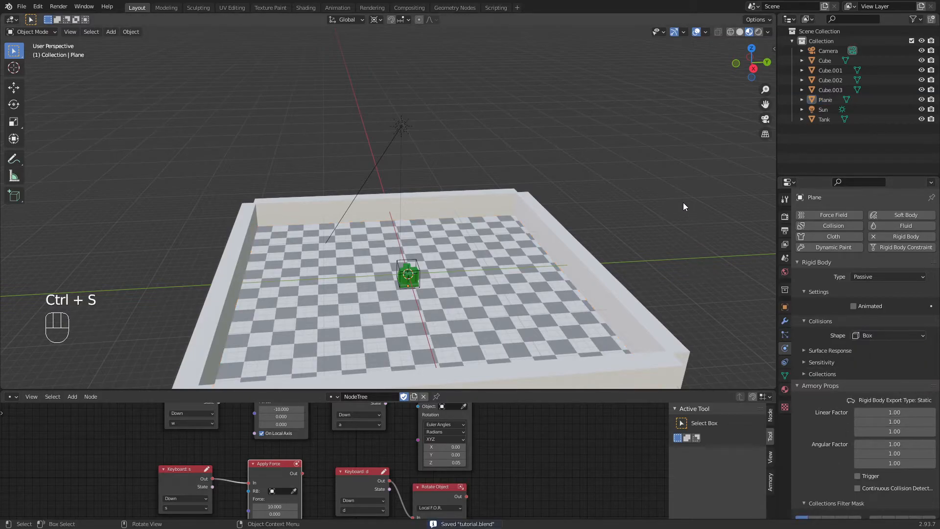
key(F5)
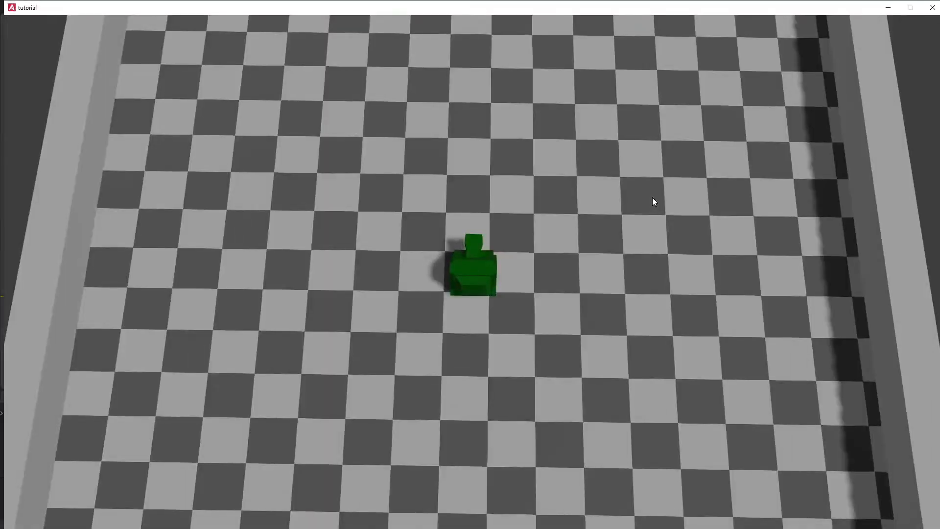
key(a)
key(w)
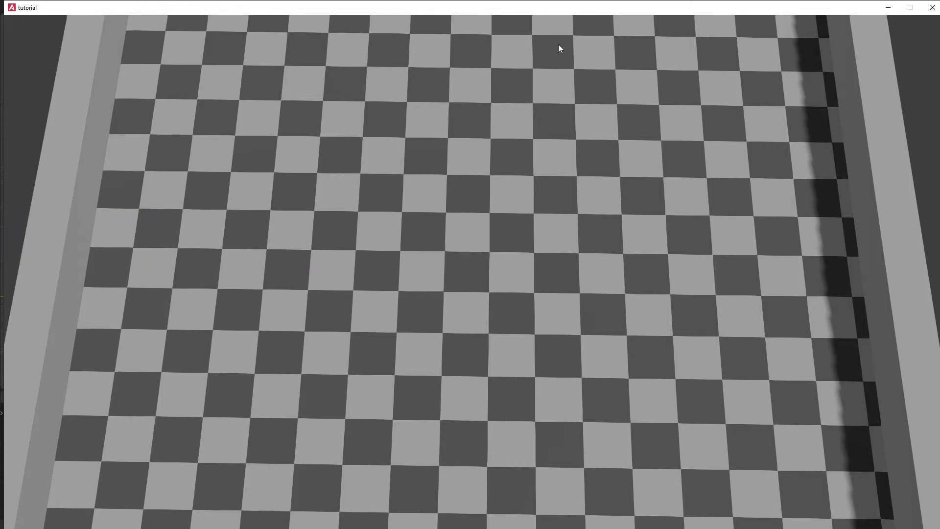
- Close the game window and give the far arena wall a Passive rigid body with a Box collision shape
click(933, 7)
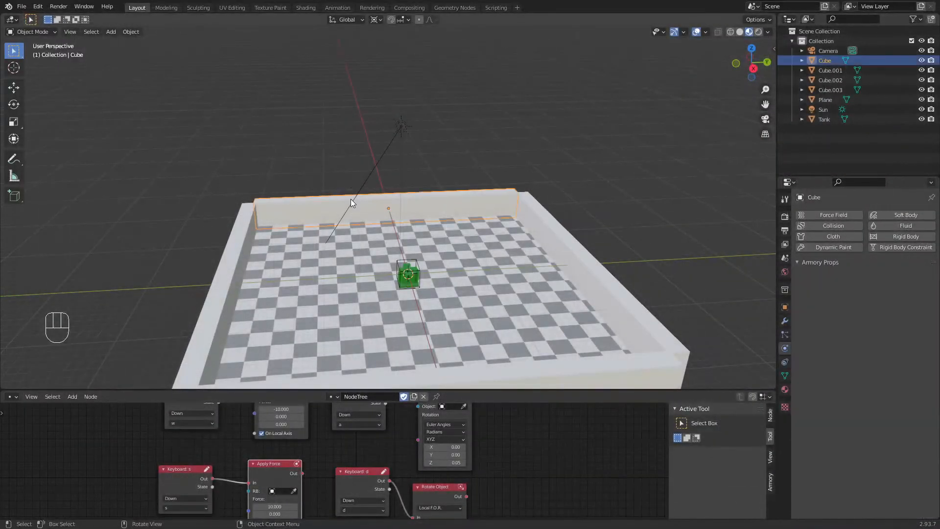
click(903, 237)
click(892, 276)
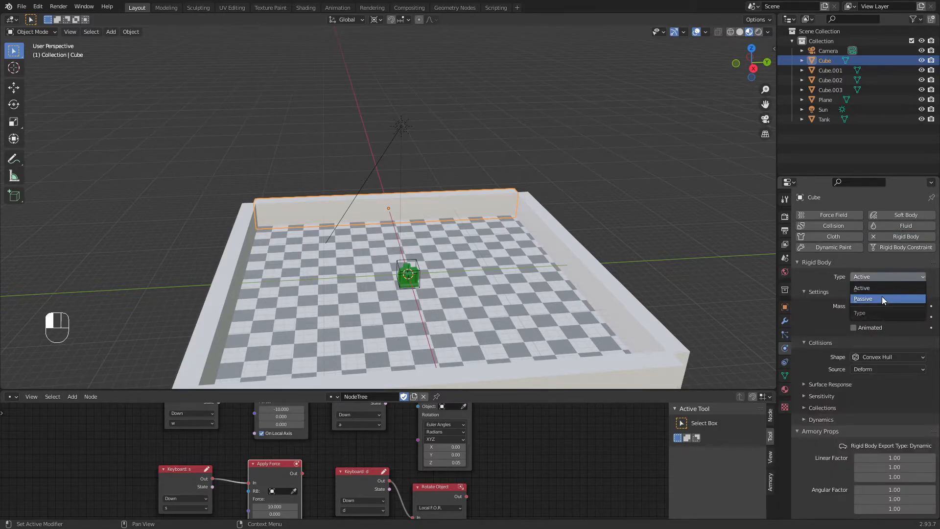
click(880, 300)
click(876, 334)
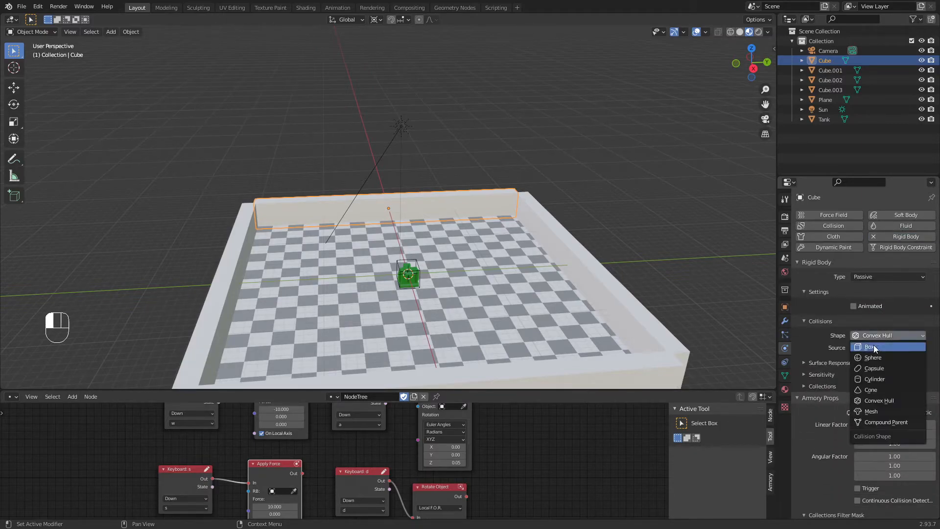
click(873, 348)
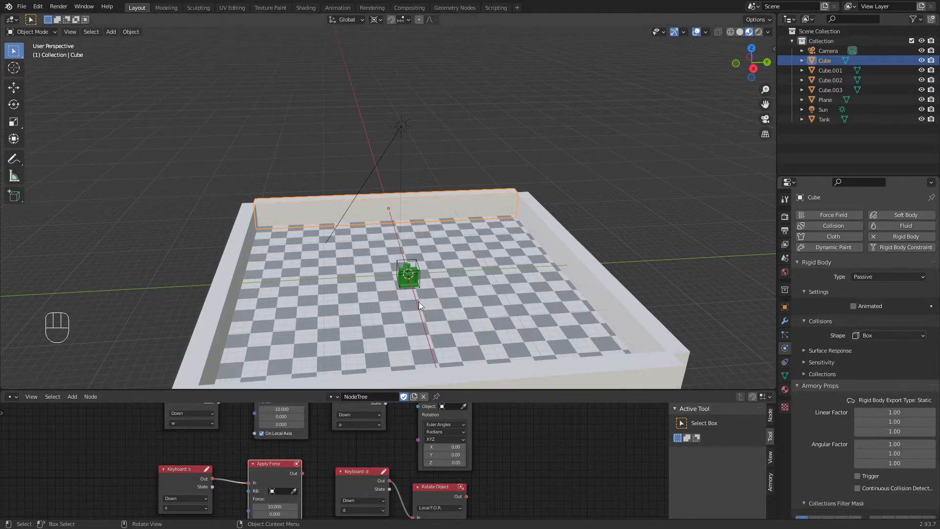
click(235, 269)
shift+click(575, 372)
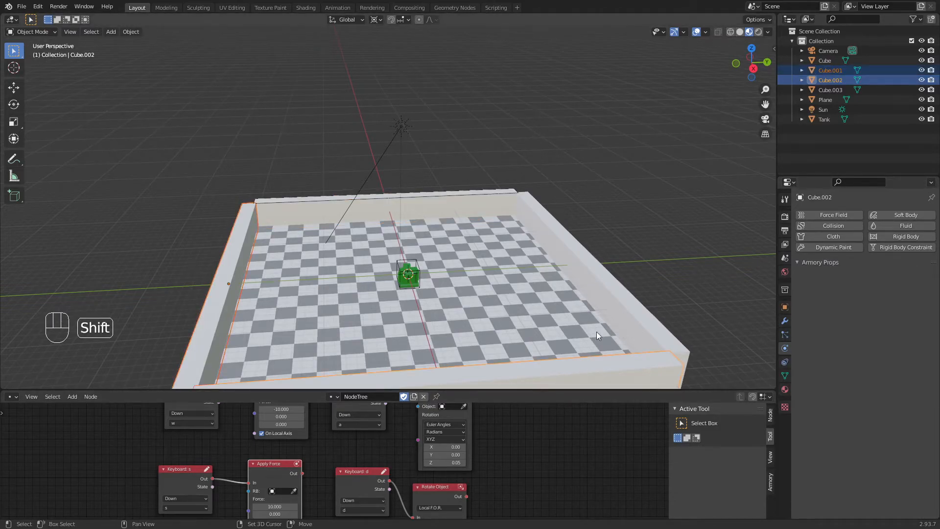
shift+click(598, 264)
shift+click(442, 200)
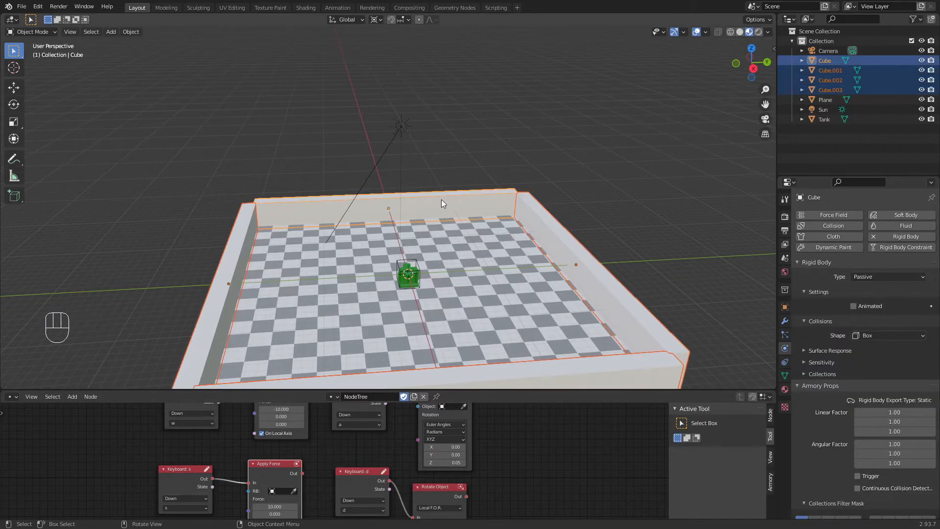
text(link)
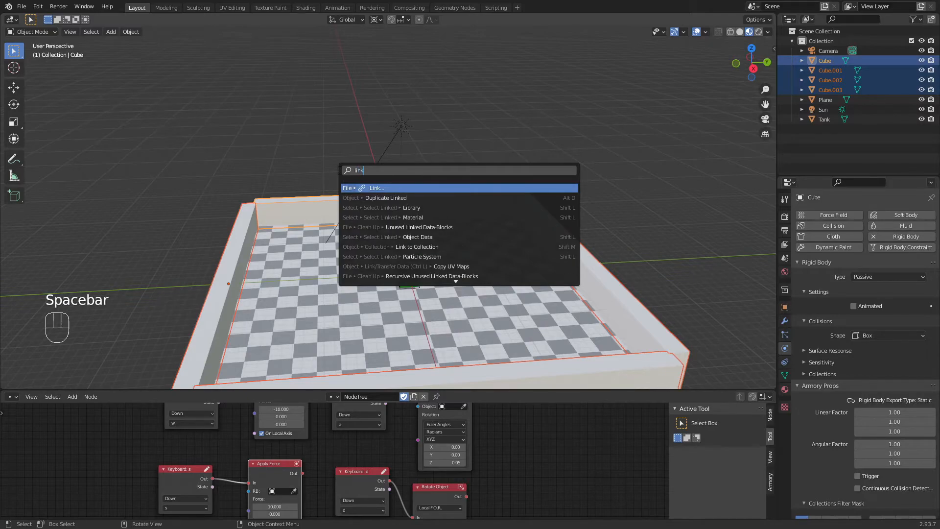
key(Down)
key(Down)
key(Down)
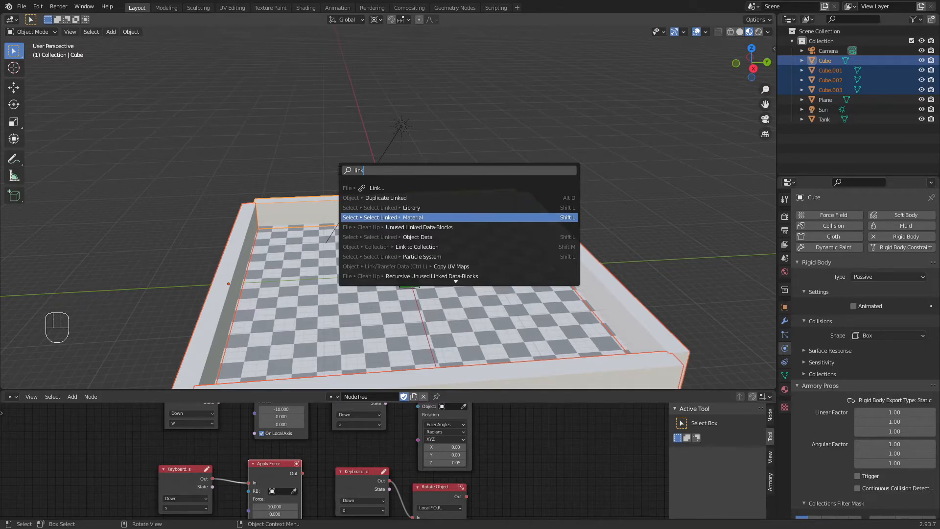
key(BackSpace)
key(BackSpace)
key(BackSpace)
key(BackSpace)
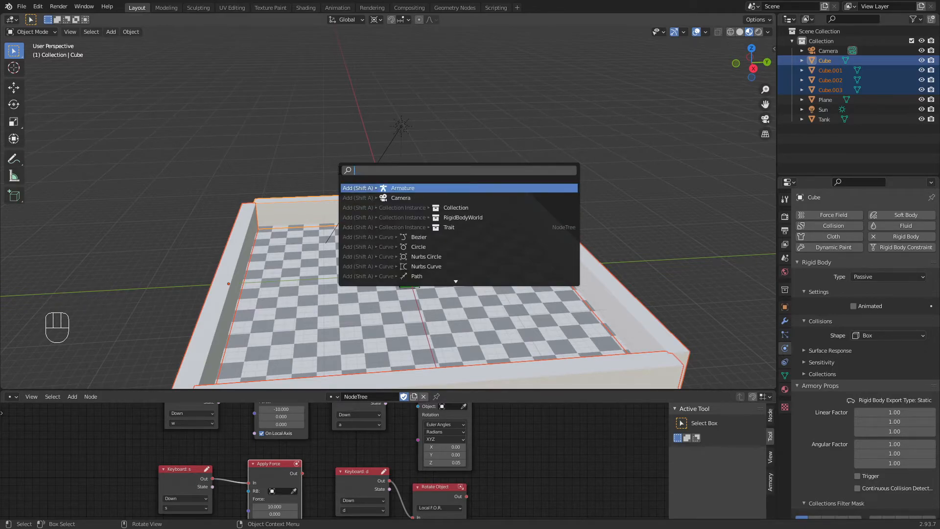
text(cop)
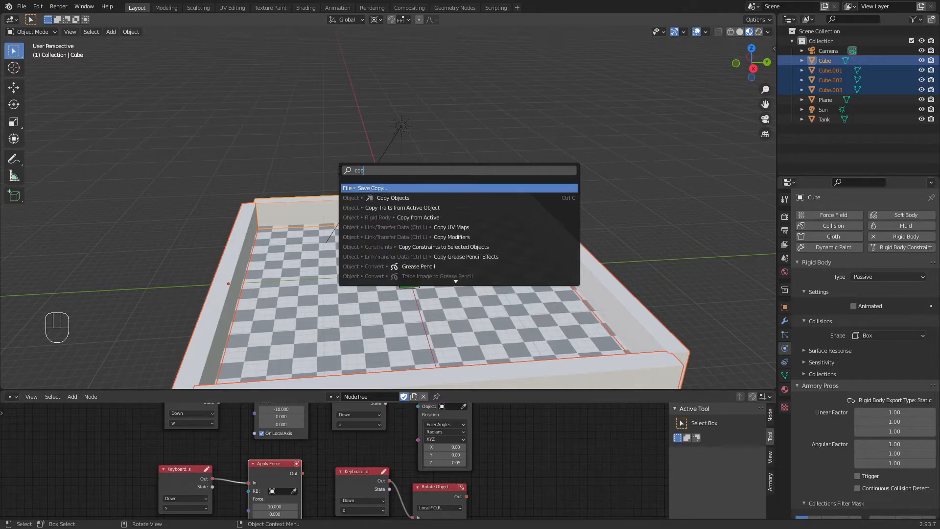
text(y att)
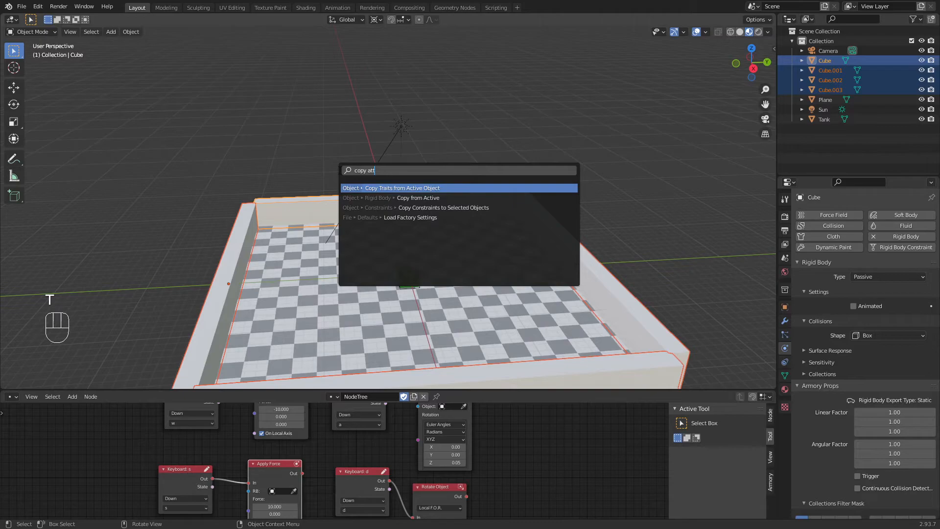
key(Escape)
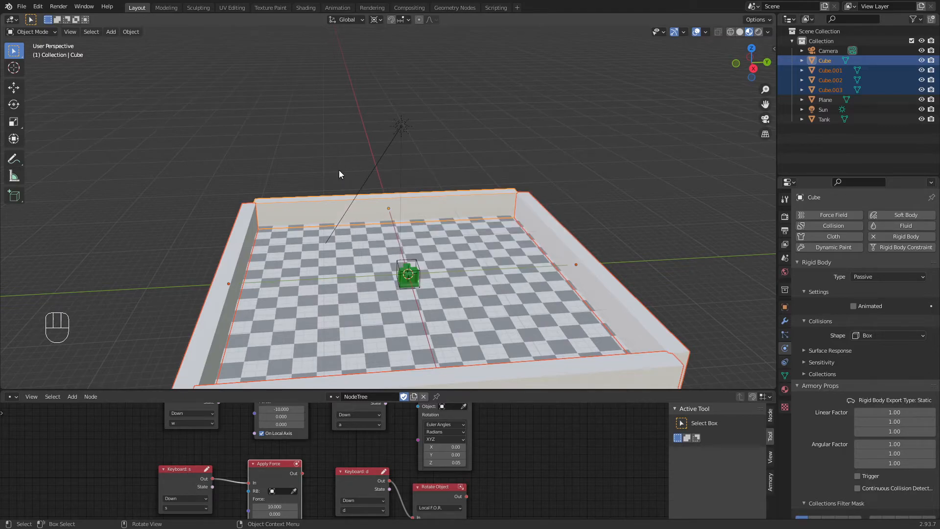
click(516, 179)
click(499, 195)
key(Tab)
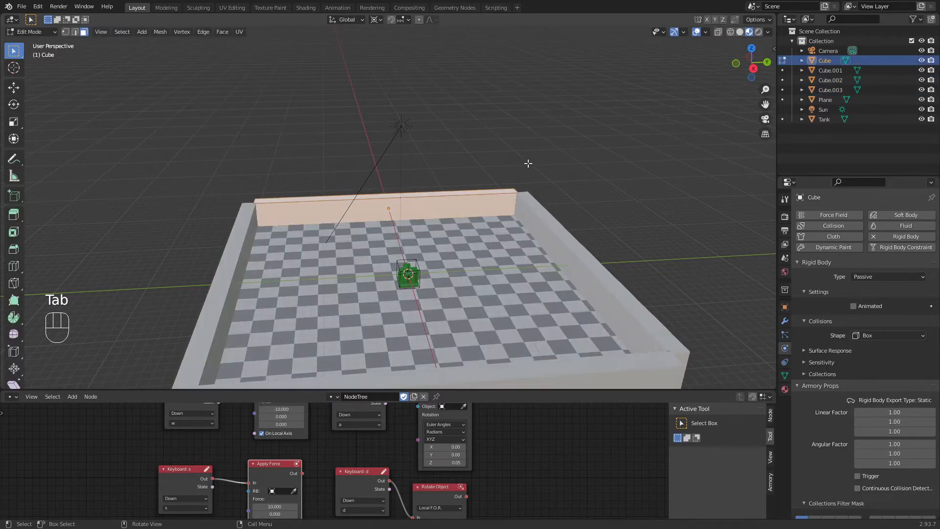
key(Tab)
click(542, 204)
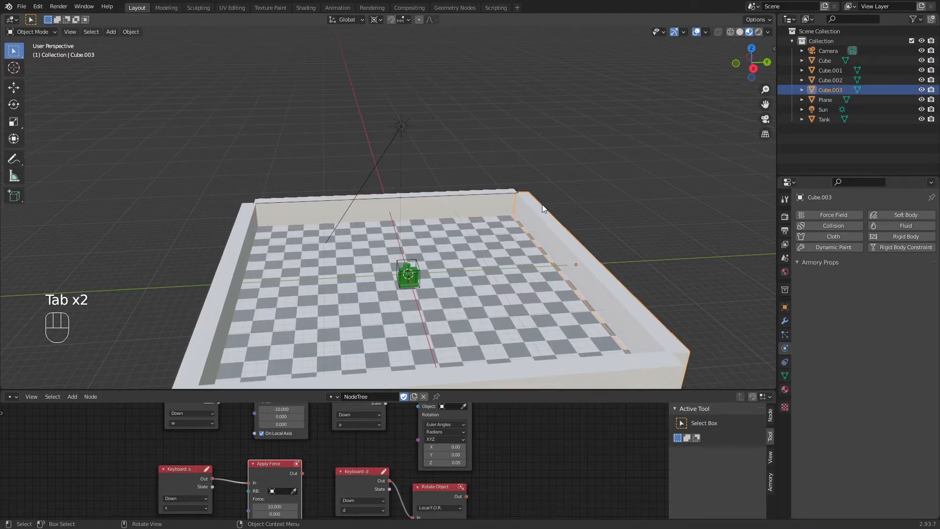
click(487, 207)
click(534, 237)
click(419, 199)
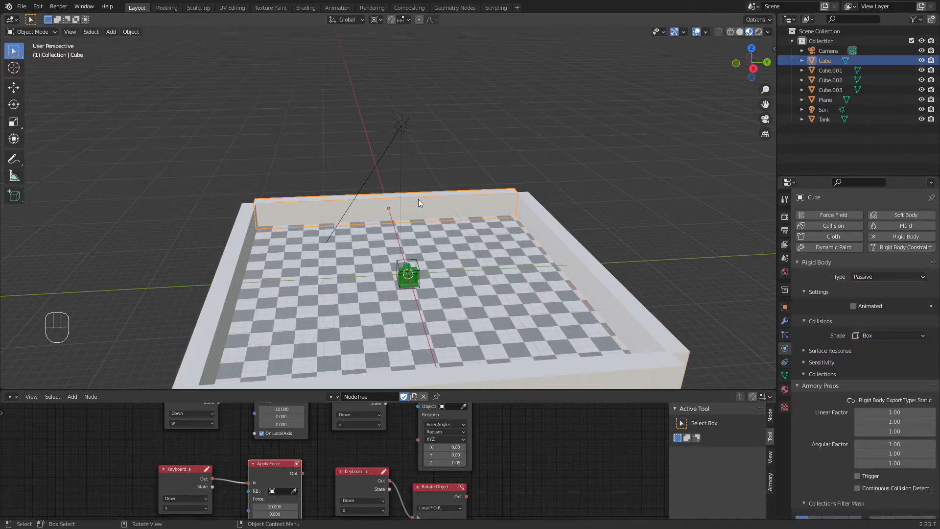
- Add a rigid body to each of the other three arena walls and set its type to Passive
click(232, 251)
click(902, 235)
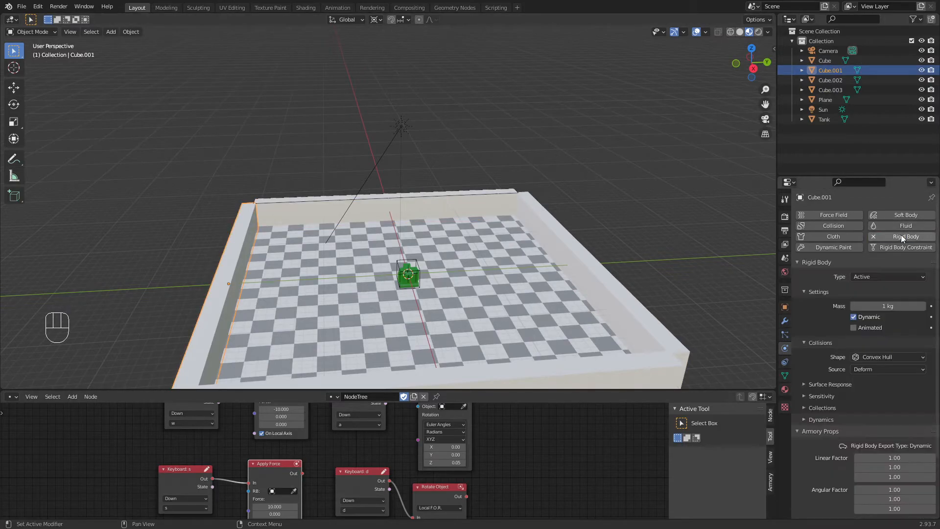
click(872, 275)
click(874, 299)
click(664, 366)
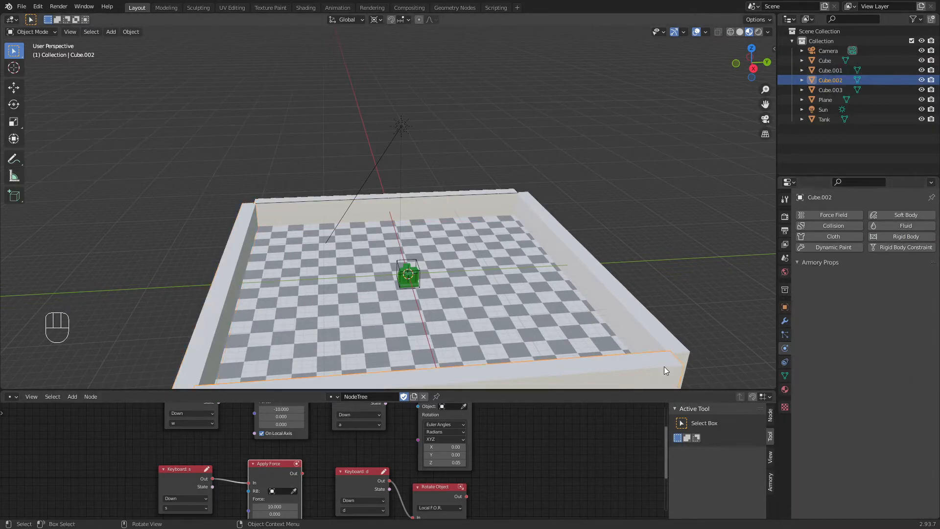
click(888, 238)
click(888, 276)
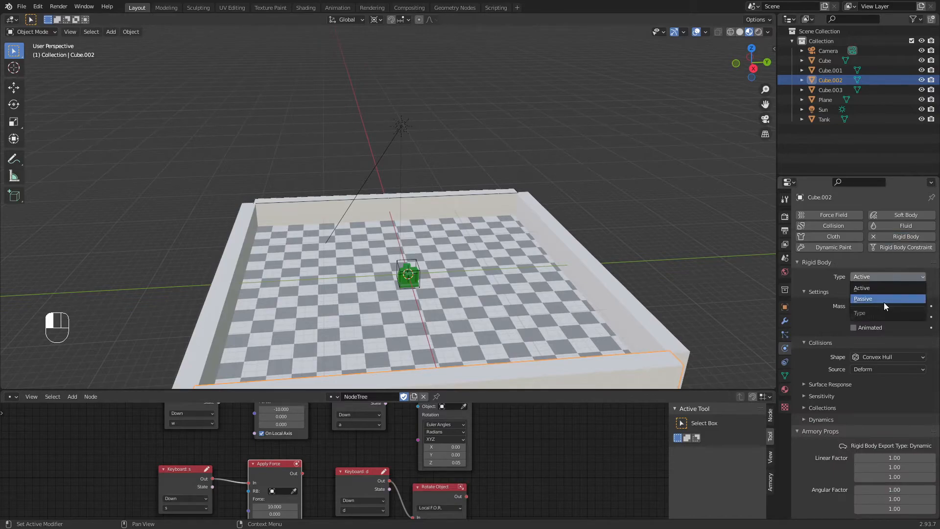
click(884, 301)
click(630, 293)
click(904, 237)
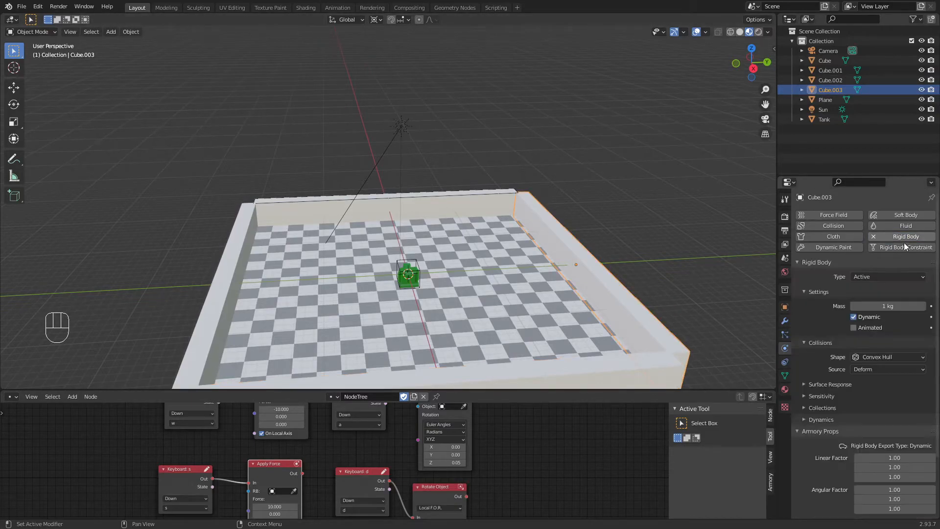
click(892, 276)
click(877, 300)
- Save the file, run the game, and drive the tank against the arena walls to test their collisions
key(ctrl+s)
key(F5)
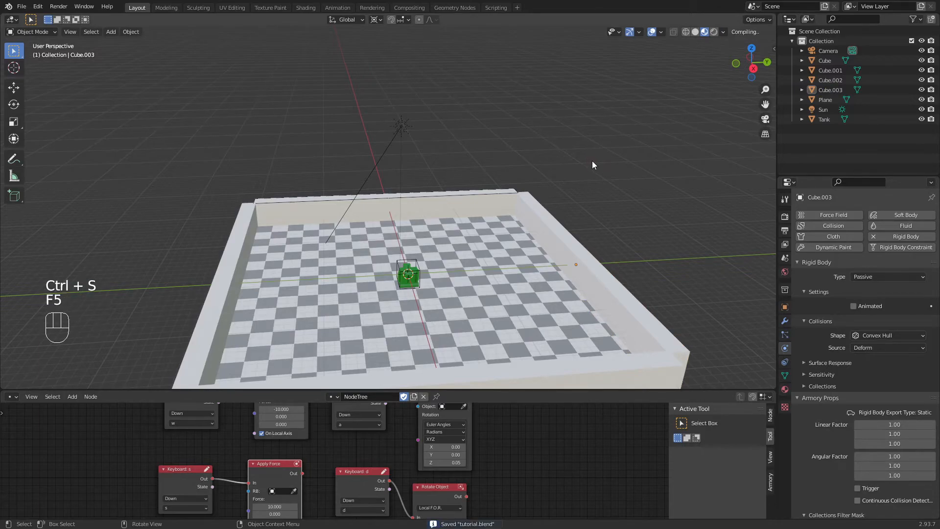
key(a)
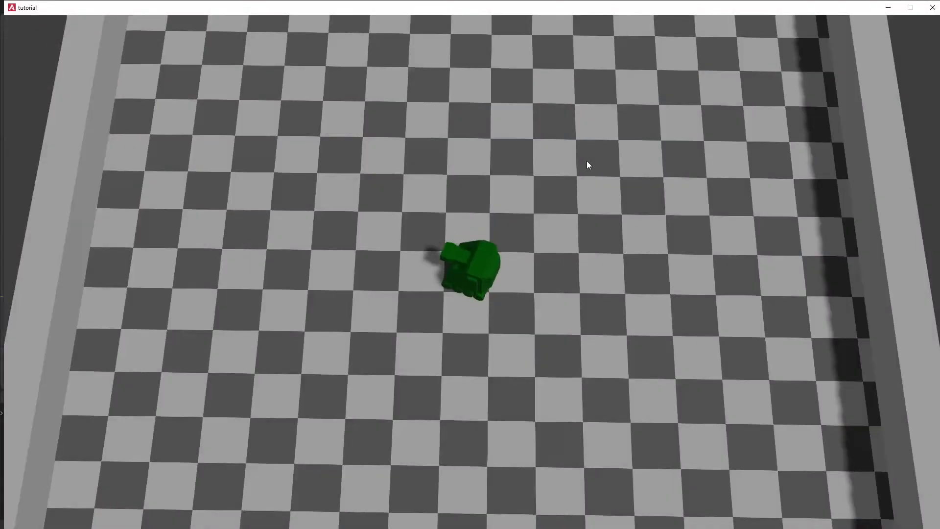
key(w)
key(a)
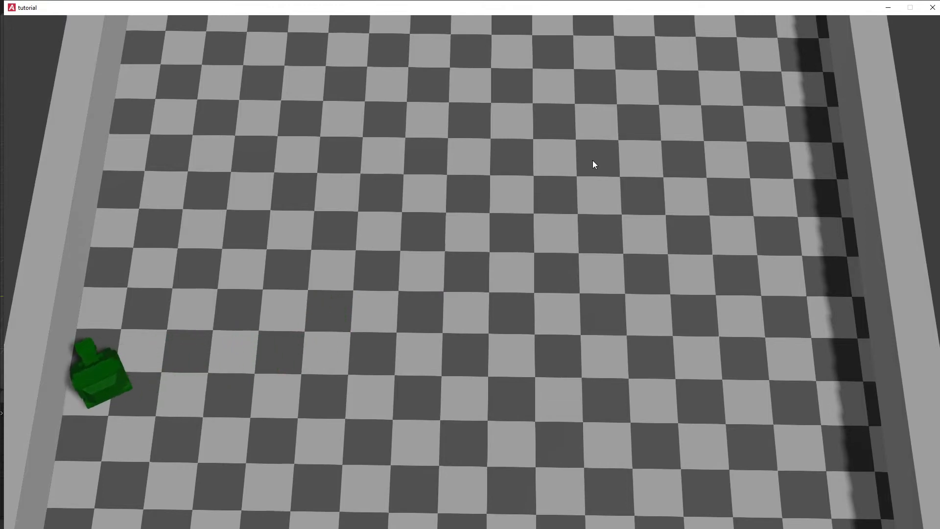
key(w)
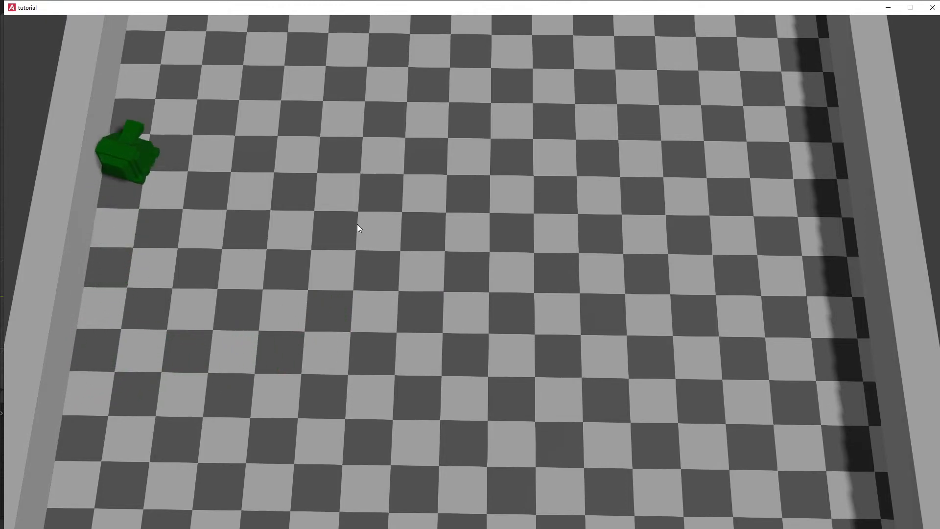
key(w)
key(s)
key(d)
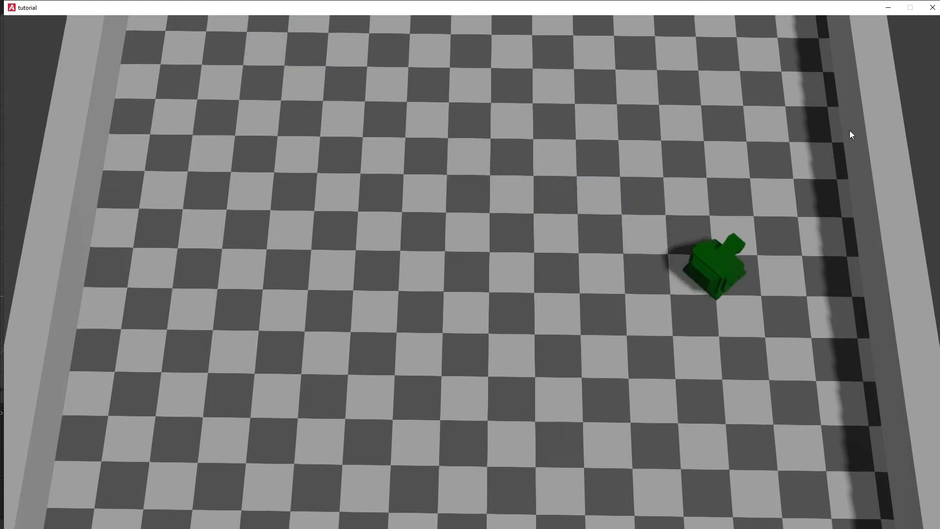
key(w)
key(a)
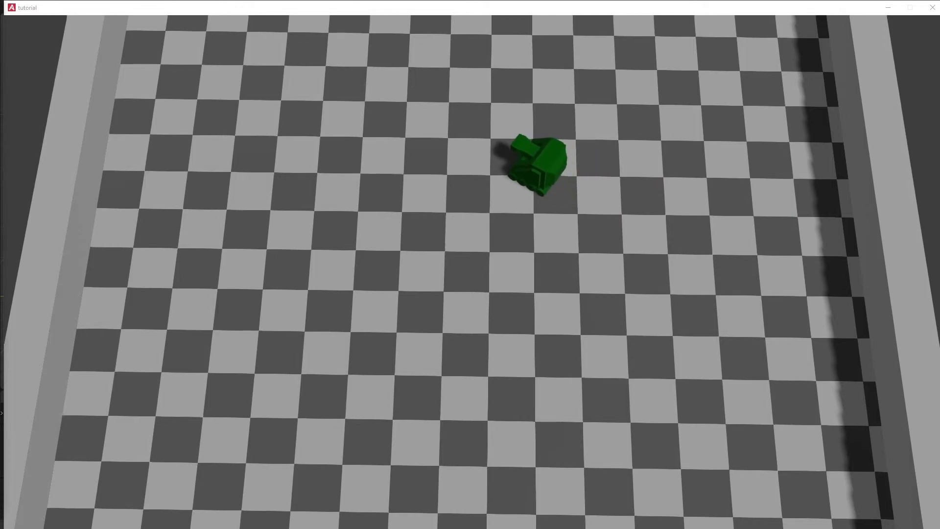
key(a)
key(w)
key(d)
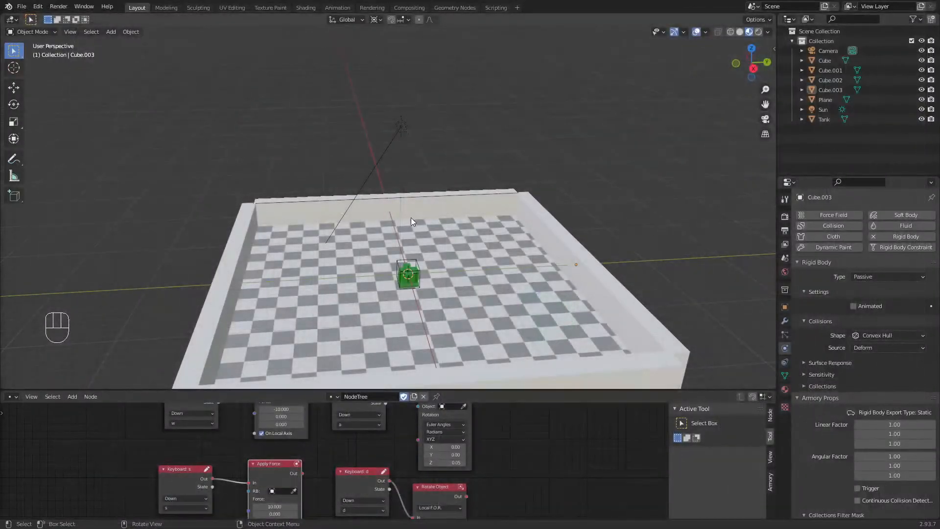
- Add a Plain Axes empty at the tank's centre
middle_drag(411, 218, 454, 203)
scroll(569, 215, up, 3)
shift+middle_drag(606, 214, 467, 230)
scroll(500, 233, up, 4)
scroll(500, 233, up, 2)
scroll(489, 230, up, 2)
shift+middle_drag(581, 241, 474, 205)
scroll(507, 195, up, 4)
scroll(461, 224, down, 3)
key(shift+a)
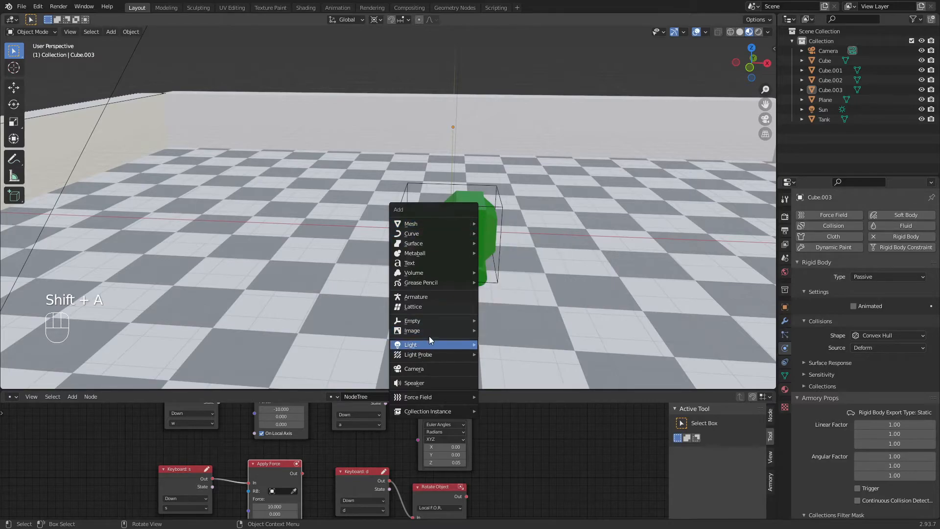
mouse_move(426, 321)
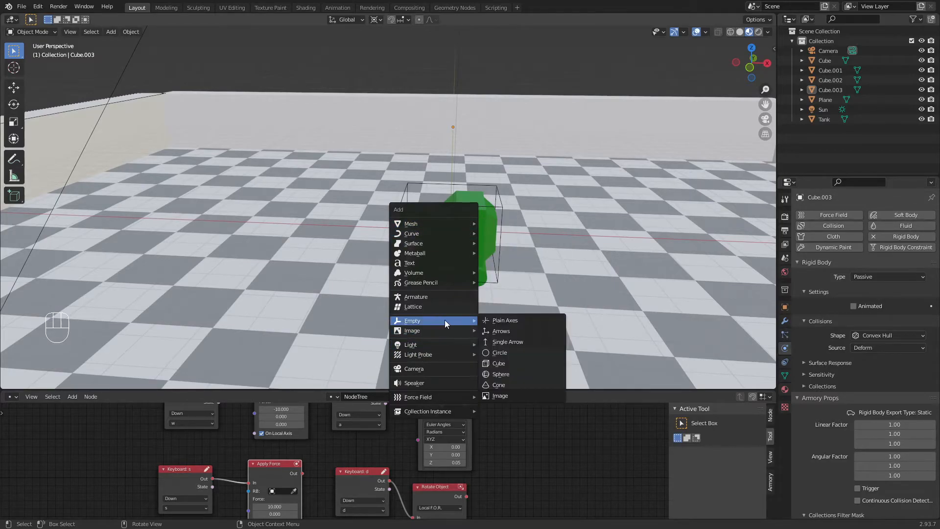
click(498, 320)
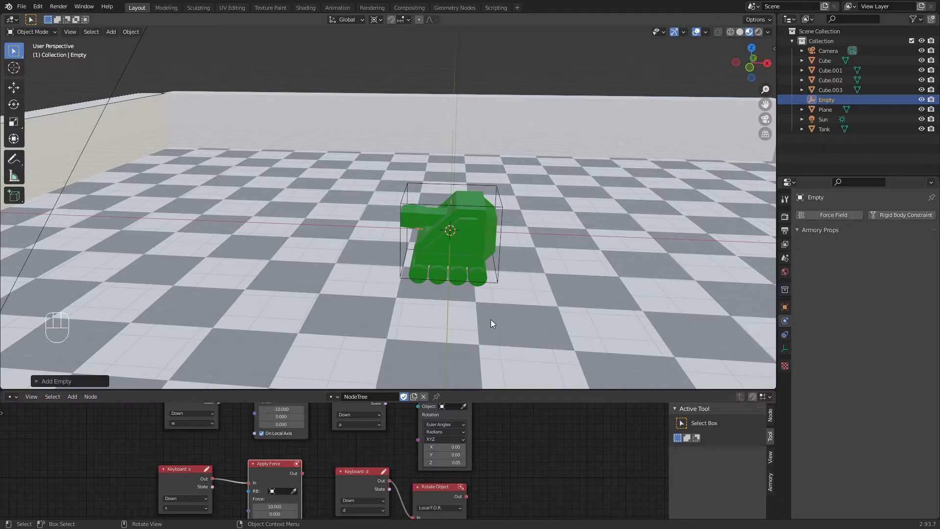
- Move the empty along X and Z to the tip of the tank's barrel, and deselect it
key(g)
key(x)
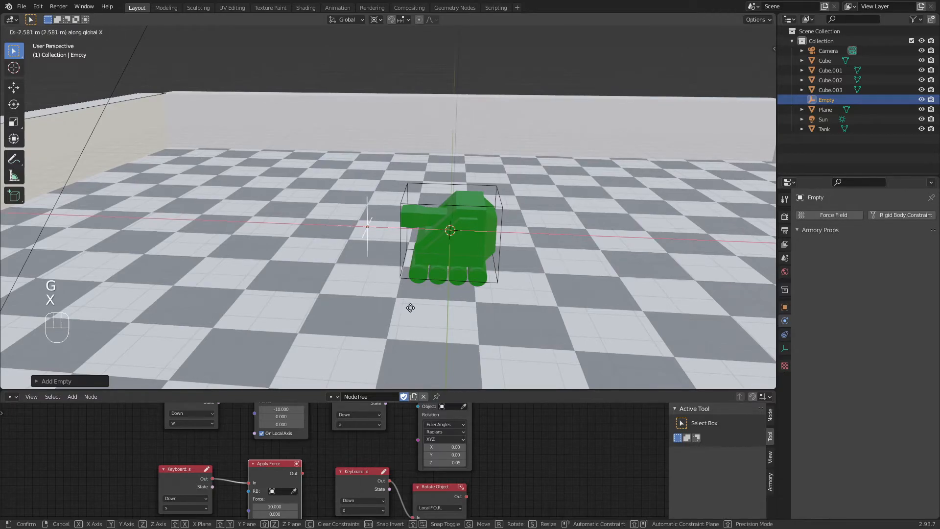
click(425, 307)
scroll(424, 245, up, 4)
middle_drag(424, 243, 439, 233)
key(g)
key(z)
click(504, 213)
middle_drag(503, 213, 525, 81)
key(g)
key(x)
click(549, 216)
scroll(545, 217, down, 2)
scroll(529, 81, down, 5)
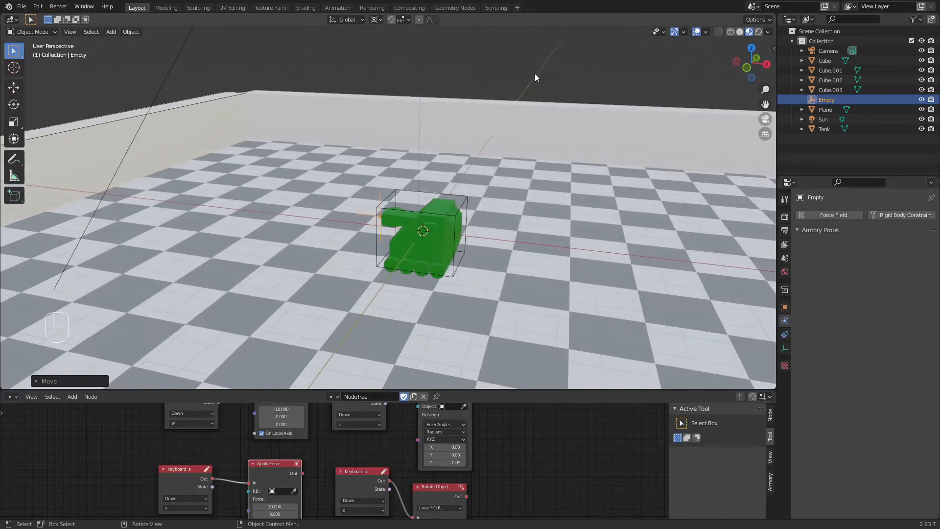
click(520, 103)
- Add a UV sphere at the tank's centre and isolate it in local view
scroll(514, 147, up, 5)
mouse_move(505, 207)
middle_down()
mouse_move(504, 195)
mouse_move(516, 207)
middle_up()
key(shift+a)
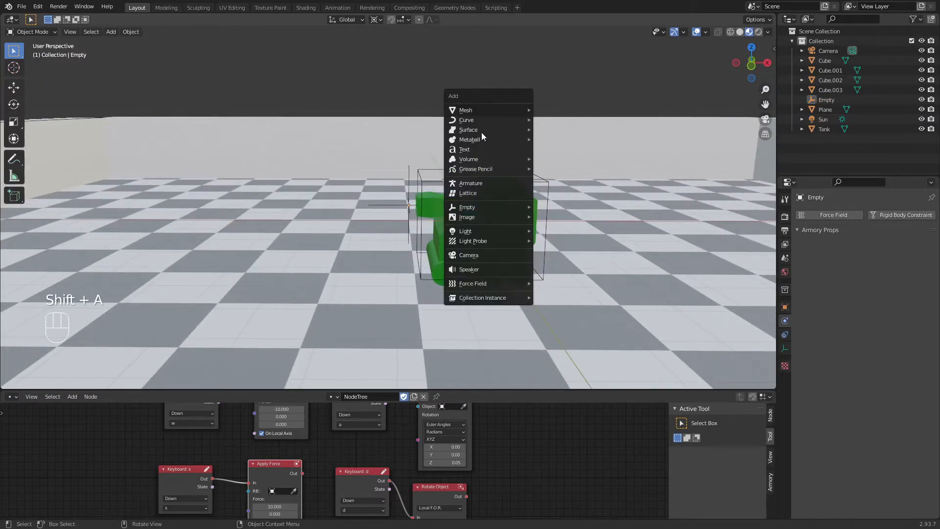
mouse_move(488, 111)
click(570, 138)
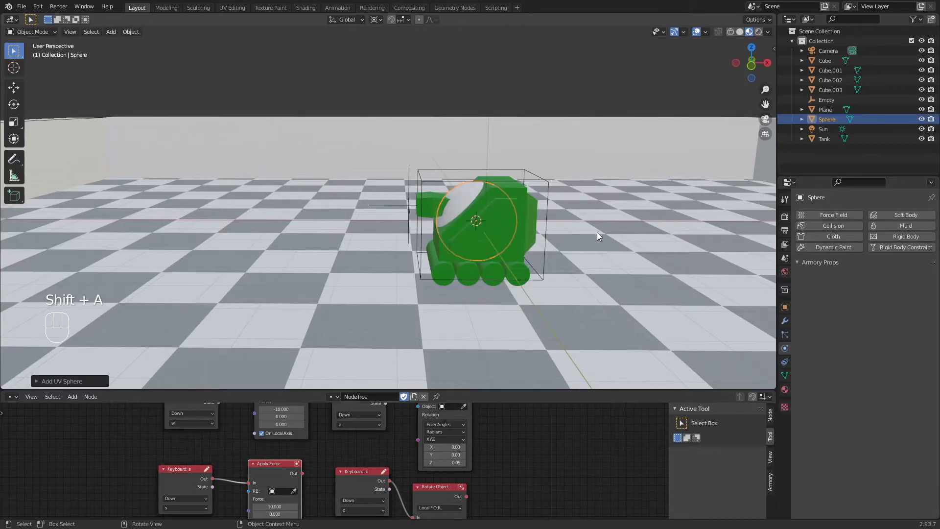
scroll(557, 215, up, 2)
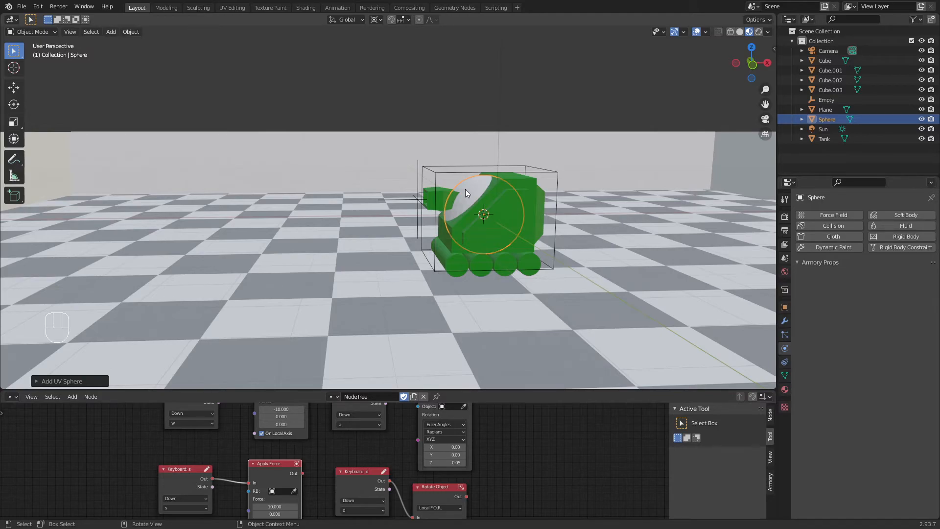
key(KP_Divide)
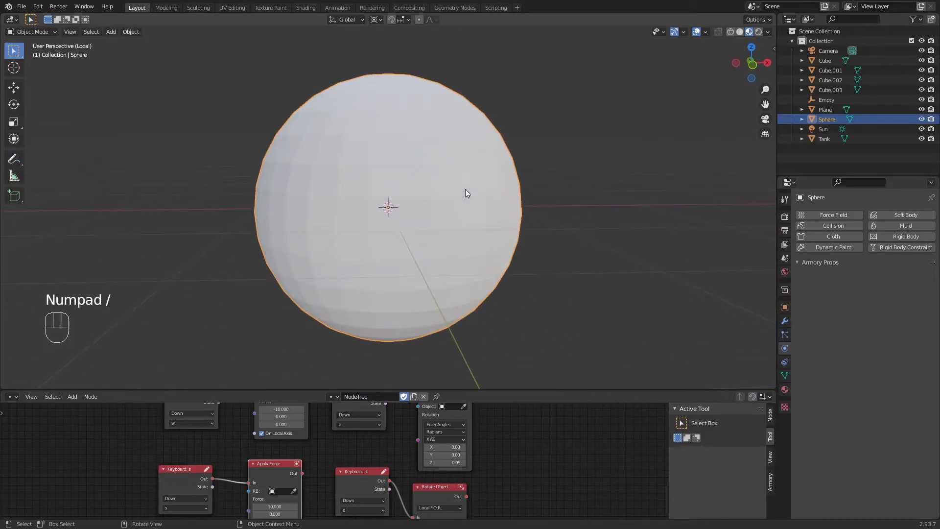
- Rotate the sphere's whole mesh 90° around the Y axis in Edit Mode
scroll(415, 178, down, 4)
scroll(402, 168, up, 1)
scroll(401, 168, up, 3)
middle_drag(401, 167, 481, 208)
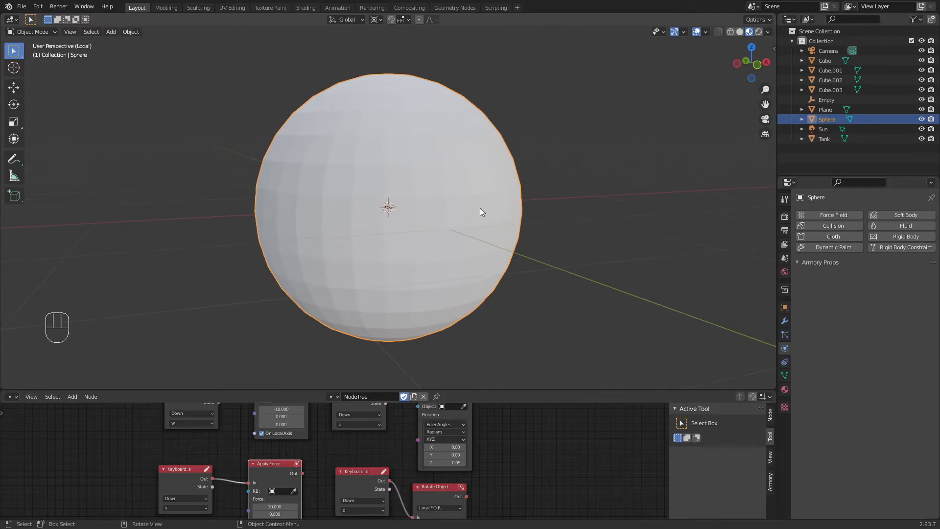
key(Tab)
text(rx90)
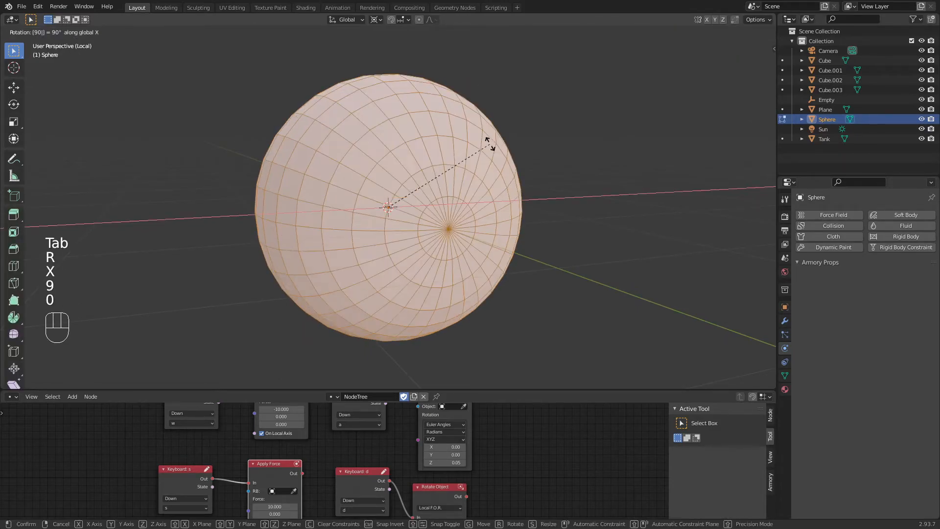
text(y)
key(Return)
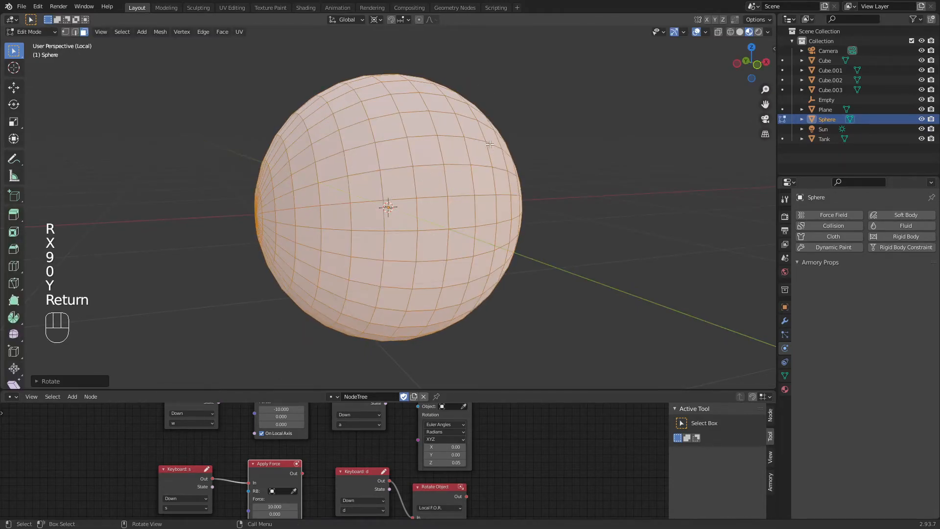
- Select the vertices of the sphere's +X half, growing from its pole, and move them along X to form a capsule
middle_drag(512, 142, 448, 147)
scroll(537, 194, down, 2)
click(454, 211)
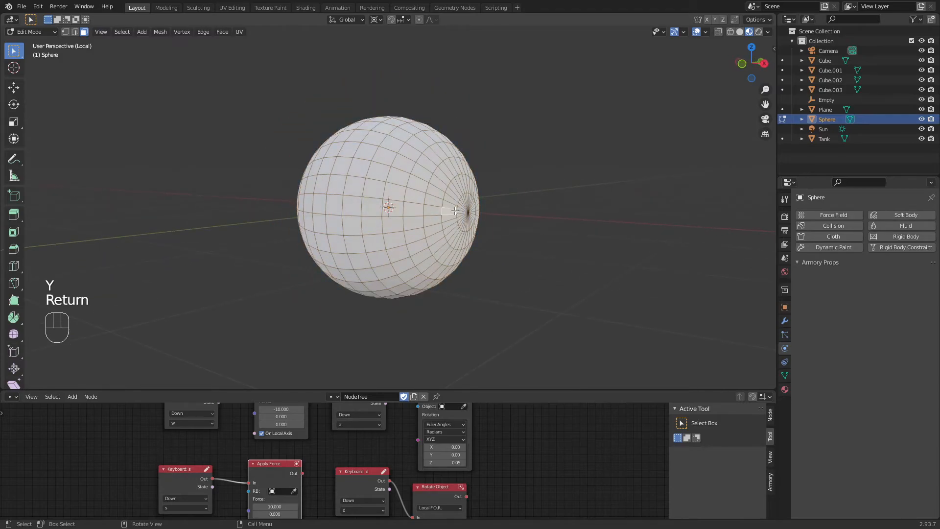
key(1)
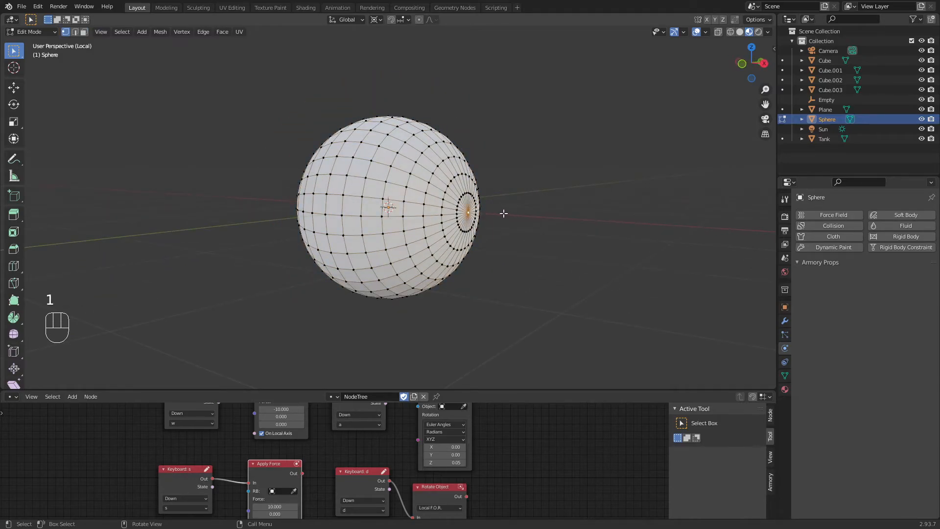
key(ctrl+KP_Add)
key(ctrl+KP_Add)
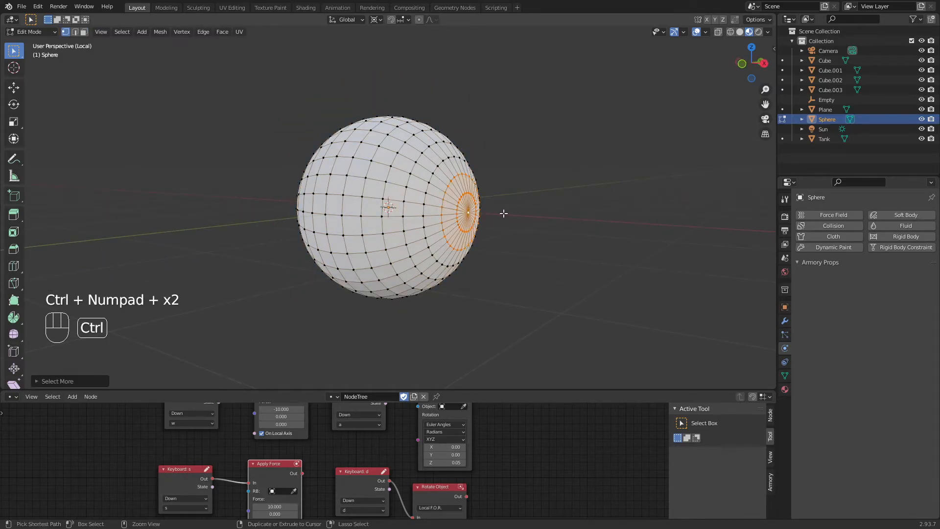
key(ctrl+KP_Add)
key(ctrl+KP_Add)
key(ctrl+KP_Add)
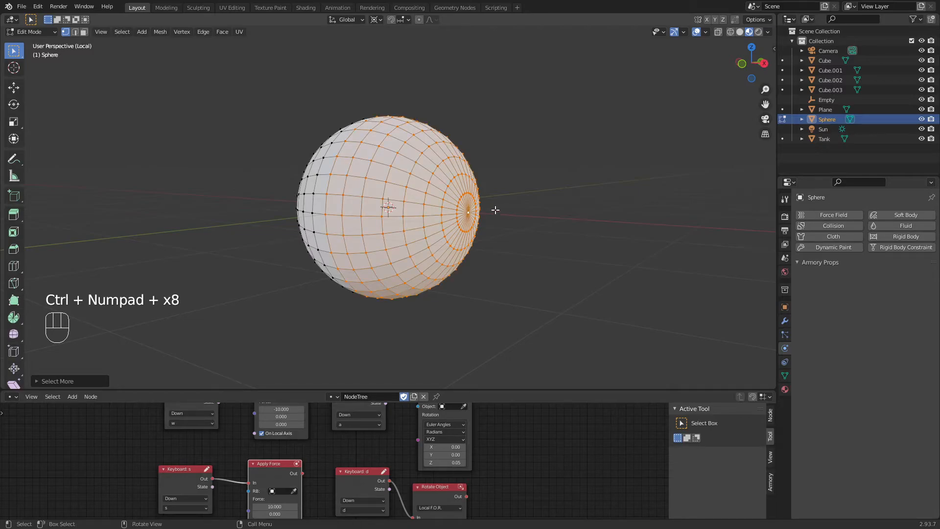
key(g)
key(x)
click(642, 211)
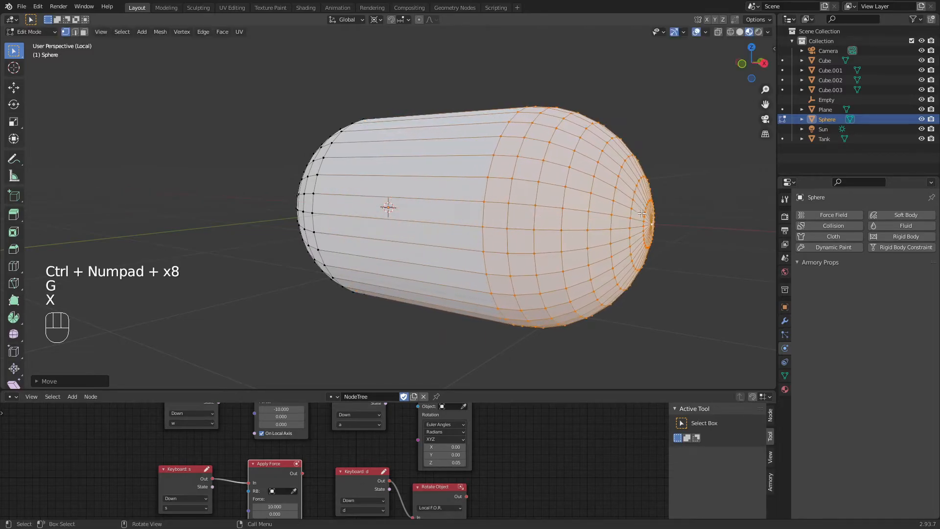
key(s)
key(x)
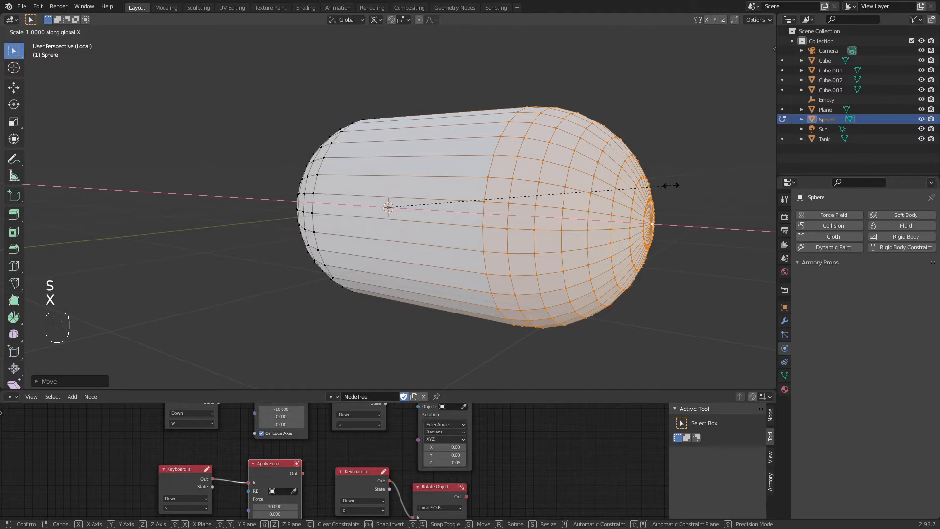
key(0)
key(minus)
key(Escape)
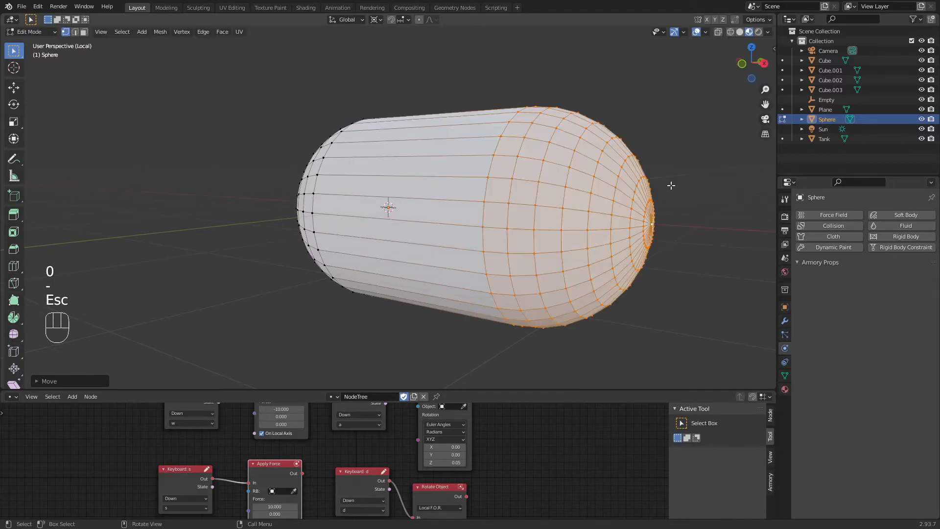
key(s)
key(x)
key(0)
key(Escape)
- Set the pivot point to Median Point, scale the selected end to 0 along X to flatten it, and return to Object Mode
key(period)
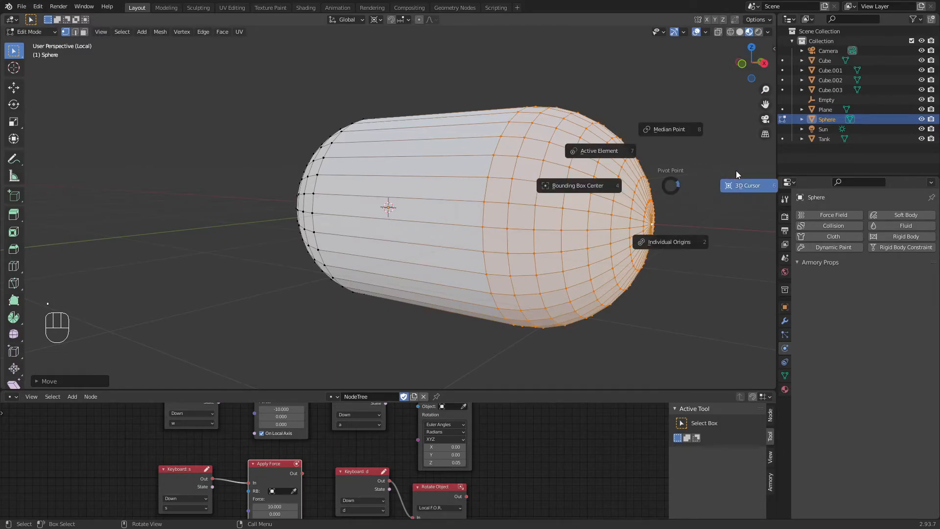
click(681, 118)
key(period)
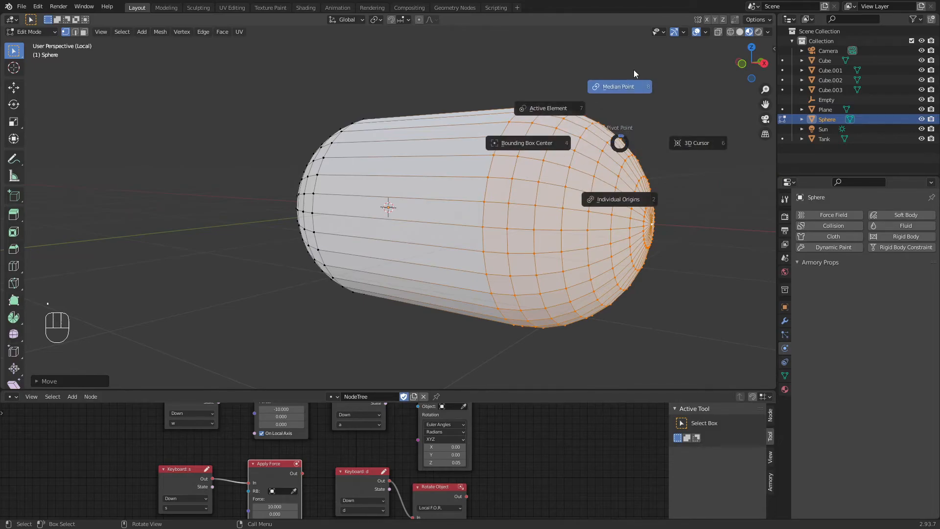
click(622, 61)
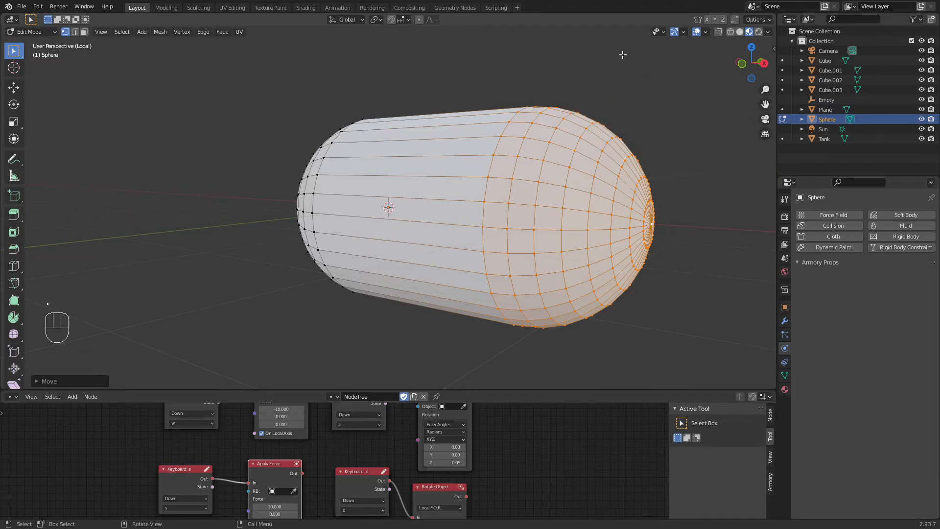
key(s)
key(x)
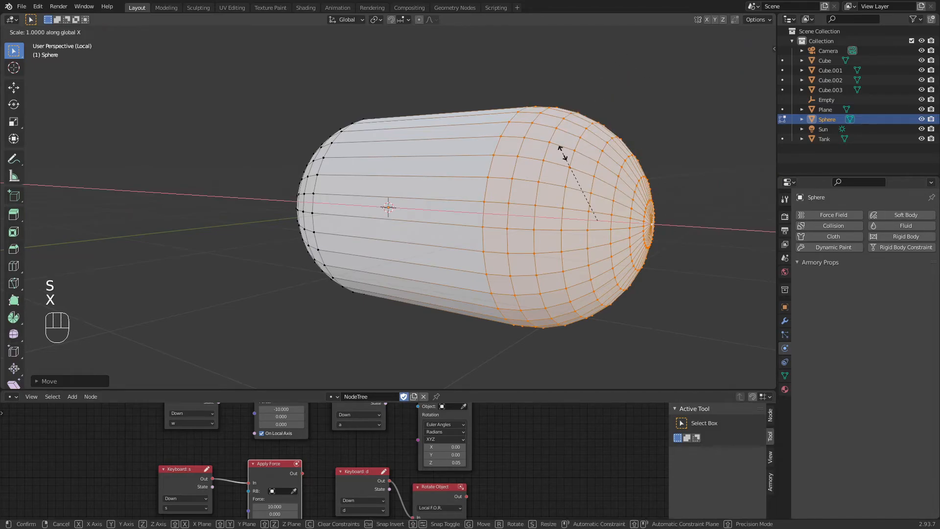
key(0)
key(Return)
key(Tab)
- Apply smooth shading to the bullet shape
middle_drag(563, 153, 536, 192)
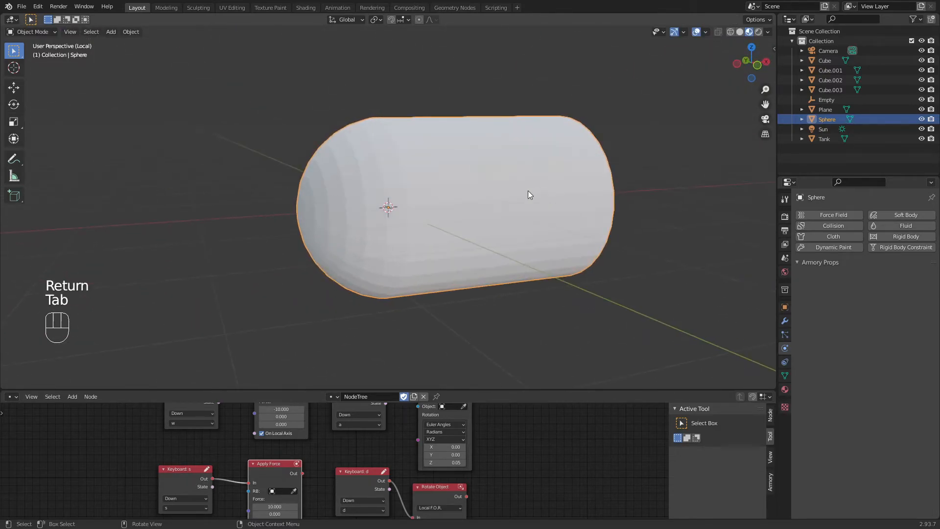
right_click(425, 195)
click(425, 195)
mouse_move(425, 195)
middle_down()
mouse_move(443, 189)
mouse_move(532, 209)
mouse_move(443, 195)
mouse_move(433, 182)
middle_up()
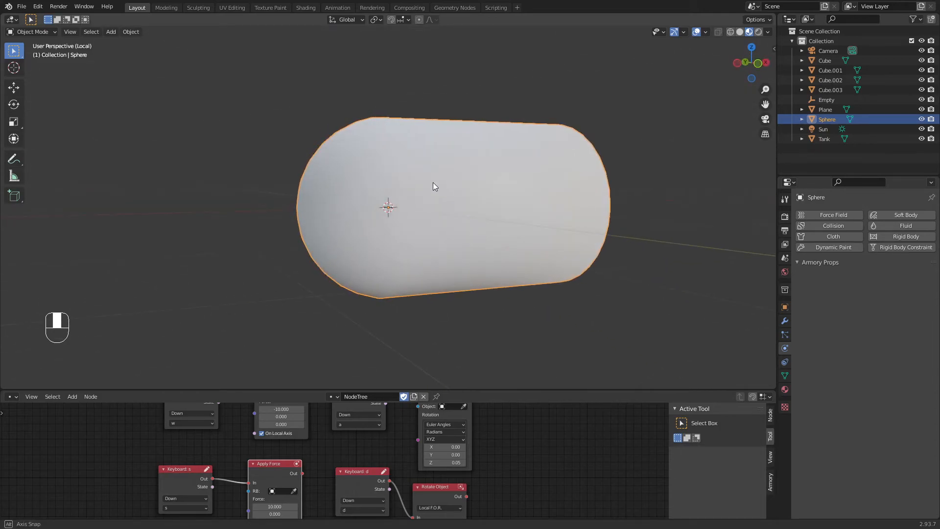
- Add a new material to the bullet and name it BulletYellow
click(785, 389)
click(845, 256)
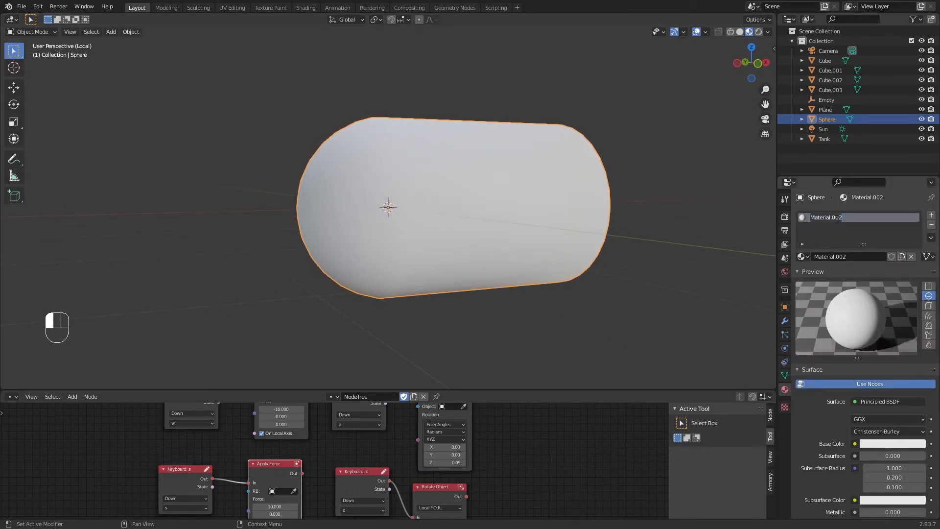
text(BulletYellow)
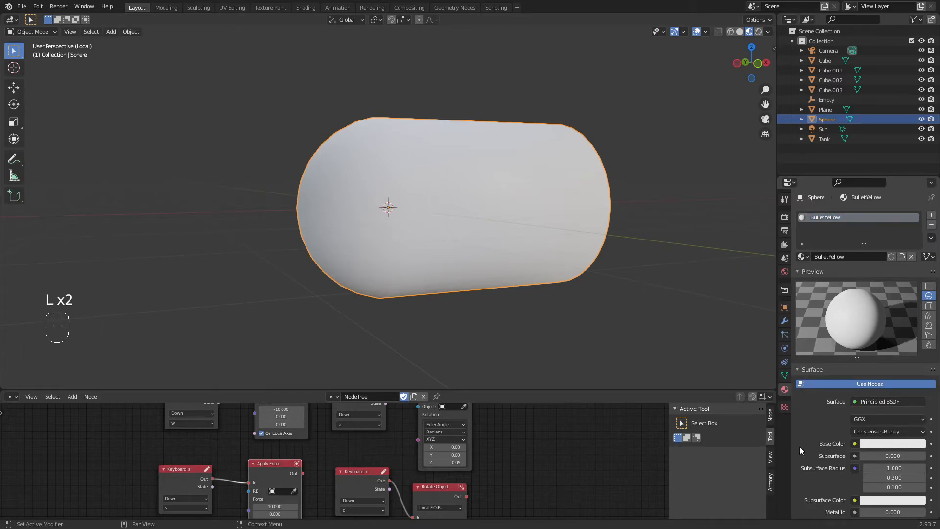
- Set the BulletYellow material's base color to a slightly darkened golden yellow and deselect the bullet
click(883, 443)
click(861, 346)
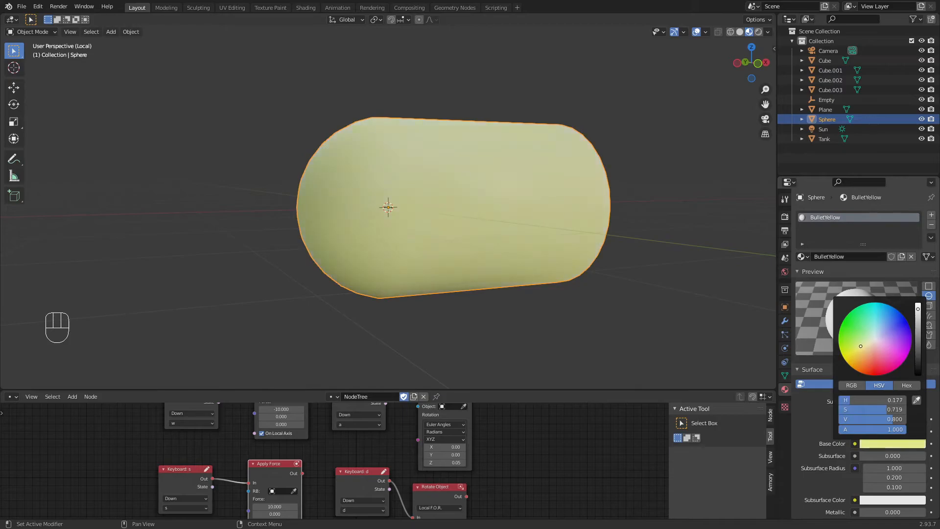
drag(858, 350, 860, 354)
drag(925, 321, 919, 328)
click(704, 194)
- Save the file and leave local view, selecting the yellow bullet in the full scene
mouse_move(705, 194)
middle_down()
mouse_move(630, 242)
mouse_move(693, 207)
middle_up()
scroll(610, 174, down, 3)
middle_drag(611, 174, 441, 174)
key(Tab)
key(Tab)
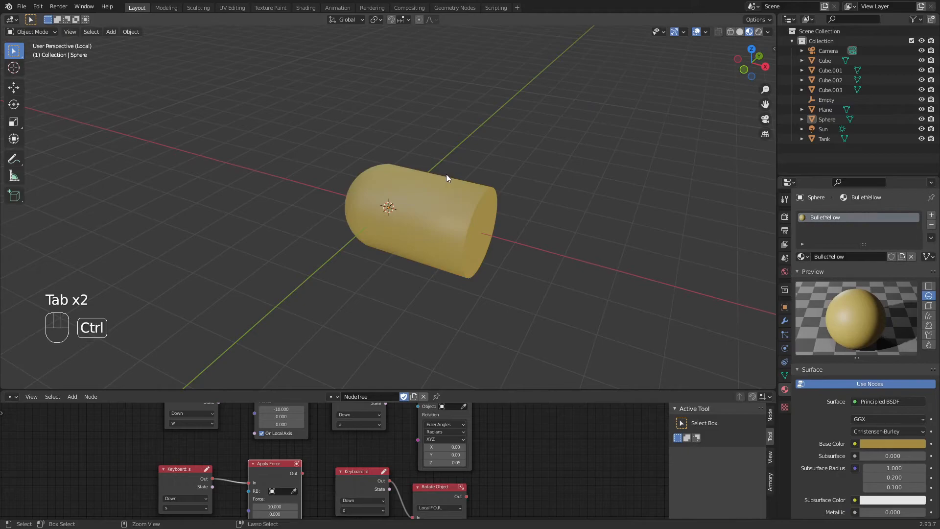
key(ctrl+s)
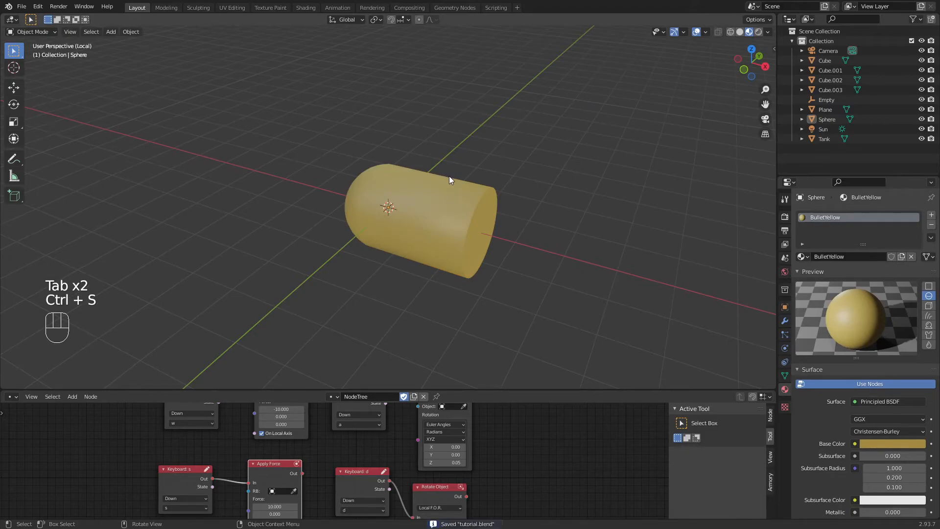
key(KP_Divide)
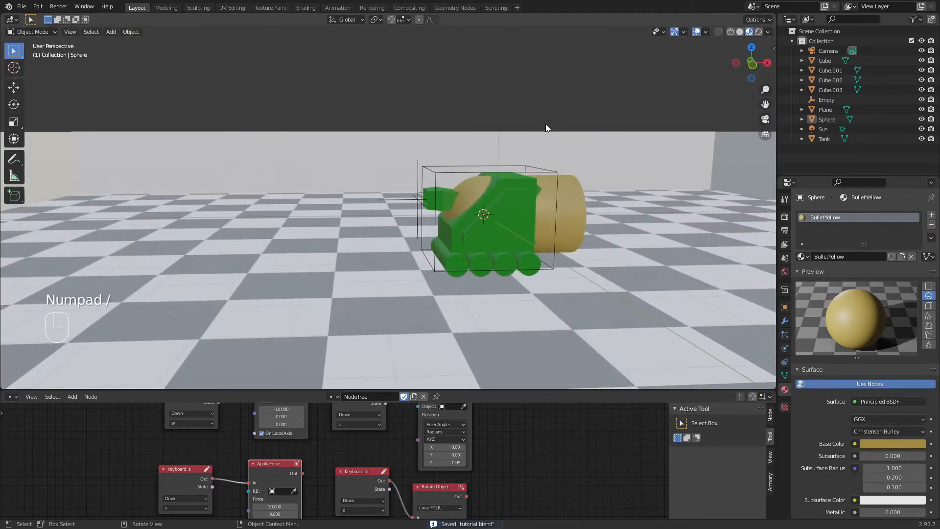
click(577, 202)
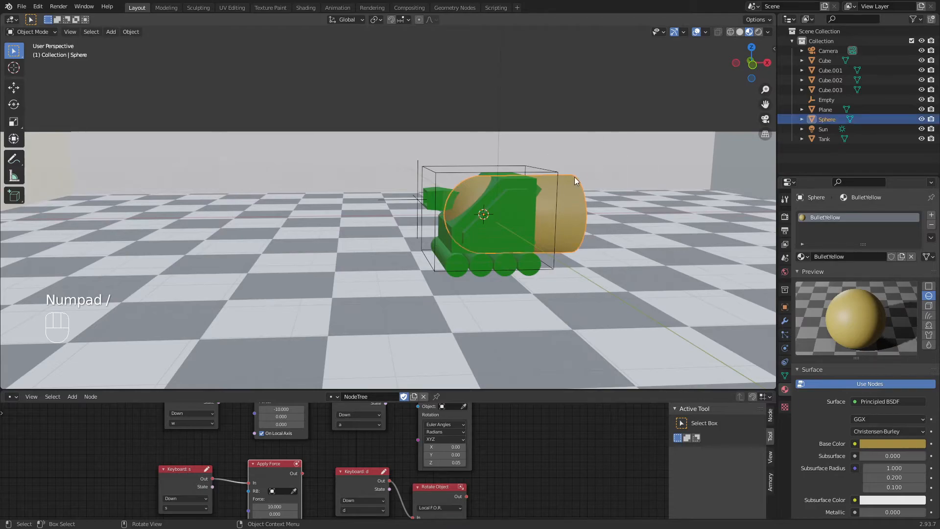
key(Tab)
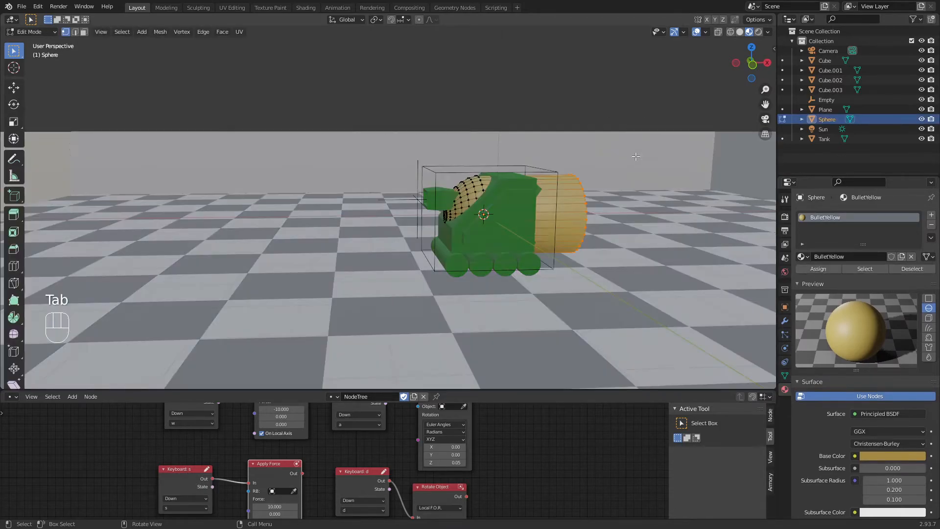
key(a)
key(s)
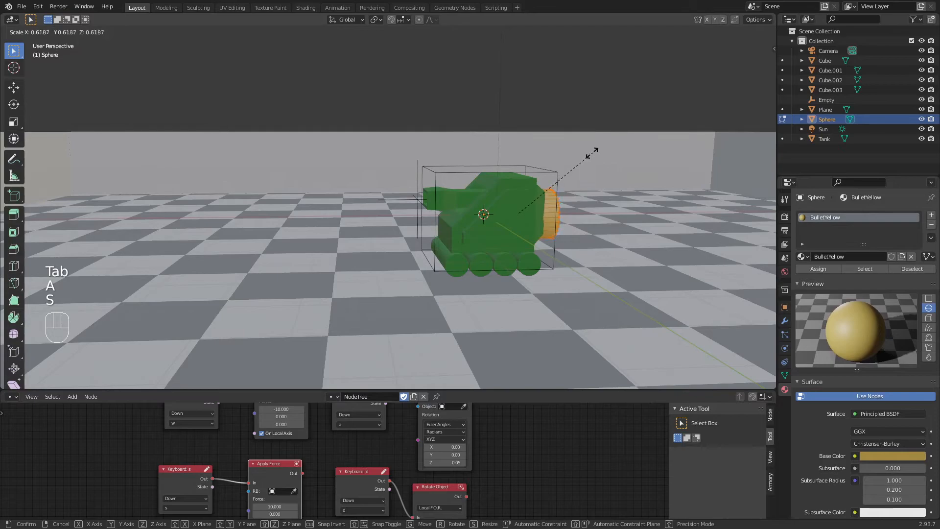
key(Escape)
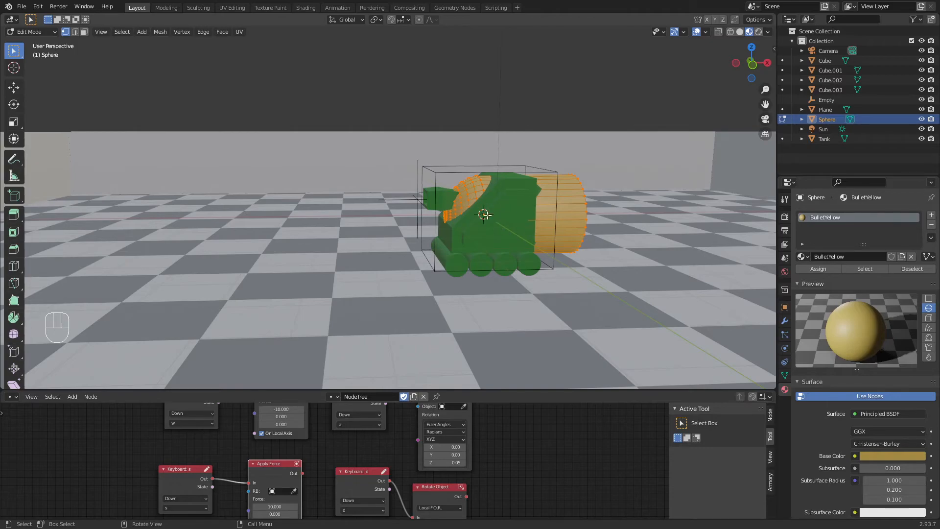
scroll(492, 214, up, 5)
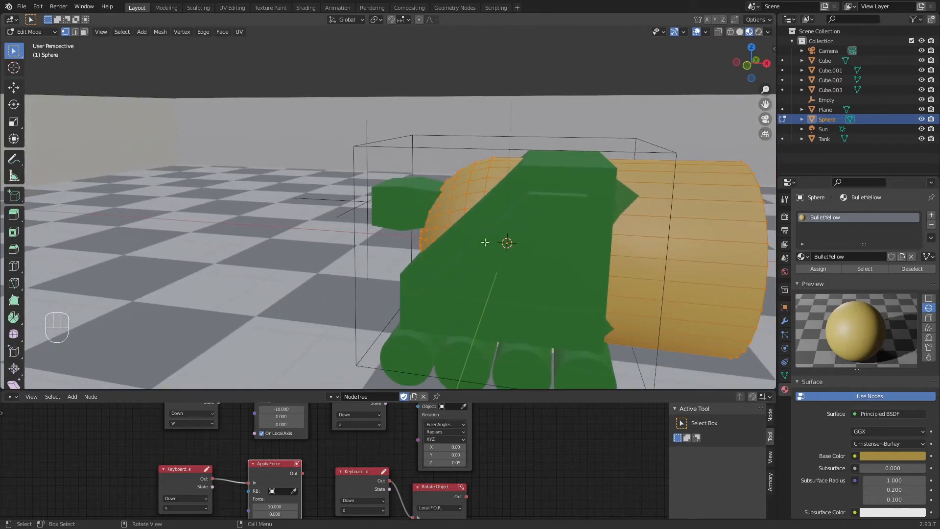
scroll(516, 268, down, 5)
key(Tab)
- Scale the bullet down in Object Mode until it is small enough for the tank's barrel, and apply its scale
middle_drag(556, 201, 588, 206)
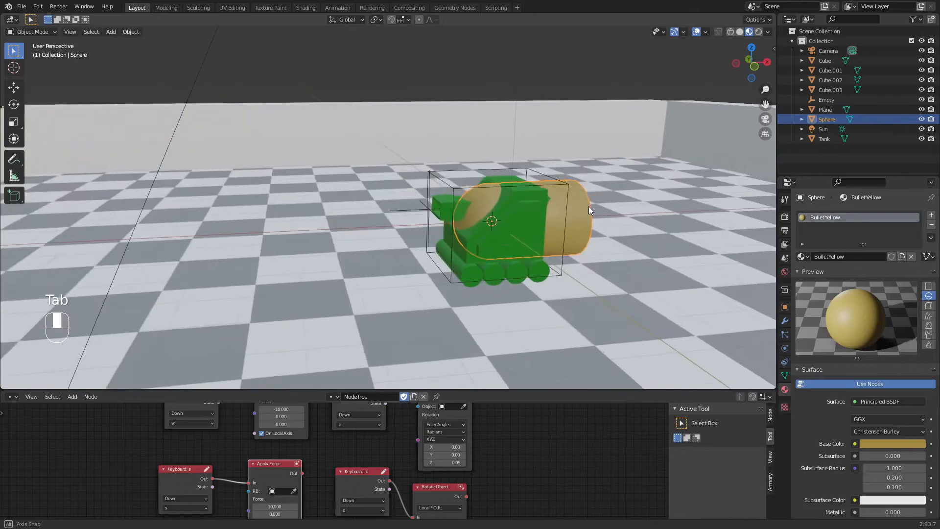
key(s)
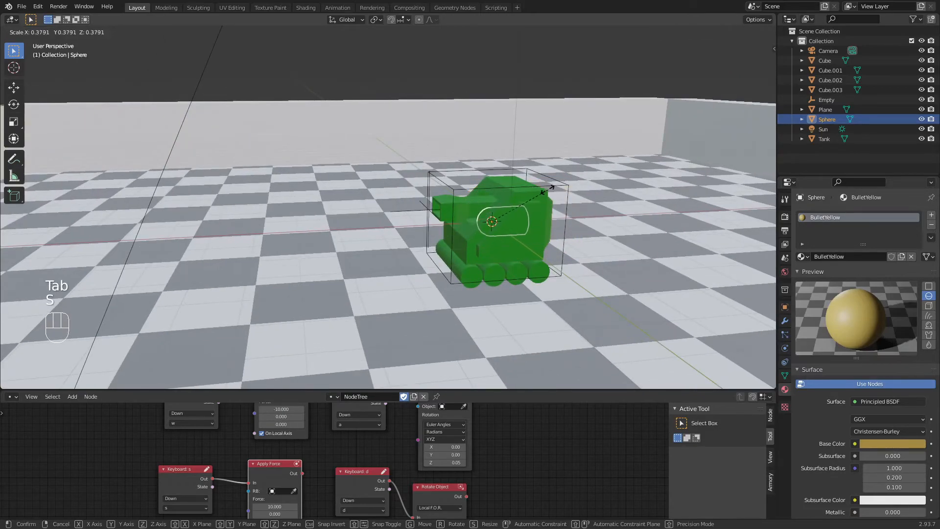
click(496, 207)
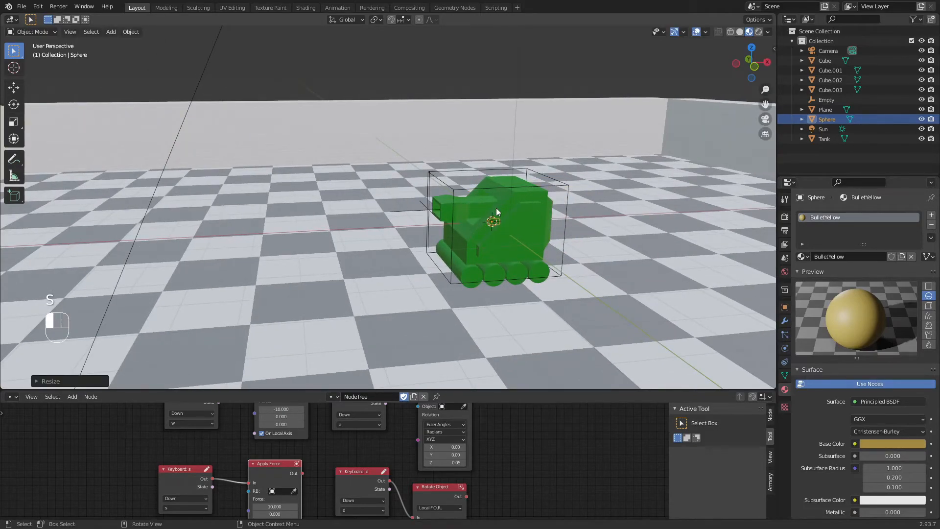
key(ctrl+a)
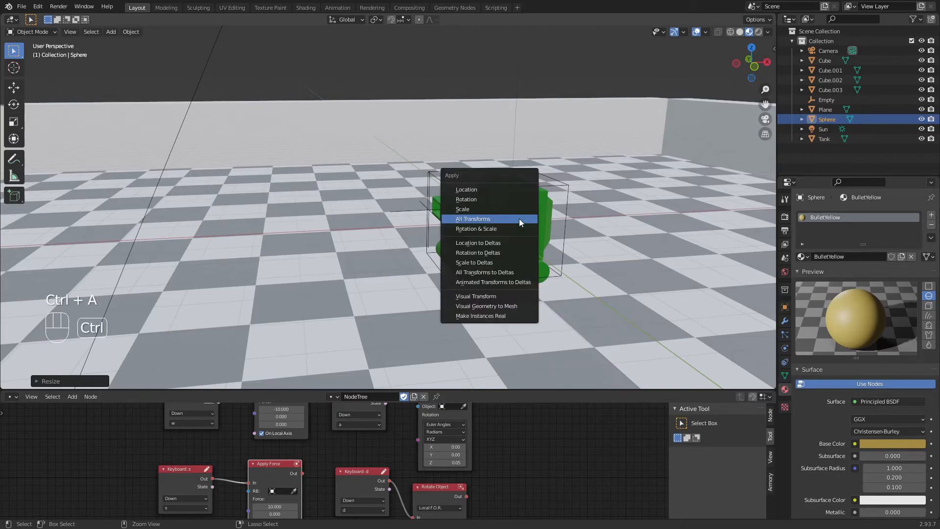
click(510, 208)
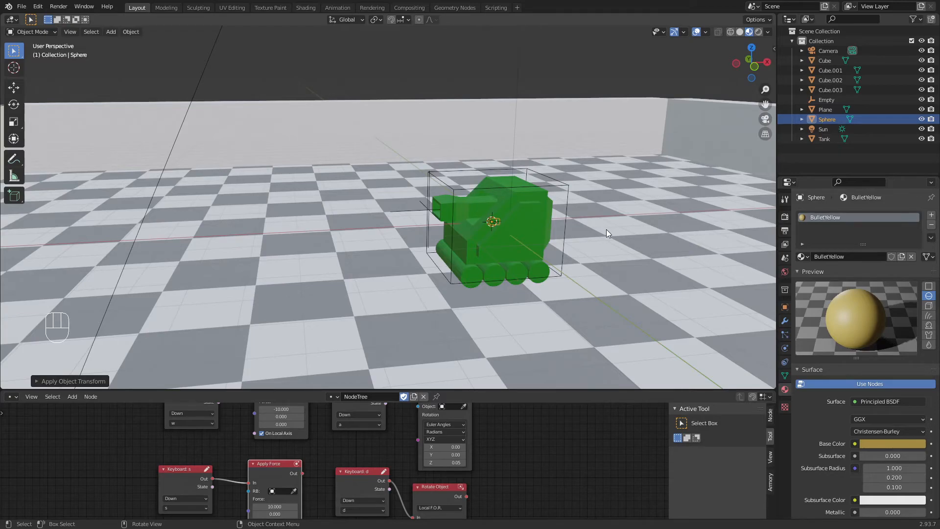
- Save the file, run the game, and drive and turn the tank to check the scene with the bullet in it
scroll(607, 229, up, 2)
middle_drag(640, 248, 609, 234)
key(ctrl+s)
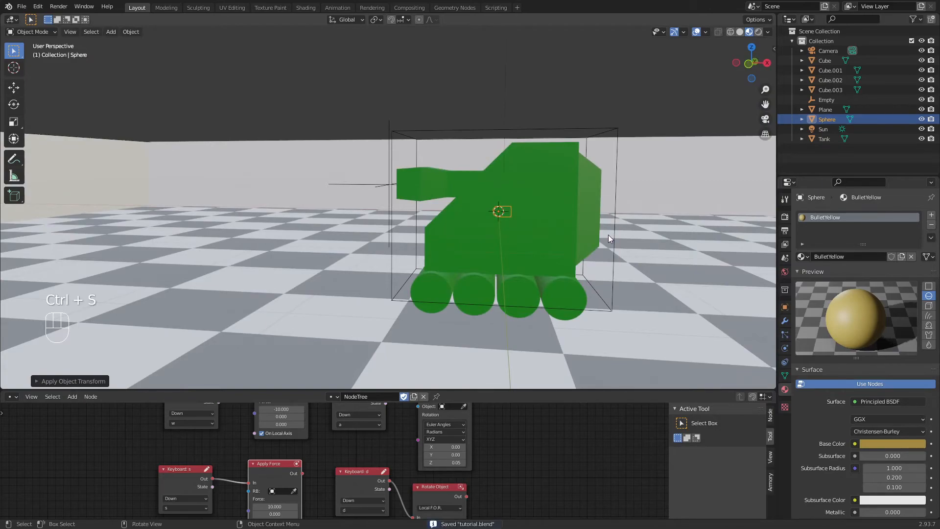
key(F5)
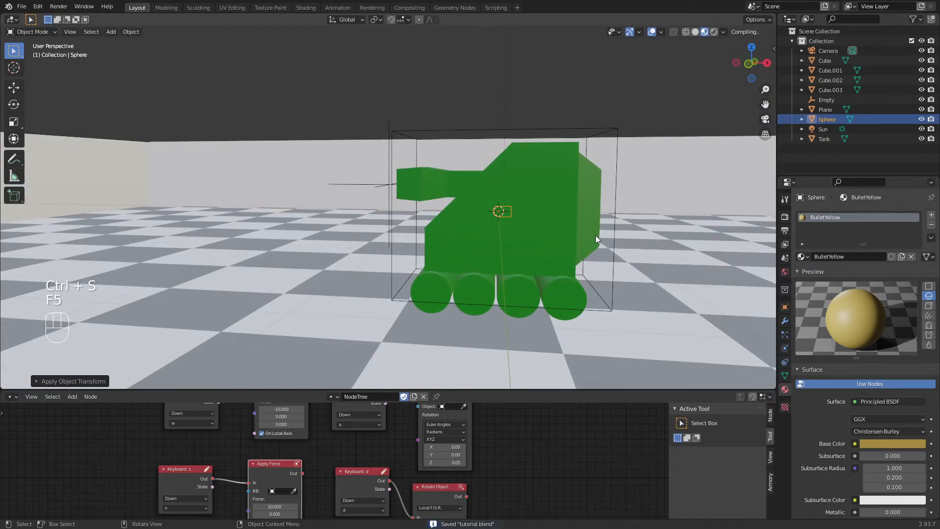
key(w)
key(a)
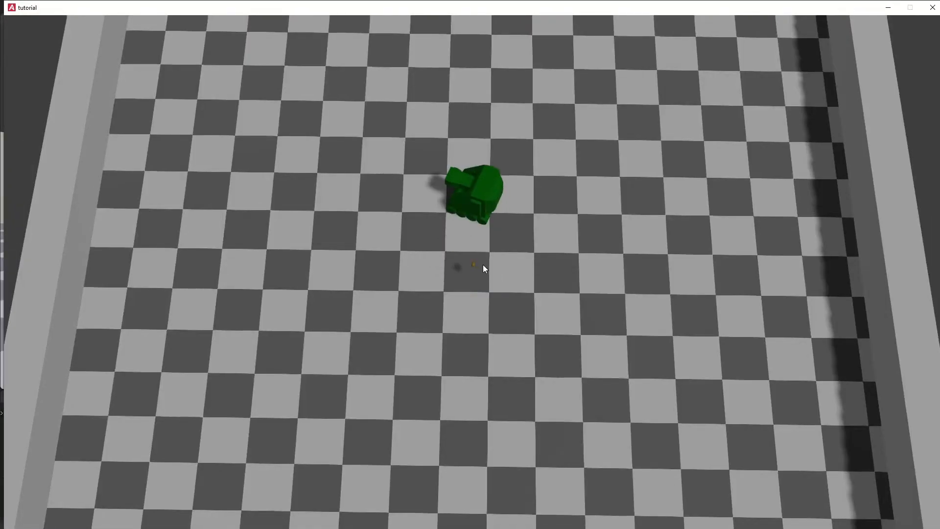
- Finish the test drive, close the game, and give the bullet an active rigid body with a mass of 0.201 kg
key(d)
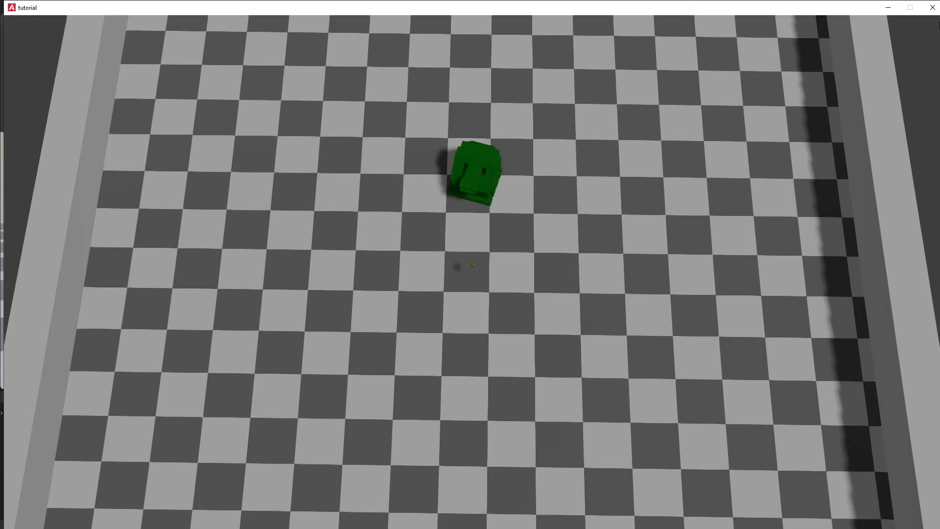
click(933, 7)
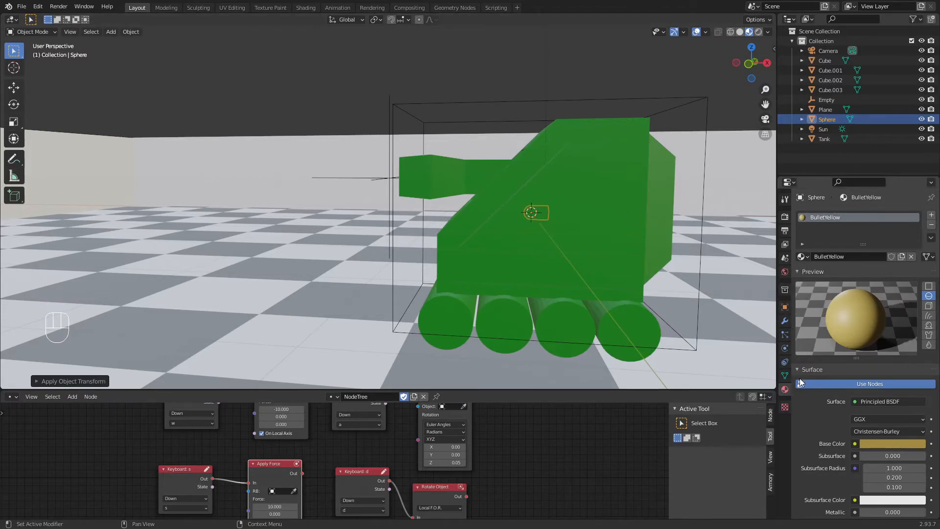
click(785, 362)
click(785, 349)
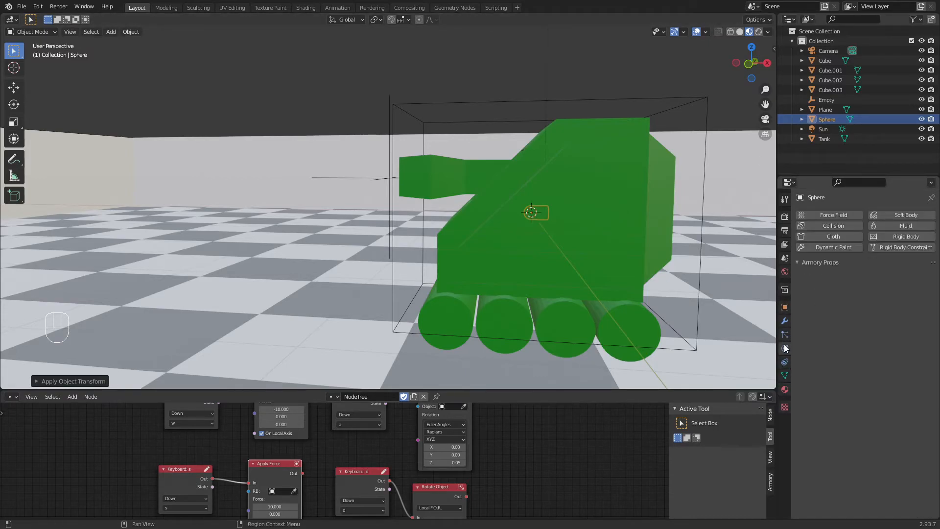
click(882, 236)
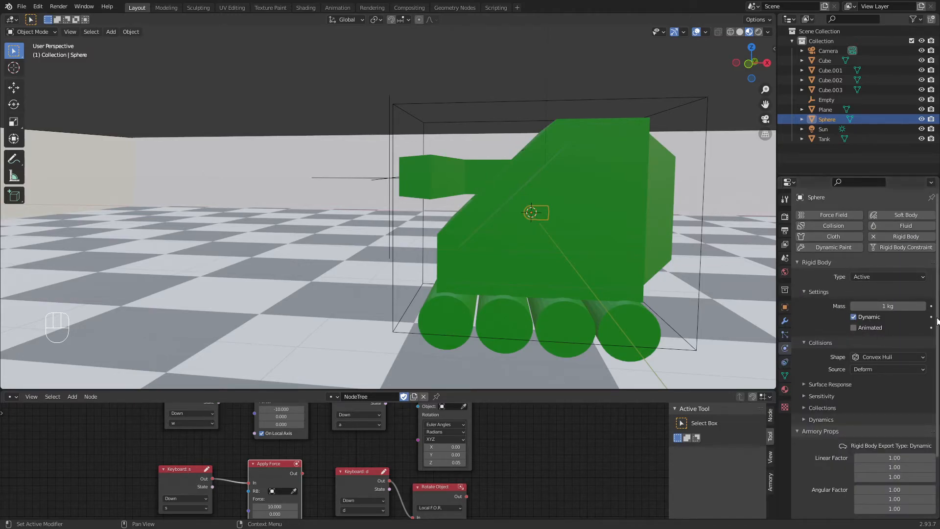
mouse_move(888, 306)
mouse_down()
mouse_move(862, 306)
mouse_move(884, 313)
mouse_up()
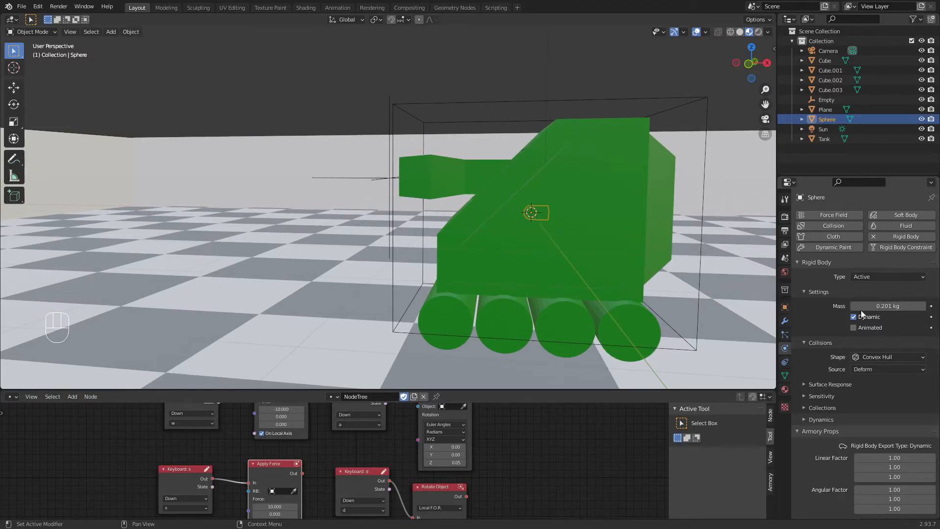
- Try the Capsule collision shape on the bullet's rigid body and switch back to Convex Hull
click(880, 360)
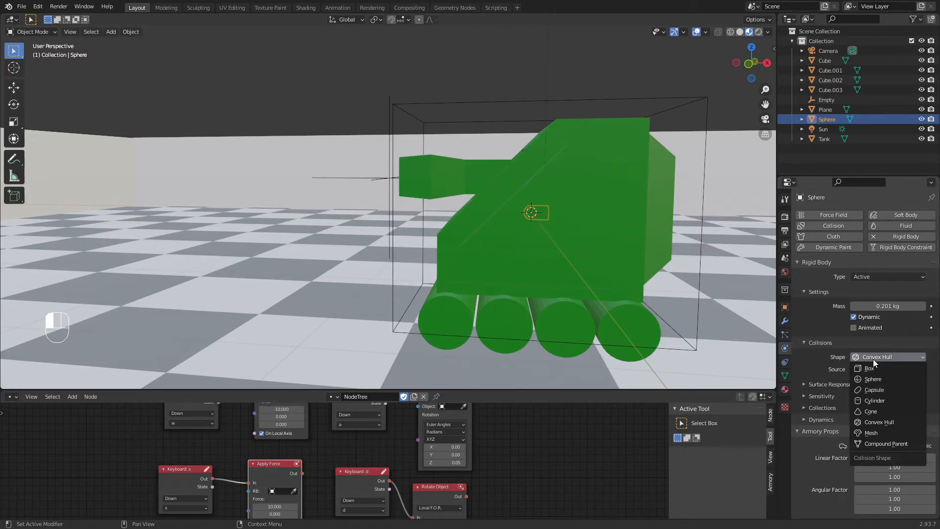
click(876, 389)
click(880, 357)
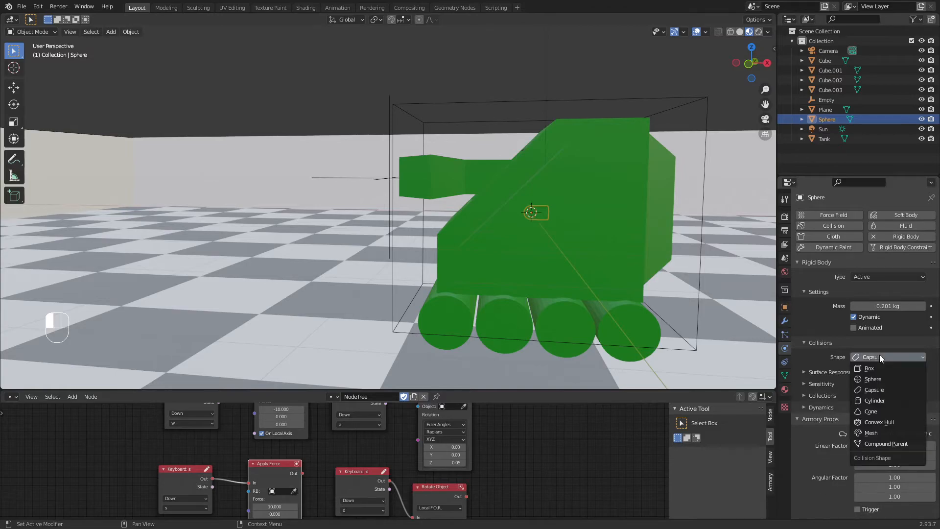
click(882, 422)
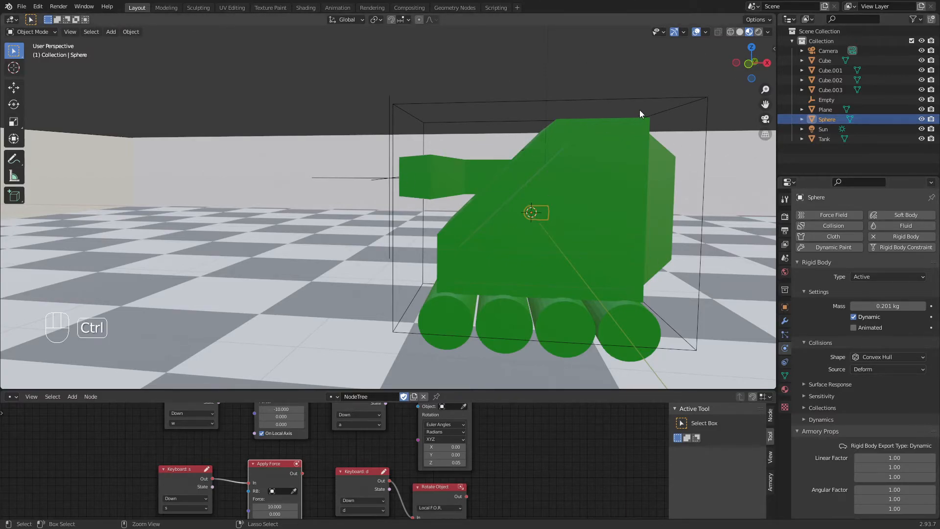
- Rename the Sphere object to Bullet and save the file
key(ctrl+s)
double_click(827, 119)
text(Bullet)
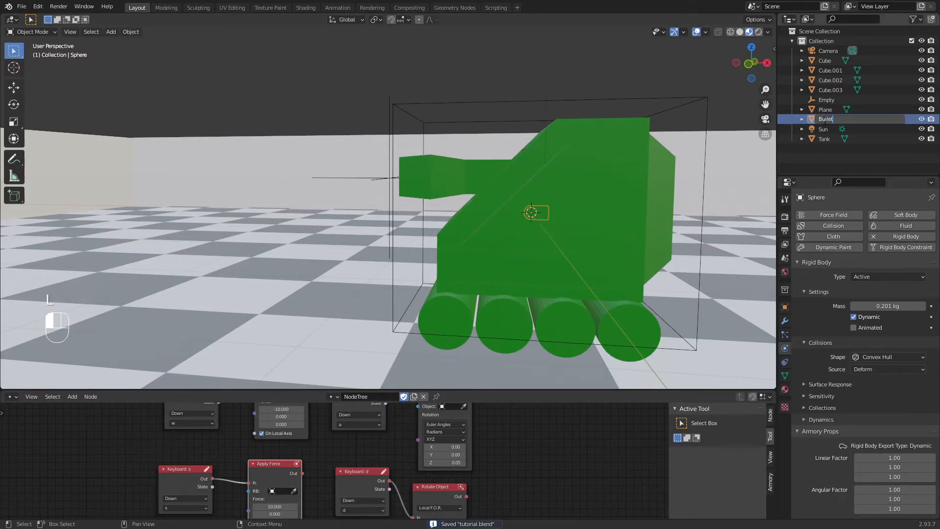
key(Return)
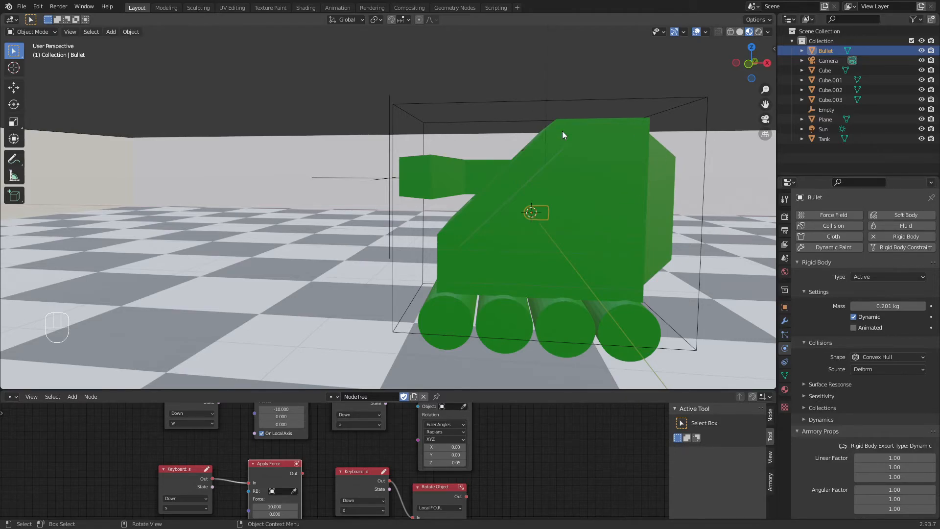
key(ctrl+s)
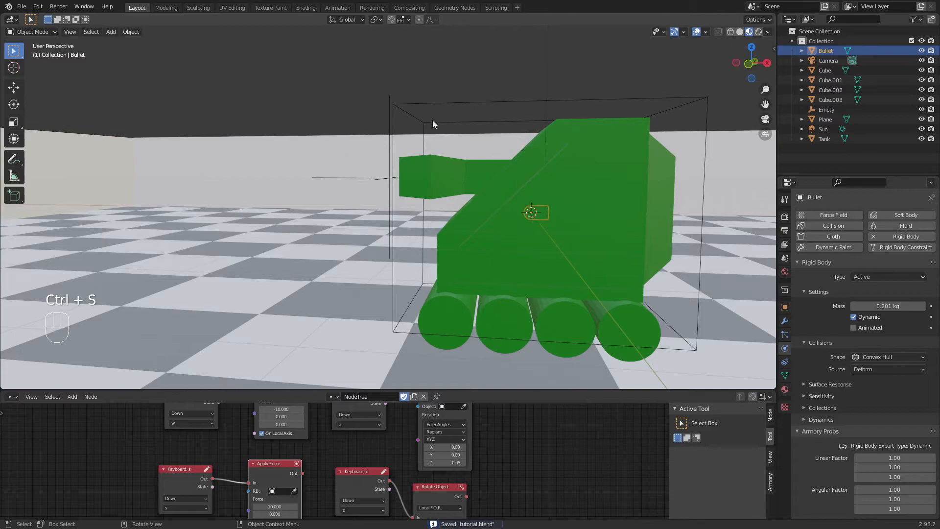
- Move the bullet into a new collection named Hidden and hide that collection in the viewport
key(m)
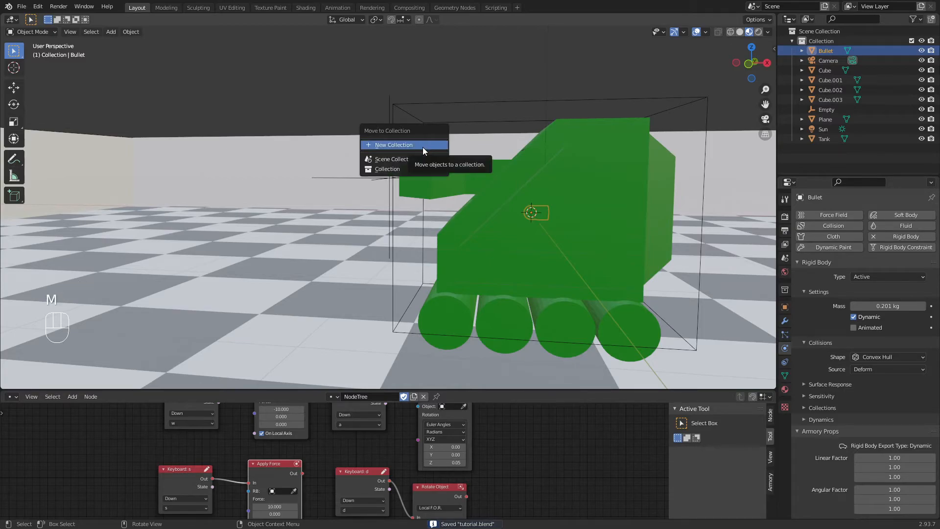
click(422, 147)
text(Hidden)
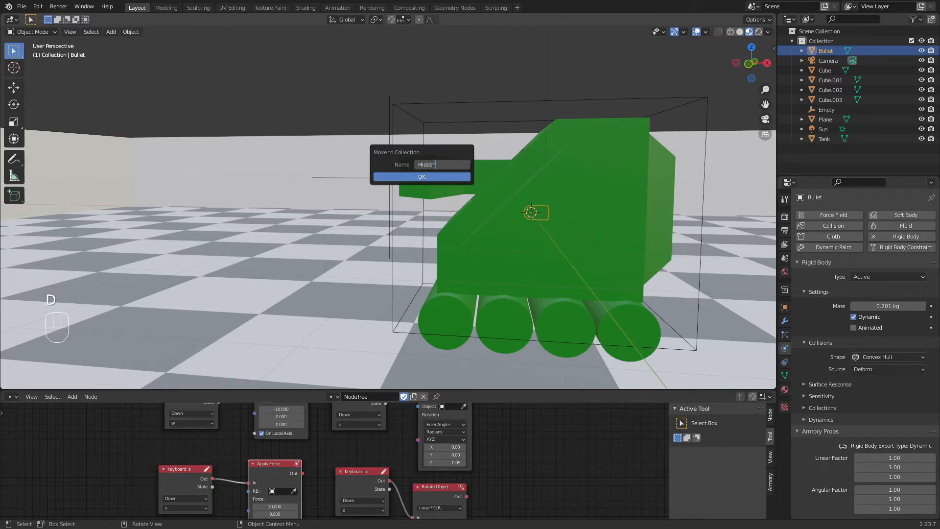
click(451, 175)
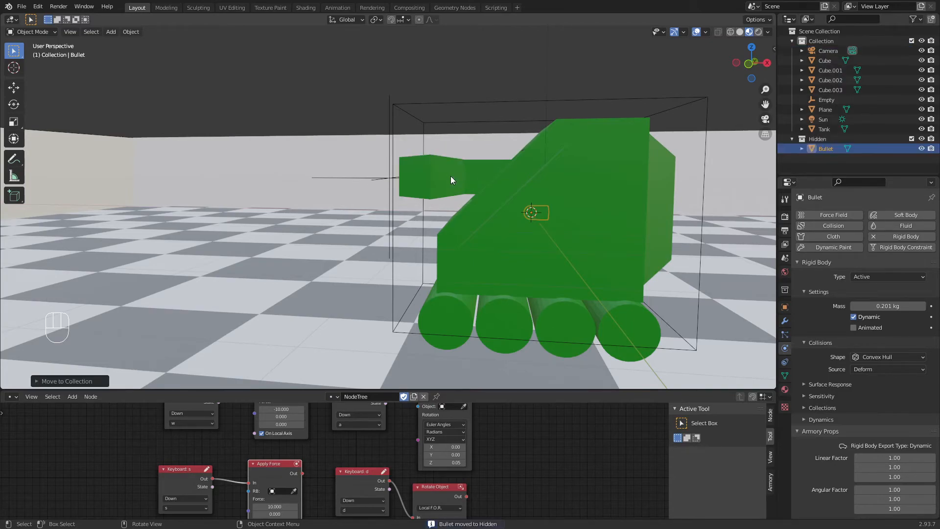
click(921, 139)
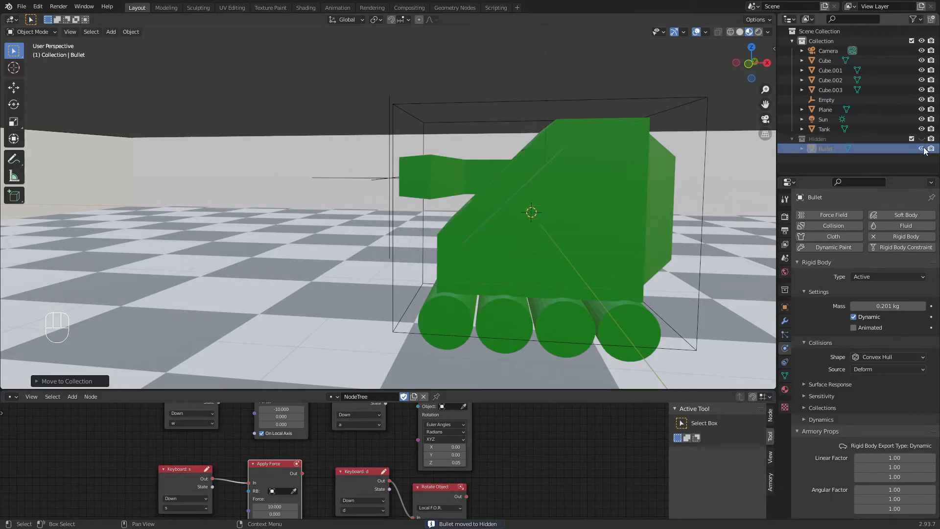
click(847, 140)
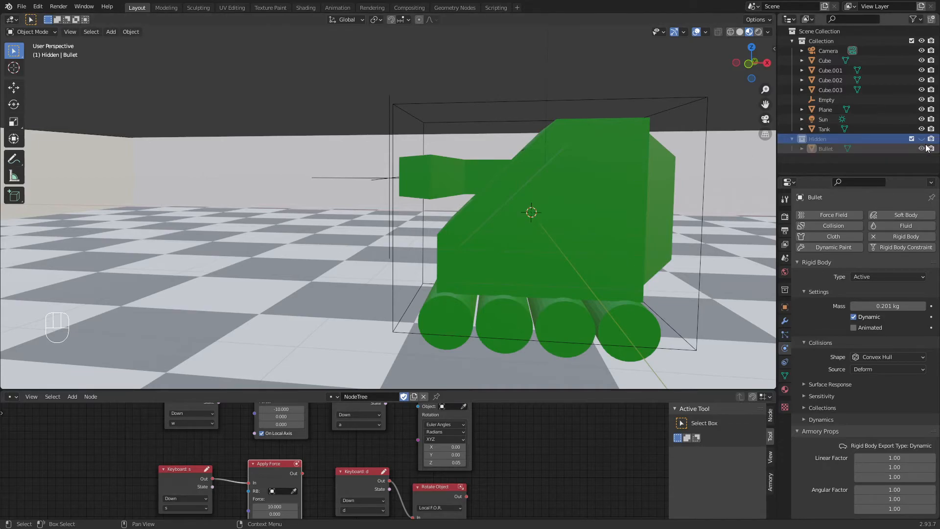
- Enlarge the node editor and group all the keyboard, Apply Force and Rotate Object nodes in a frame
middle_drag(604, 98, 590, 117)
scroll(589, 116, down, 3)
middle_drag(412, 160, 450, 146)
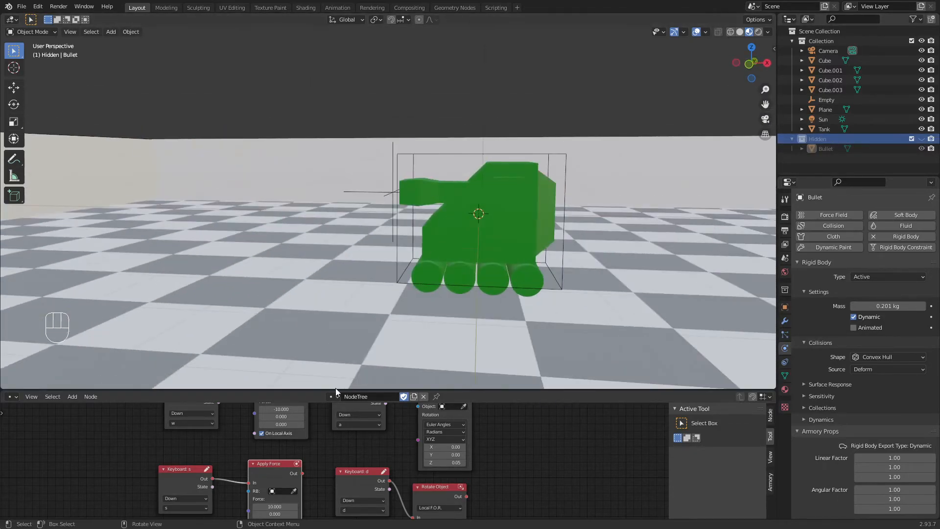
drag(298, 390, 302, 233)
scroll(379, 283, up, 2)
scroll(555, 349, down, 1)
drag(69, 284, 593, 507)
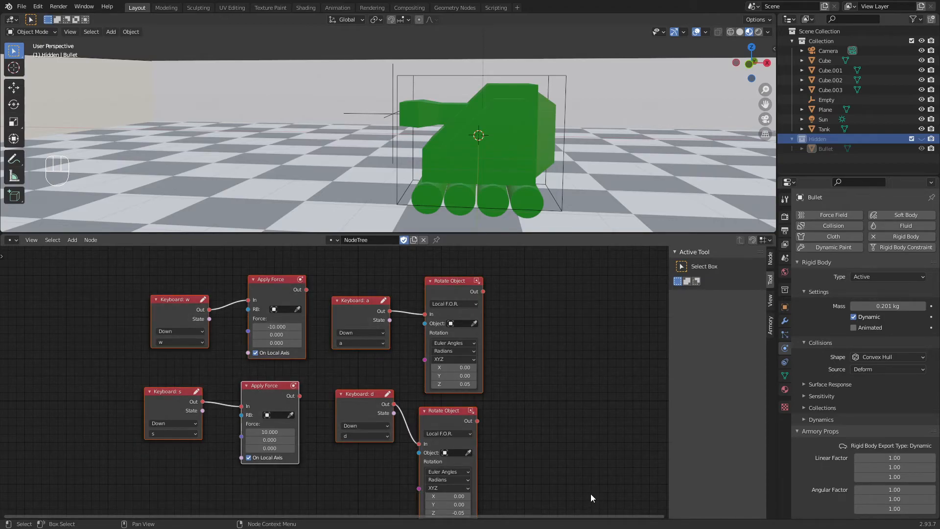
key(ctrl)
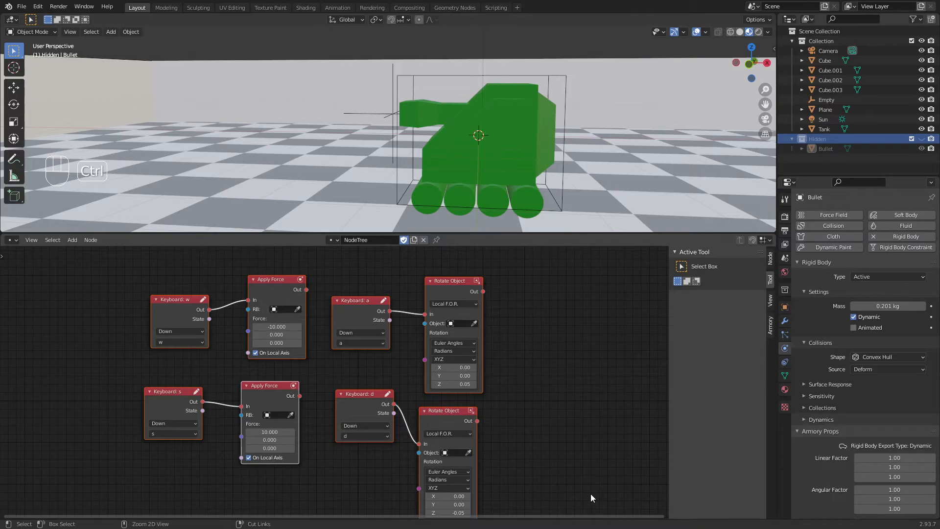
key(ctrl+j)
click(318, 278)
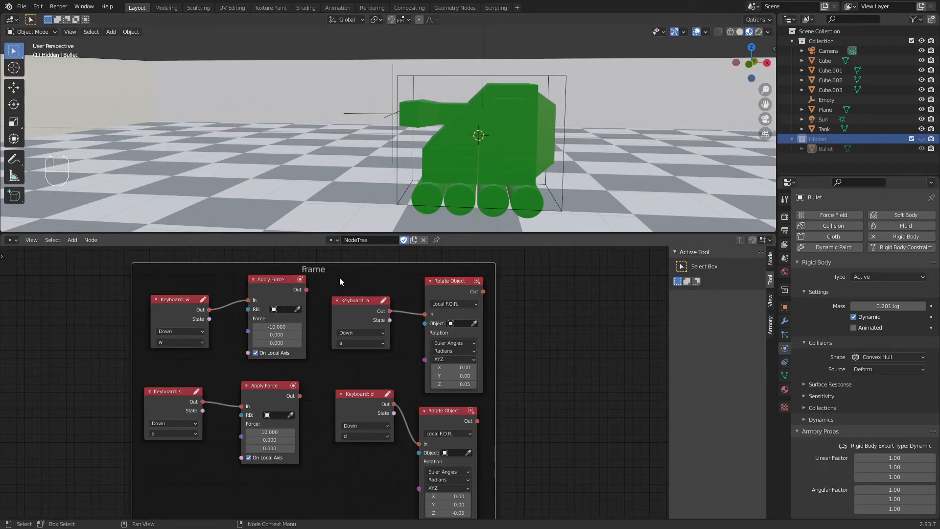
- Set the name of the new node frame to Movement
click(771, 260)
click(724, 266)
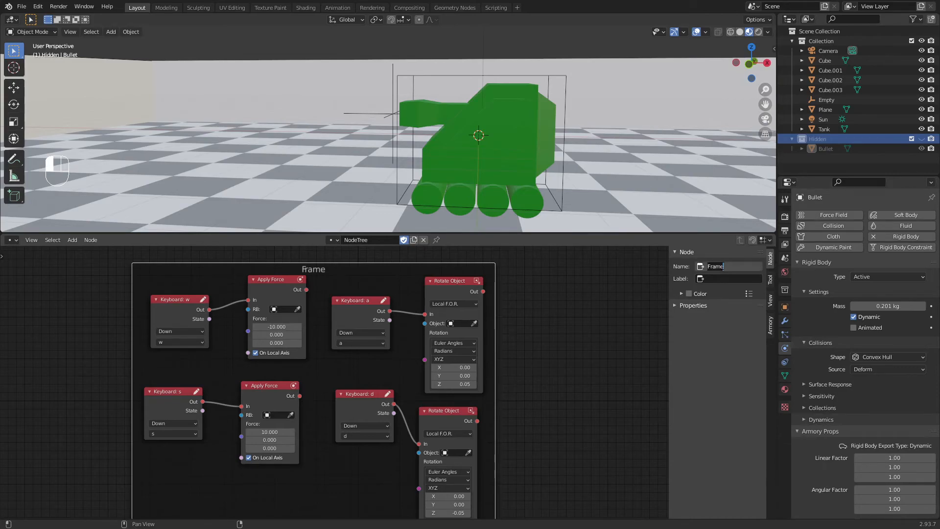
key(BackSpace)
key(BackSpace)
key(BackSpace)
key(BackSpace)
key(BackSpace)
text(Movement)
key(Return)
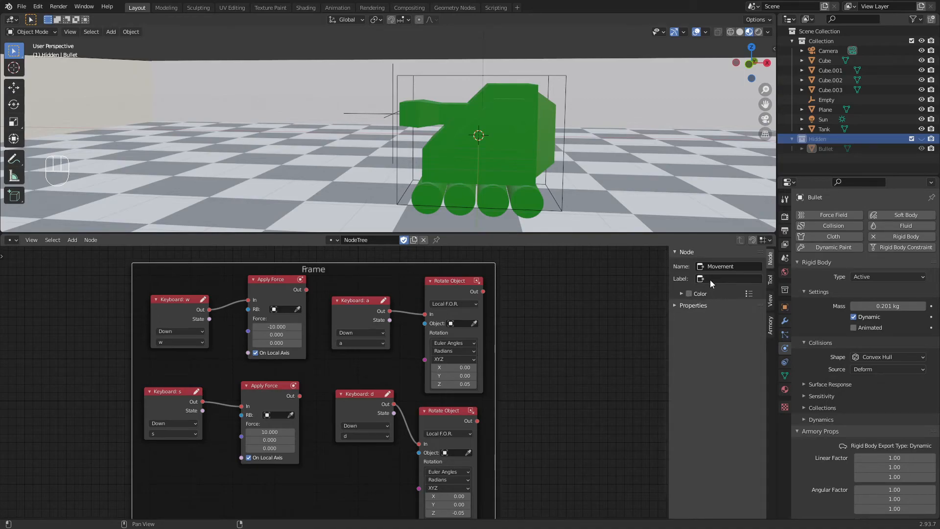
right_click(321, 269)
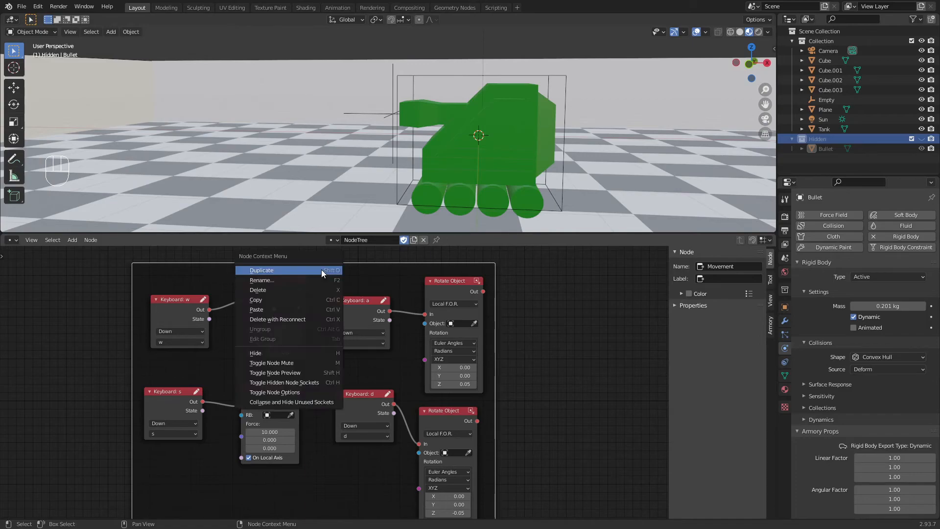
key(ctrl+z)
key(ctrl+z)
key(ctrl+z)
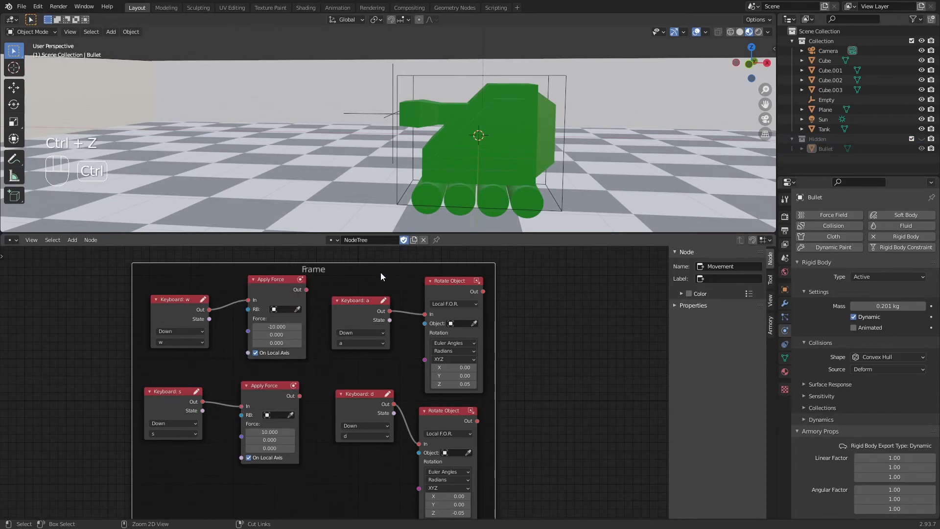
key(ctrl+z)
key(ctrl+shift+z)
key(ctrl+shift+z)
key(ctrl+shift+z)
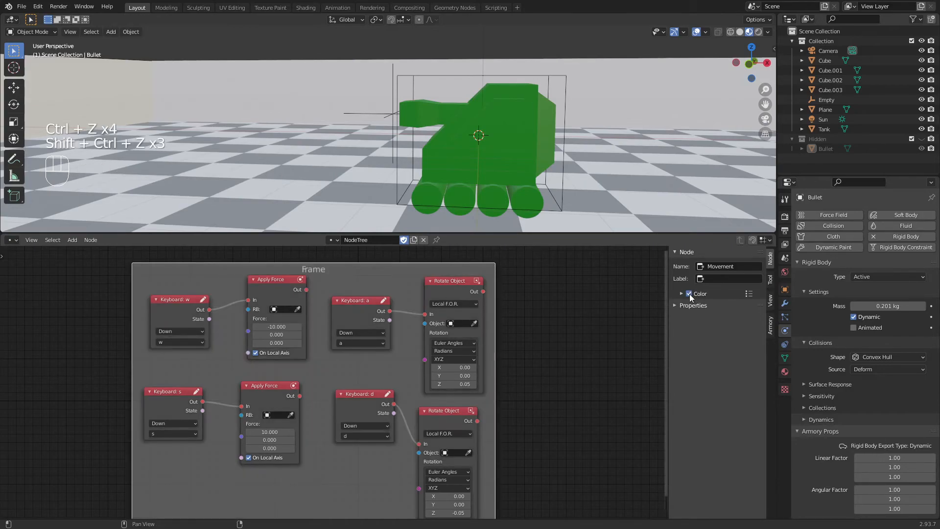
click(674, 305)
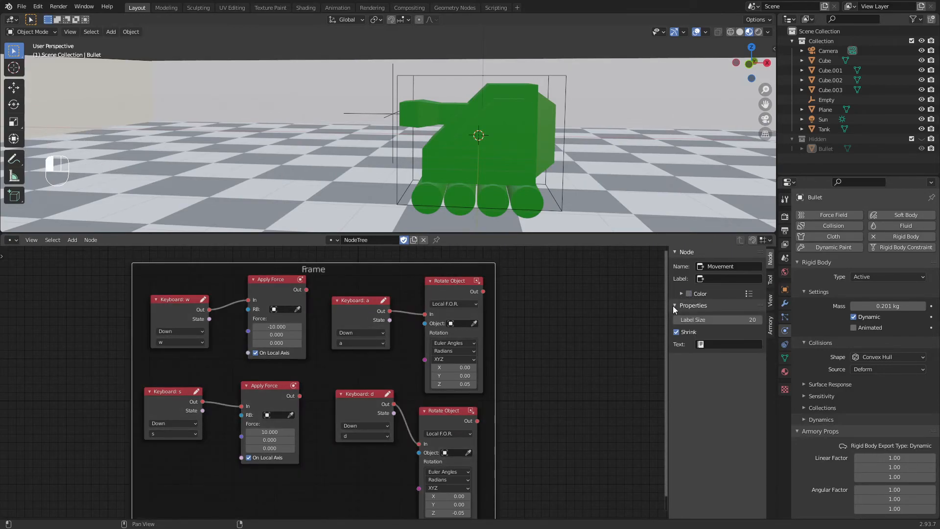
click(715, 344)
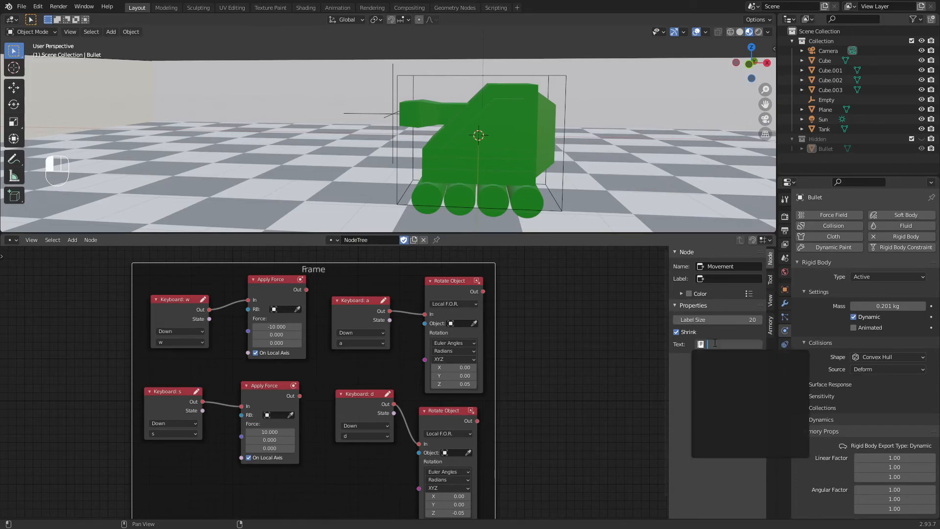
key(BackSpace)
click(674, 305)
- Set the label of the node frame to Movement
click(725, 277)
key(shift)
text(Movement)
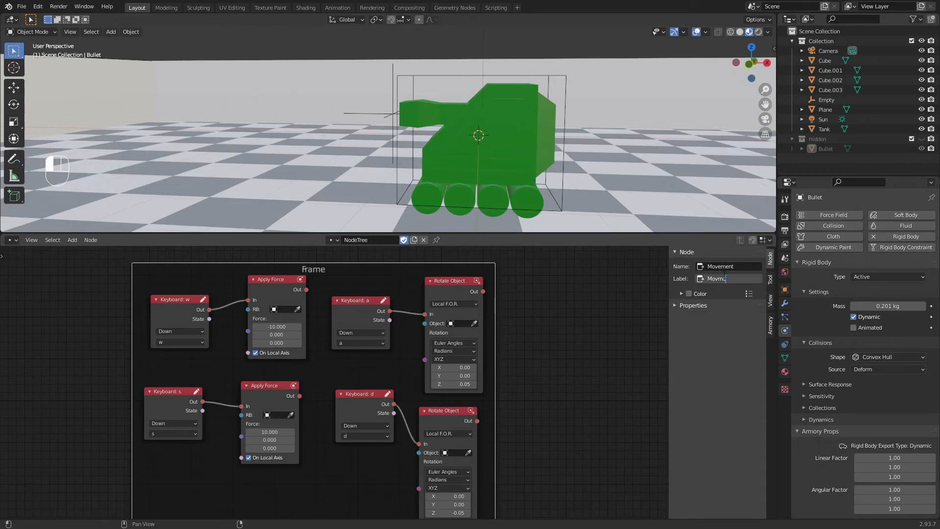
key(Return)
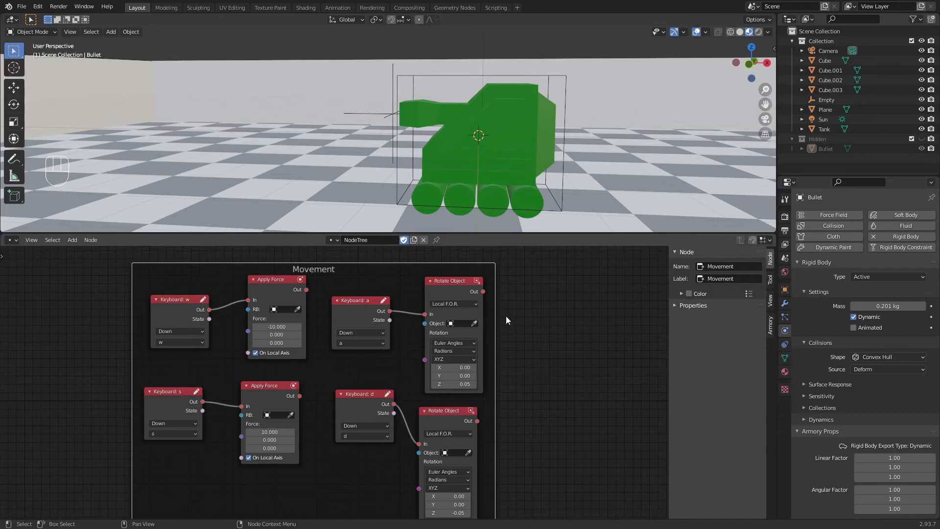
- Enable a custom color for the Movement frame and set it to red with saturation 0.720 and value 0.608
click(689, 294)
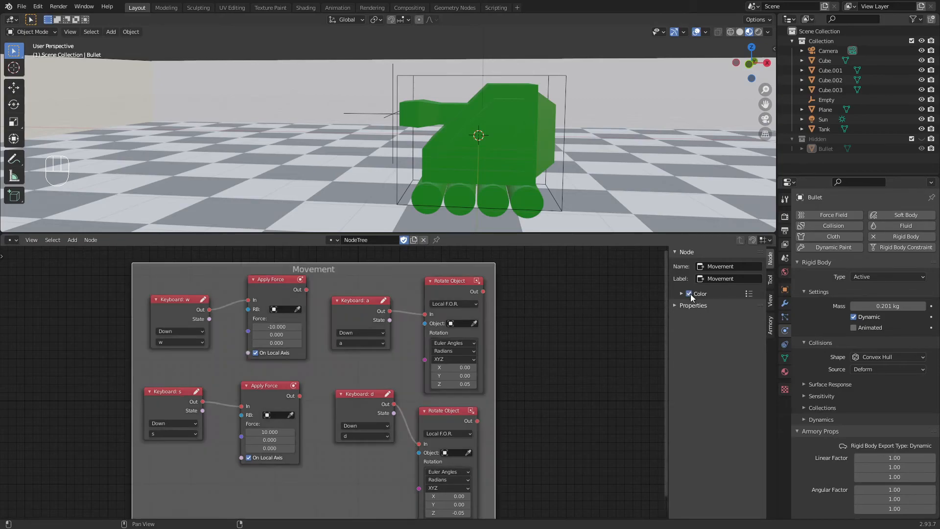
click(692, 310)
click(714, 228)
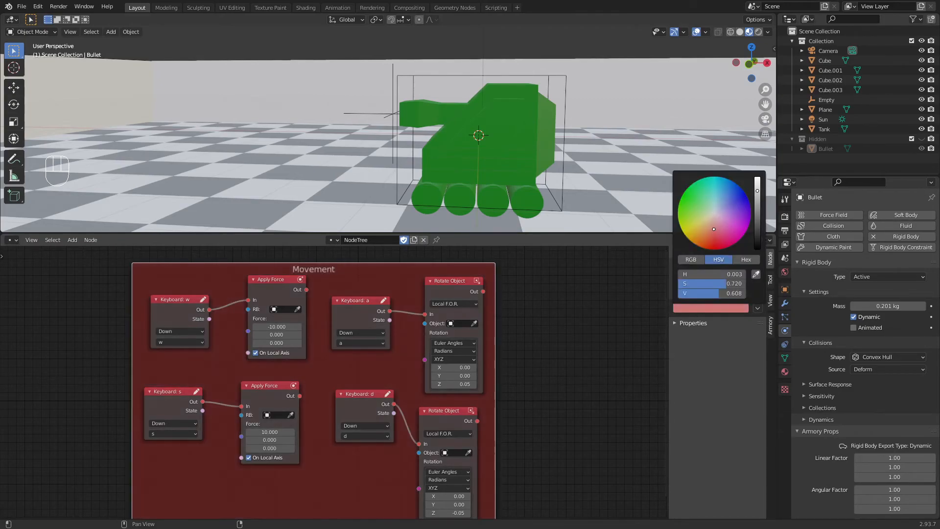
- Add a Spawn Object node in the empty space beside the Movement frame
drag(378, 273, 161, 281)
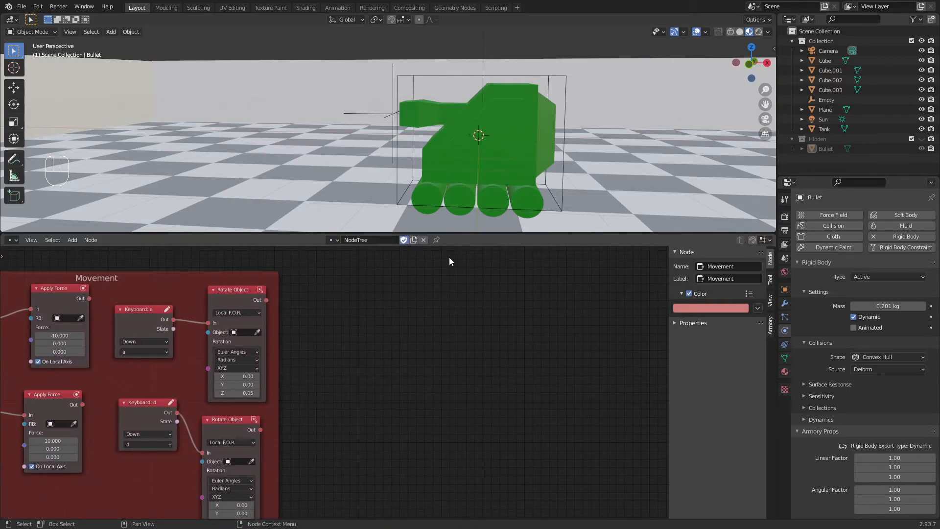
key(shift+a)
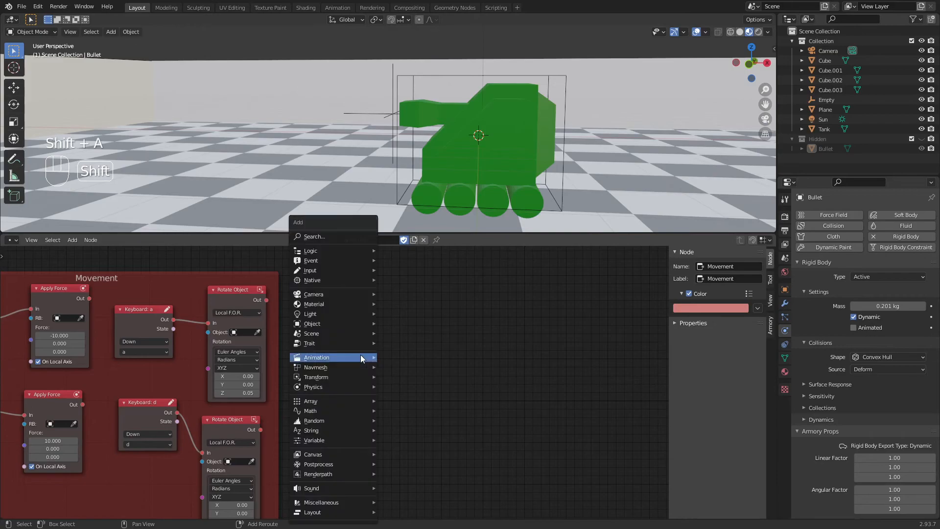
mouse_move(361, 357)
key(s)
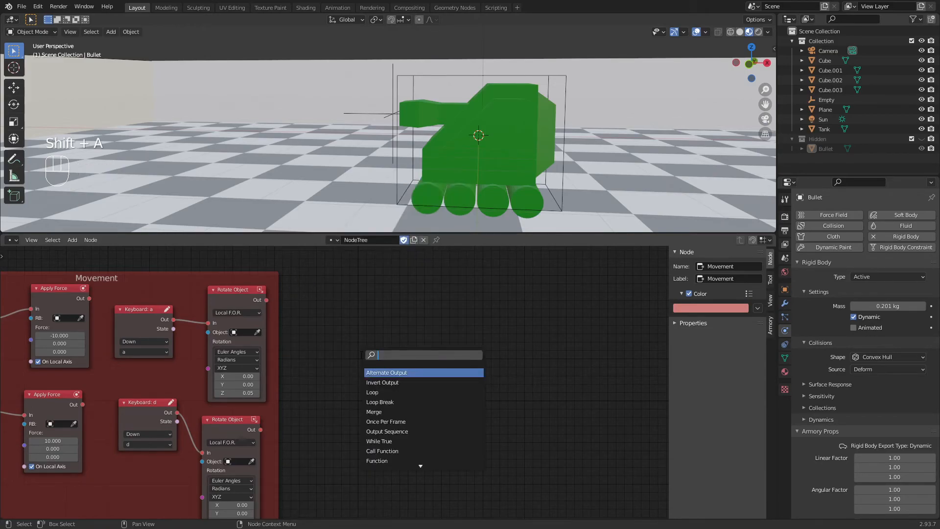
text(spaw)
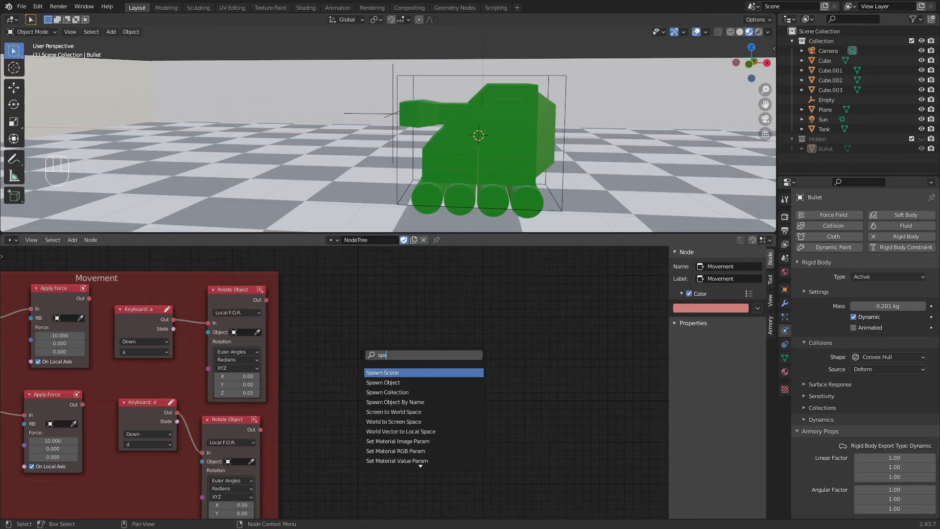
key(Down)
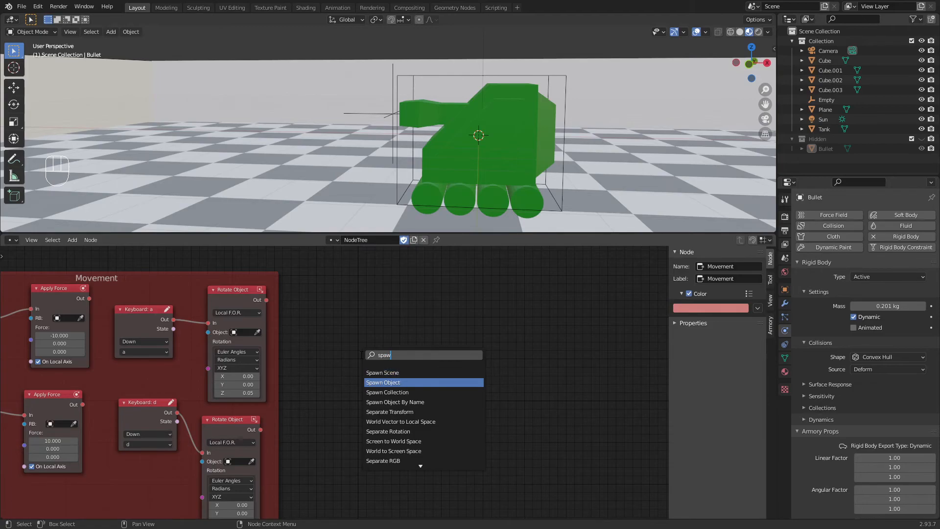
key(Return)
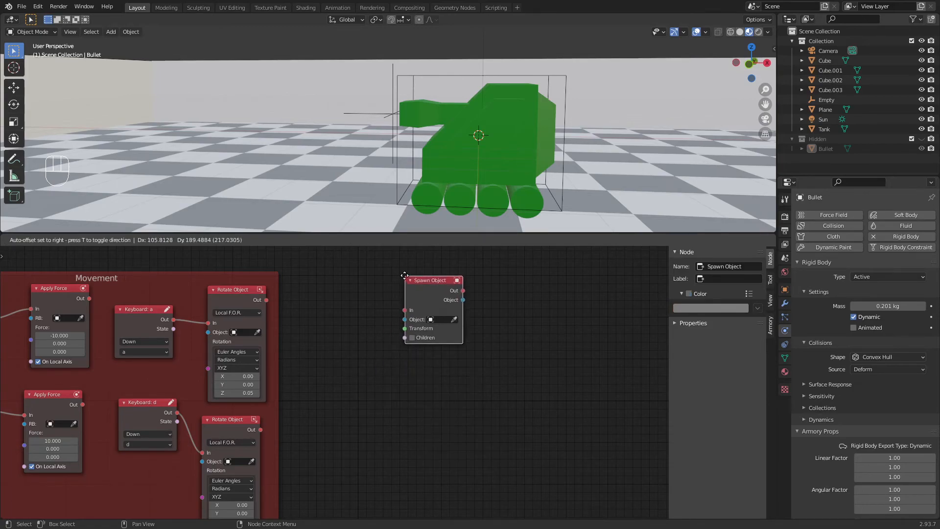
click(408, 292)
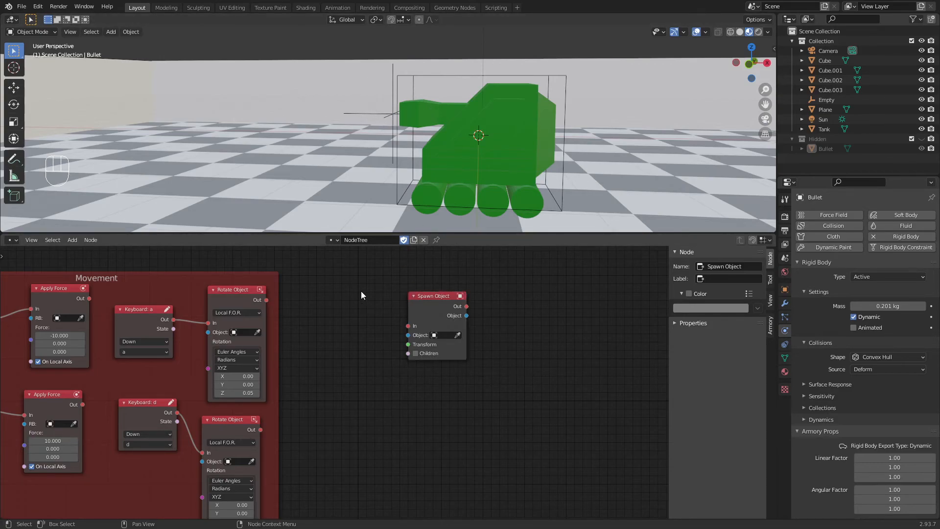
- Add a Get Object Transform node before Spawn Object and connect its Transform output to Spawn Object's Transform input
key(shift+a)
mouse_move(362, 294)
key(shift+a)
click(369, 307)
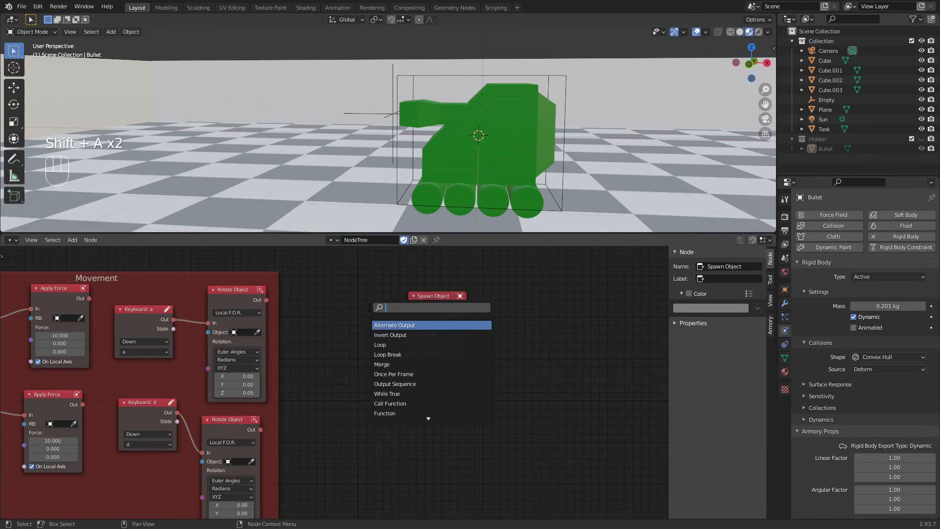
text(get trans)
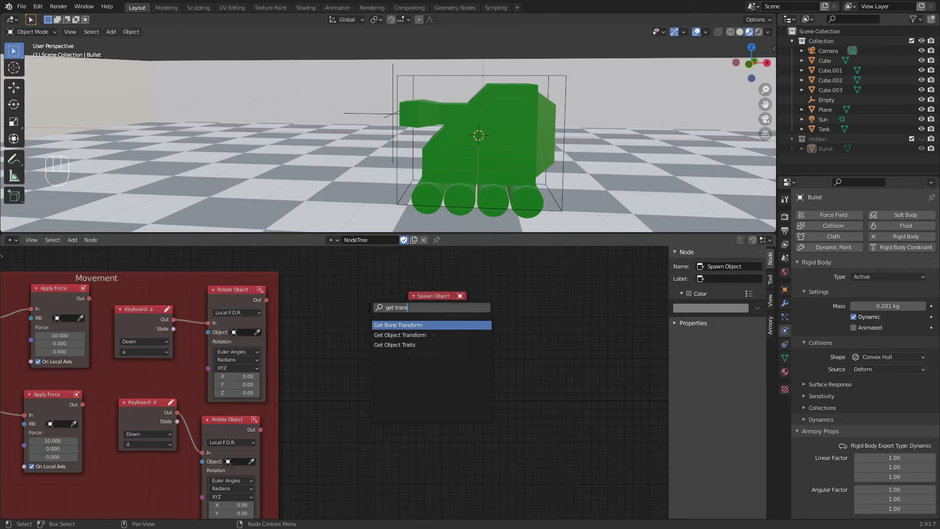
click(400, 335)
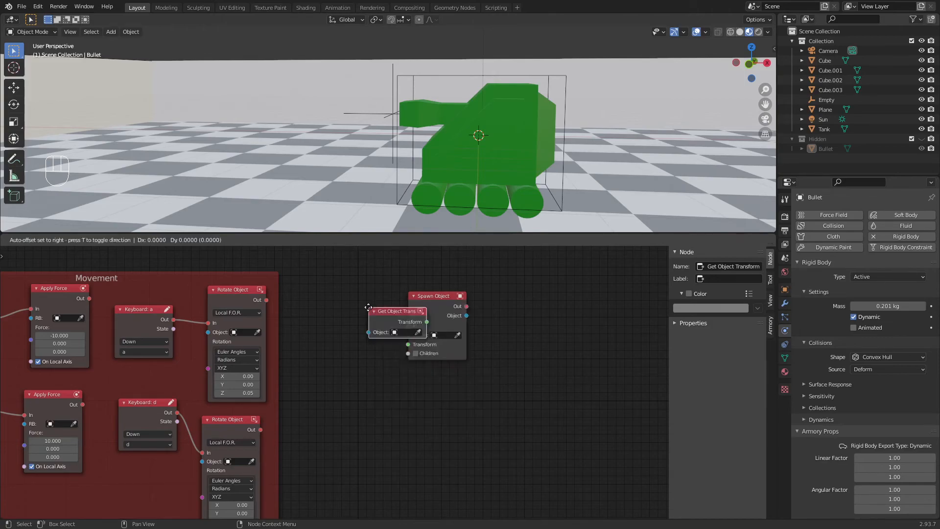
click(364, 323)
drag(392, 322, 408, 344)
- Set the Get Object Transform node's object to Empty
click(384, 333)
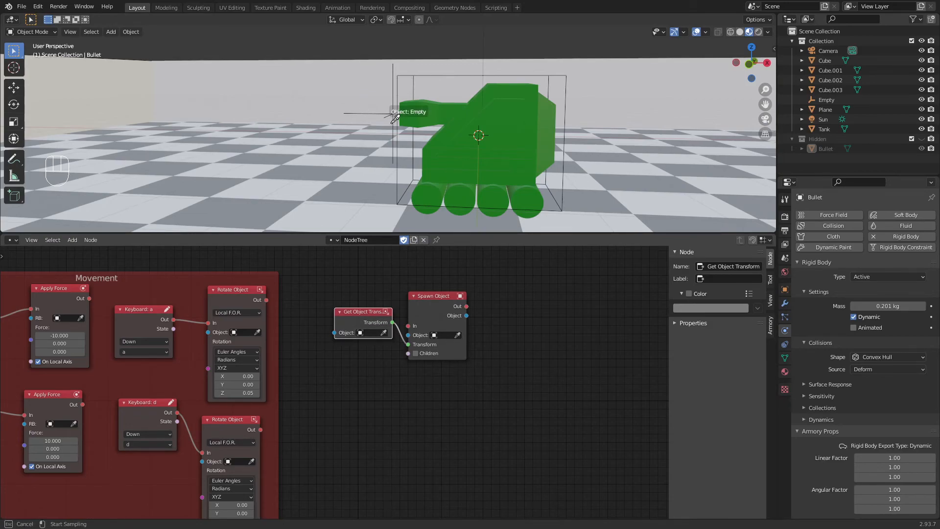
click(393, 113)
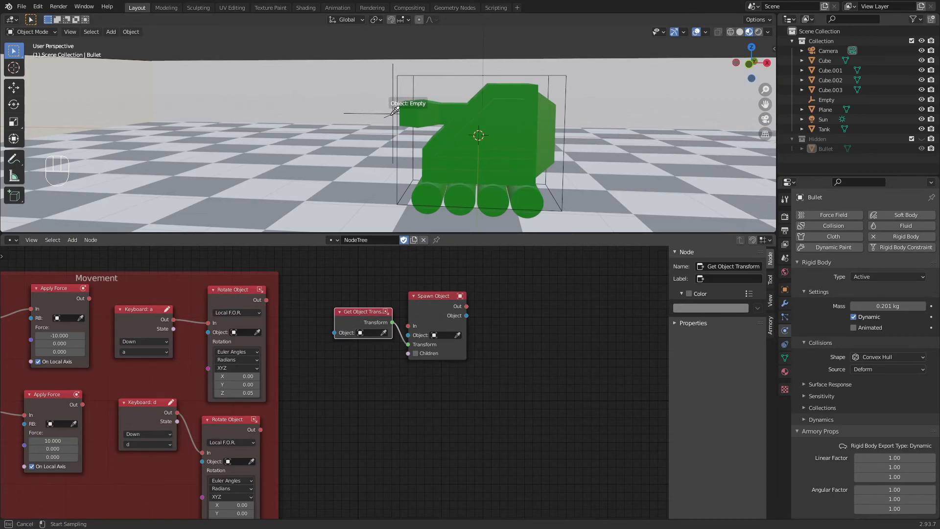
click(368, 333)
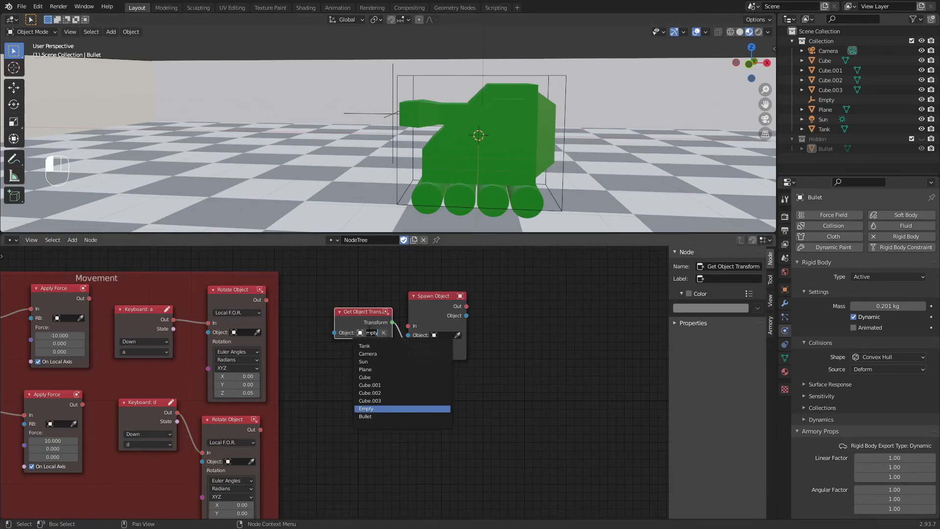
click(400, 408)
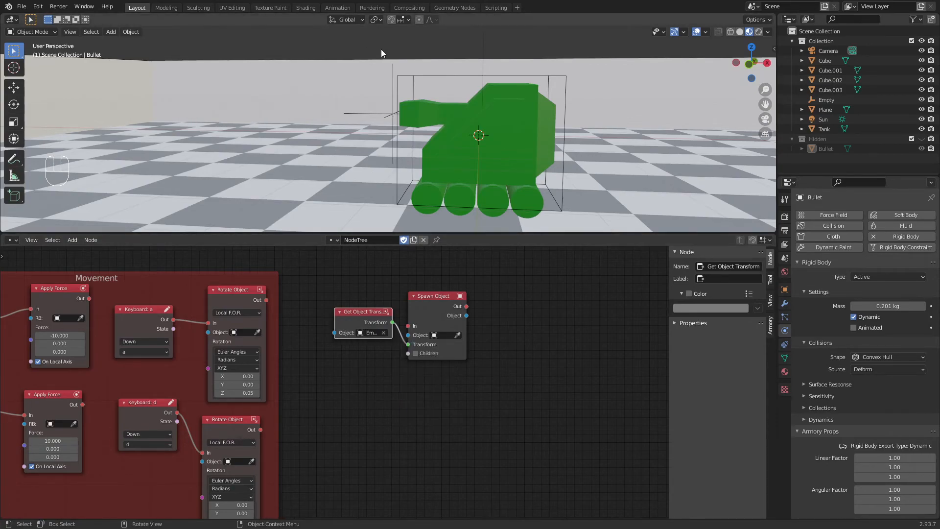
- Shift the Spawn Object node away from Get Object Transform and set its object to Bullet
drag(431, 295, 447, 291)
click(473, 331)
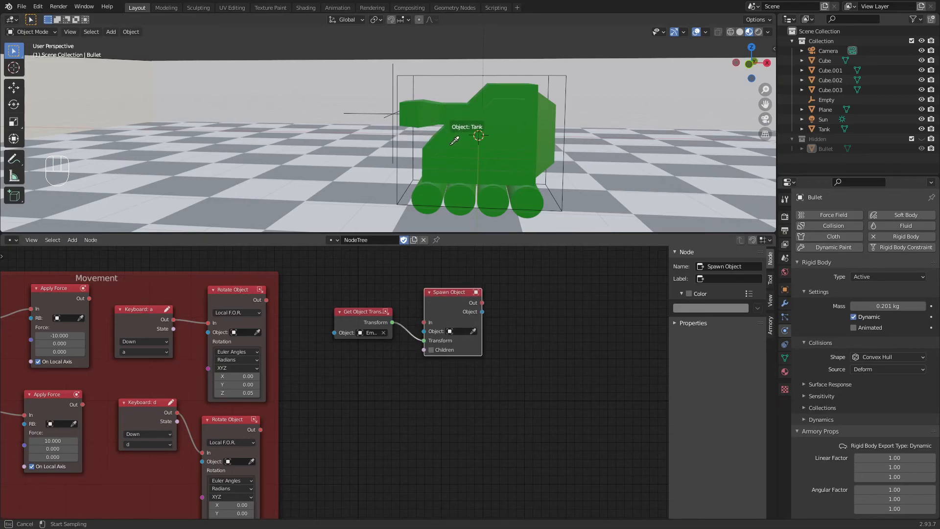
key(Escape)
click(463, 331)
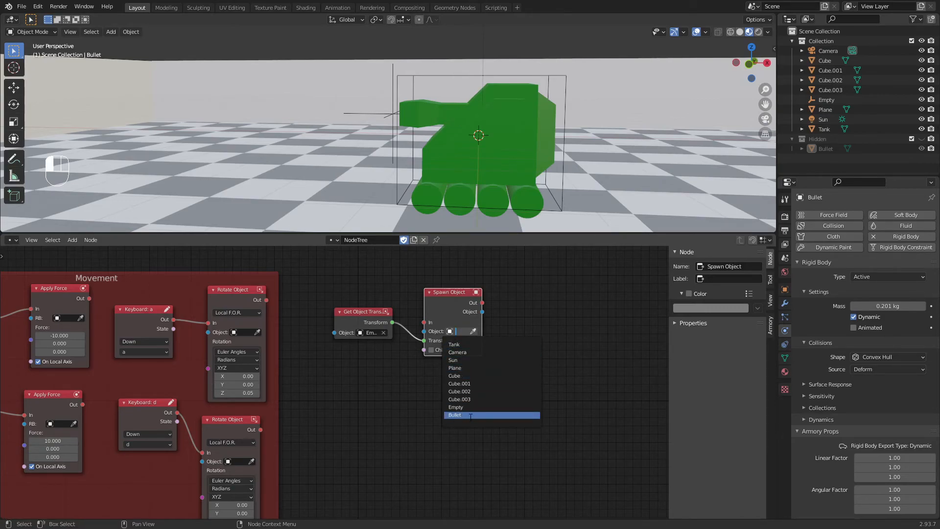
click(470, 416)
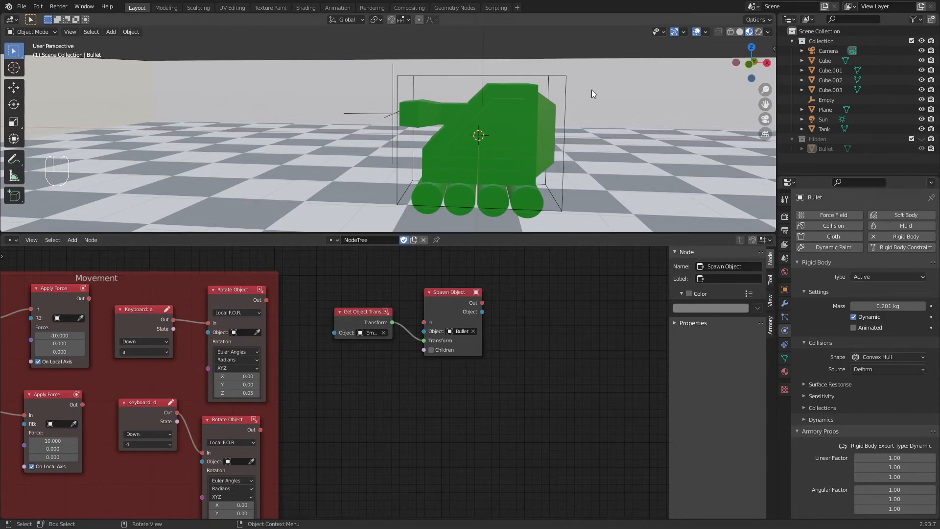
- Add an Apply Impulse node after Spawn Object and enable On Local Axis on it
key(shift+a)
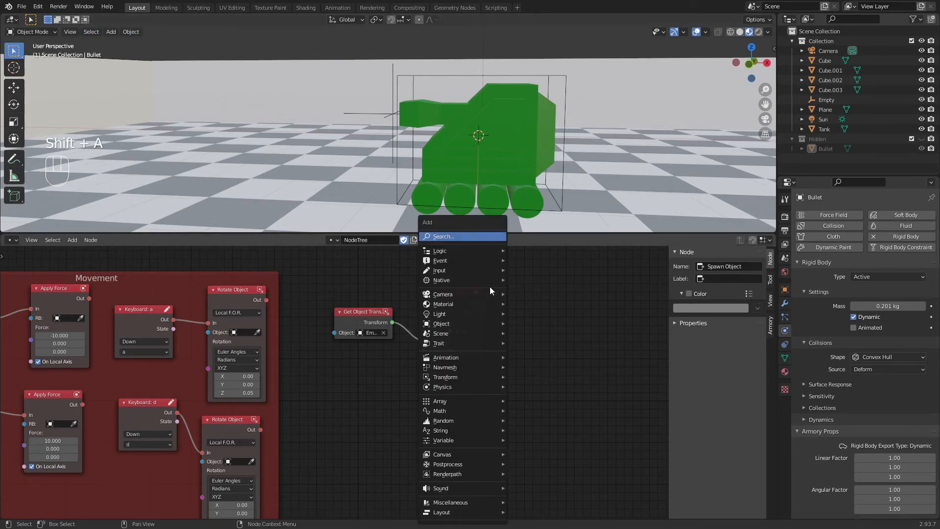
text(simpuls)
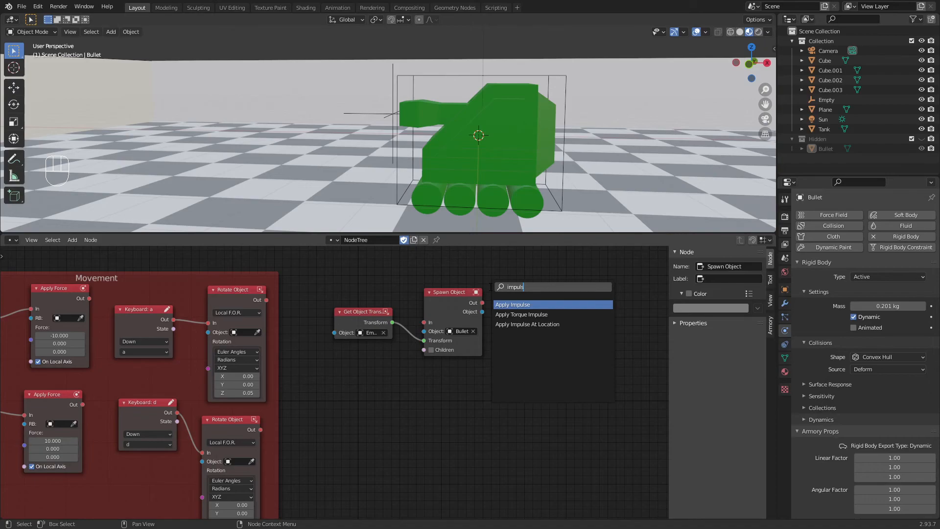
key(Return)
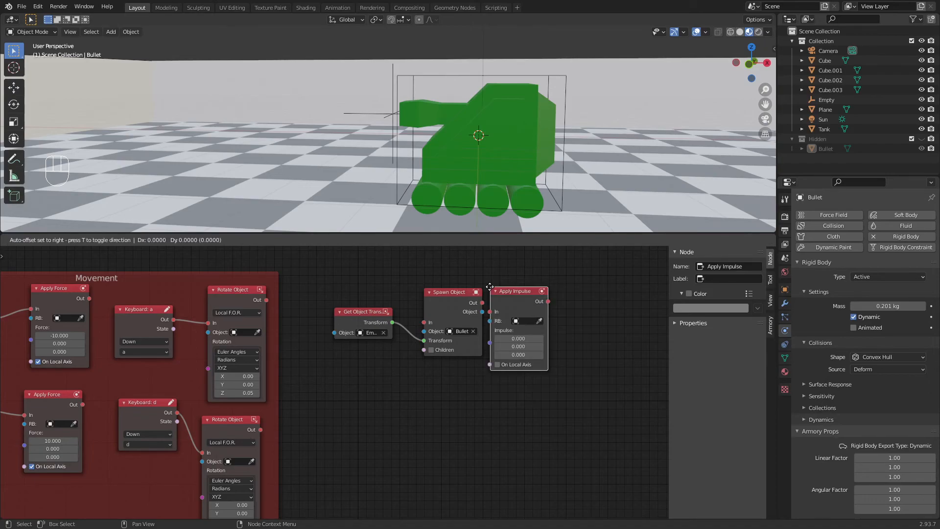
click(527, 290)
click(539, 366)
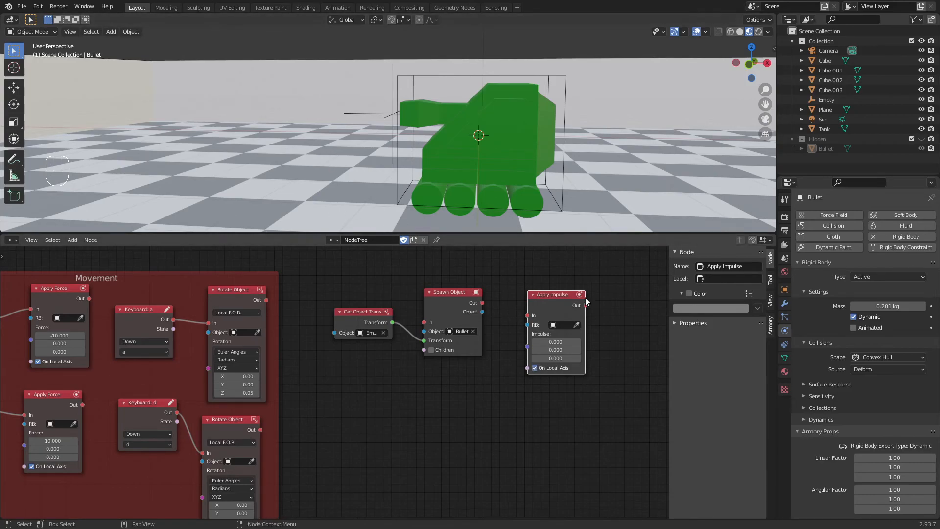
- Connect Spawn Object's Out and Object to Apply Impulse's In and RB, and set the impulse's X value to -20
drag(482, 304, 464, 314)
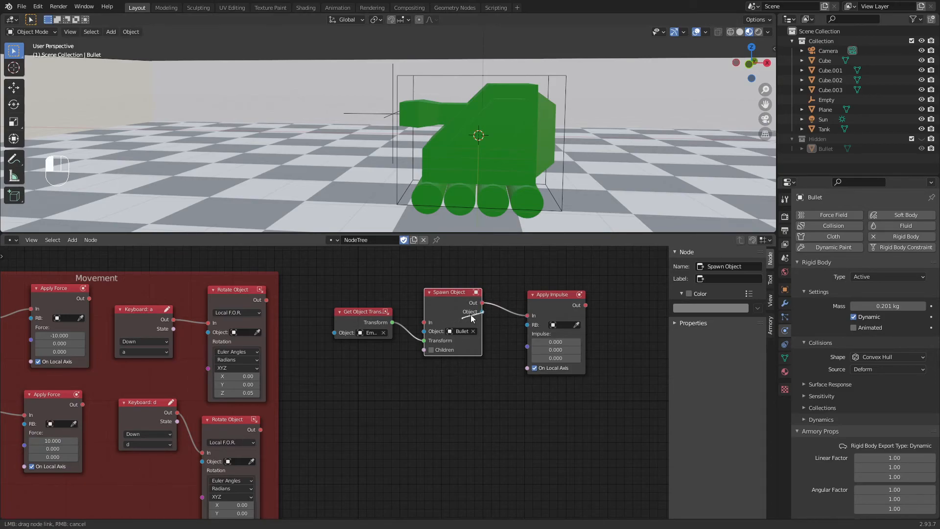
drag(530, 325, 518, 304)
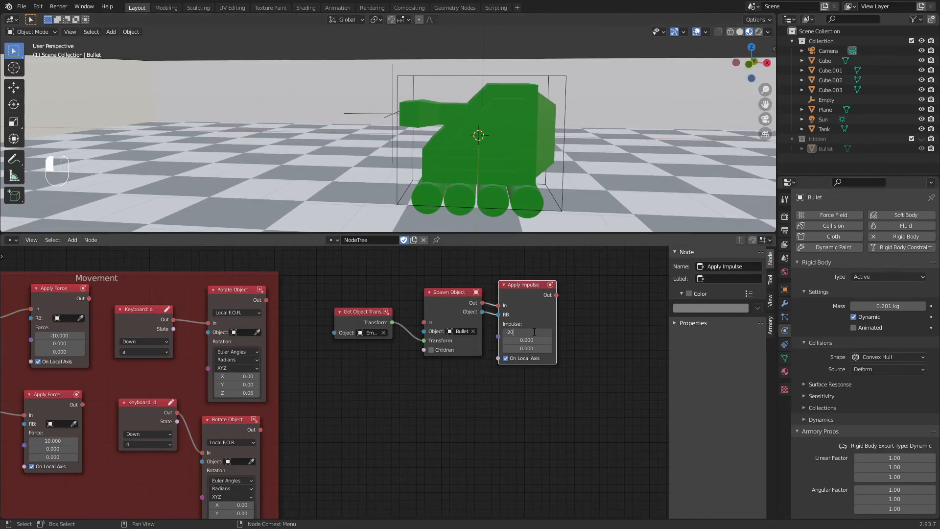
- Save the file and run the game to test driving and turning the tank, closing the game window at the end
key(ctrl+s)
key(F5)
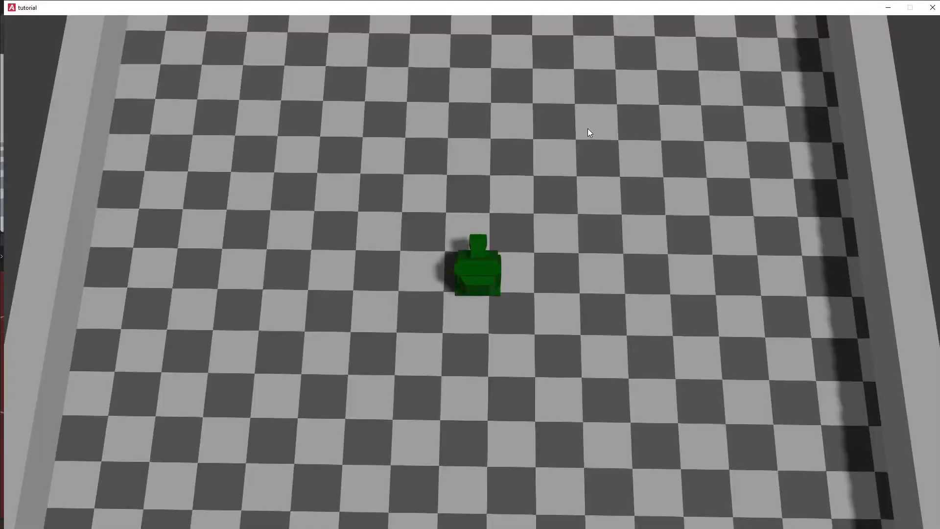
key(s)
key(a)
key(w)
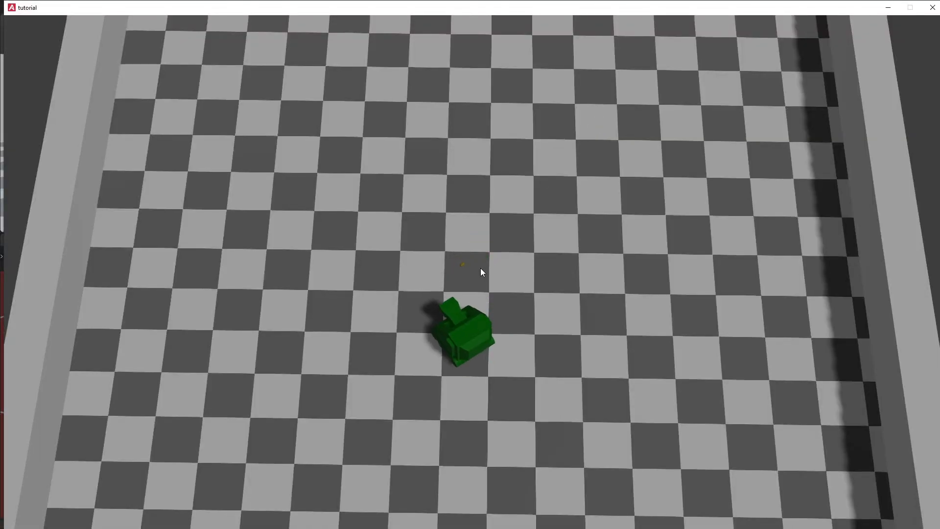
key(d)
key(w)
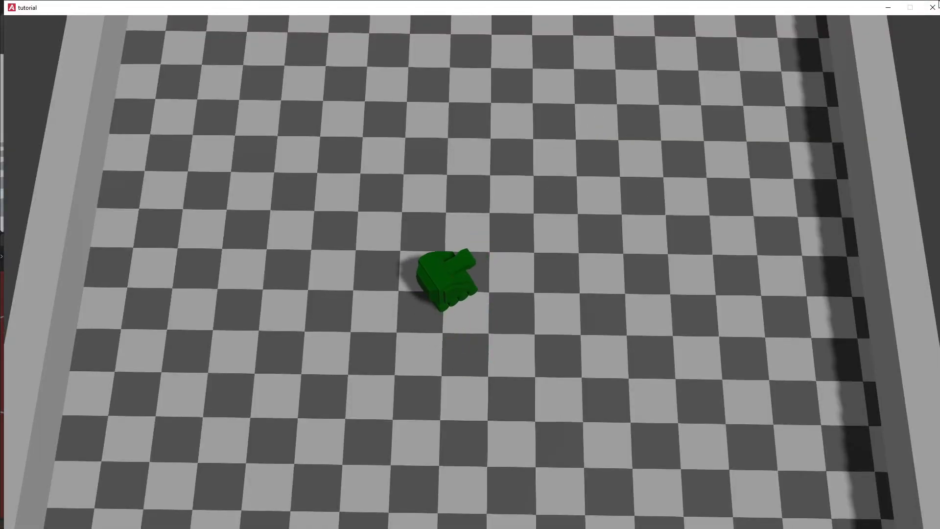
click(928, 14)
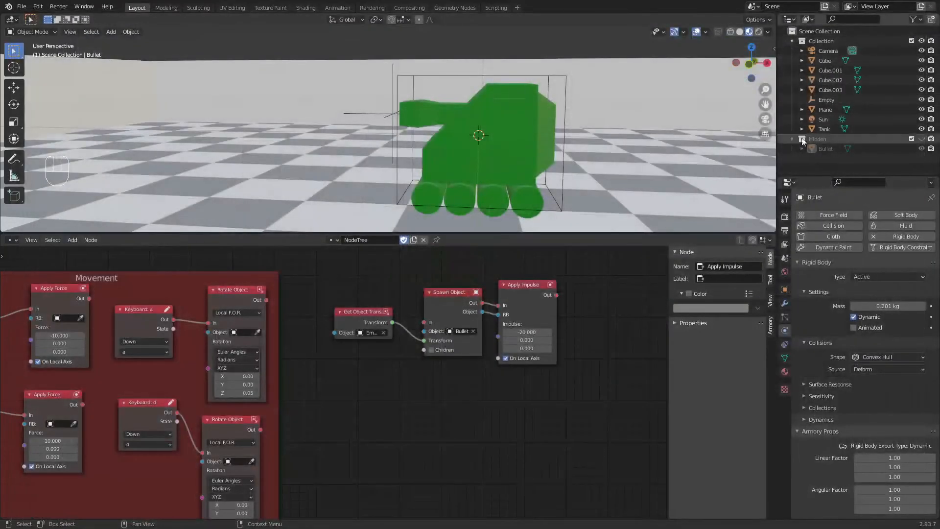
- Add a Mouse node for the Left button set to Started, above Get Object Transform, and connect its Out to Spawn Object's In
drag(361, 313, 356, 353)
key(shift+a)
text(mouse)
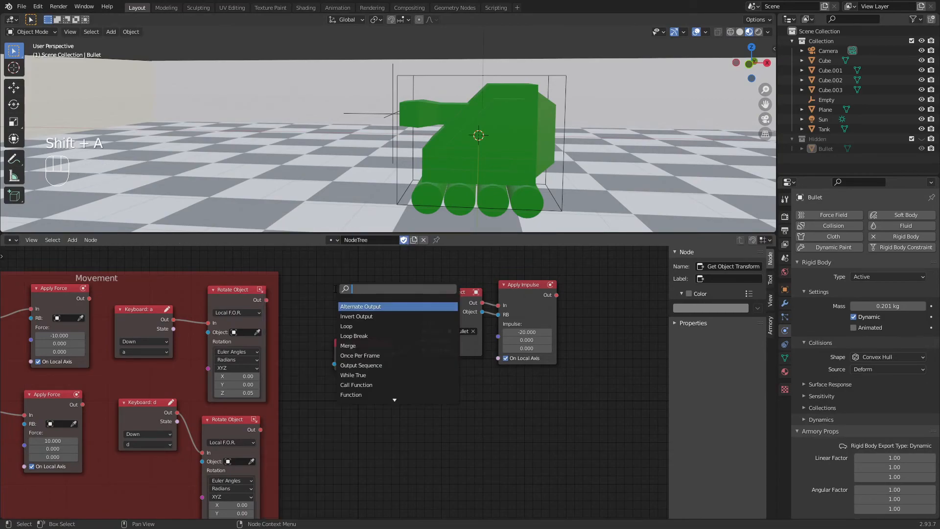
key(Return)
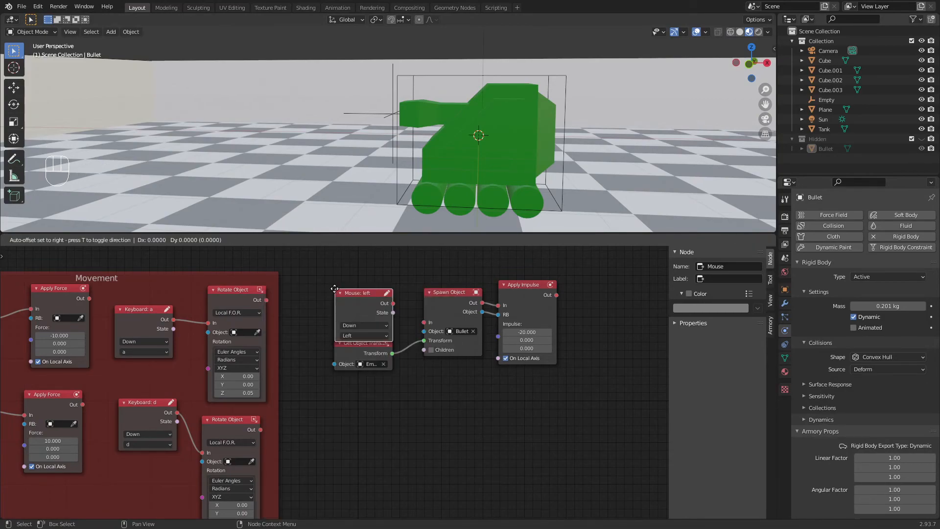
click(297, 270)
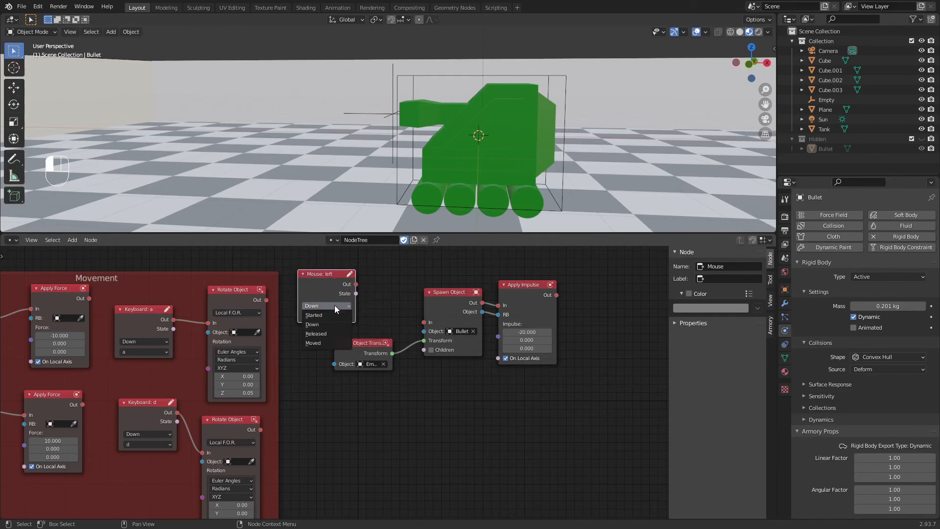
click(334, 316)
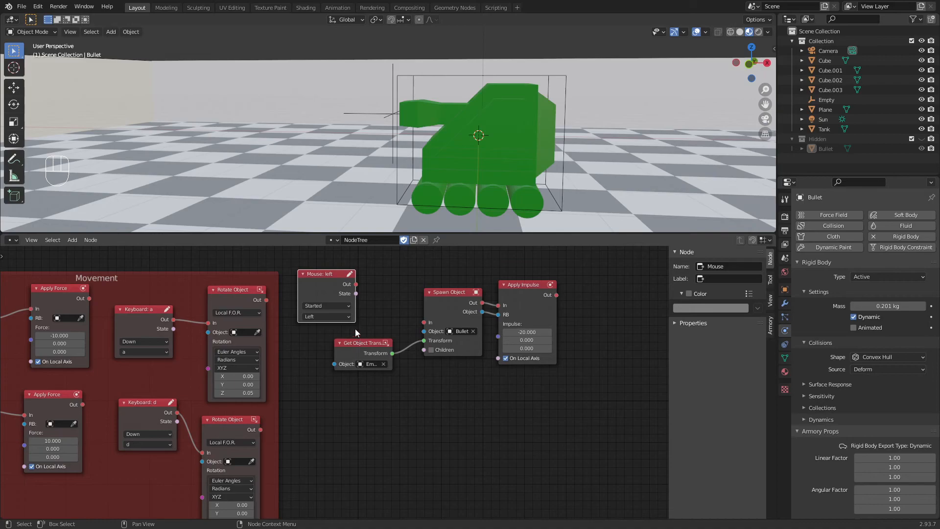
drag(356, 284, 425, 323)
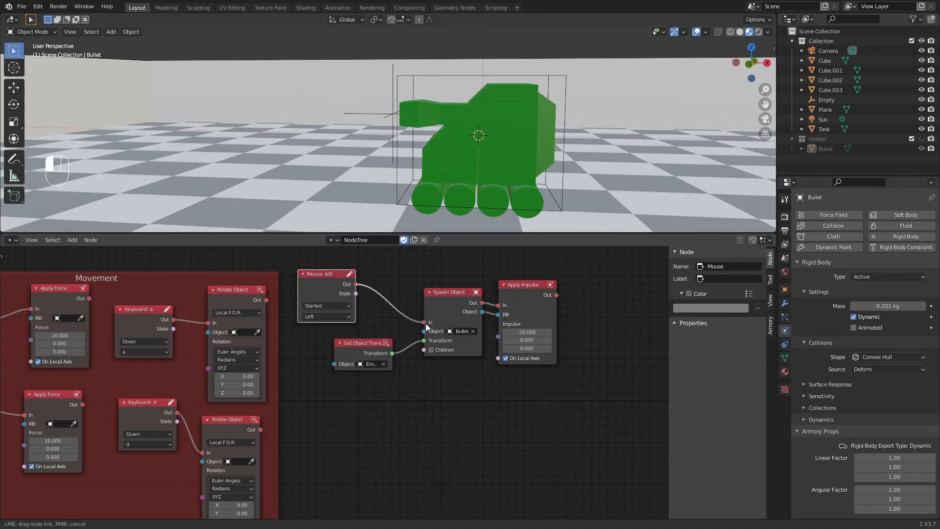
- Save the file and run the game to test driving, turning and firing bullets with the tank
key(ctrl+s)
key(F5)
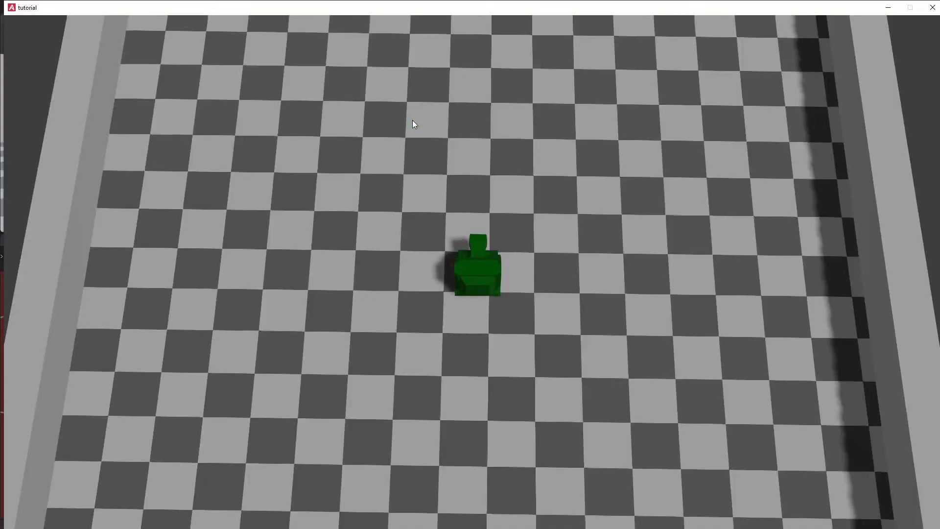
key(a)
key(d)
key(d)
key(s)
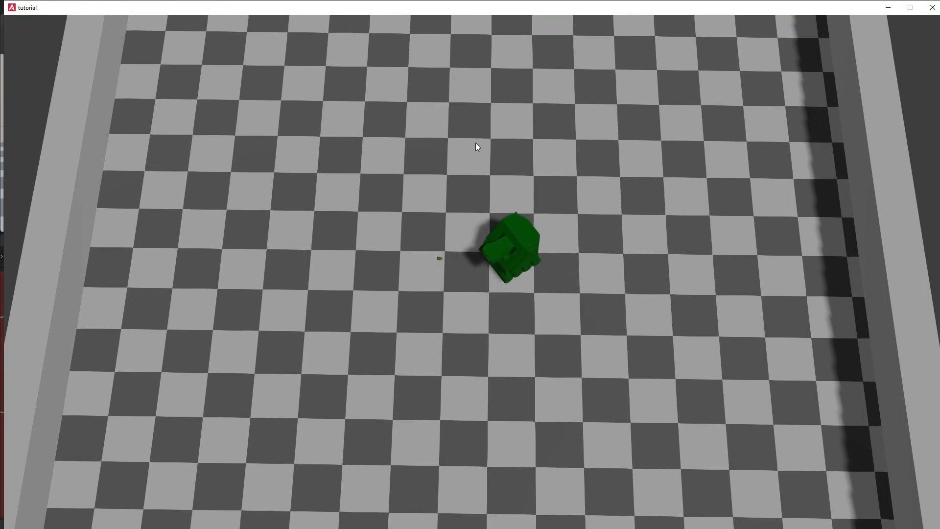
key(d)
key(space)
key(w)
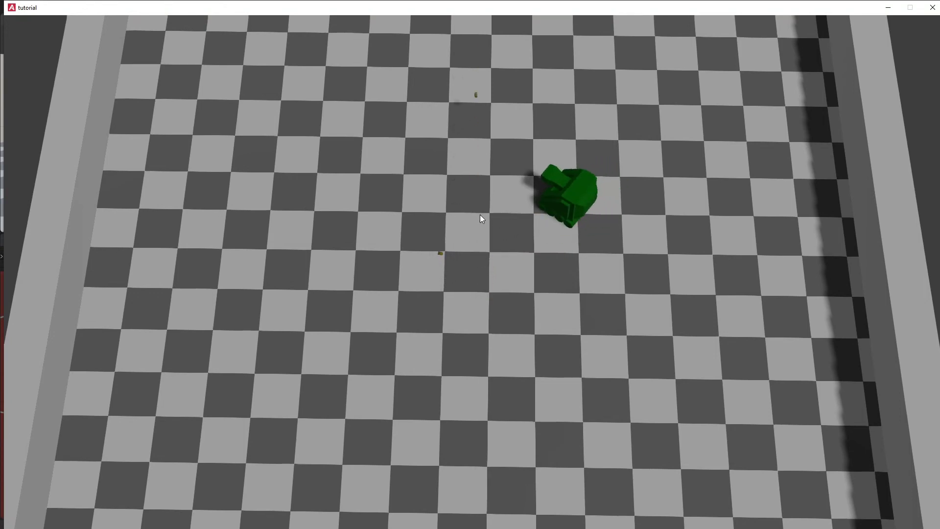
key(w)
key(d)
key(d)
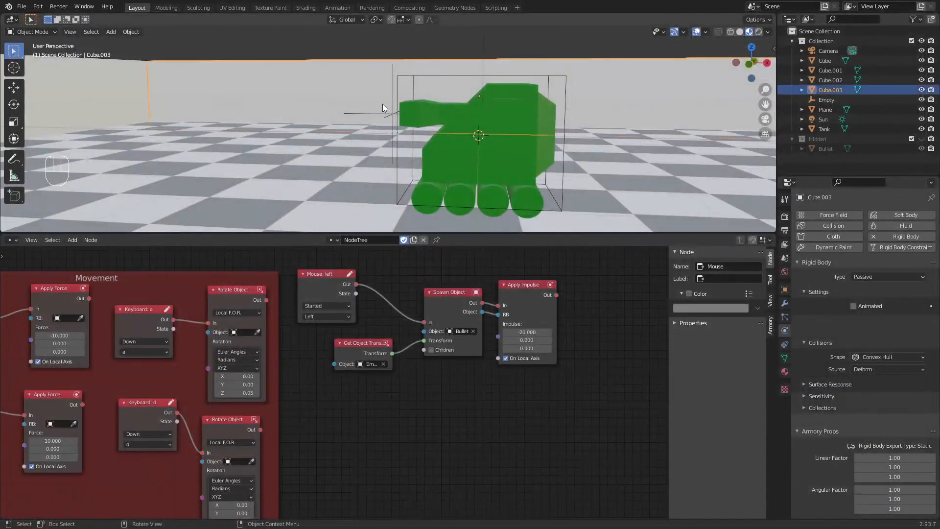
- Parent the Empty at the barrel tip to the Tank using Object (Keep Transform)
click(392, 115)
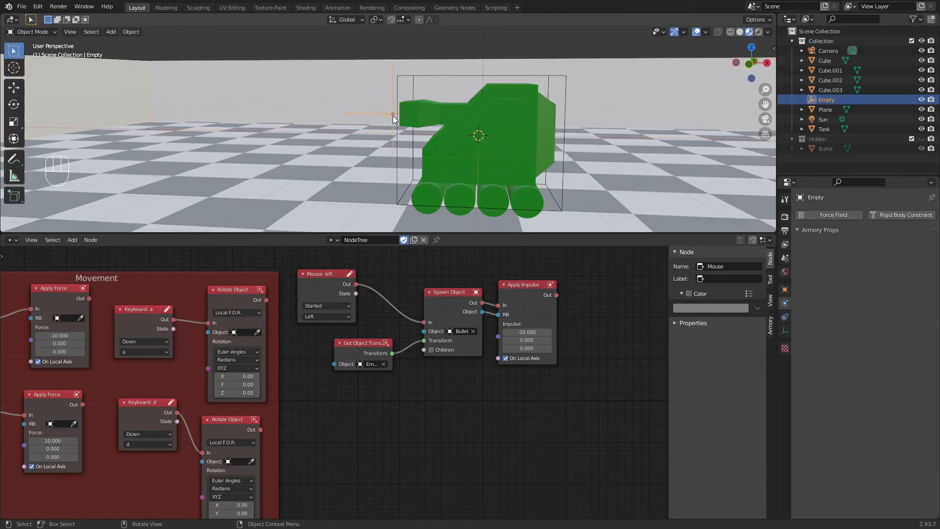
shift+click(459, 139)
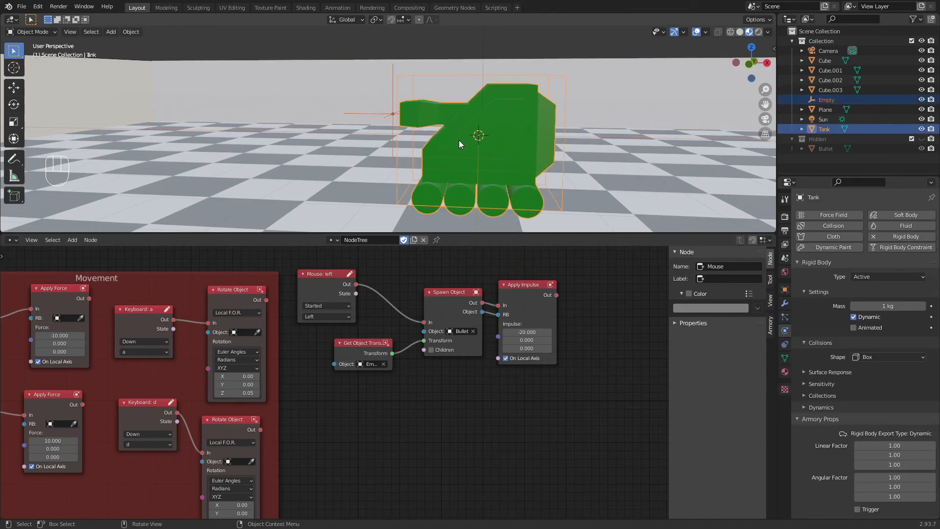
key(ctrl+p)
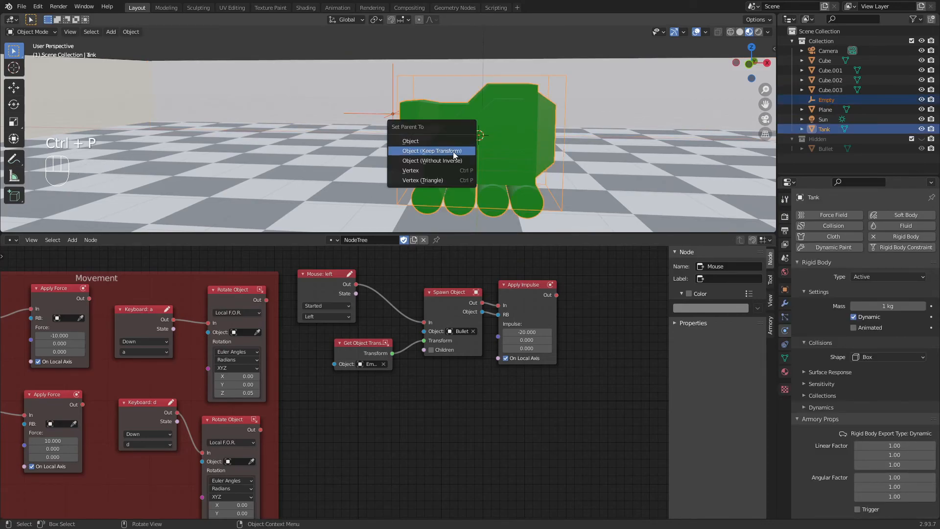
click(457, 153)
- Save the file and run the game to test firing while driving and turning around the arena, closing the game window at the end
key(ctrl+s)
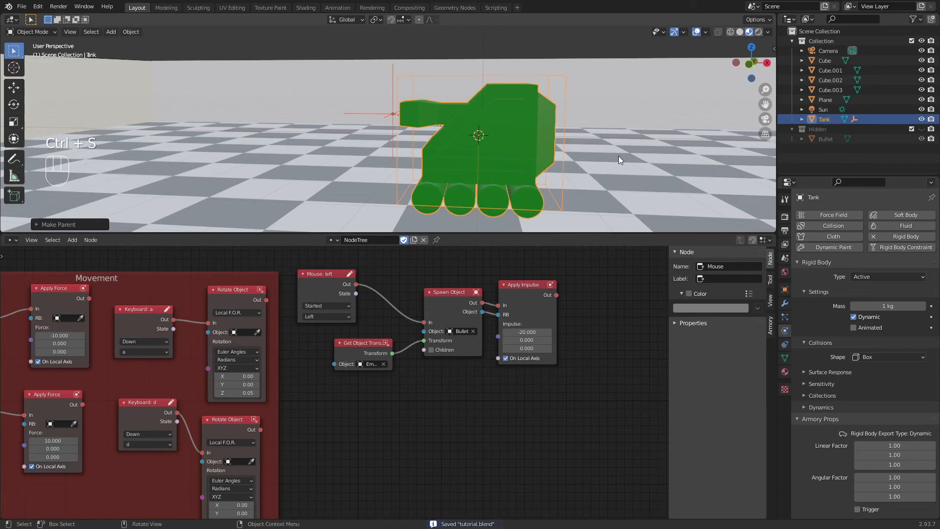
key(F5)
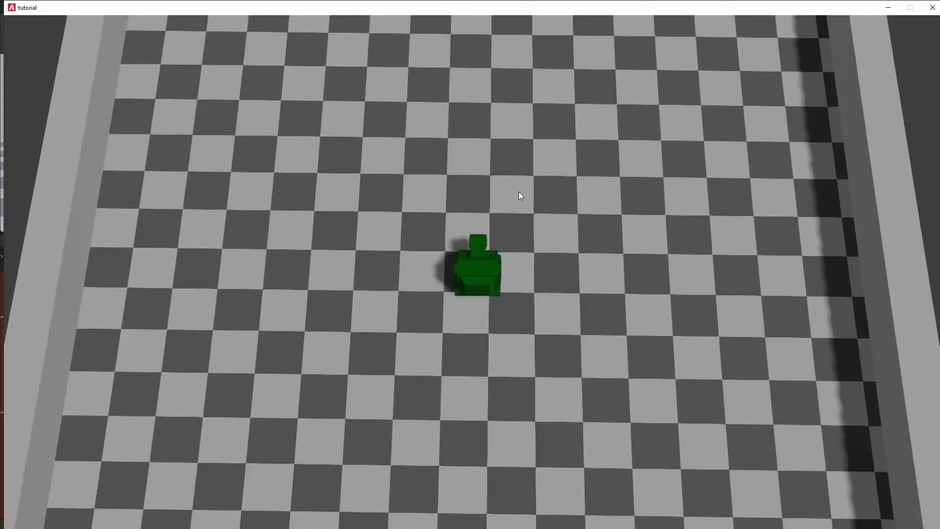
key(a)
click(518, 192)
click(519, 192)
key(a)
key(space)
key(d)
key(space)
key(a)
key(space)
key(a)
key(space)
key(w)
key(d)
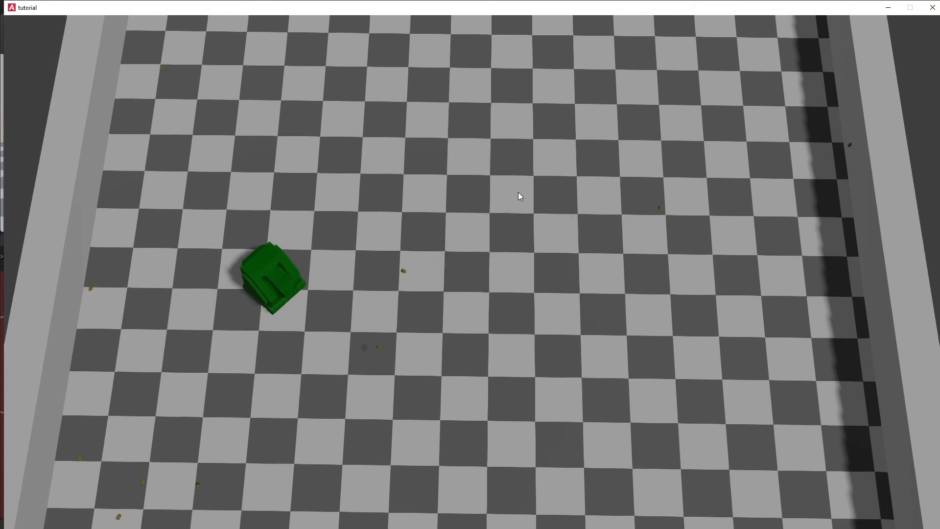
key(w)
key(a)
key(d)
key(space)
key(a)
key(space)
key(d)
key(space)
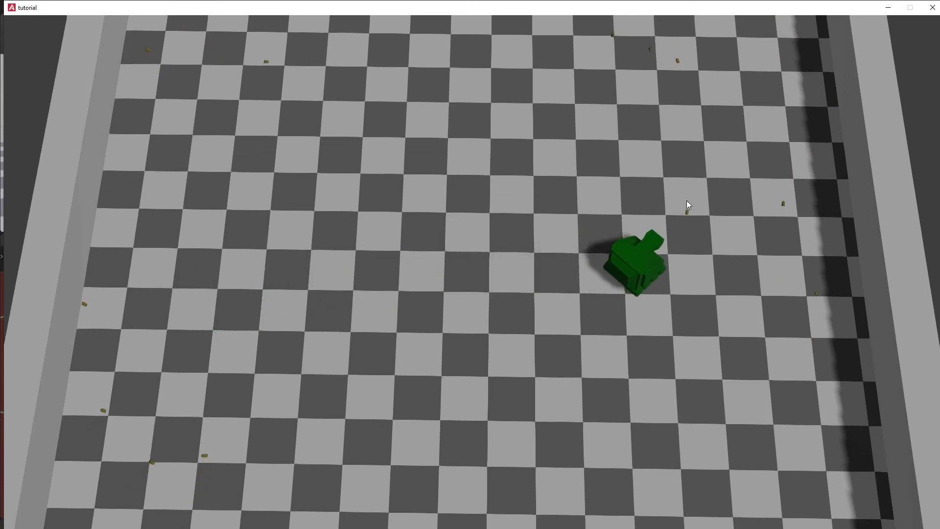
click(935, 8)
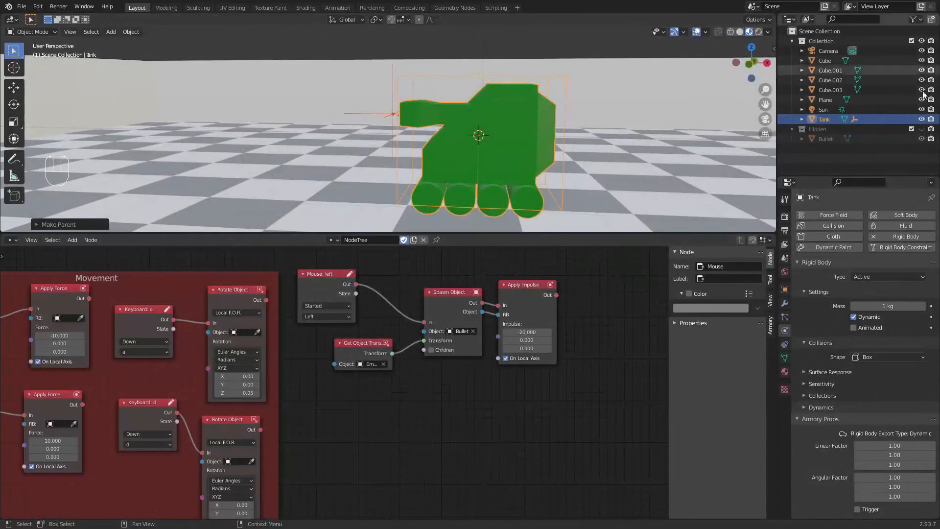
- Toggle the Hidden collection's viewport visibility, save, and run the game to test driving the tank, closing the game window at the end
click(920, 129)
key(ctrl+s)
key(F5)
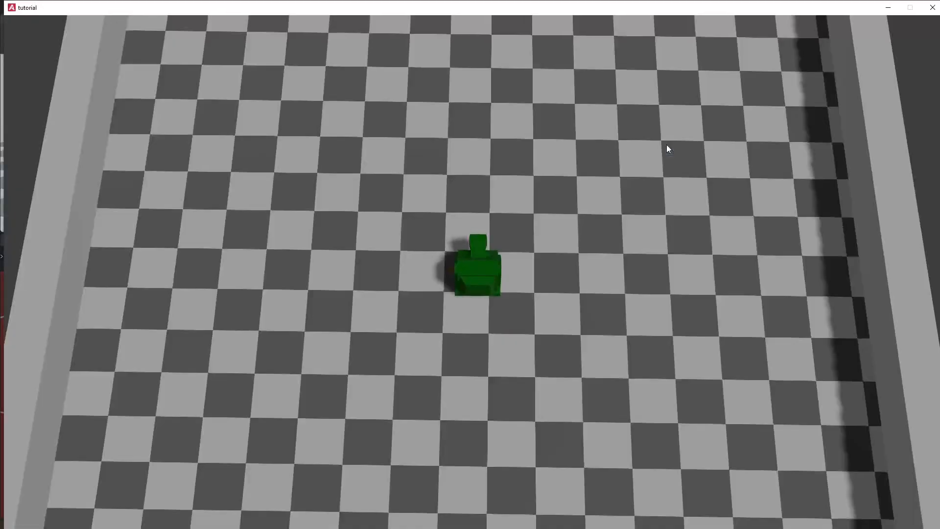
key(w)
key(a)
key(d)
key(a)
click(932, 7)
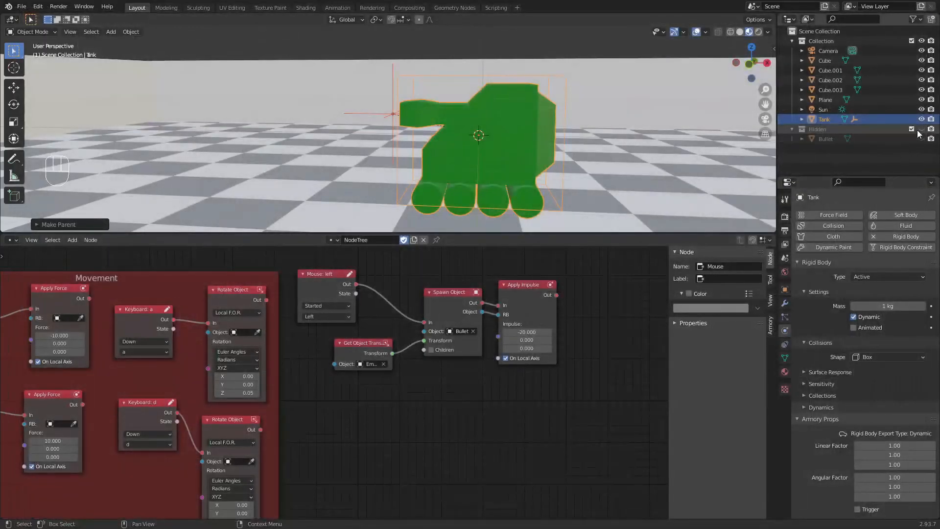
- Hide the Hidden collection containing the Bullet through its visibility options
right_click(876, 129)
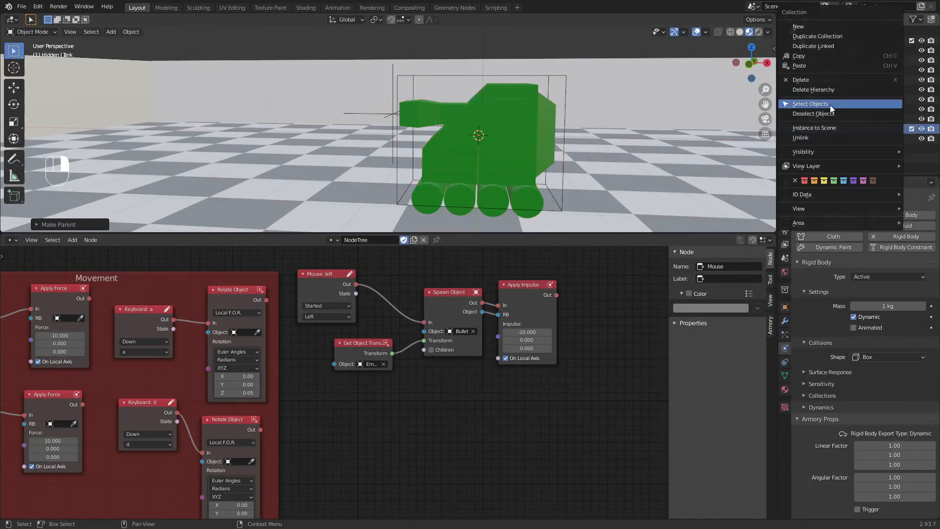
mouse_move(822, 157)
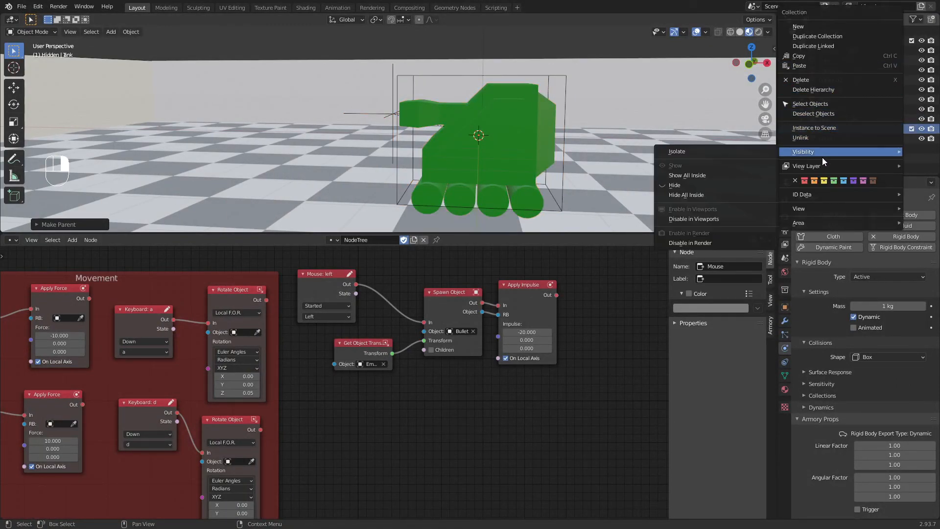
click(719, 194)
- Save the file and run the game to test firing bullets in different directions while driving with the Hidden collection hidden
key(ctrl+s)
key(F5)
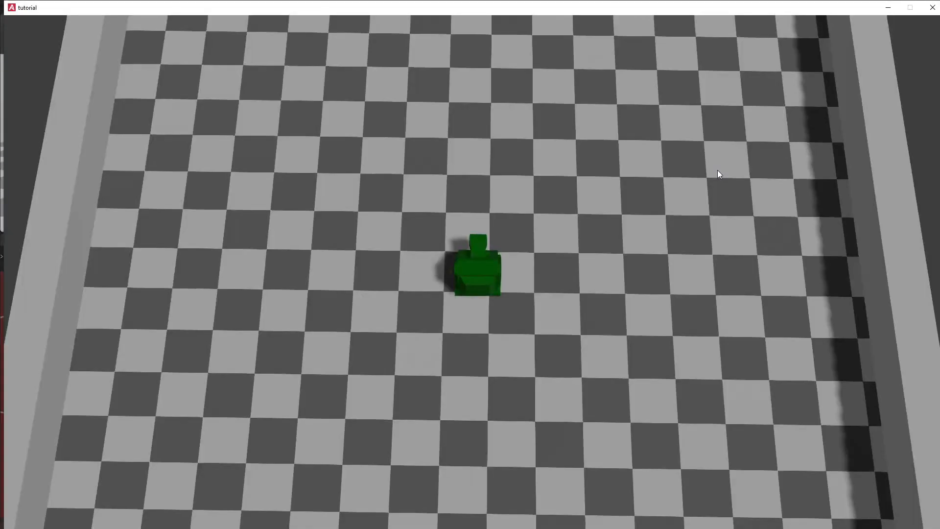
key(w)
key(a)
key(w)
key(d)
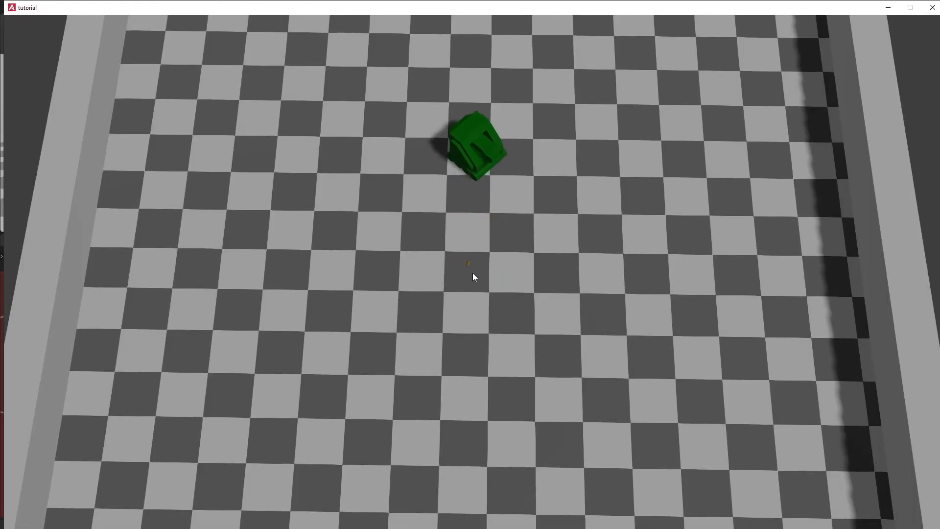
key(space)
key(d)
key(space)
key(d)
key(space)
key(a)
key(a)
key(w)
key(d)
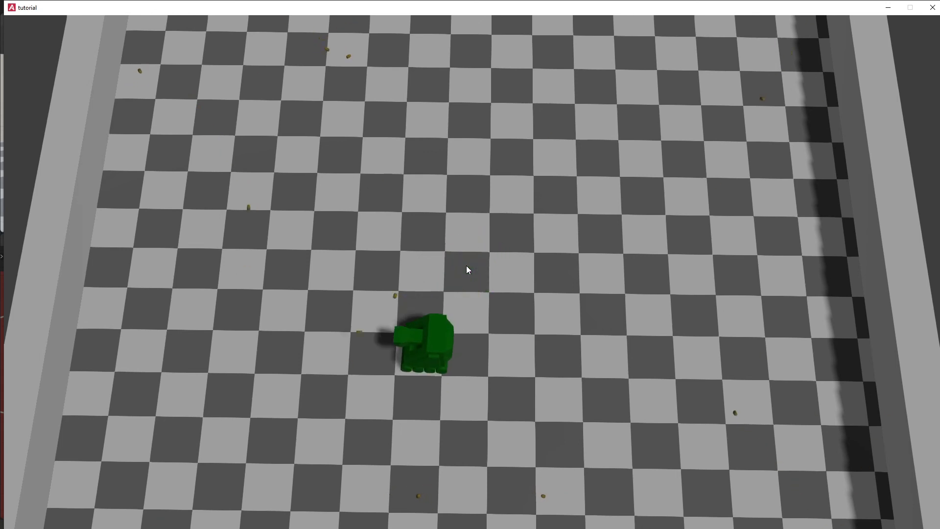
key(space)
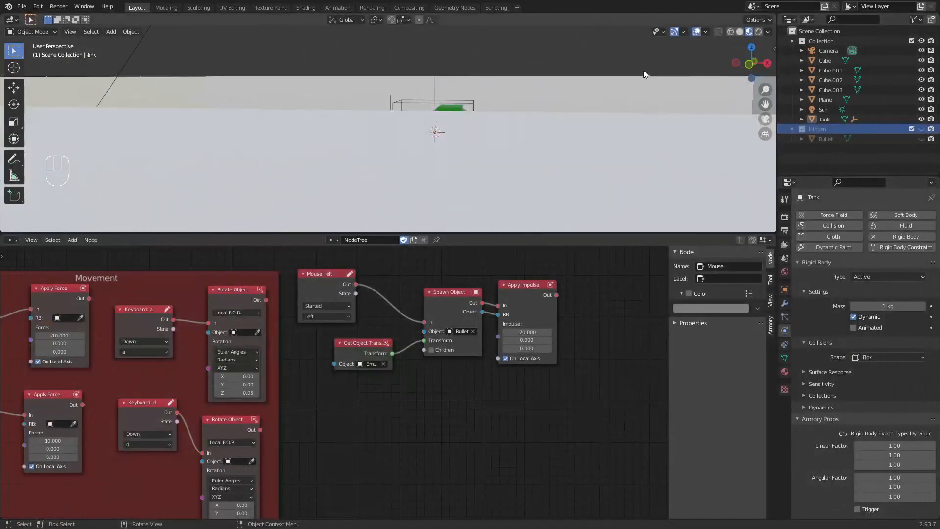
- Add a cube and move it along the Y axis to open floor beside the tank
middle_drag(644, 70, 602, 23)
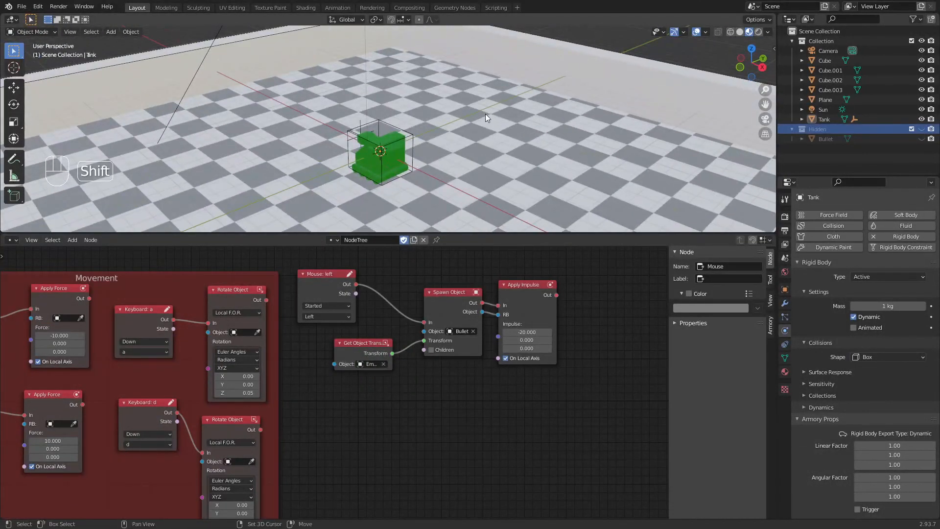
key(shift+a)
mouse_move(485, 114)
click(521, 120)
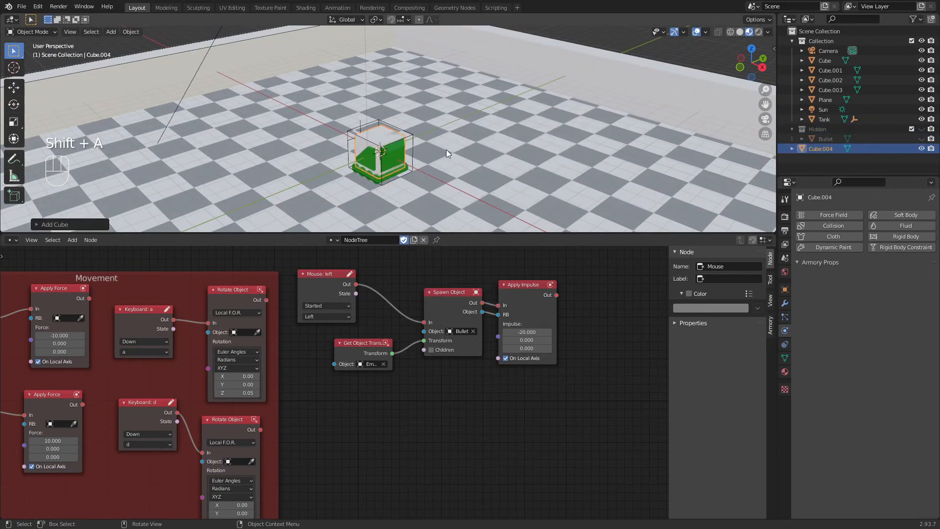
key(g)
key(x)
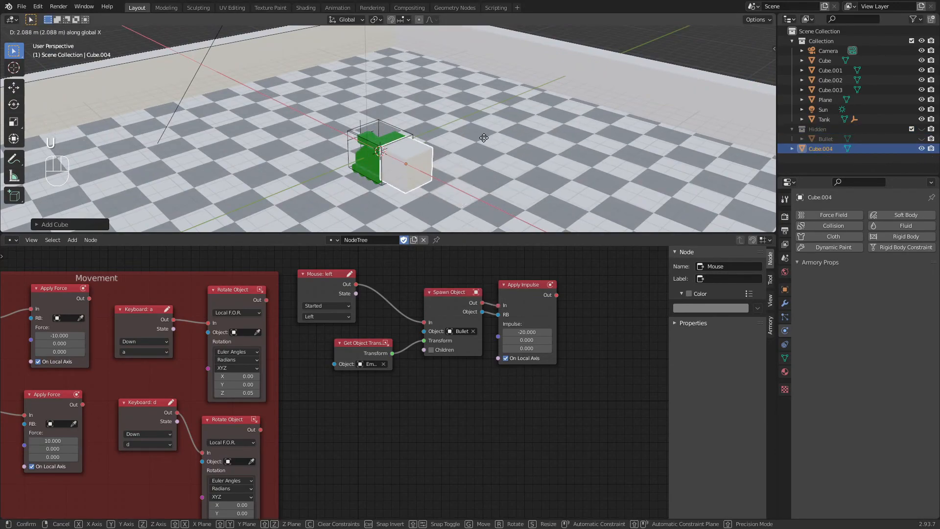
key(y)
click(539, 111)
- Add Rigid Body physics to the new cube with type Active
scroll(539, 111, up, 4)
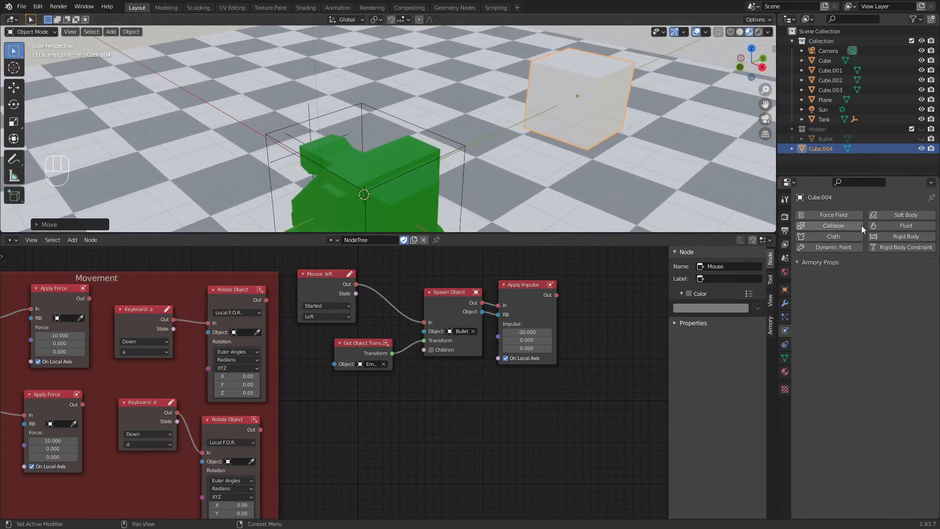
click(904, 239)
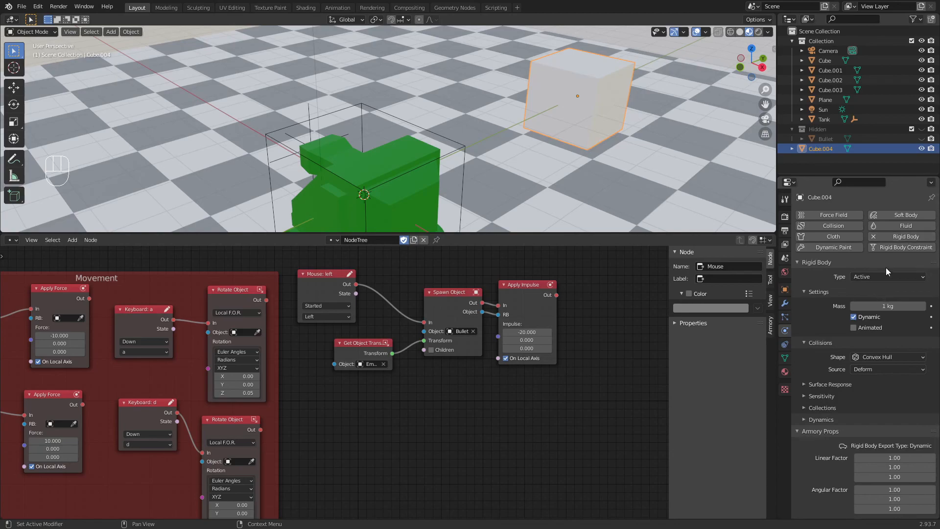
middle_drag(588, 122, 578, 104)
scroll(512, 94, down, 6)
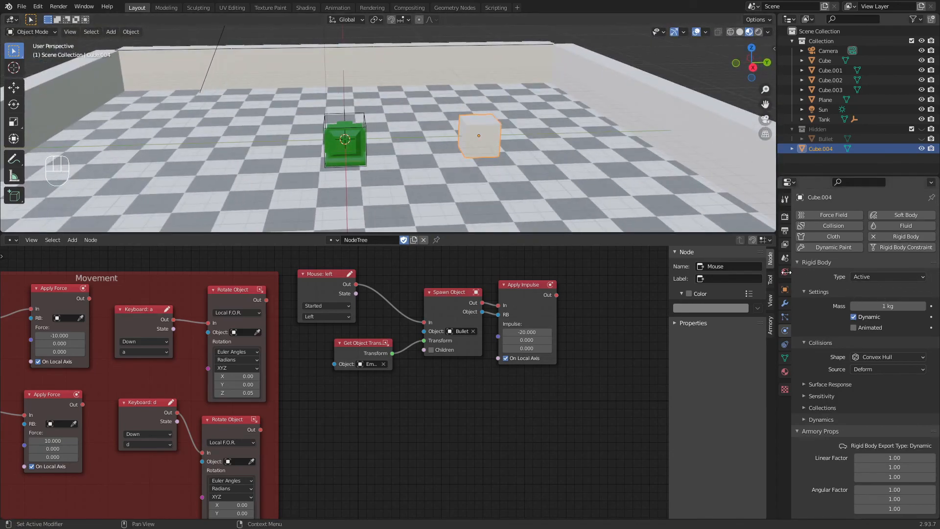
- Create a new material for the cube and set its base color to light blue
click(786, 373)
click(835, 252)
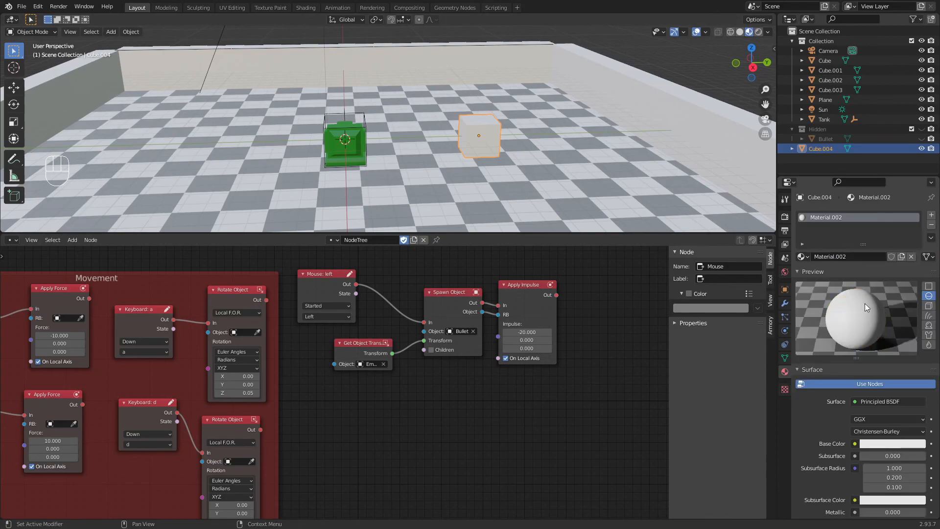
click(877, 443)
click(885, 319)
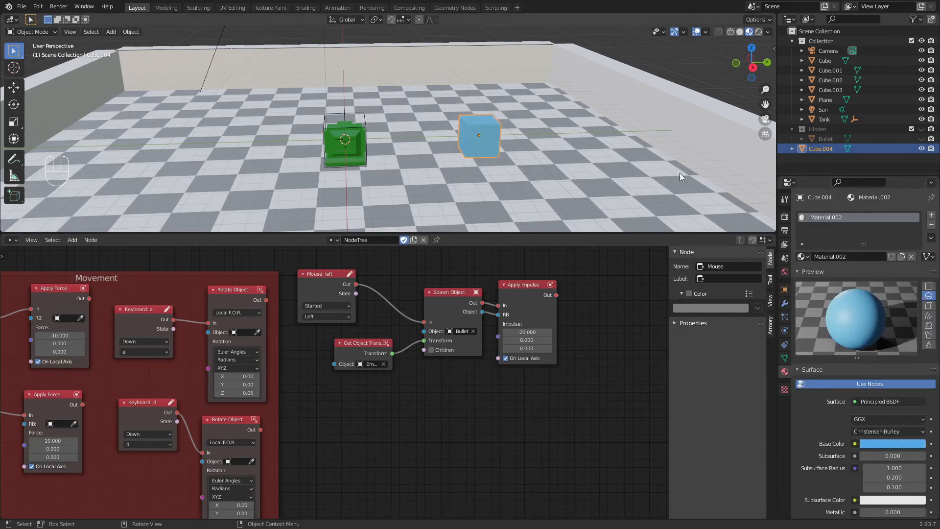
- Duplicate the blue cube and place the copy next to it along the X axis
key(shift)
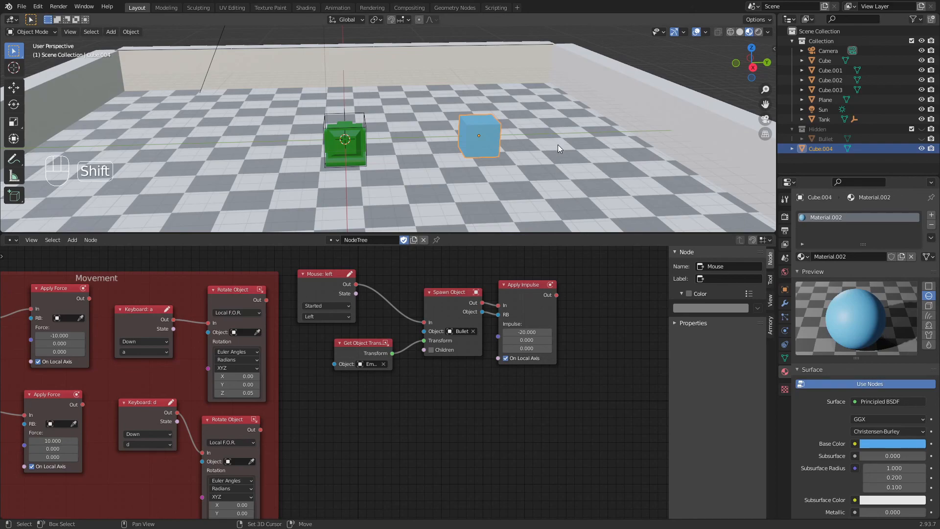
middle_drag(551, 134, 586, 121)
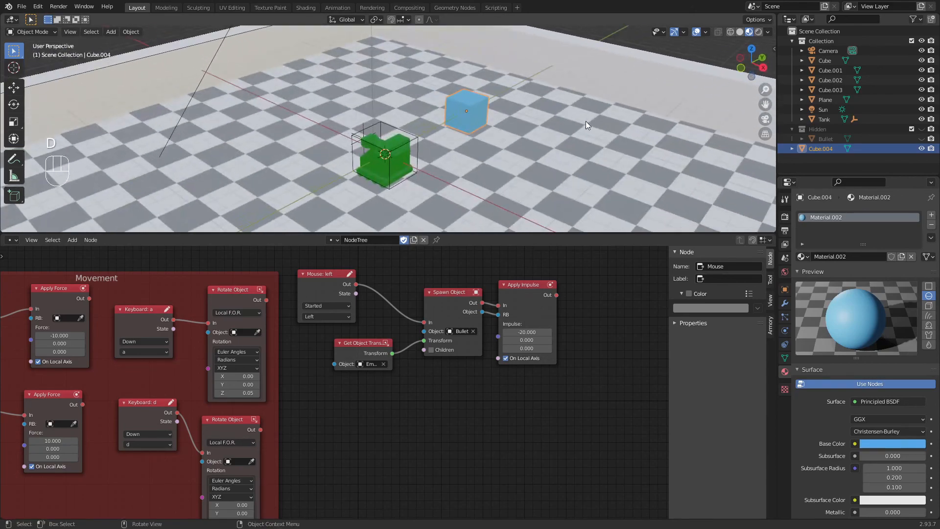
key(shift+d)
key(x)
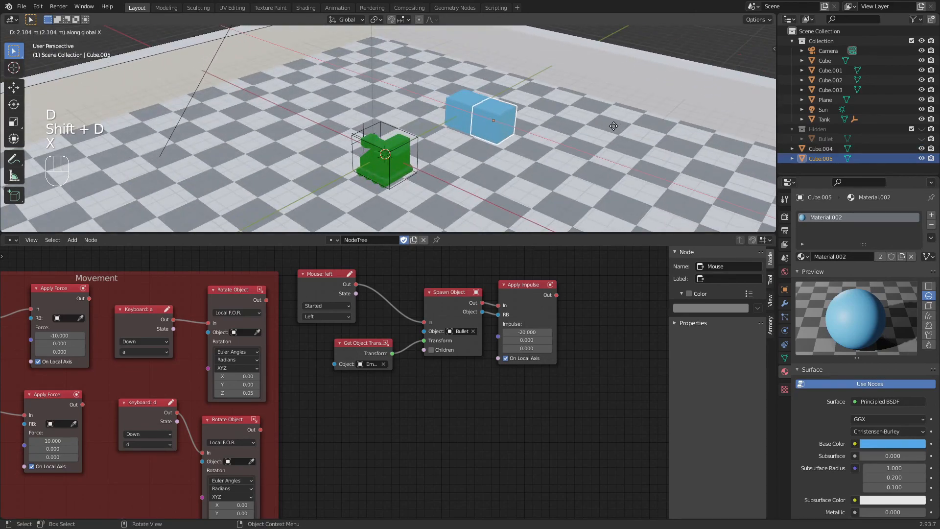
click(617, 125)
- Duplicate the second blue cube, stack the copy about 2.3 m higher, centred along X over both cubes, and save the file
key(shift+d)
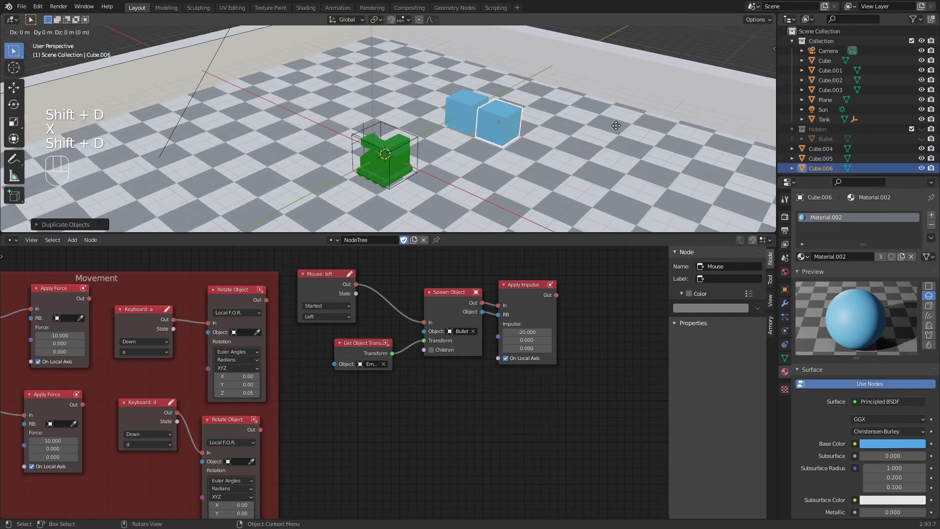
key(y)
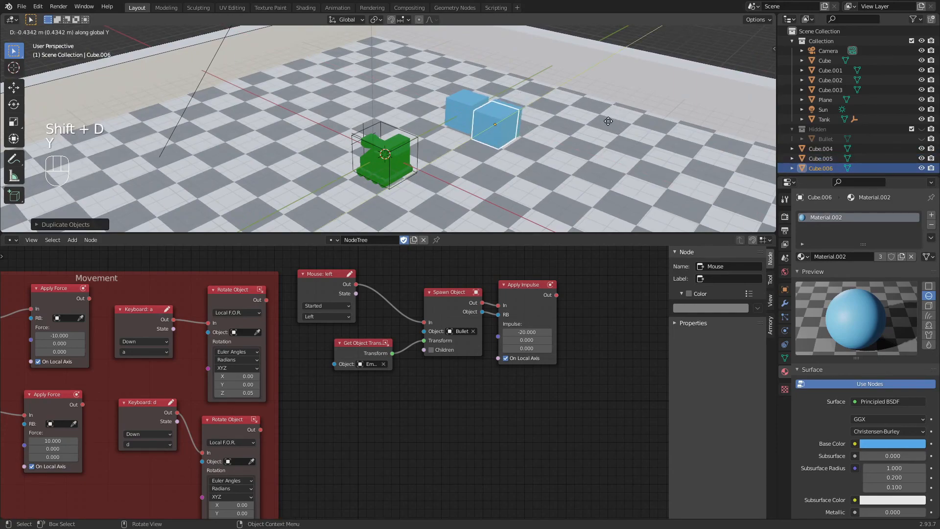
key(z)
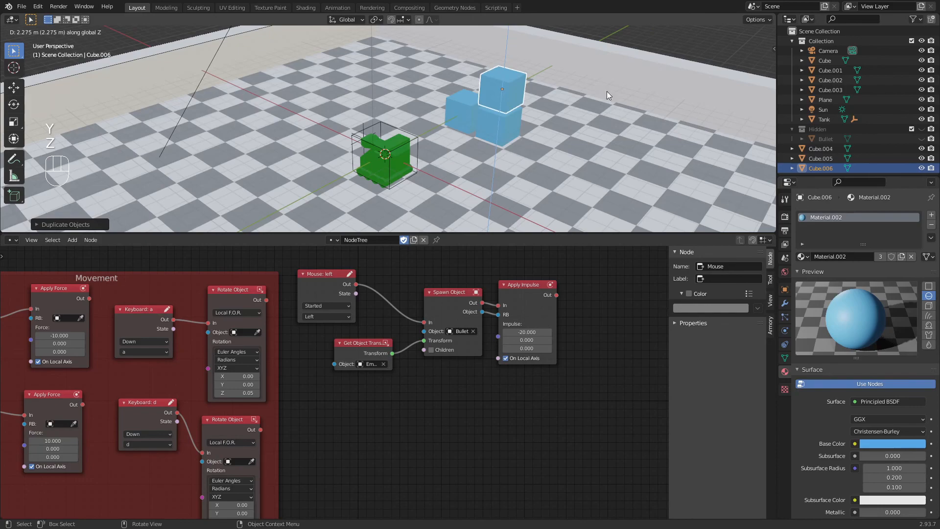
key(g)
key(x)
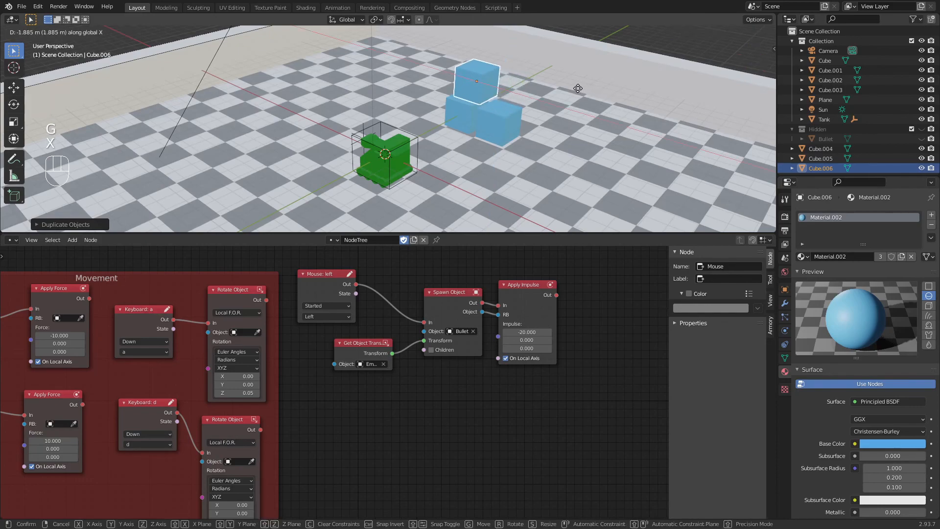
click(589, 88)
key(ctrl+s)
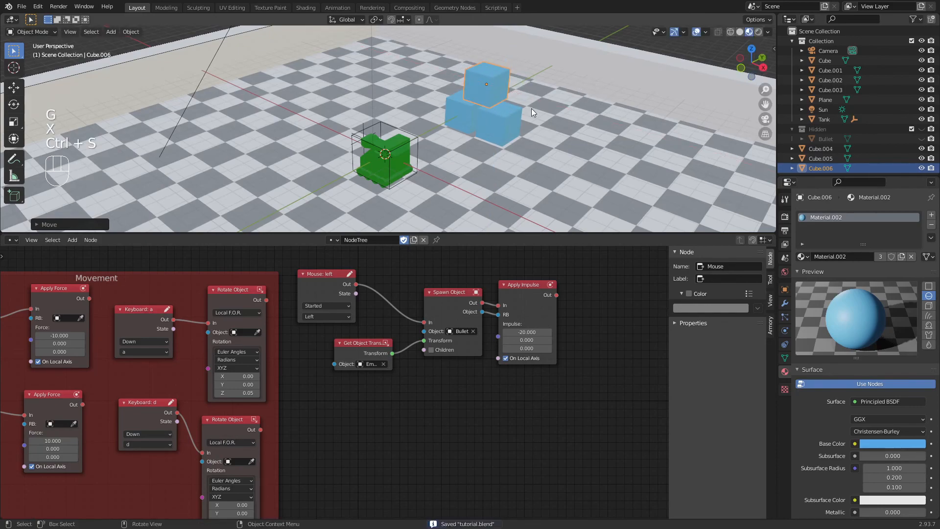
- Run the game and test driving and turning the tank around the arena while firing bullets at the stacked blue cubes
key(F5)
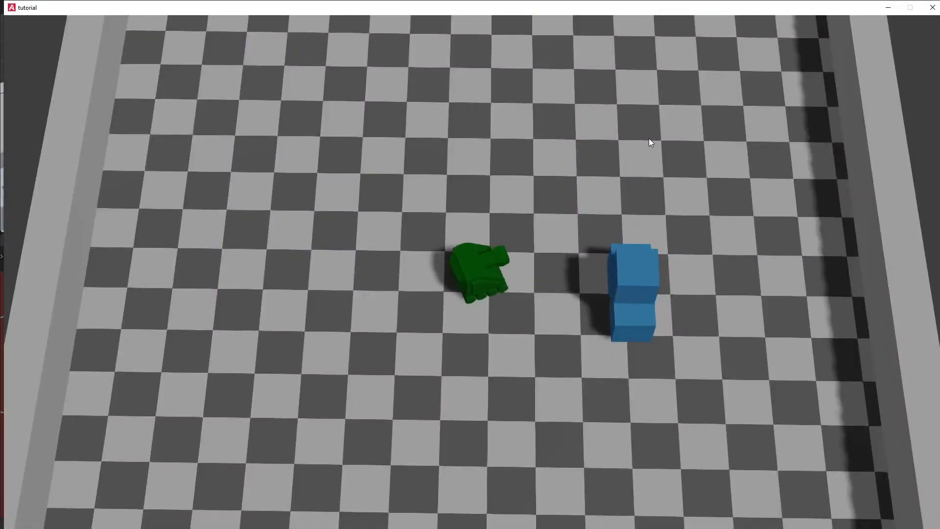
key(space)
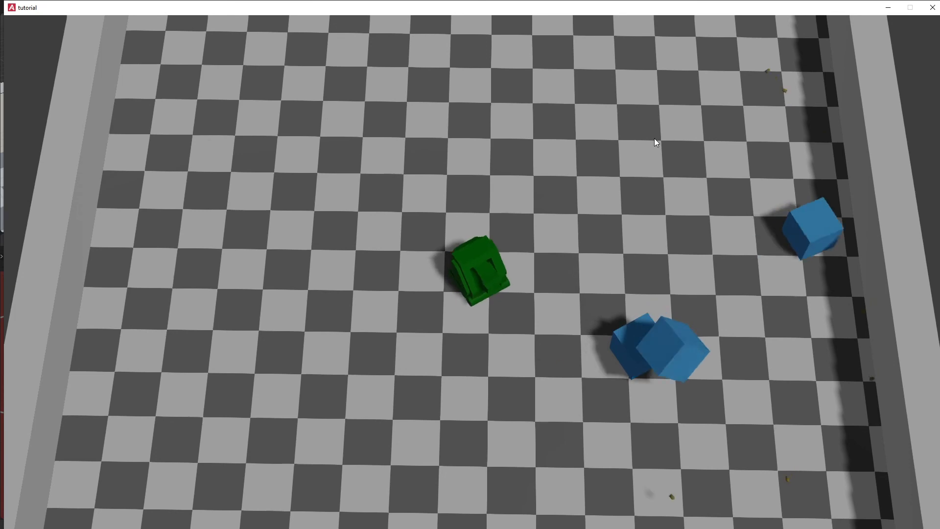
key(w)
key(a)
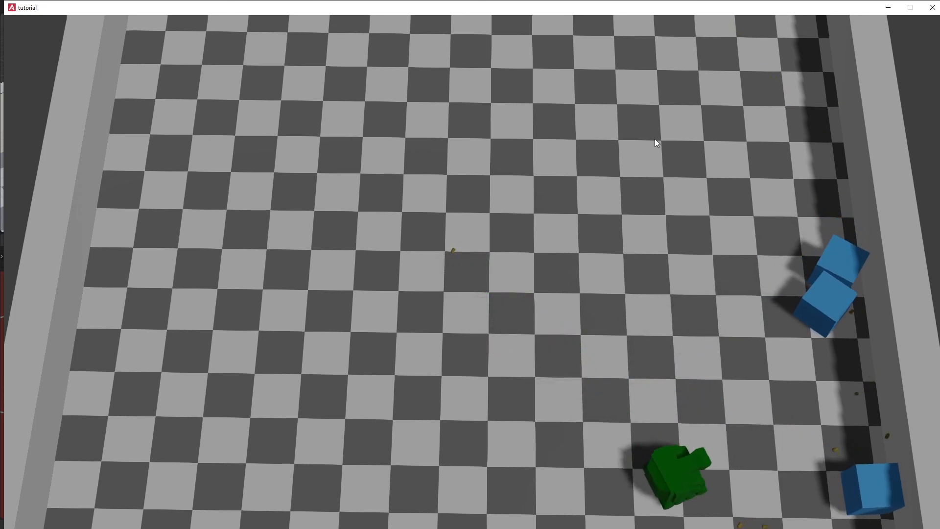
key(w)
key(a)
key(space)
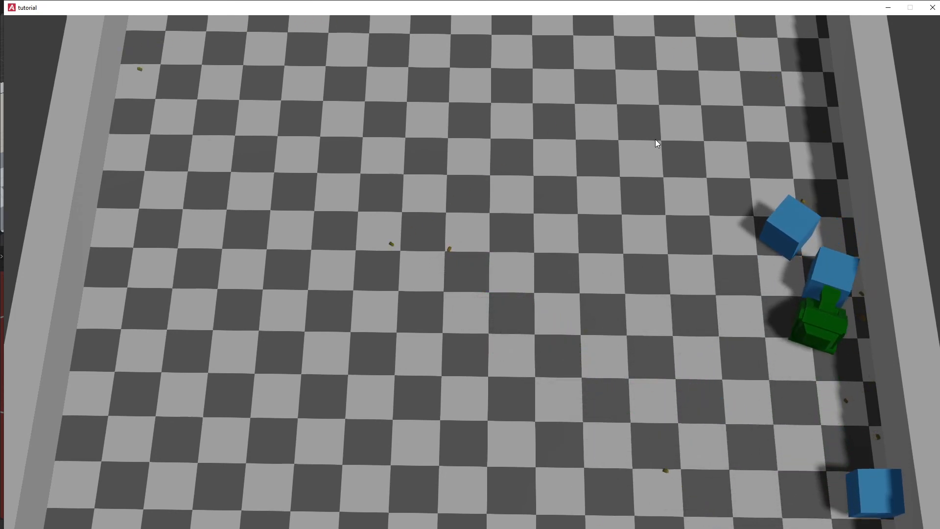
key(w)
key(a)
key(space)
key(d)
key(space)
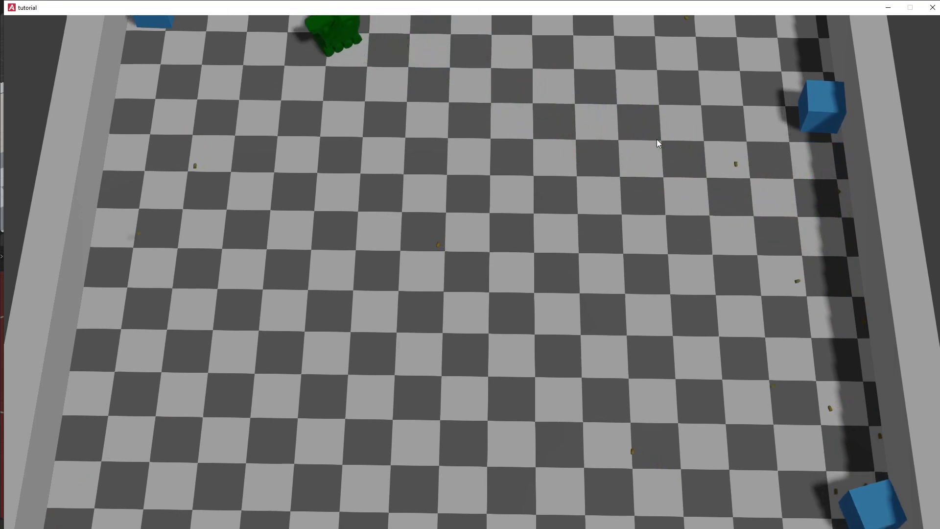
key(w)
key(space)
key(a)
key(w)
key(a)
key(w)
key(d)
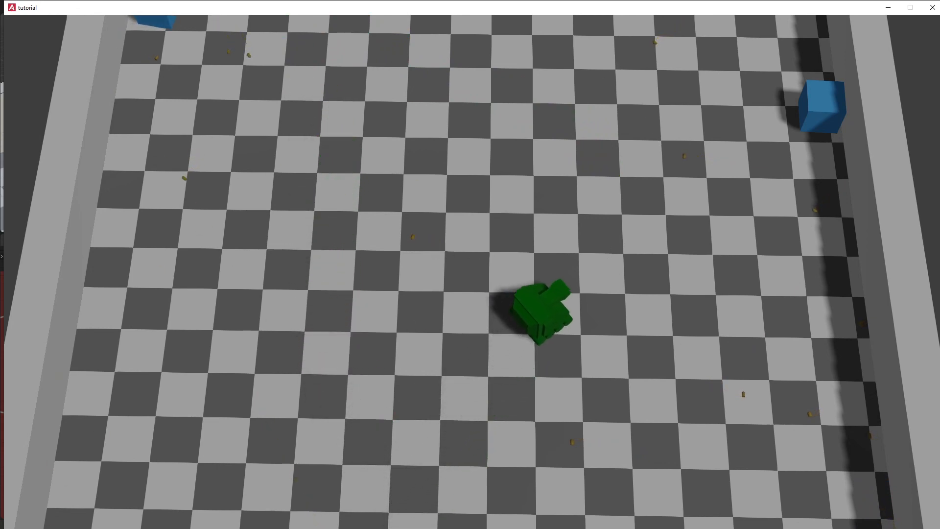